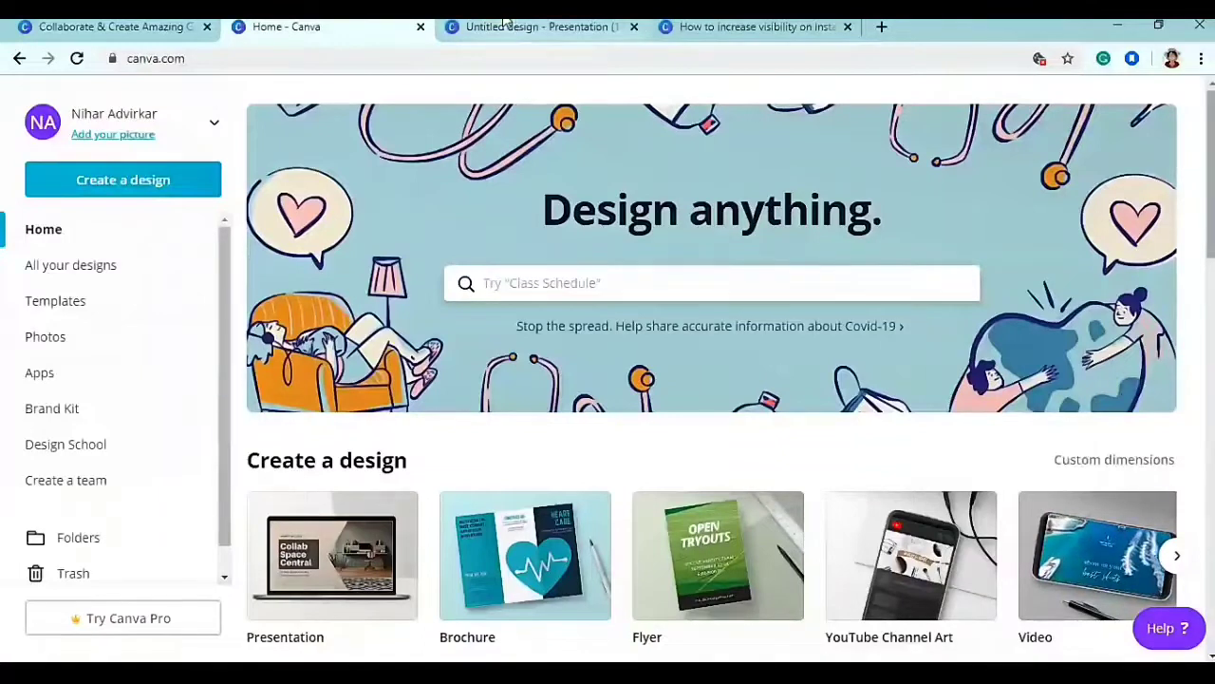
- Look through the untitled winter promotions presentation
{"action": "left_click", "coordinate": [536, 27]}
{"action": "scroll", "coordinate": [452, 372], "scroll_direction": "up", "scroll_amount": 5}
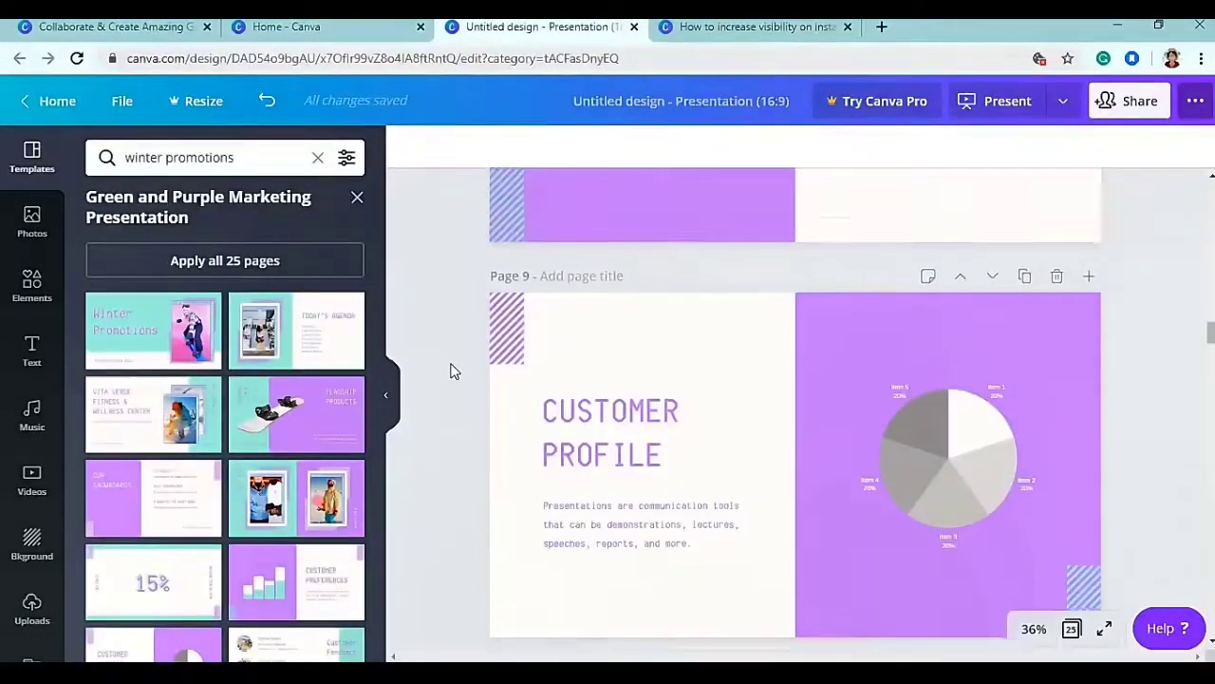
{"action": "left_click_drag", "start_coordinate": [1211, 312], "coordinate": [1211, 201]}
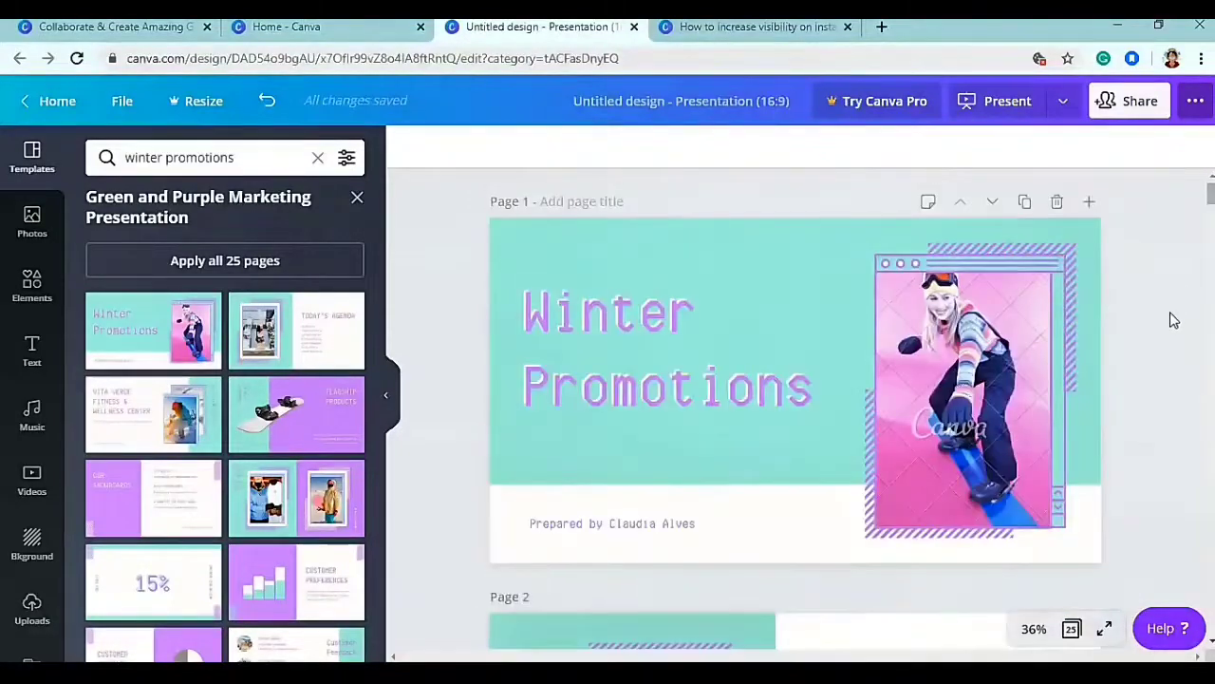
{"action": "scroll", "coordinate": [1175, 320], "scroll_direction": "down", "scroll_amount": 10}
{"action": "left_click_drag", "start_coordinate": [1212, 261], "coordinate": [1212, 343]}
- Review the Instagram visibility deck's pages, then return to its title slide on Page 1
{"action": "left_click", "coordinate": [764, 27]}
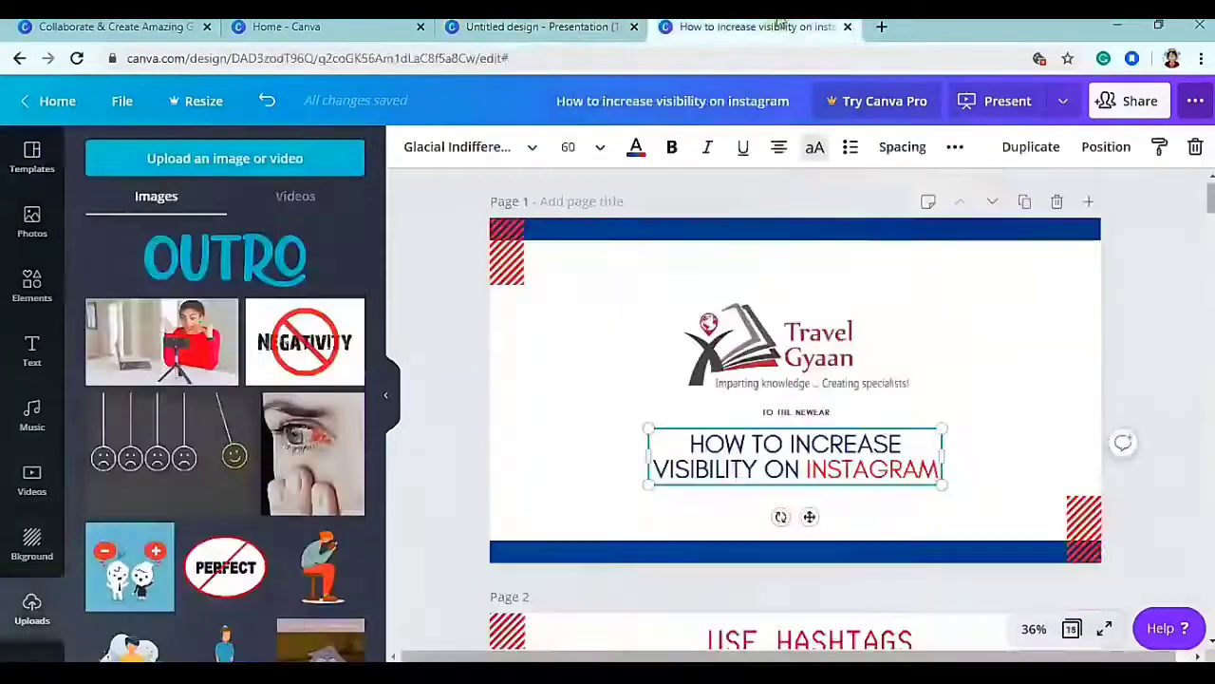
{"action": "left_click", "coordinate": [1143, 317]}
{"action": "scroll", "coordinate": [1158, 320], "scroll_direction": "down", "scroll_amount": 6}
{"action": "scroll", "coordinate": [1165, 323], "scroll_direction": "down", "scroll_amount": 8}
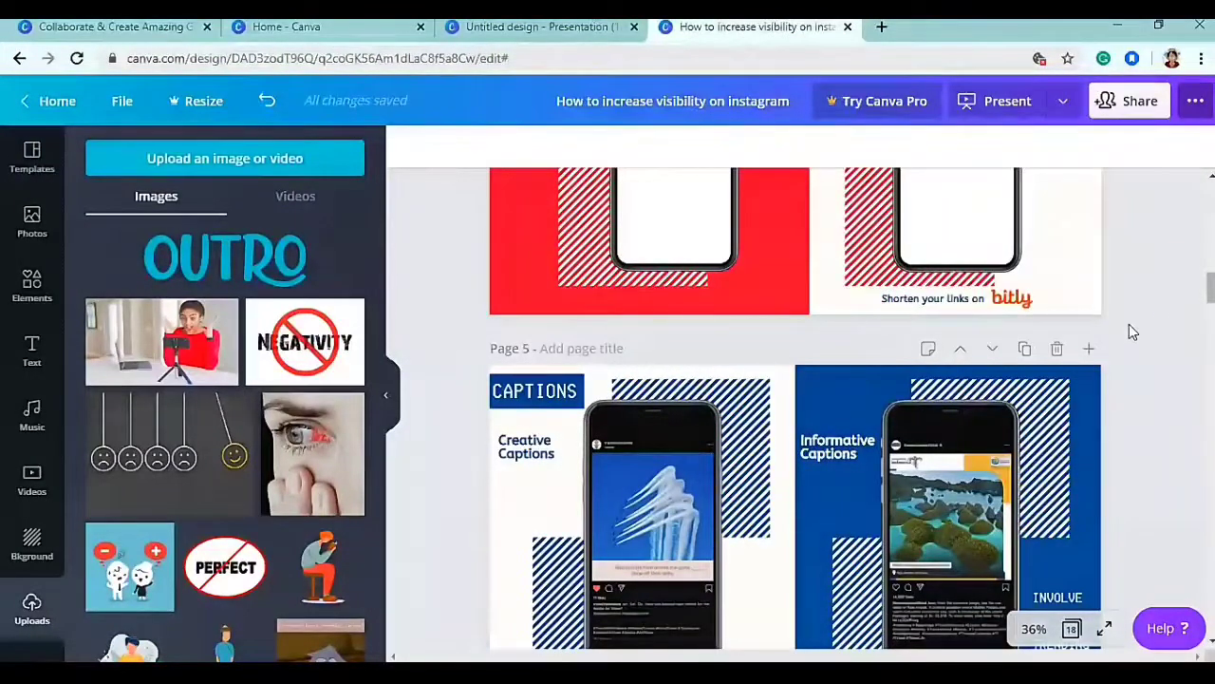
{"action": "scroll", "coordinate": [1129, 324], "scroll_direction": "down", "scroll_amount": 5}
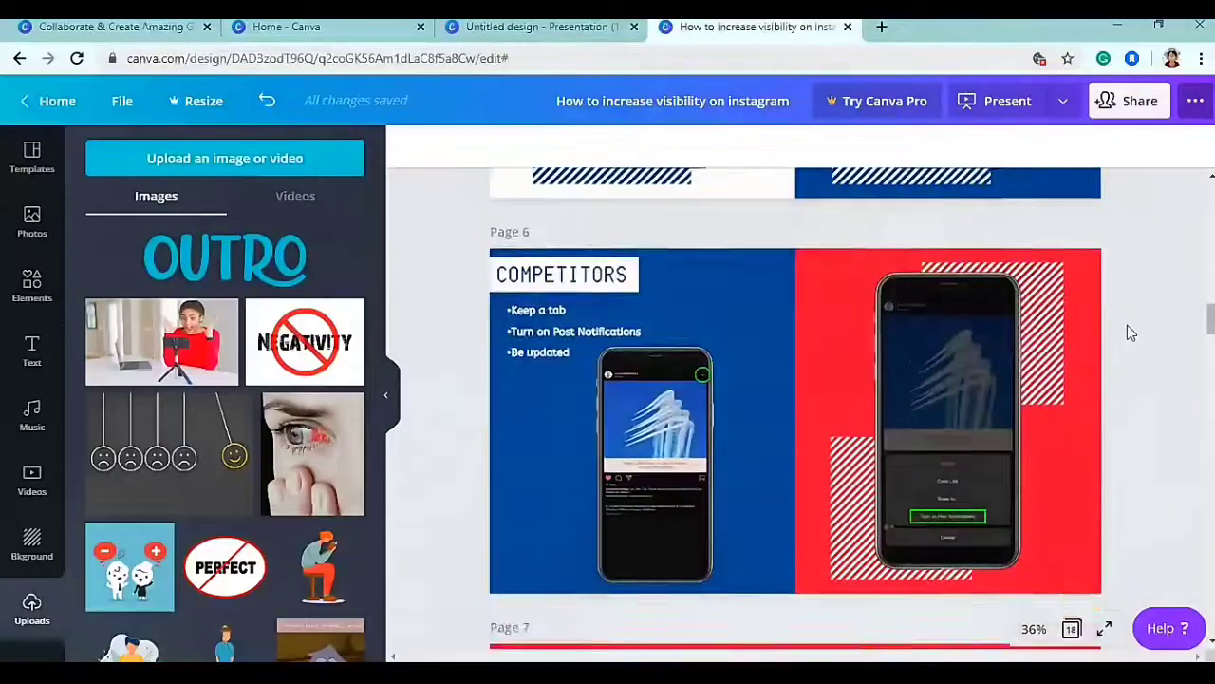
{"action": "scroll", "coordinate": [1127, 325], "scroll_direction": "down", "scroll_amount": 5}
{"action": "scroll", "coordinate": [1128, 326], "scroll_direction": "down", "scroll_amount": 5}
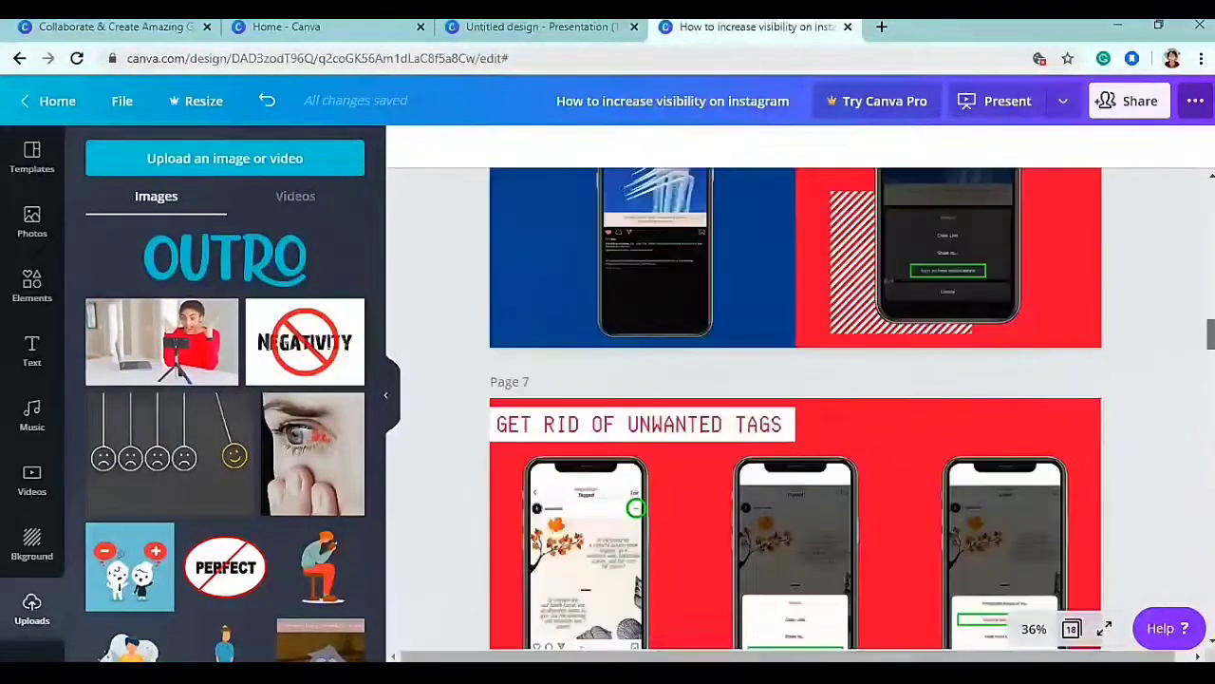
{"action": "left_click_drag", "start_coordinate": [1211, 334], "coordinate": [1211, 249]}
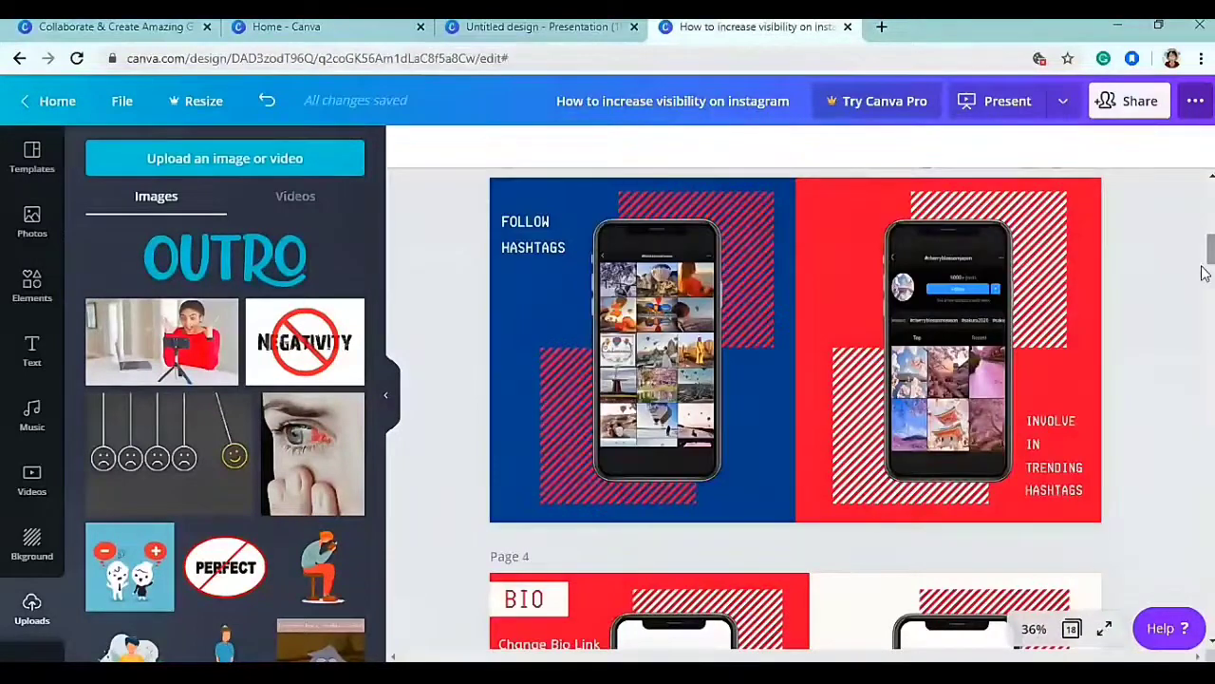
{"action": "scroll", "coordinate": [1157, 325], "scroll_direction": "up", "scroll_amount": 8}
{"action": "scroll", "coordinate": [1172, 329], "scroll_direction": "up", "scroll_amount": 1}
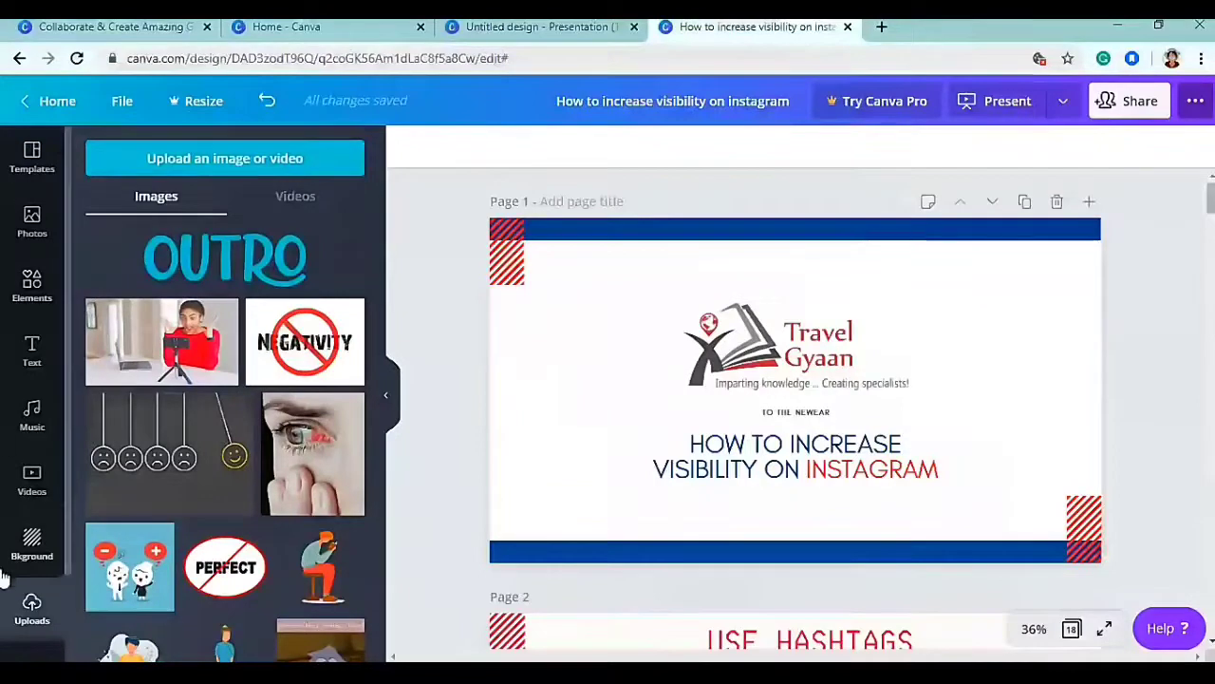
- Browse the list of presentation templates
{"action": "left_click", "coordinate": [28, 156]}
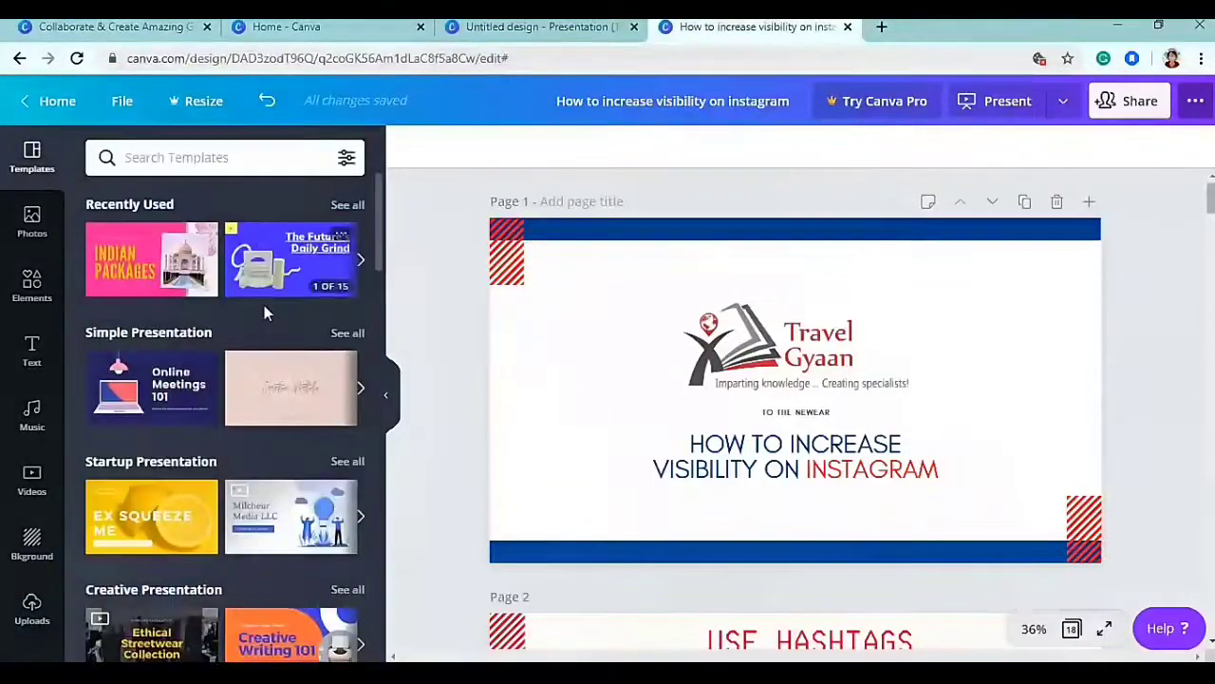
{"action": "scroll", "coordinate": [264, 312], "scroll_direction": "down", "scroll_amount": 5}
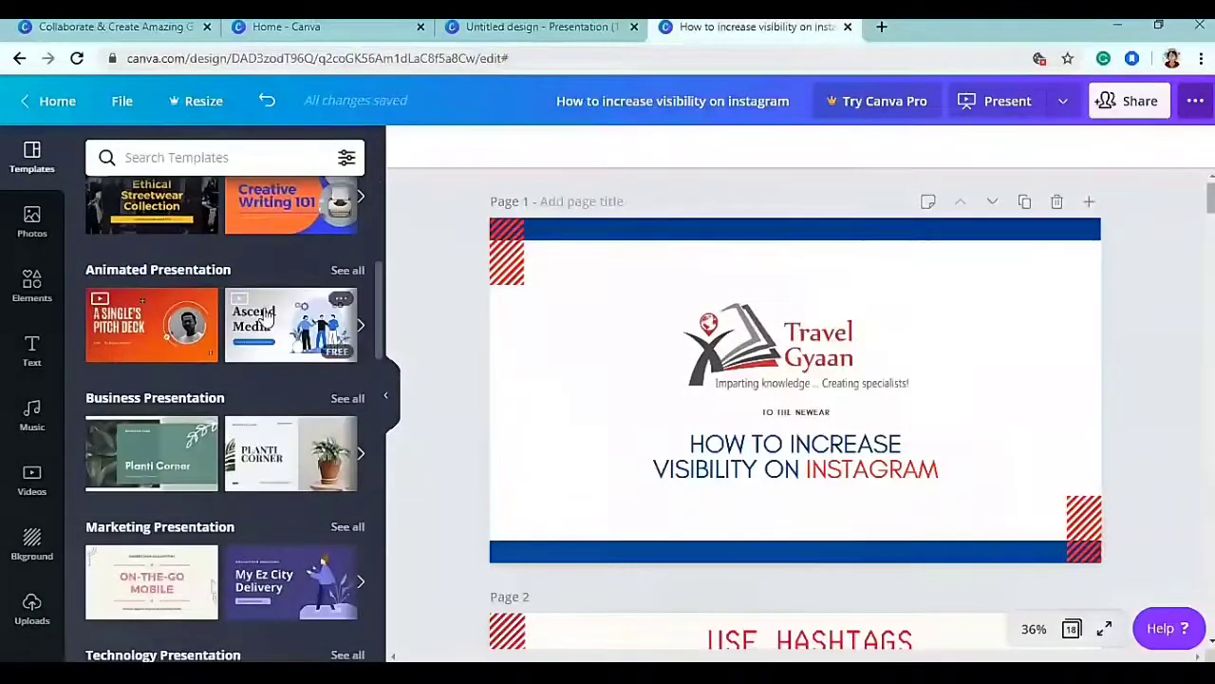
{"action": "scroll", "coordinate": [264, 309], "scroll_direction": "down", "scroll_amount": 2}
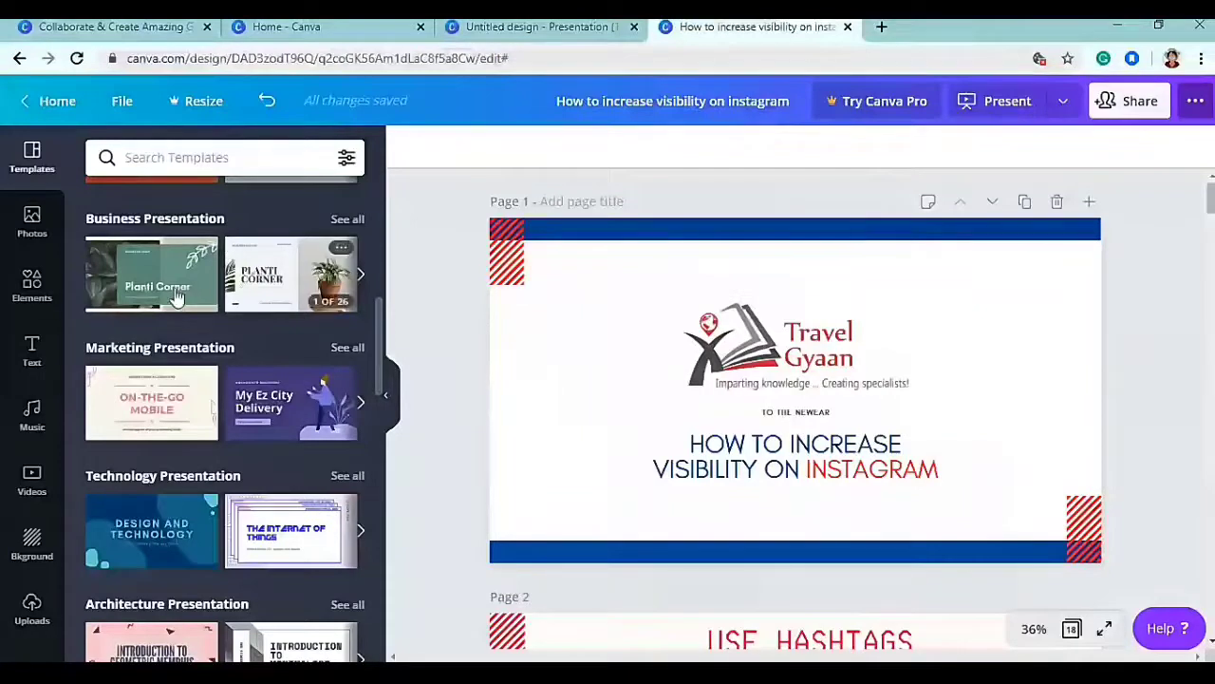
- Browse the stock photo grid of recently used and trending photos
{"action": "left_click", "coordinate": [31, 228]}
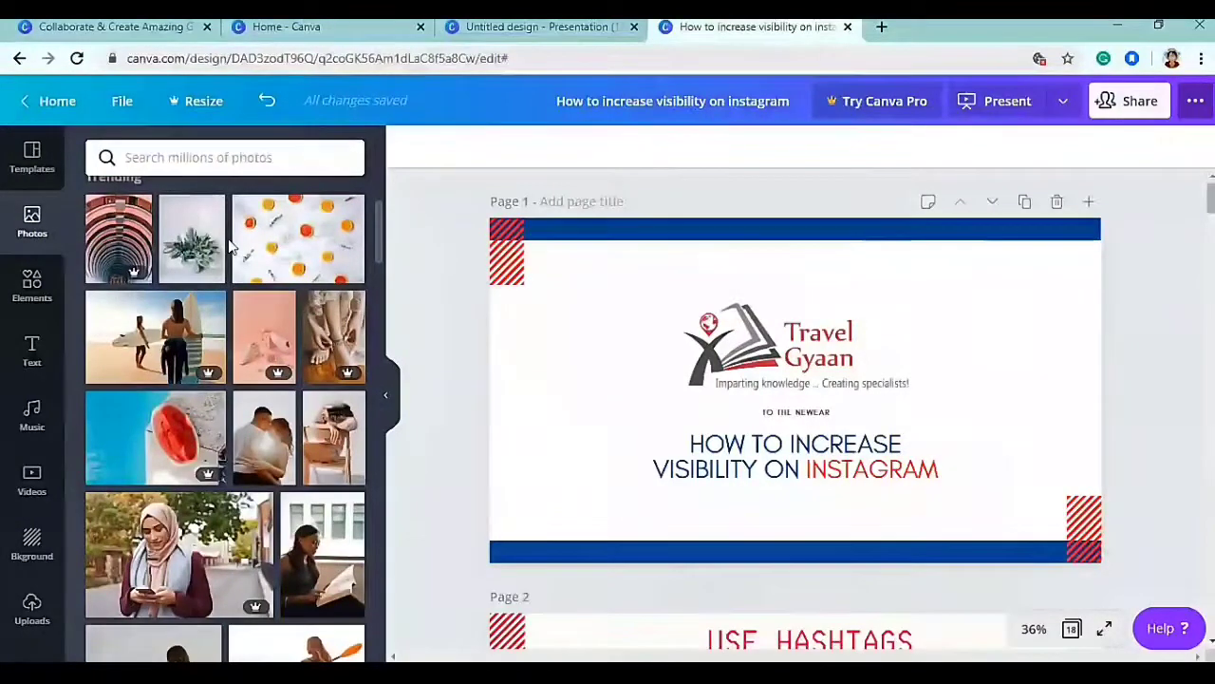
{"action": "scroll", "coordinate": [242, 343], "scroll_direction": "down", "scroll_amount": 1}
{"action": "scroll", "coordinate": [241, 344], "scroll_direction": "down", "scroll_amount": 10}
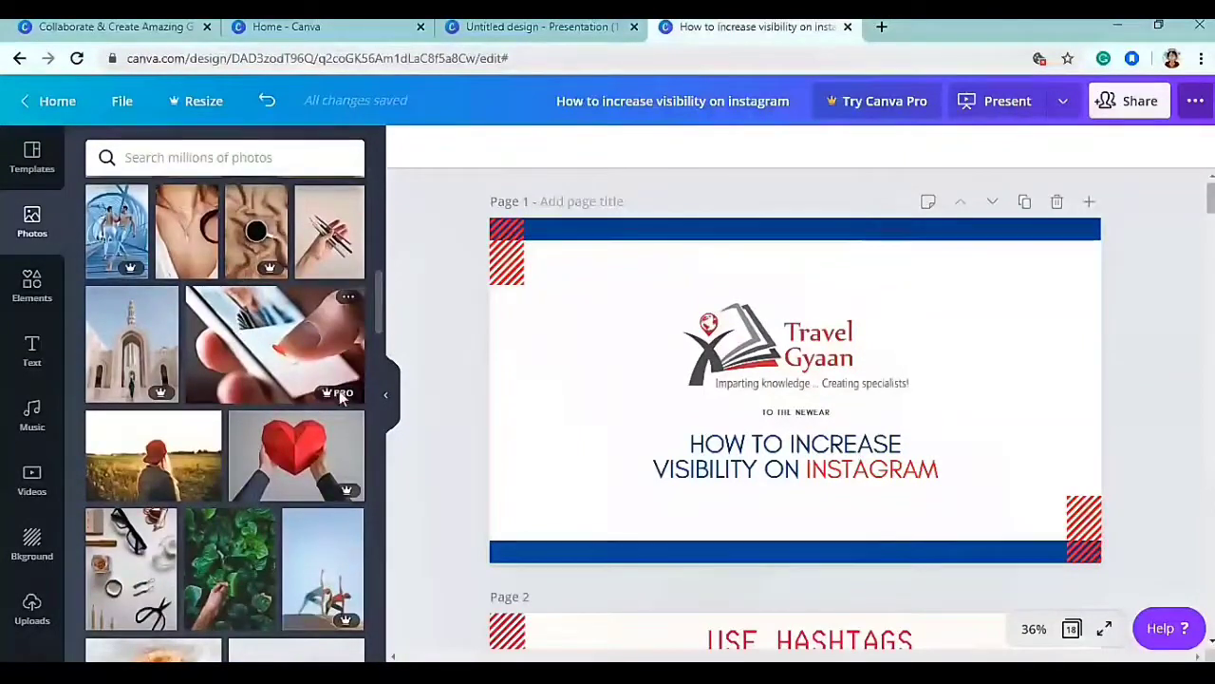
{"action": "mouse_move", "coordinate": [326, 397]}
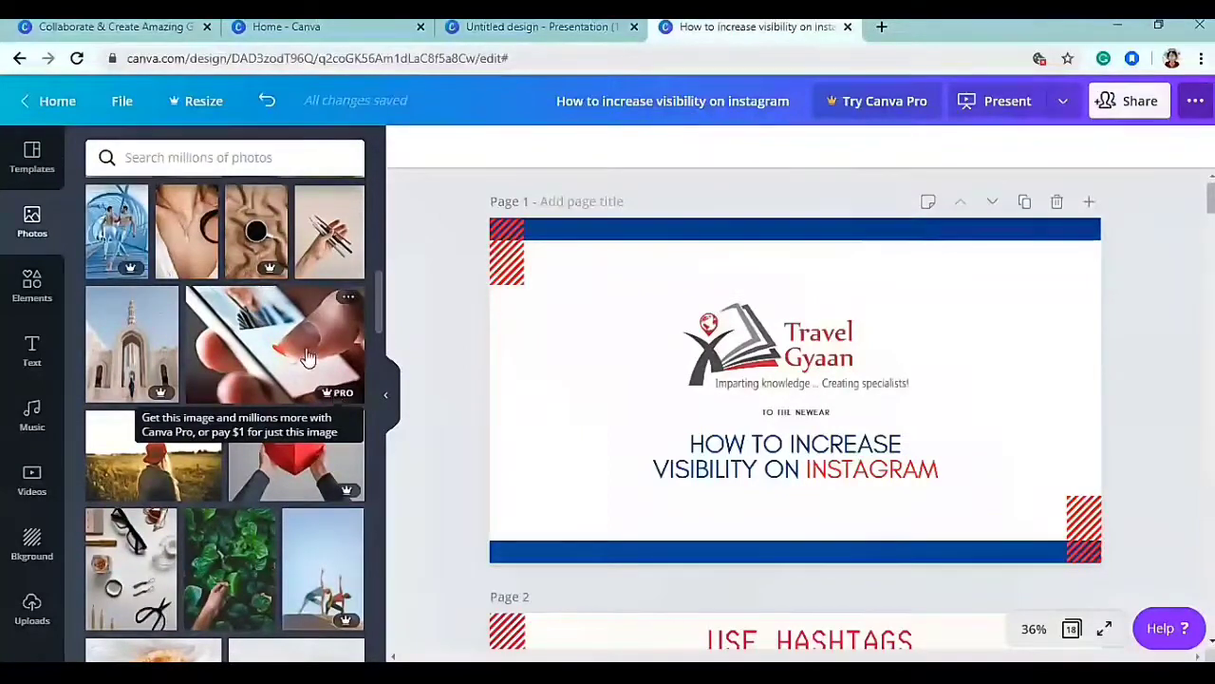
{"action": "scroll", "coordinate": [305, 359], "scroll_direction": "down", "scroll_amount": 1}
{"action": "scroll", "coordinate": [304, 365], "scroll_direction": "down", "scroll_amount": 1}
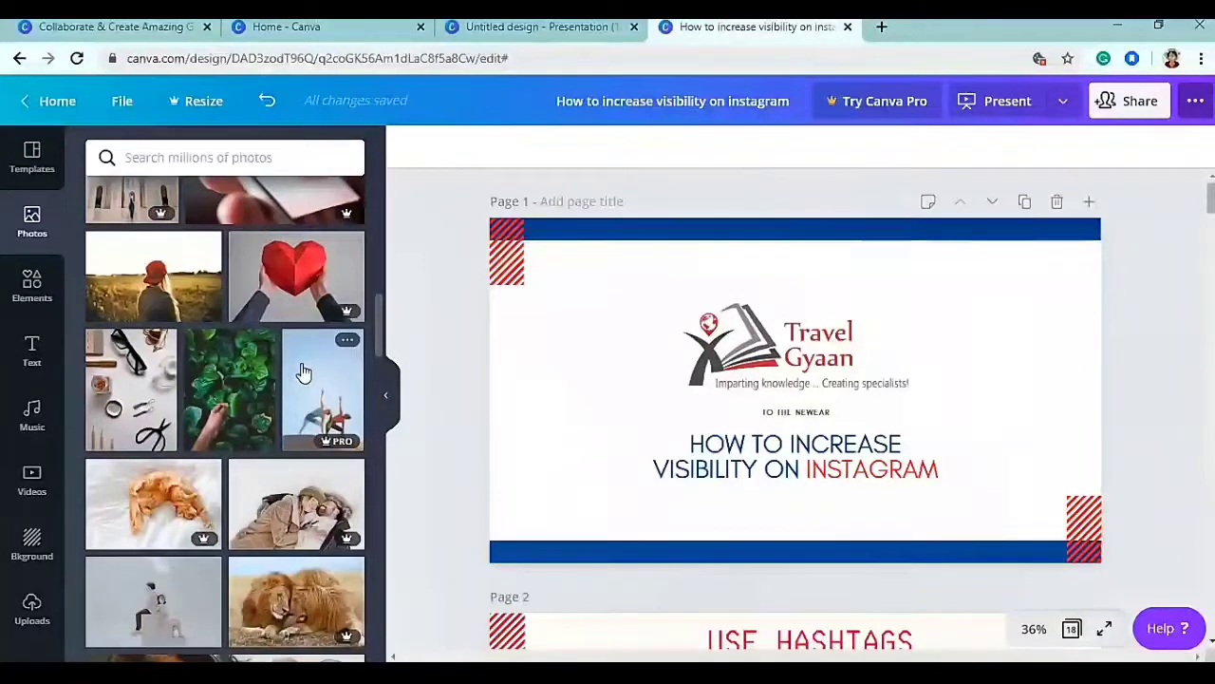
{"action": "scroll", "coordinate": [302, 370], "scroll_direction": "up", "scroll_amount": 10}
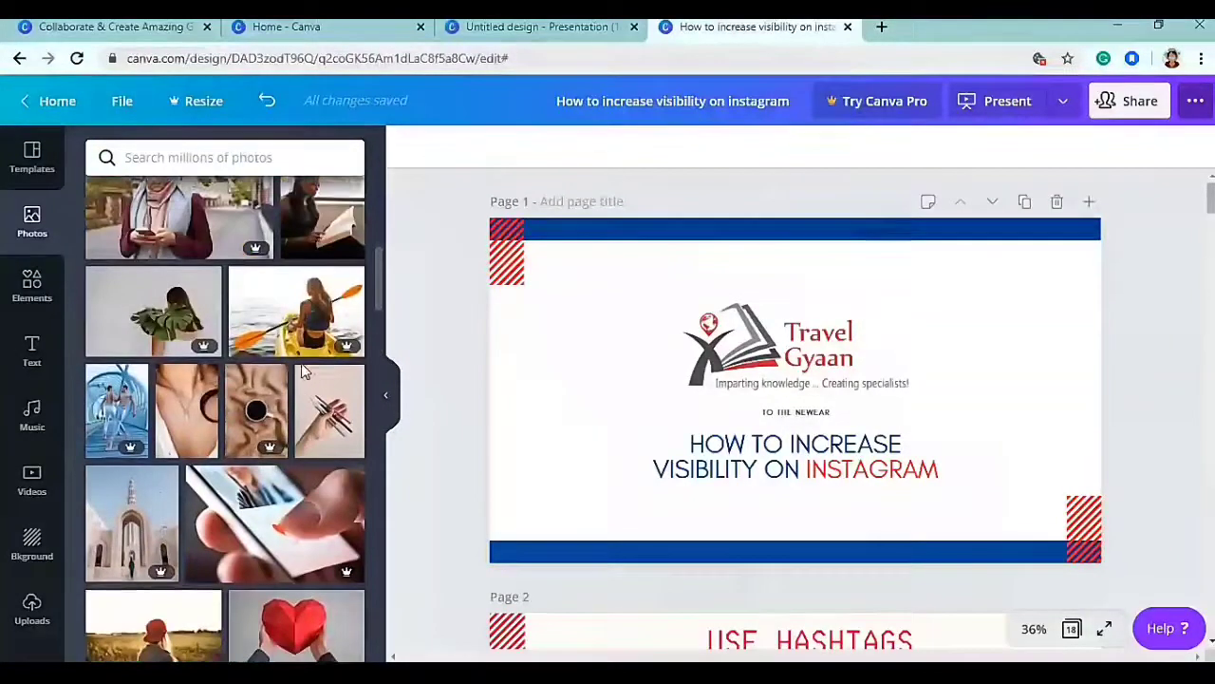
{"action": "scroll", "coordinate": [301, 362], "scroll_direction": "up", "scroll_amount": 2}
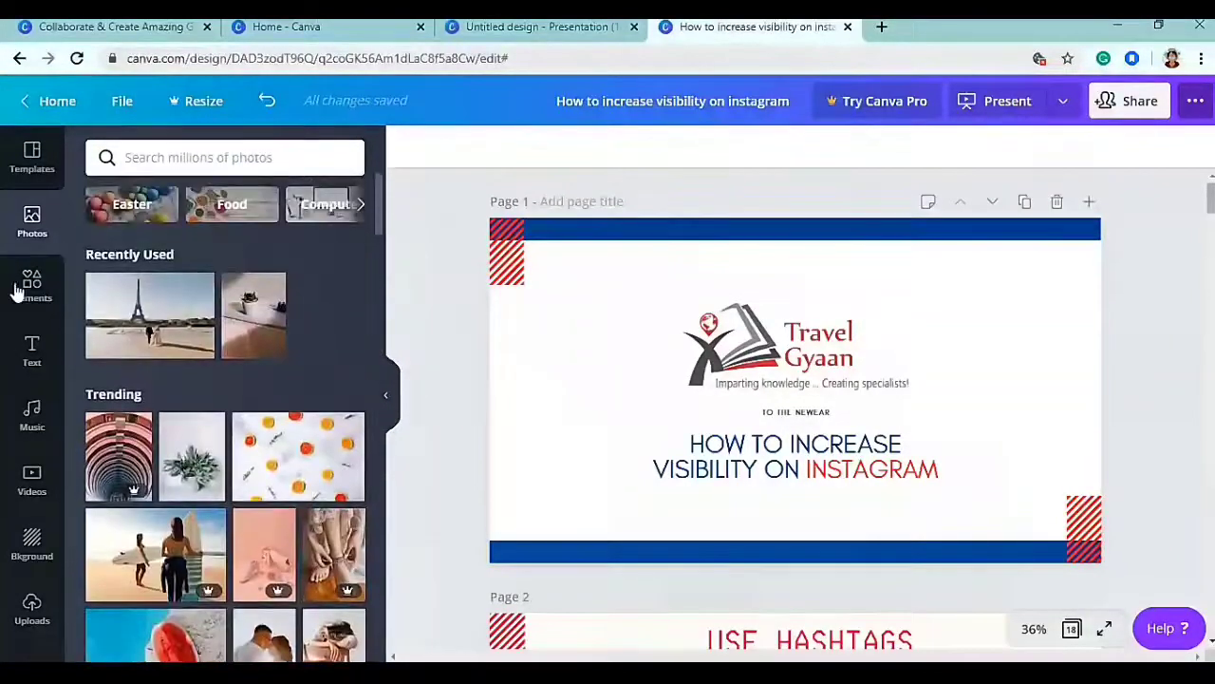
- Search Elements for 'shapes', try the hatched circle on the slide, then delete it
{"action": "left_click", "coordinate": [28, 281]}
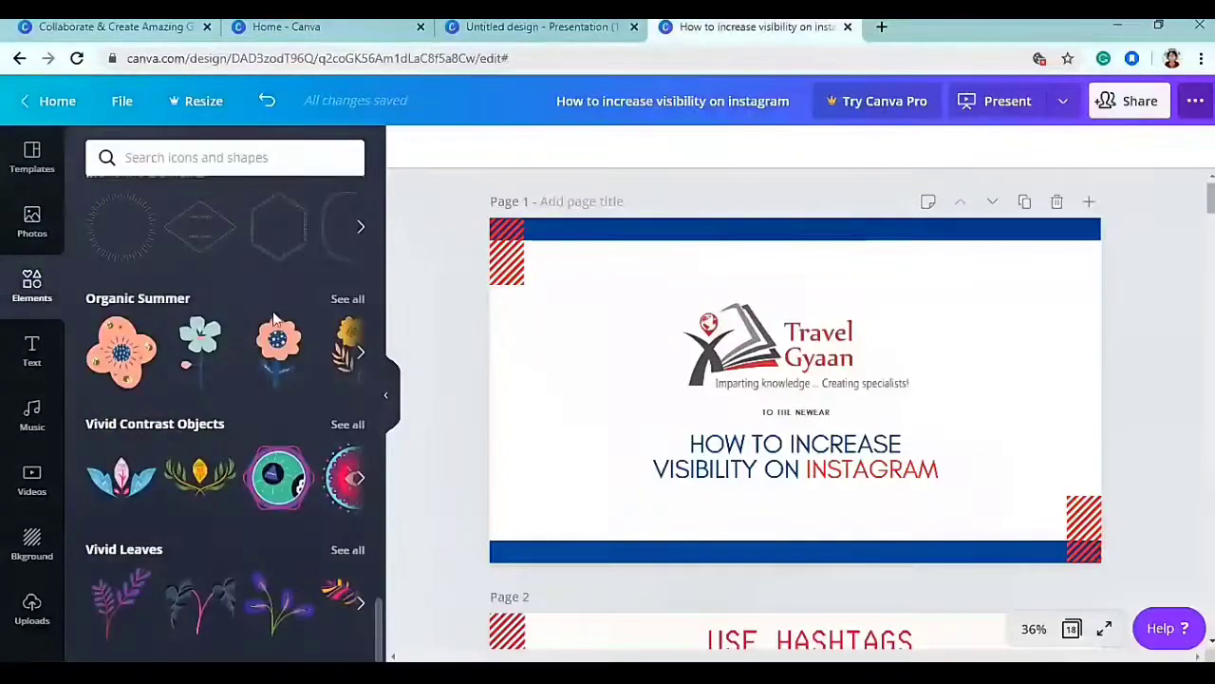
{"action": "mouse_move", "coordinate": [263, 329]}
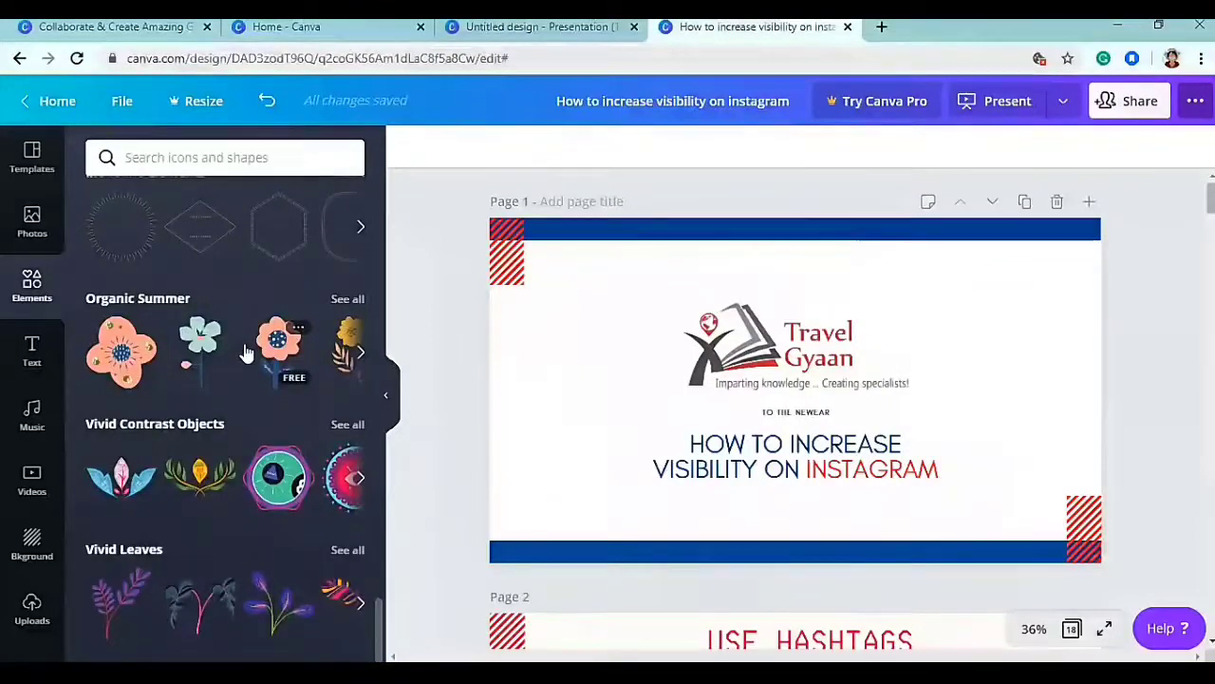
{"action": "scroll", "coordinate": [238, 217], "scroll_direction": "up", "scroll_amount": 4}
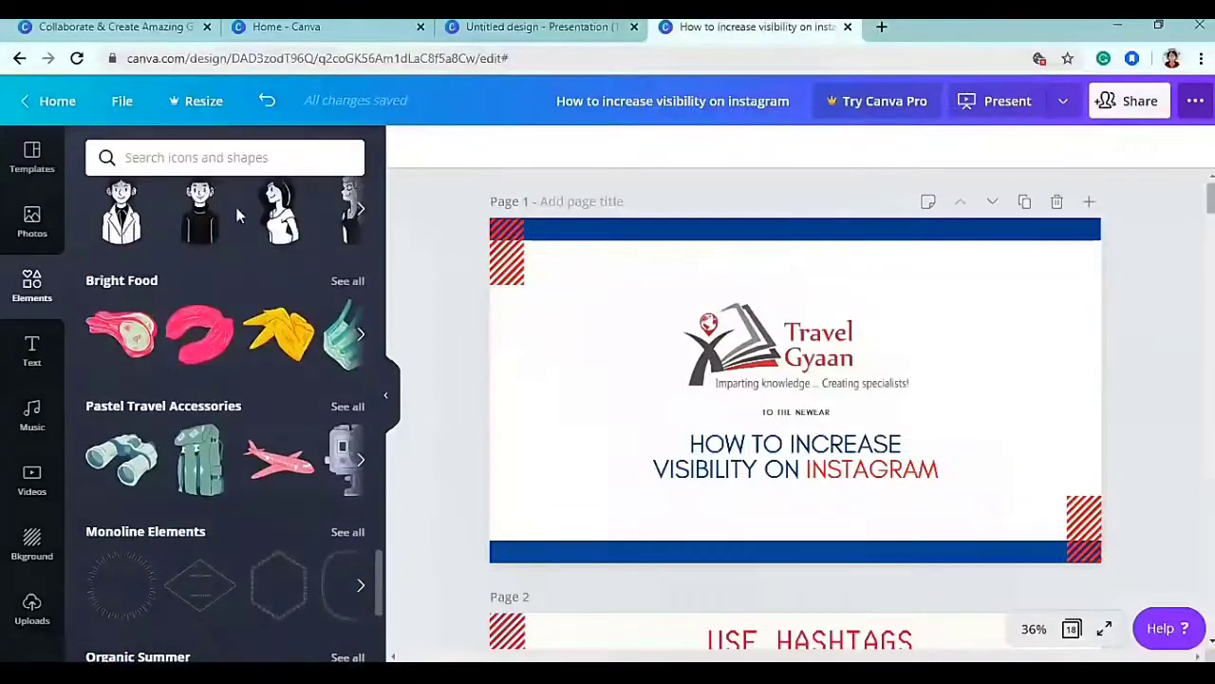
{"action": "scroll", "coordinate": [194, 346], "scroll_direction": "up", "scroll_amount": 3}
{"action": "left_click", "coordinate": [232, 157]}
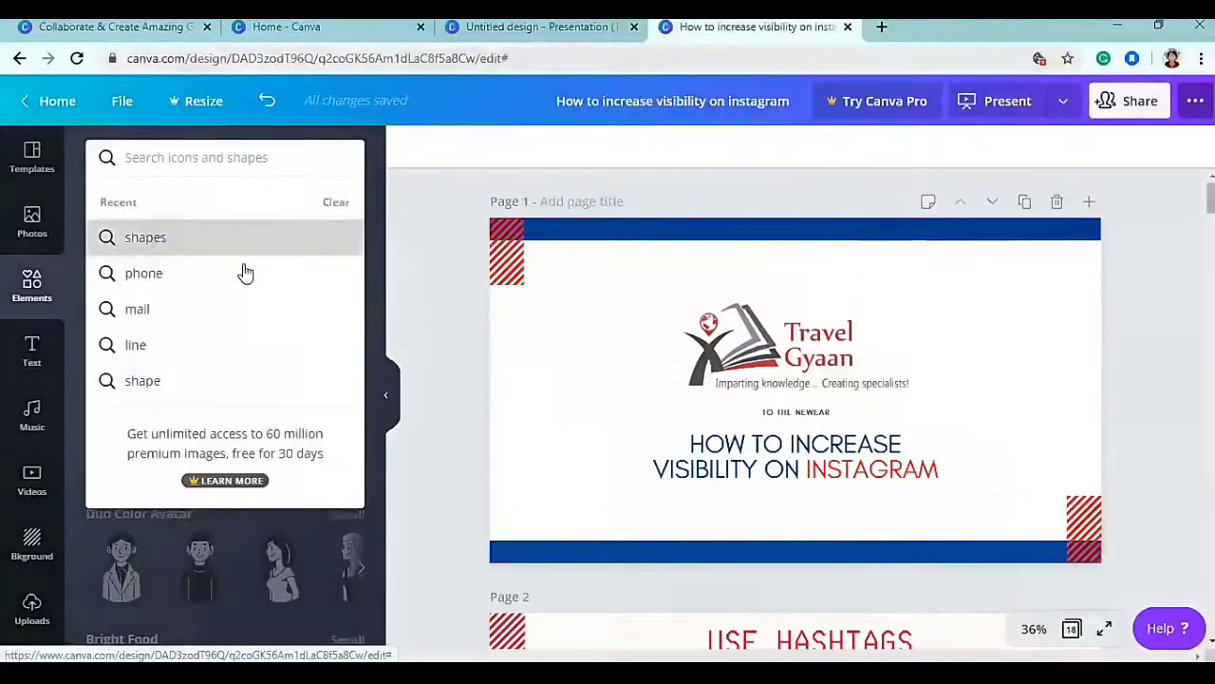
{"action": "key", "text": "Return"}
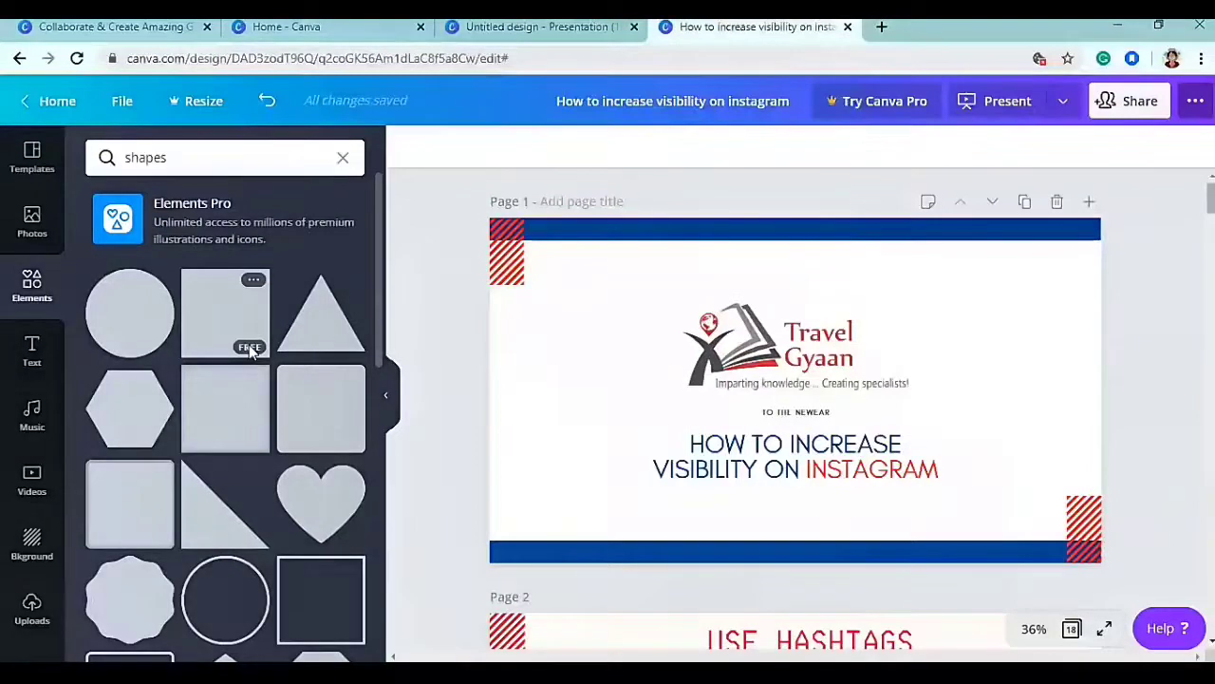
{"action": "scroll", "coordinate": [248, 350], "scroll_direction": "down", "scroll_amount": 10}
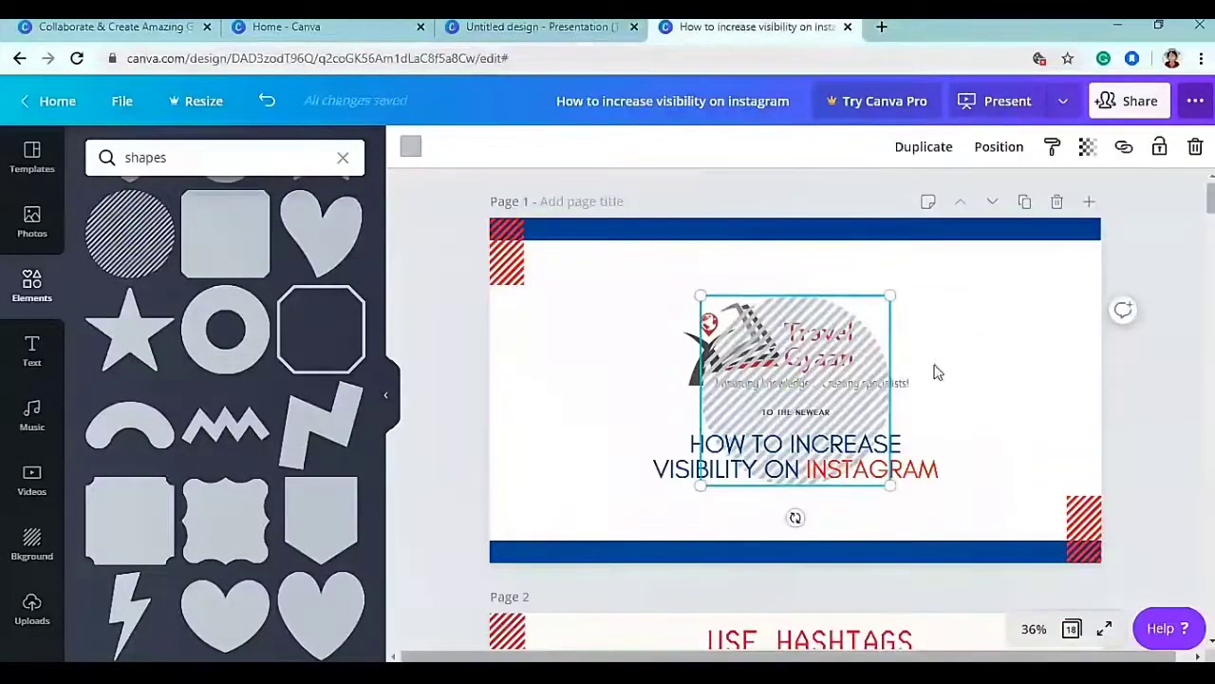
{"action": "mouse_move", "coordinate": [705, 381]}
{"action": "left_mouse_down"}
{"action": "mouse_move", "coordinate": [608, 366]}
{"action": "mouse_move", "coordinate": [573, 317]}
{"action": "mouse_move", "coordinate": [599, 352]}
{"action": "mouse_move", "coordinate": [543, 432]}
{"action": "mouse_move", "coordinate": [529, 483]}
{"action": "mouse_move", "coordinate": [569, 470]}
{"action": "left_mouse_up"}
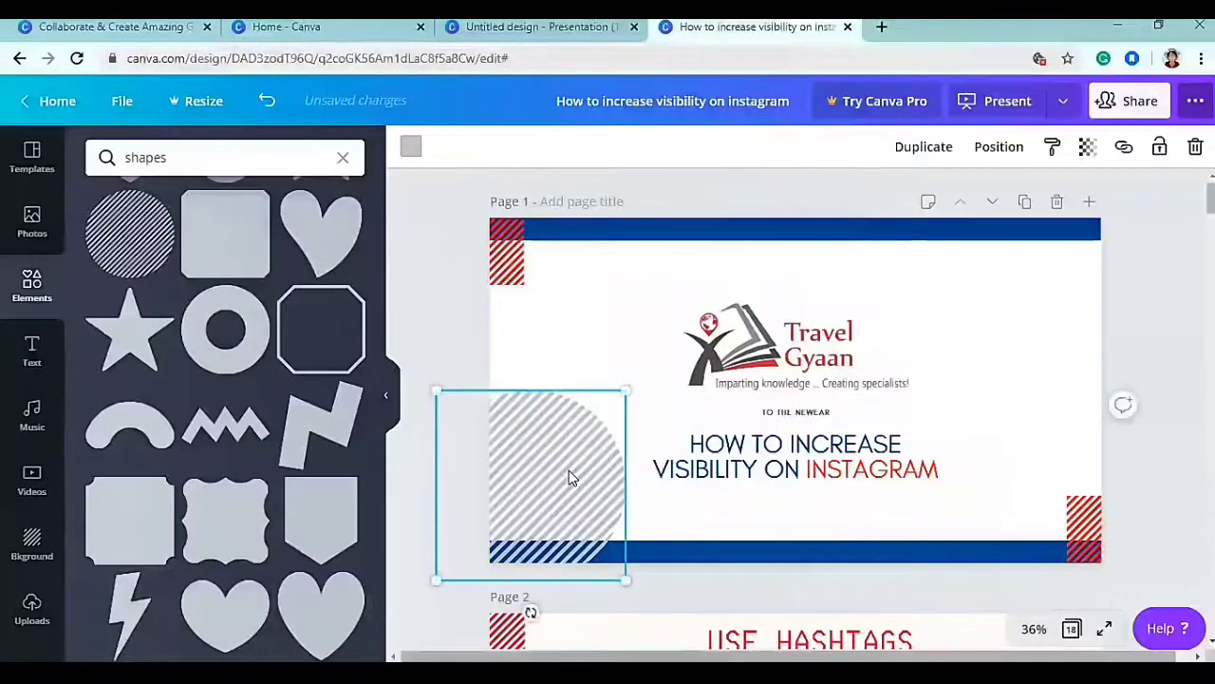
{"action": "key", "text": "Delete"}
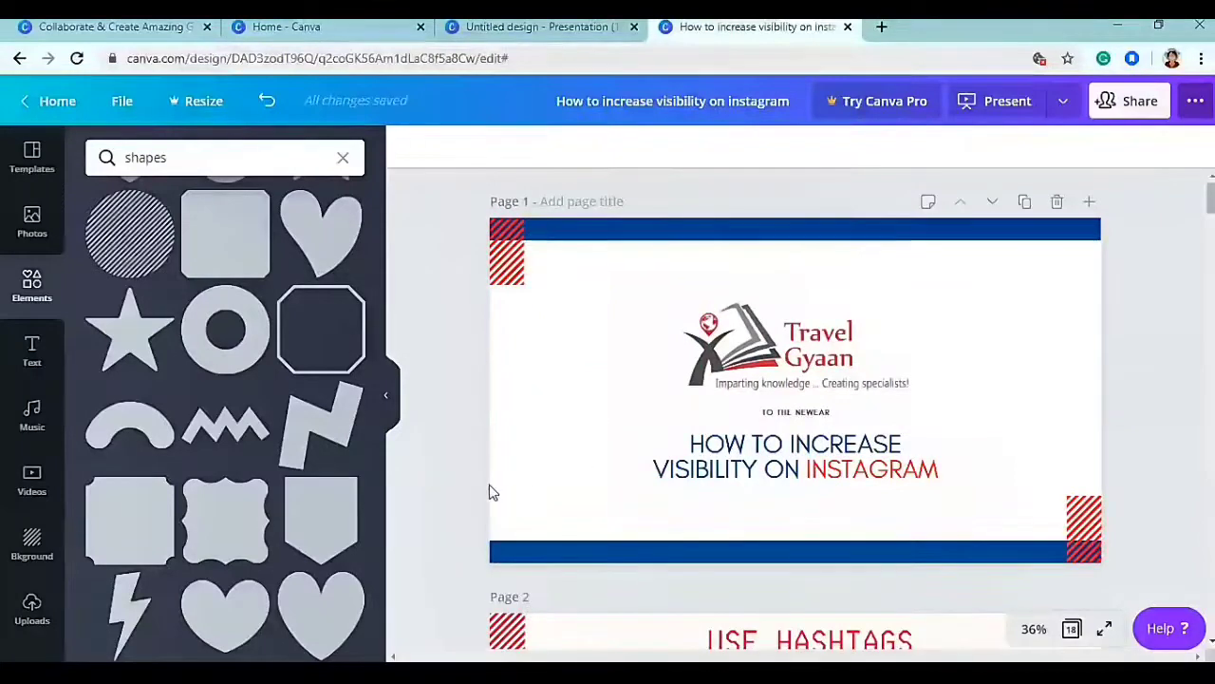
- Browse the text styles and font combinations
{"action": "left_click", "coordinate": [28, 354]}
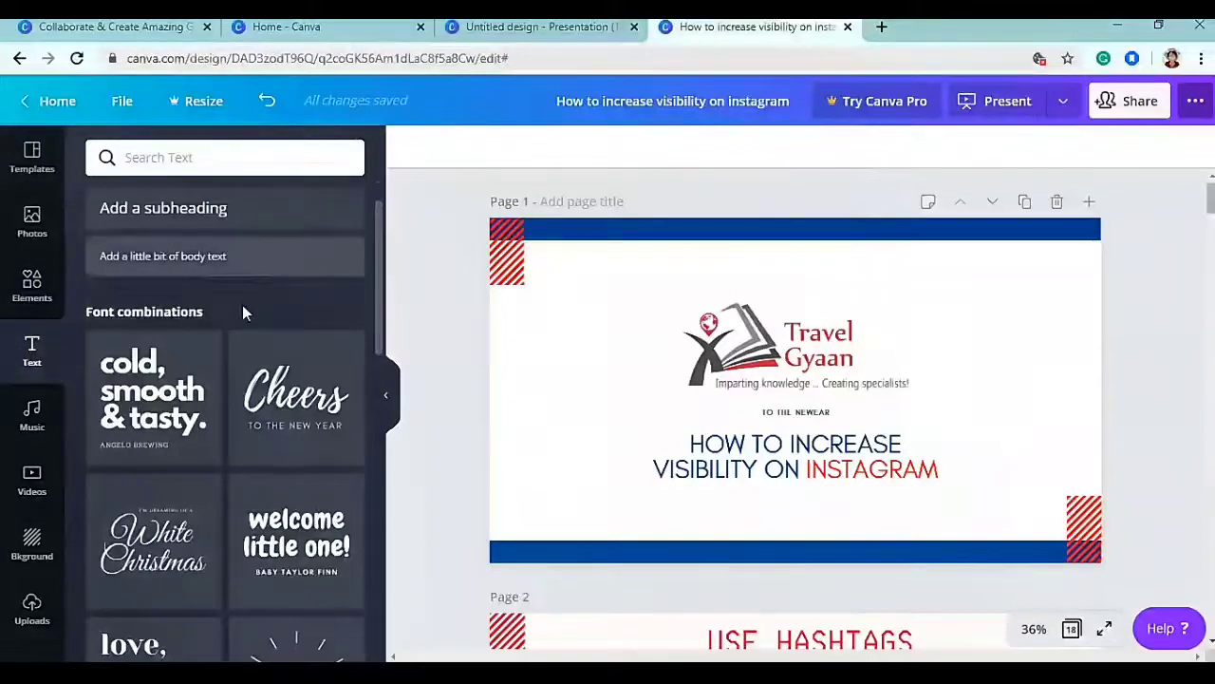
{"action": "scroll", "coordinate": [256, 294], "scroll_direction": "up", "scroll_amount": 1}
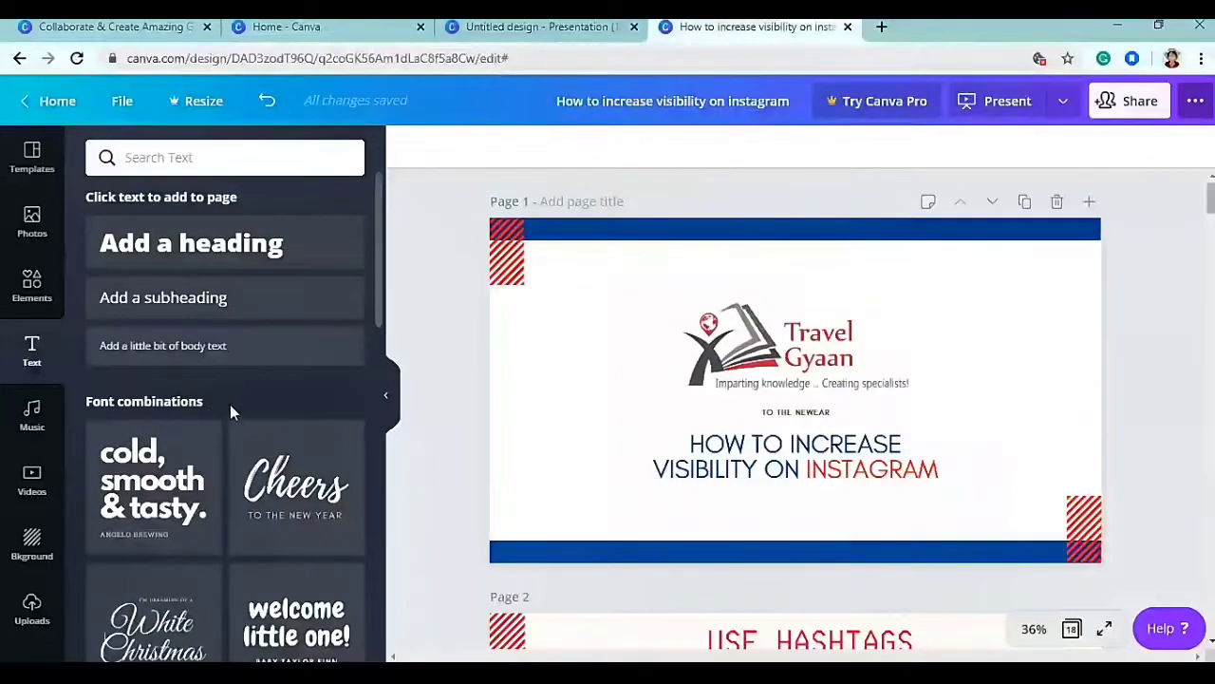
{"action": "scroll", "coordinate": [235, 402], "scroll_direction": "down", "scroll_amount": 6}
{"action": "scroll", "coordinate": [238, 410], "scroll_direction": "down", "scroll_amount": 5}
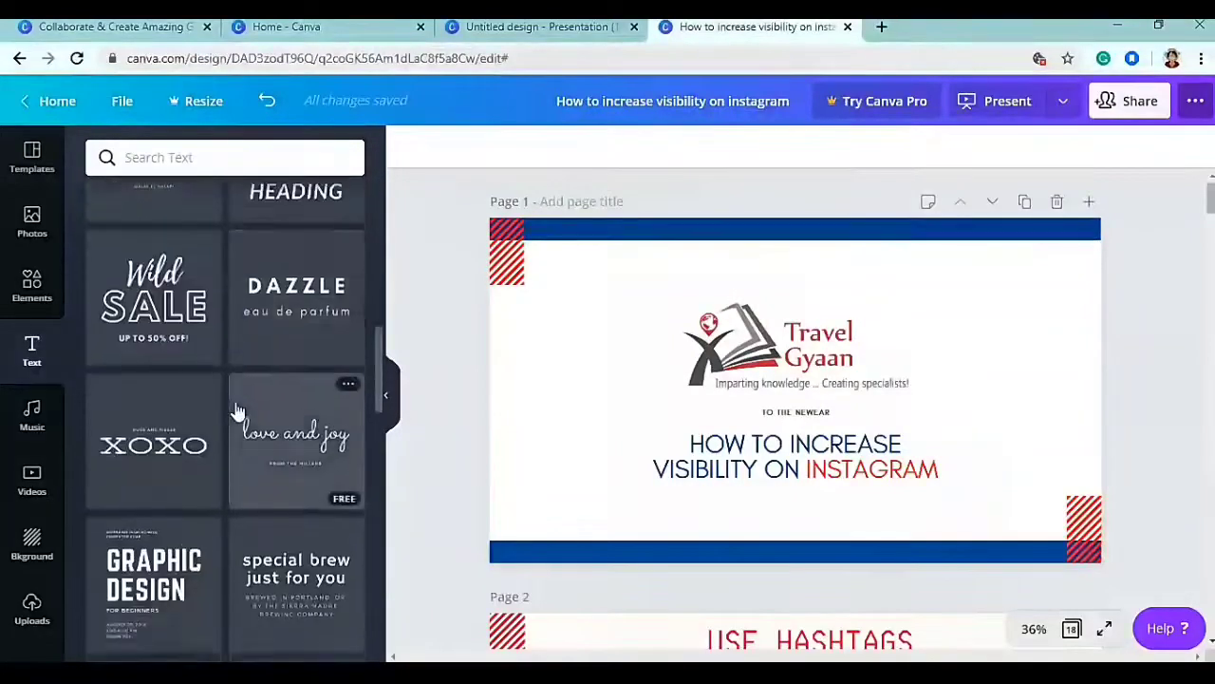
{"action": "scroll", "coordinate": [229, 406], "scroll_direction": "up", "scroll_amount": 5}
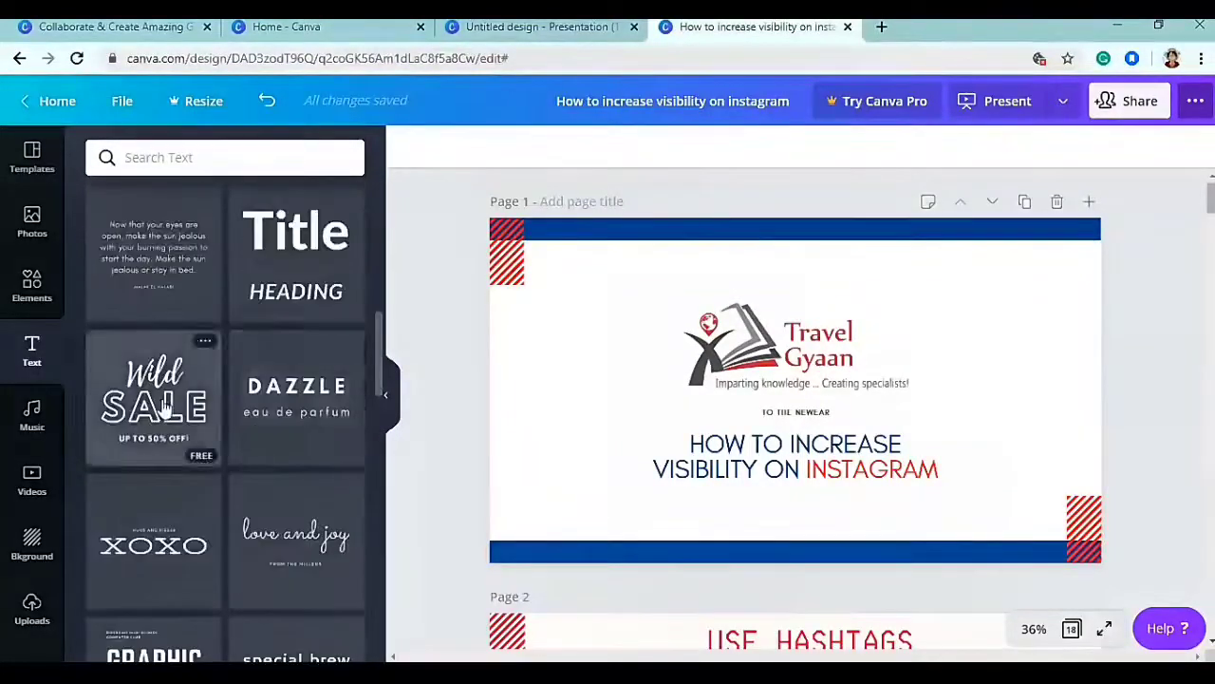
{"action": "scroll", "coordinate": [218, 408], "scroll_direction": "up", "scroll_amount": 6}
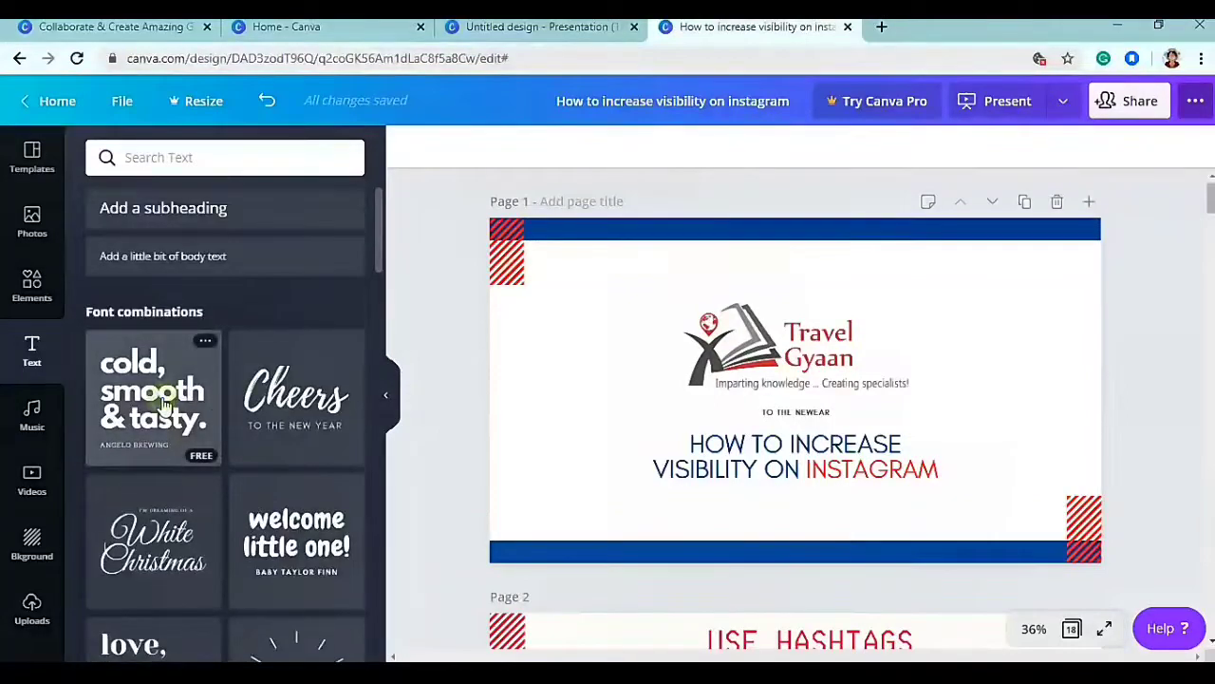
- Add the 'cold, smooth & tasty' font combination to the title slide, then delete it
{"action": "left_click", "coordinate": [166, 407]}
{"action": "left_click_drag", "start_coordinate": [800, 387], "coordinate": [568, 385]}
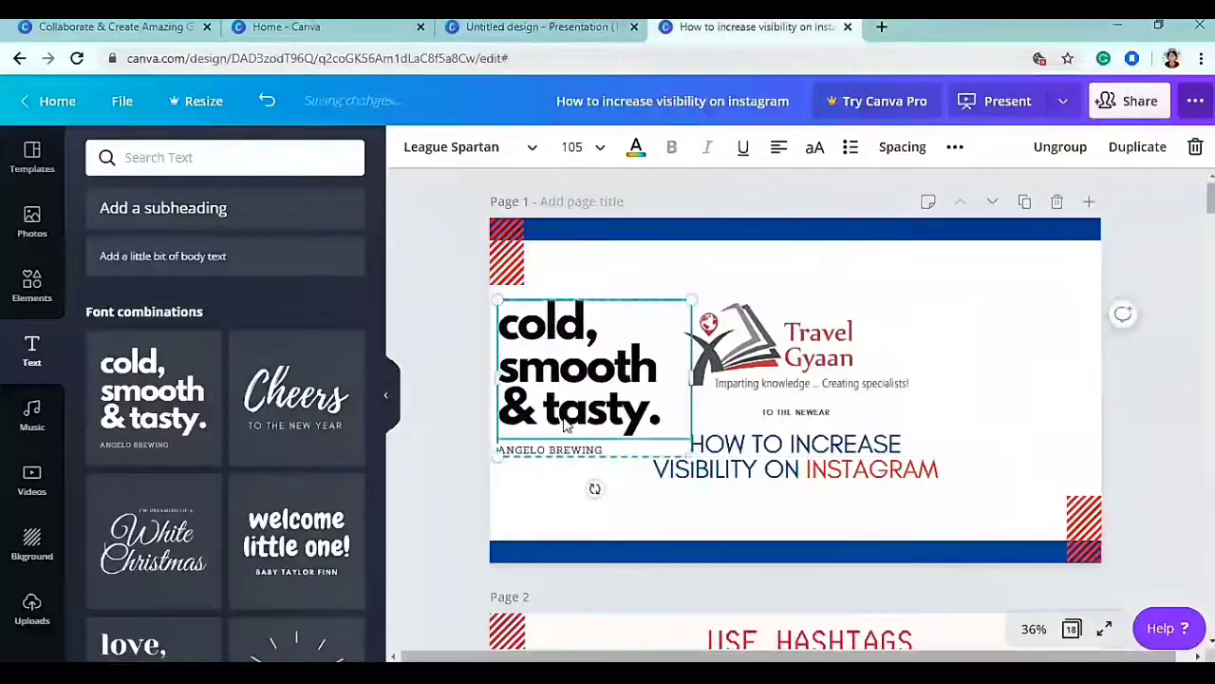
{"action": "left_click_drag", "start_coordinate": [795, 412], "coordinate": [587, 413]}
{"action": "double_click", "coordinate": [667, 412]}
{"action": "left_click_drag", "start_coordinate": [667, 413], "coordinate": [501, 322]}
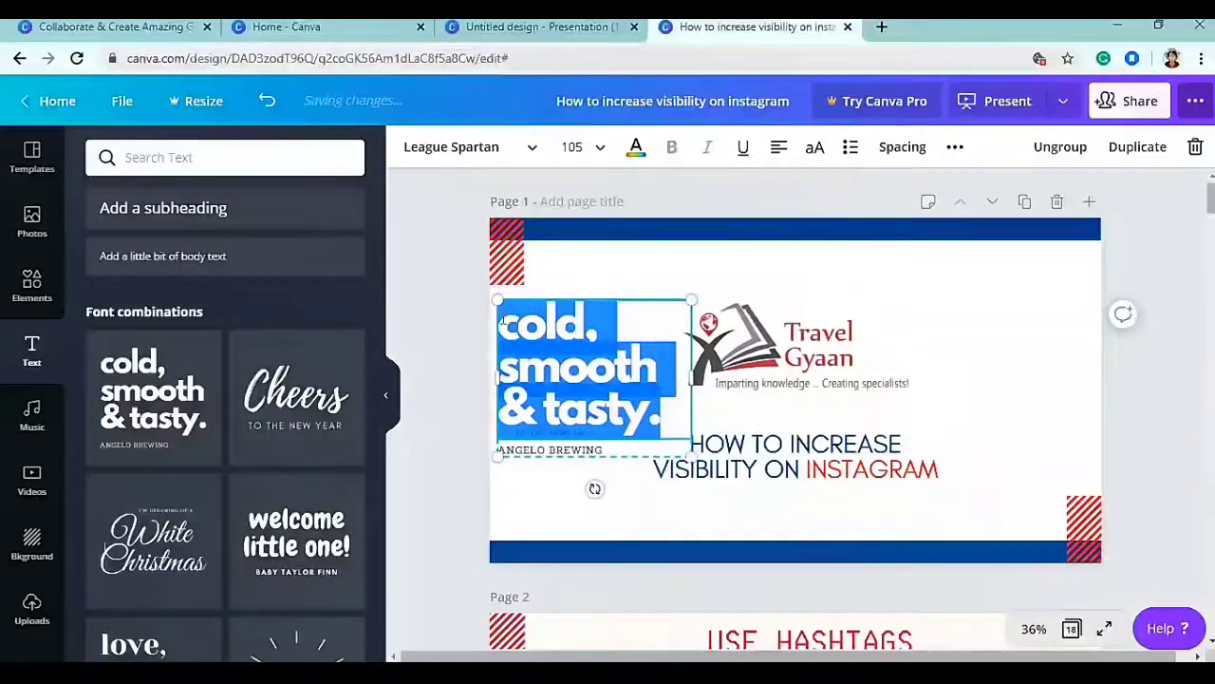
{"action": "left_click_drag", "start_coordinate": [456, 323], "coordinate": [546, 462]}
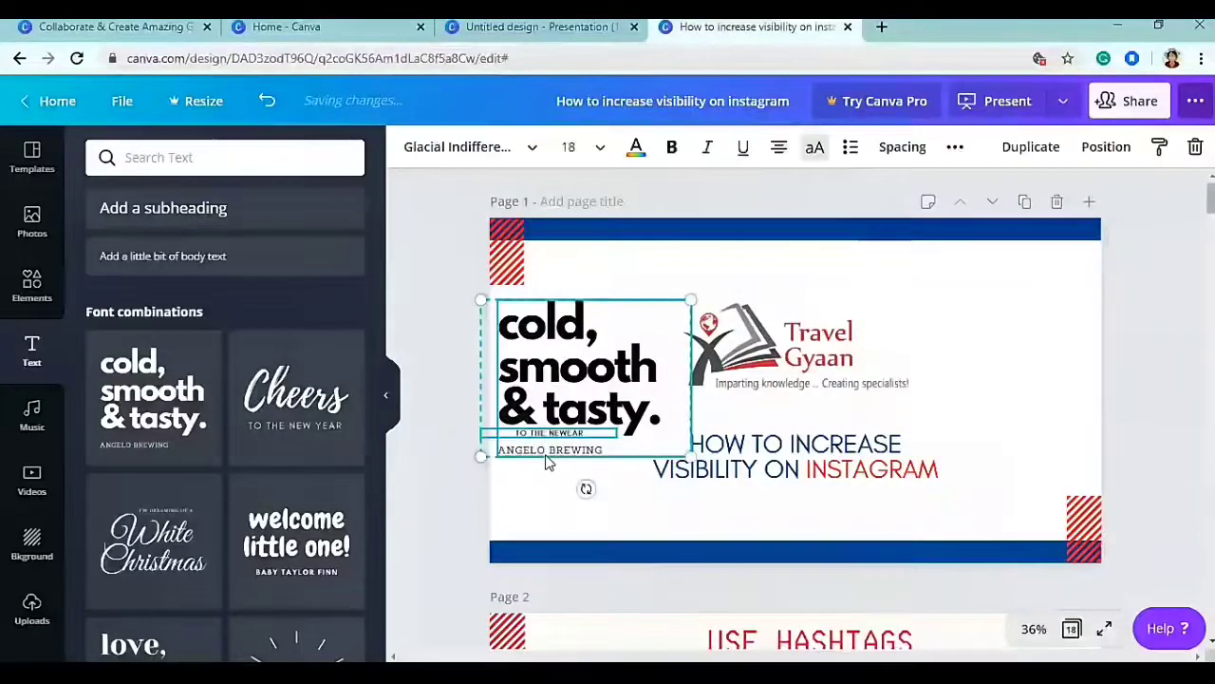
{"action": "key", "text": "Delete"}
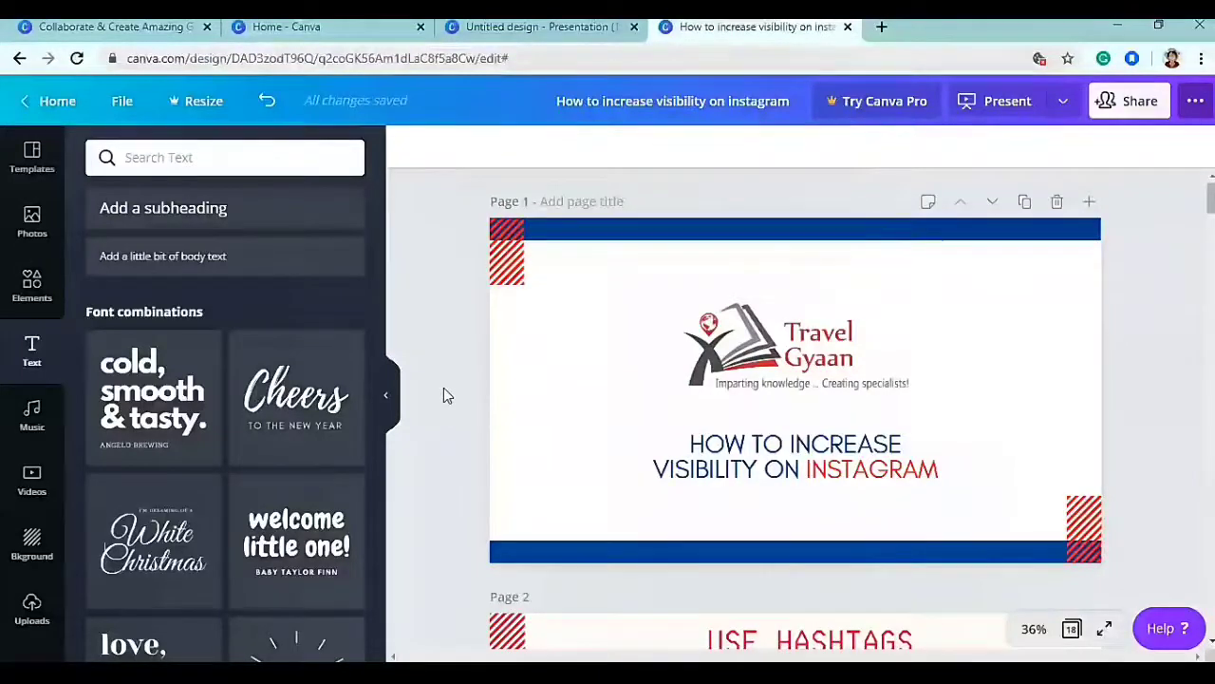
- Add a paragraph text box below the logo, delete it, and show the music library
{"action": "key", "text": "t"}
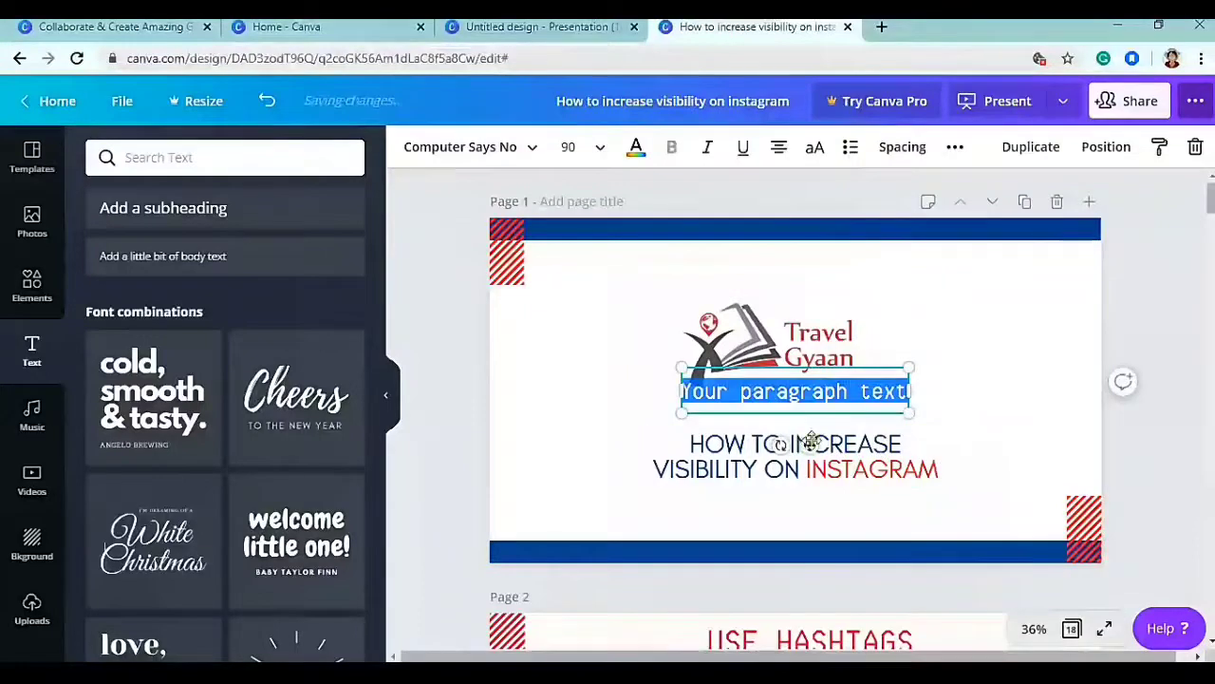
{"action": "left_click_drag", "start_coordinate": [810, 441], "coordinate": [625, 456]}
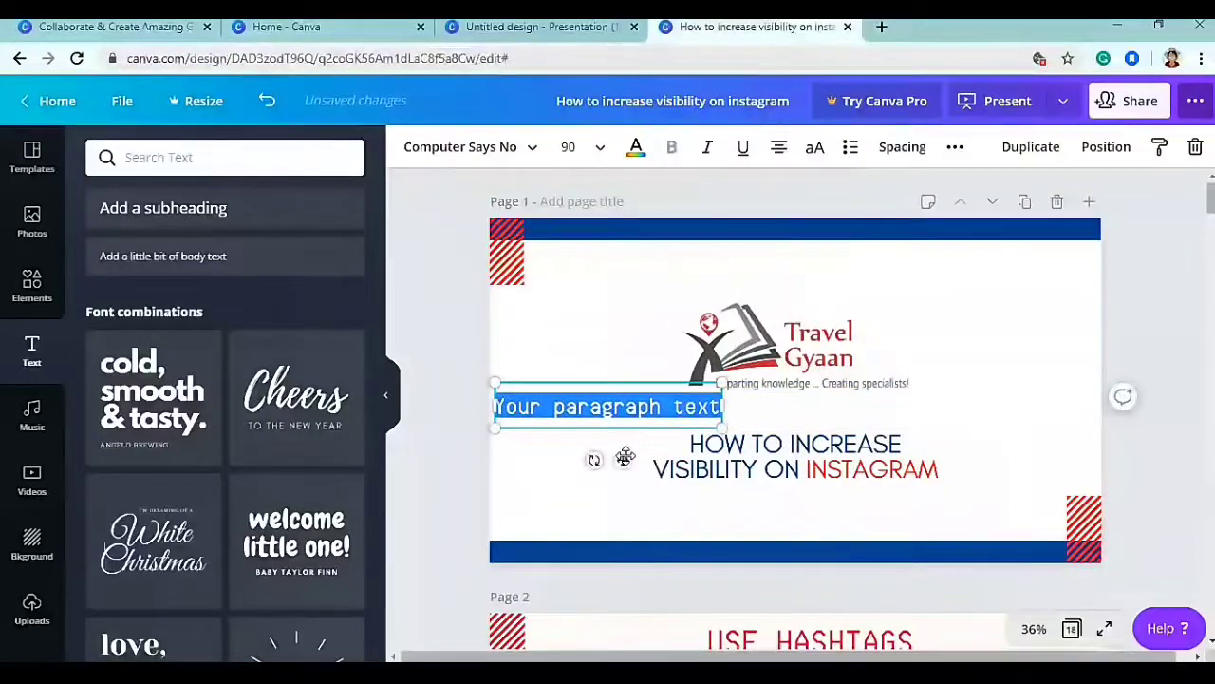
{"action": "left_click", "coordinate": [564, 462]}
{"action": "left_click", "coordinate": [542, 412]}
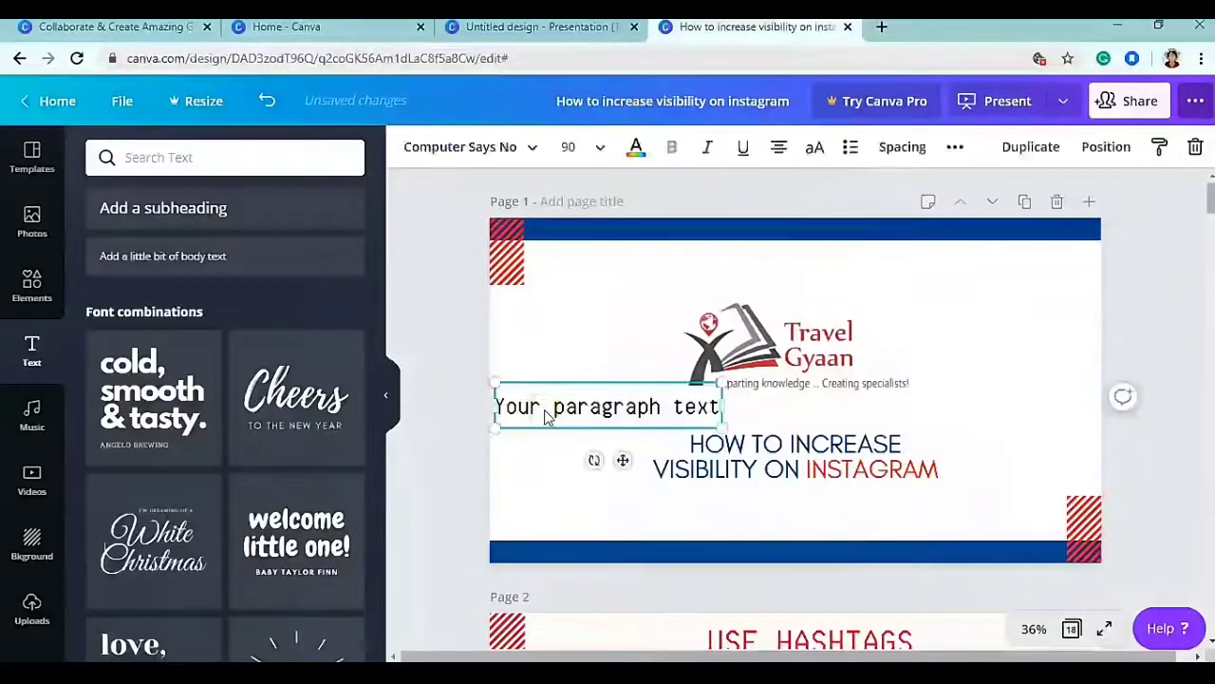
{"action": "key", "text": "Delete"}
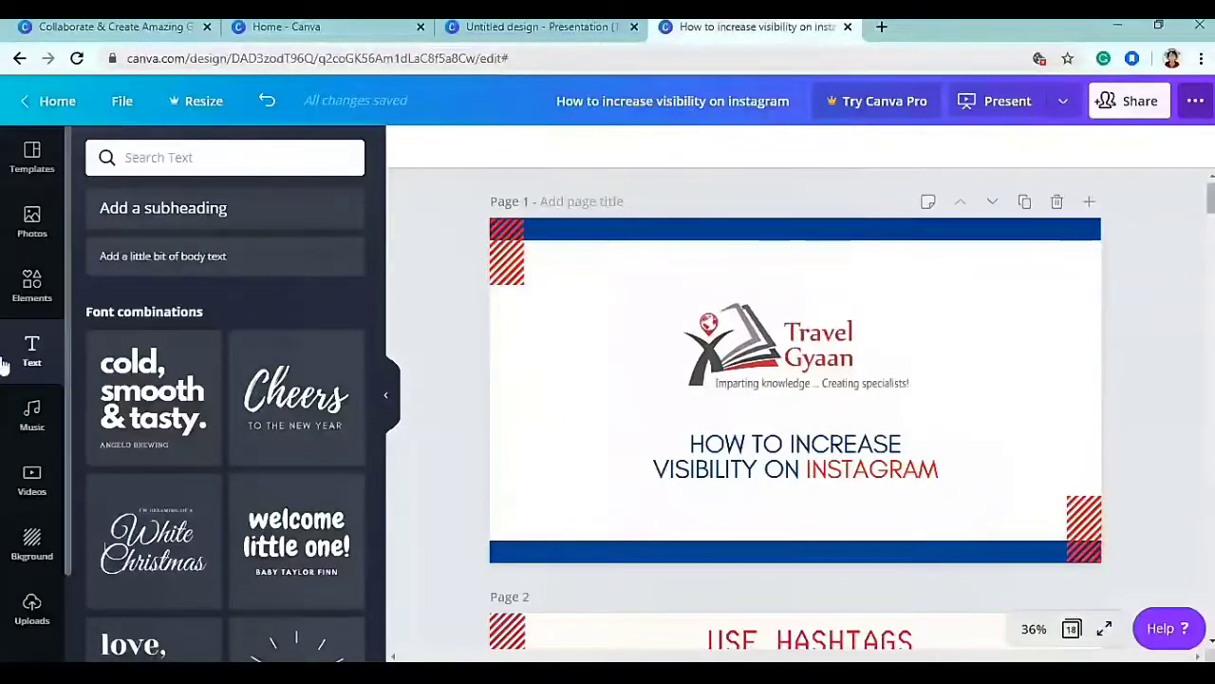
{"action": "left_click", "coordinate": [30, 415]}
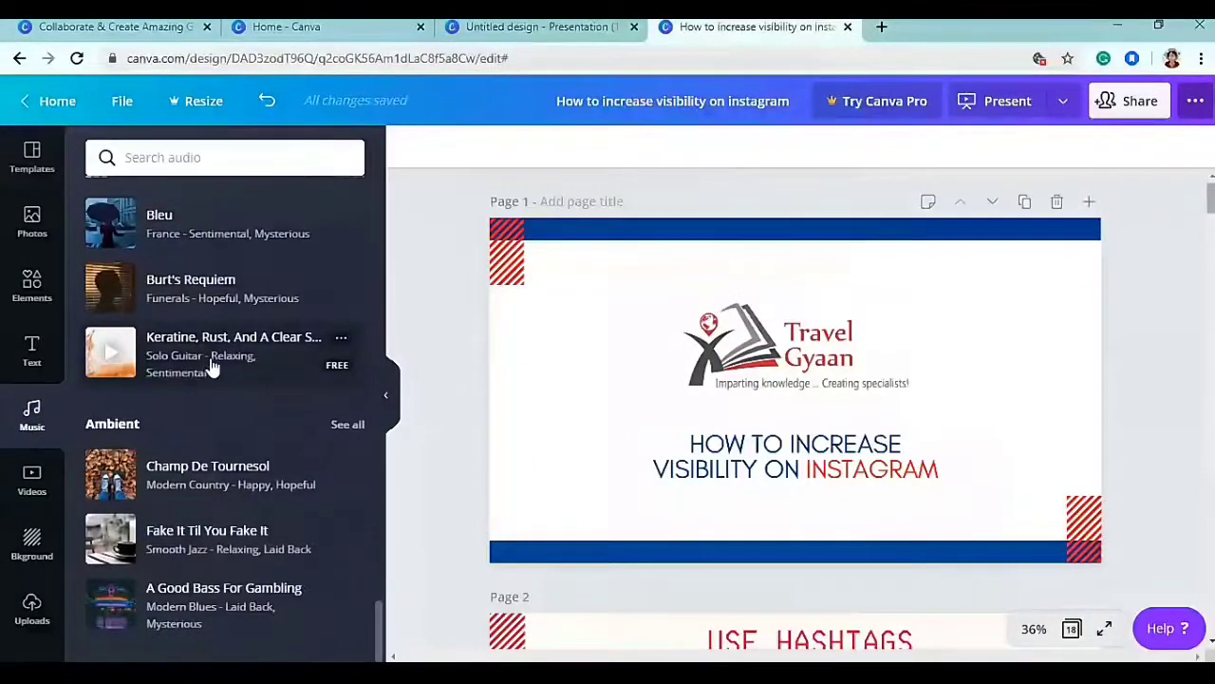
- Scroll the stock video categories from Aerial Shots down to Universe
{"action": "scroll", "coordinate": [180, 453], "scroll_direction": "down", "scroll_amount": 5}
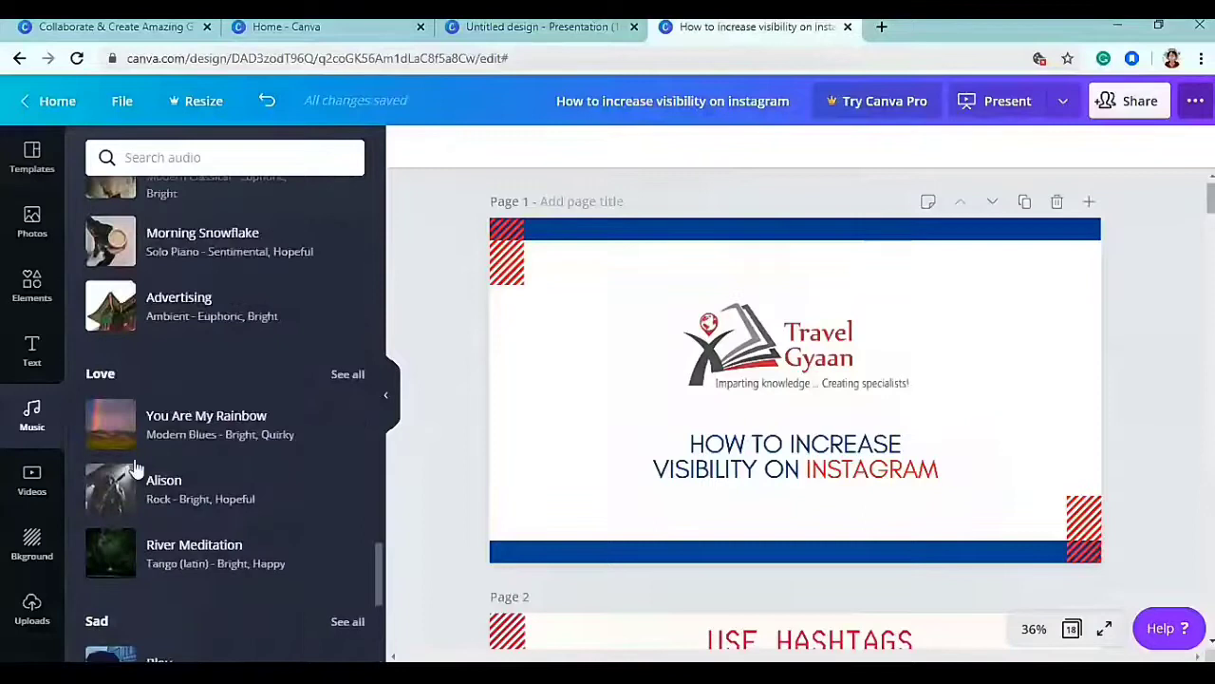
{"action": "left_click", "coordinate": [32, 482]}
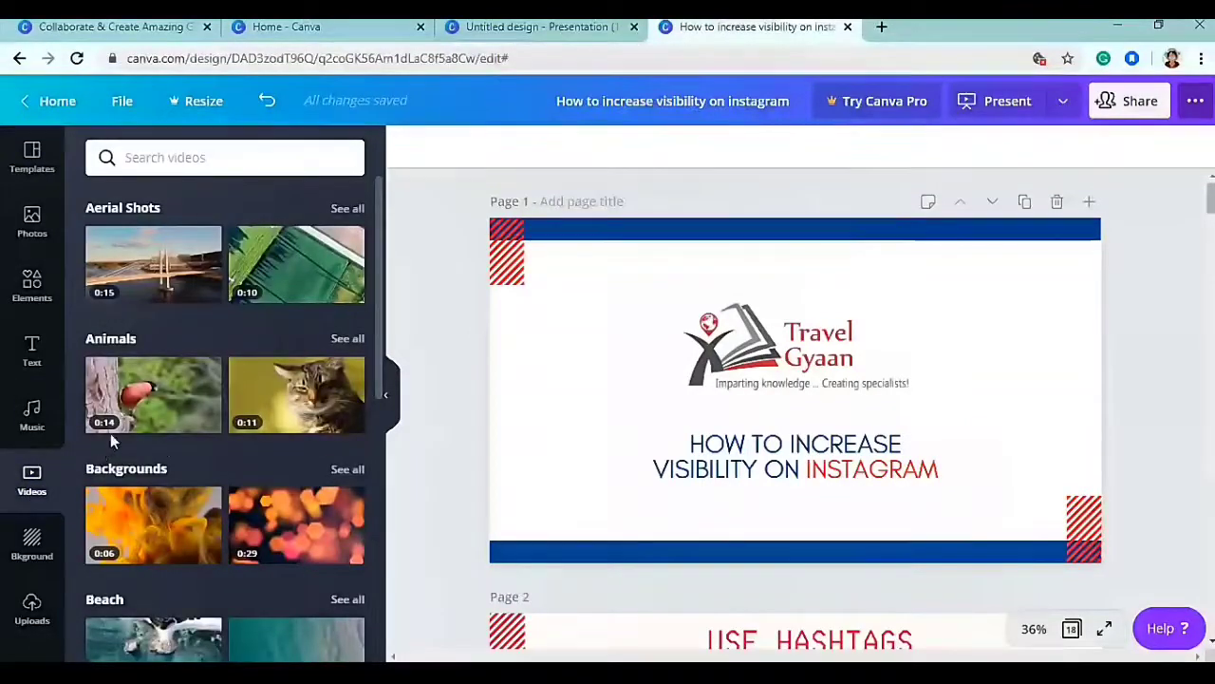
{"action": "scroll", "coordinate": [162, 441], "scroll_direction": "down", "scroll_amount": 5}
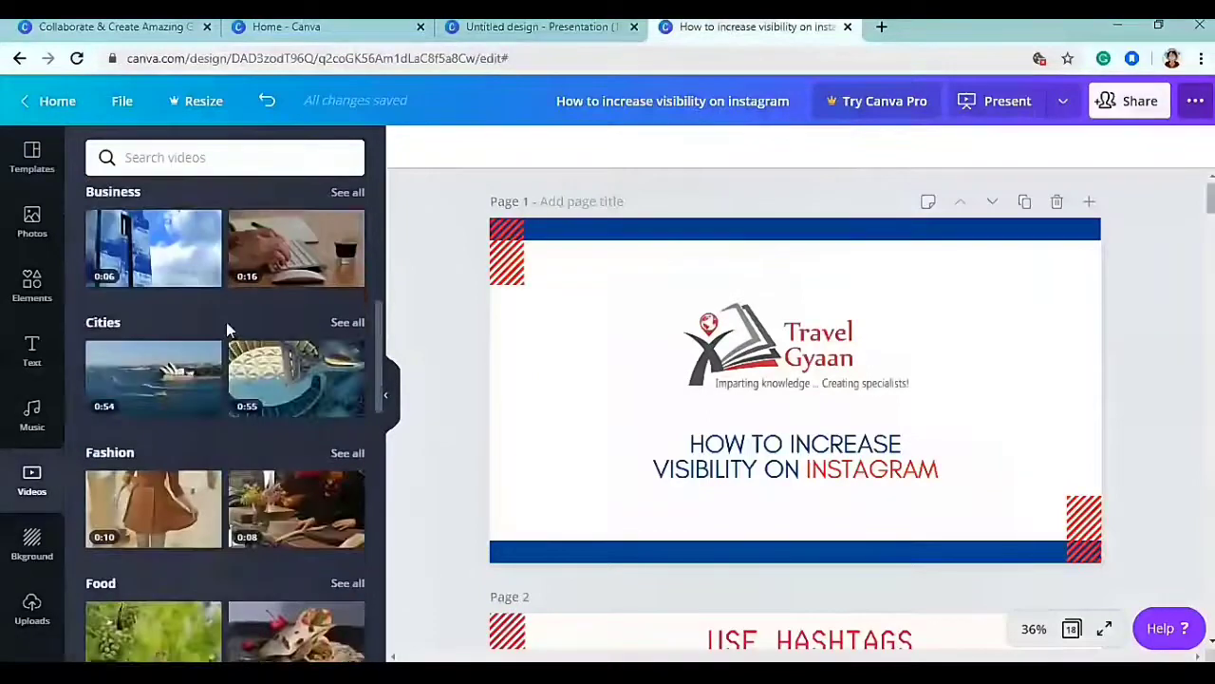
{"action": "scroll", "coordinate": [227, 324], "scroll_direction": "down", "scroll_amount": 3}
{"action": "scroll", "coordinate": [228, 330], "scroll_direction": "down", "scroll_amount": 5}
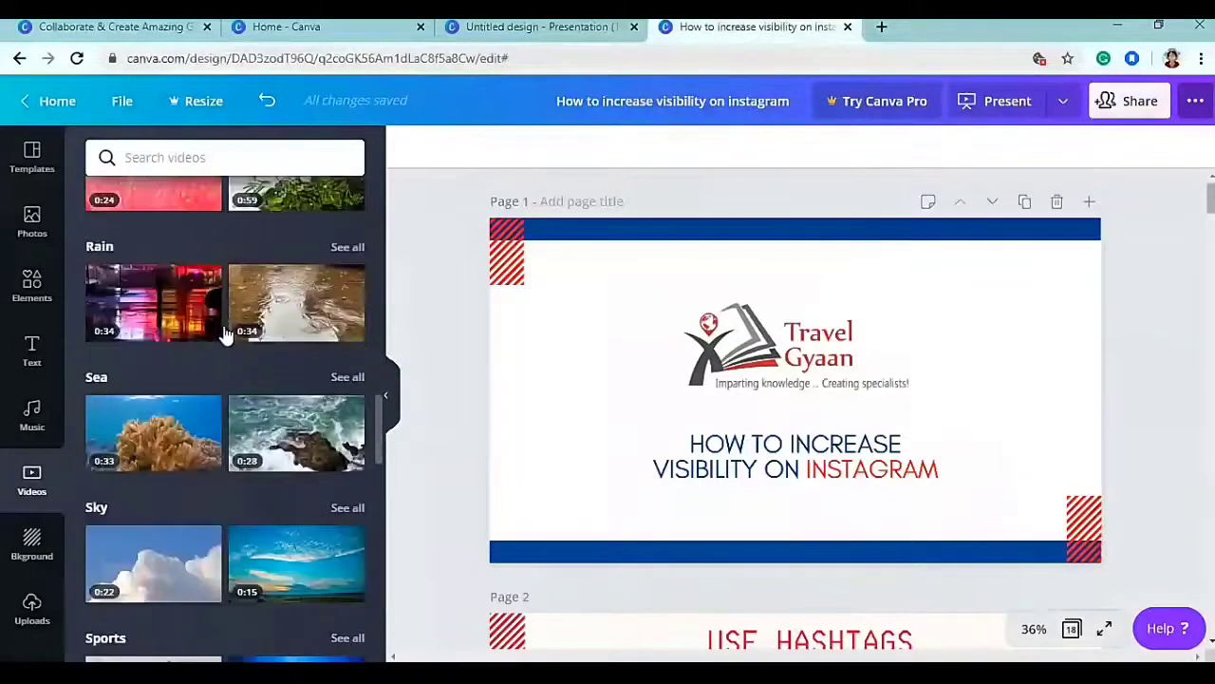
{"action": "scroll", "coordinate": [225, 334], "scroll_direction": "down", "scroll_amount": 4}
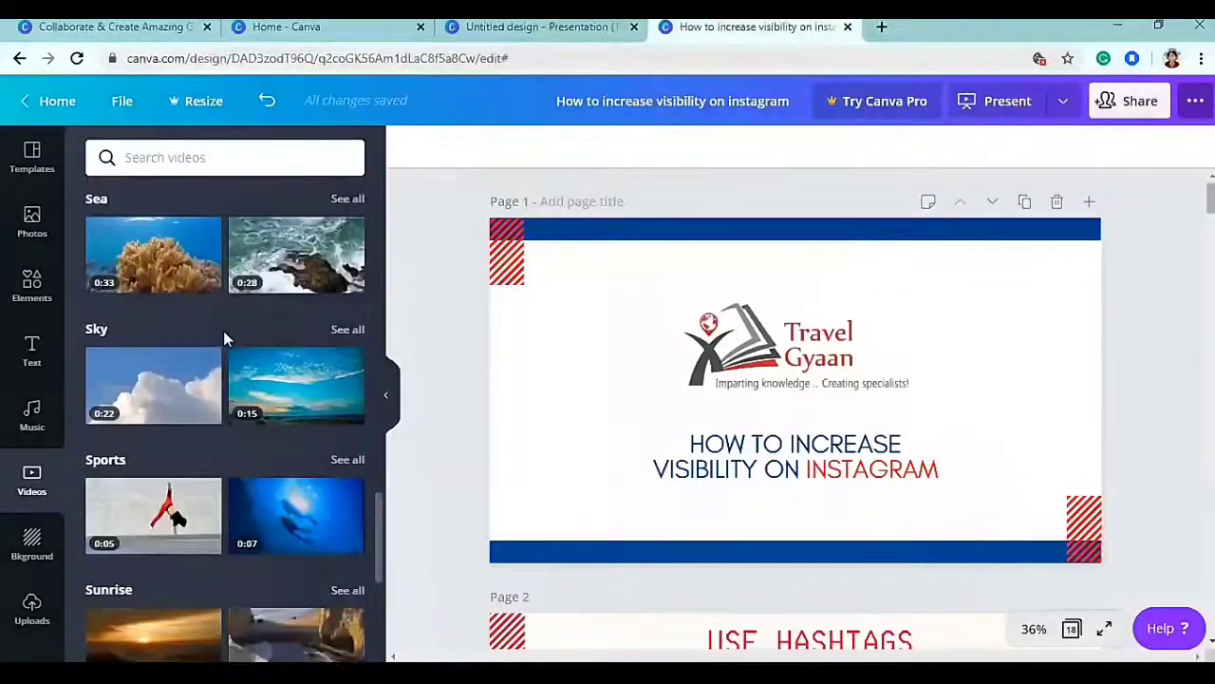
{"action": "scroll", "coordinate": [223, 330], "scroll_direction": "down", "scroll_amount": 5}
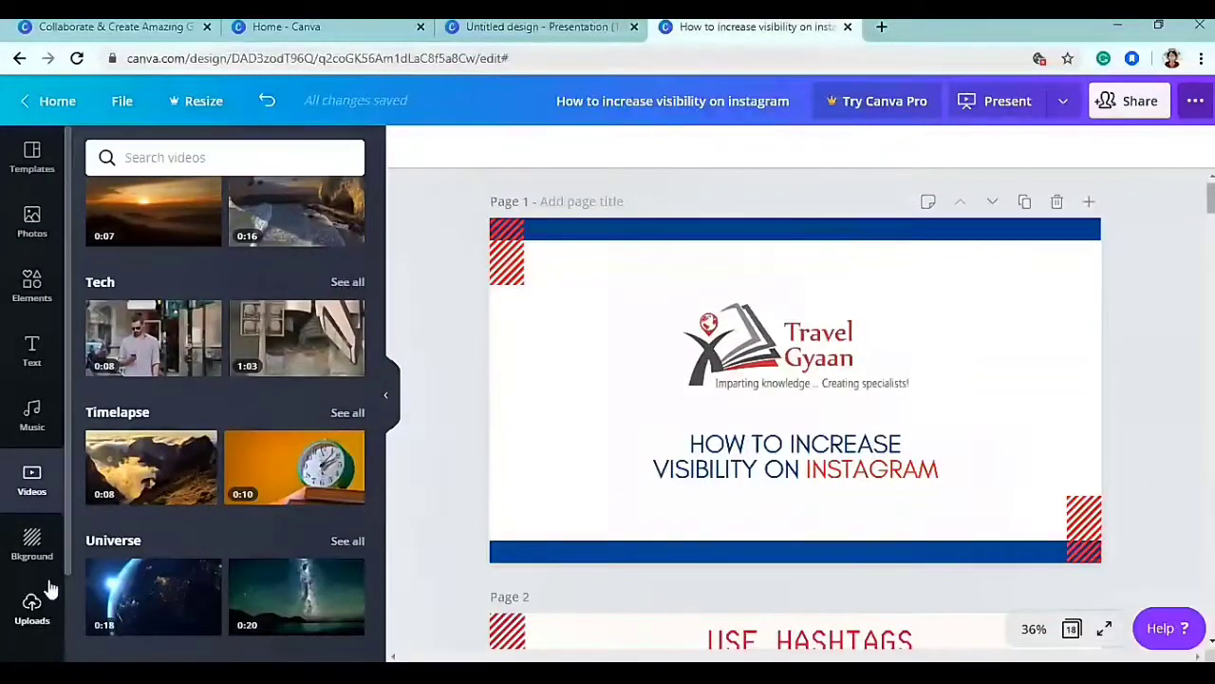
- Apply the white brick-wall background to Page 1
{"action": "left_click", "coordinate": [28, 542]}
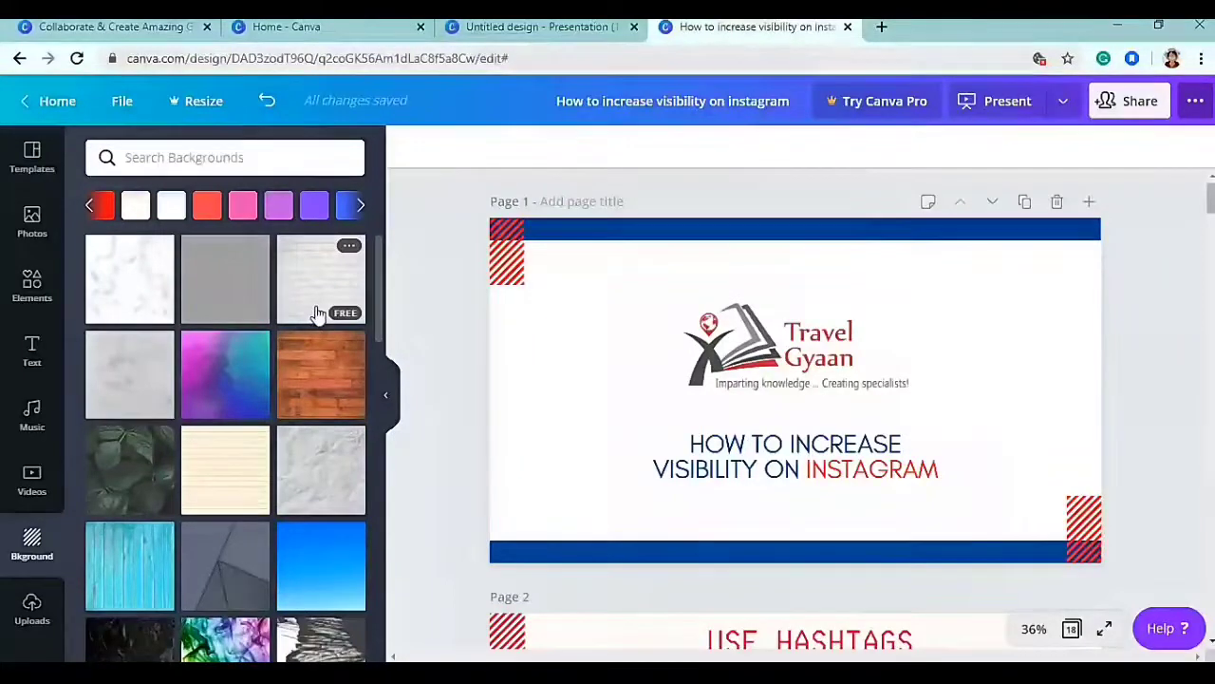
{"action": "left_click", "coordinate": [369, 211]}
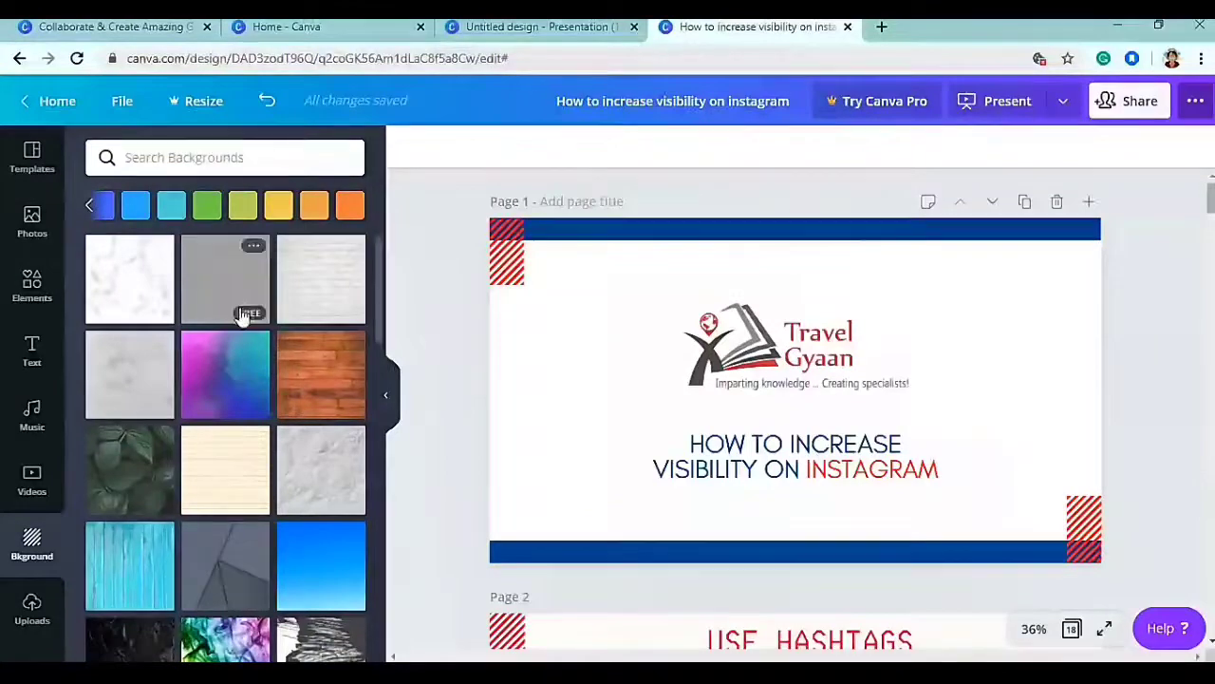
{"action": "scroll", "coordinate": [239, 320], "scroll_direction": "down", "scroll_amount": 4}
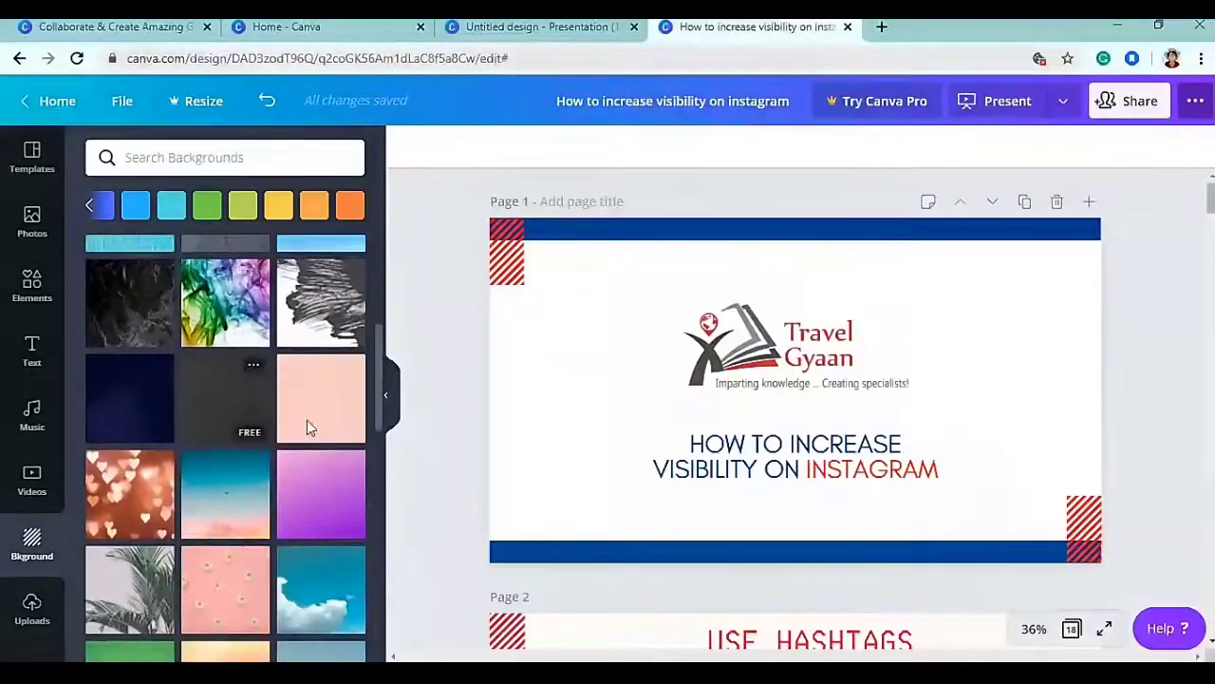
{"action": "scroll", "coordinate": [306, 424], "scroll_direction": "up", "scroll_amount": 5}
{"action": "left_click", "coordinate": [513, 408]}
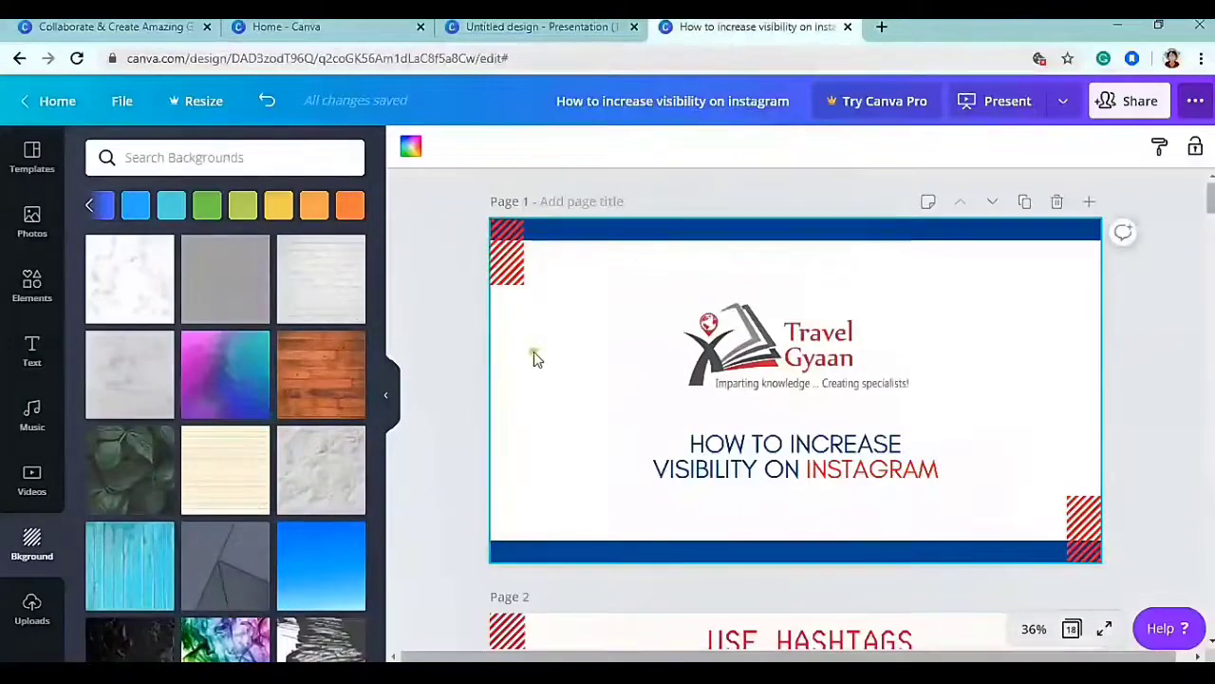
{"action": "left_click", "coordinate": [317, 286]}
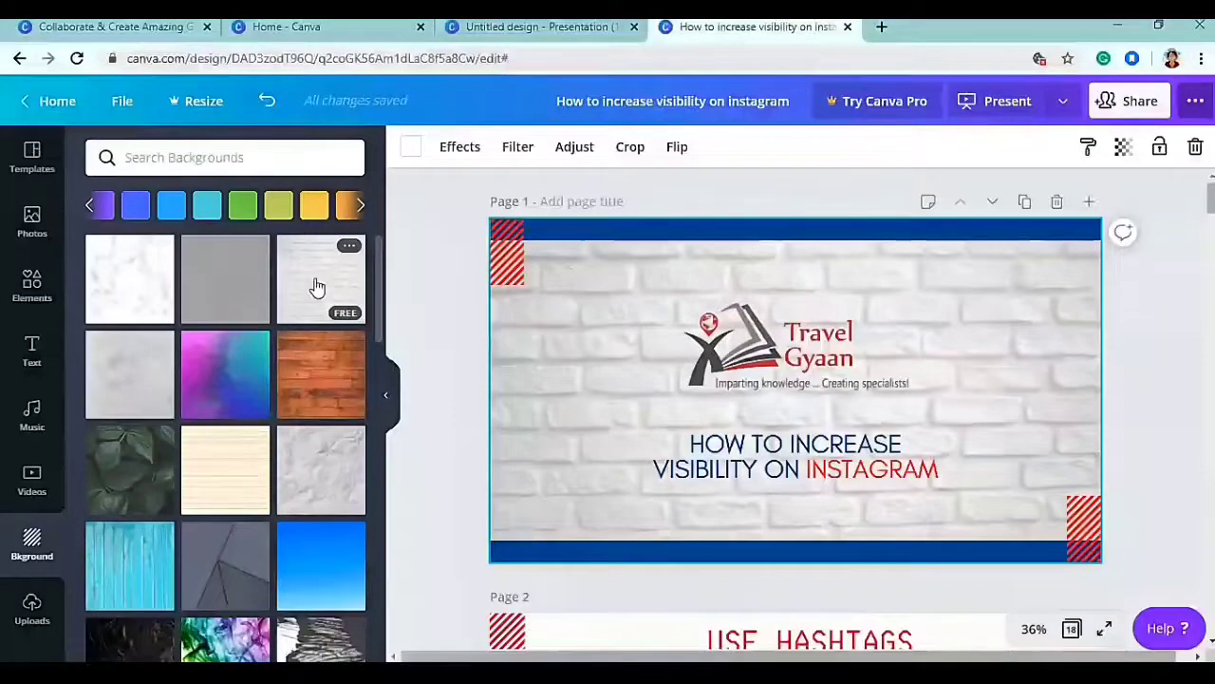
- Show the uploaded images, including the OUTRO, negativity and perfect graphics
{"action": "scroll", "coordinate": [223, 470], "scroll_direction": "down", "scroll_amount": 3}
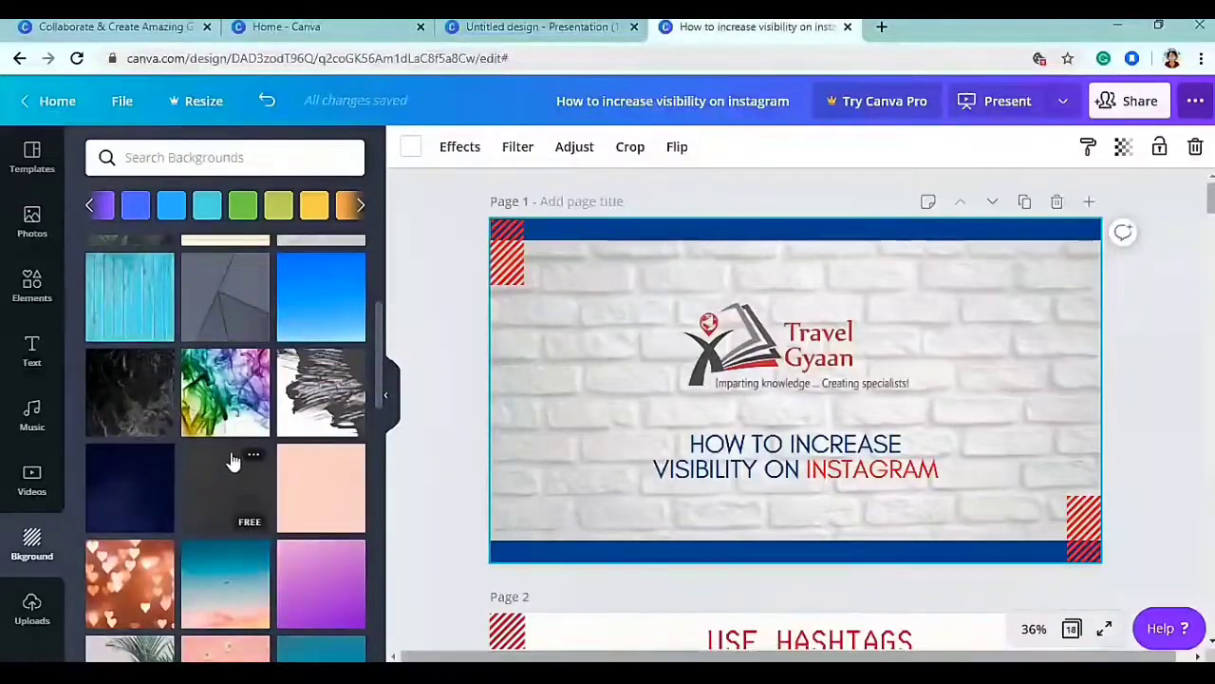
{"action": "scroll", "coordinate": [233, 460], "scroll_direction": "up", "scroll_amount": 2}
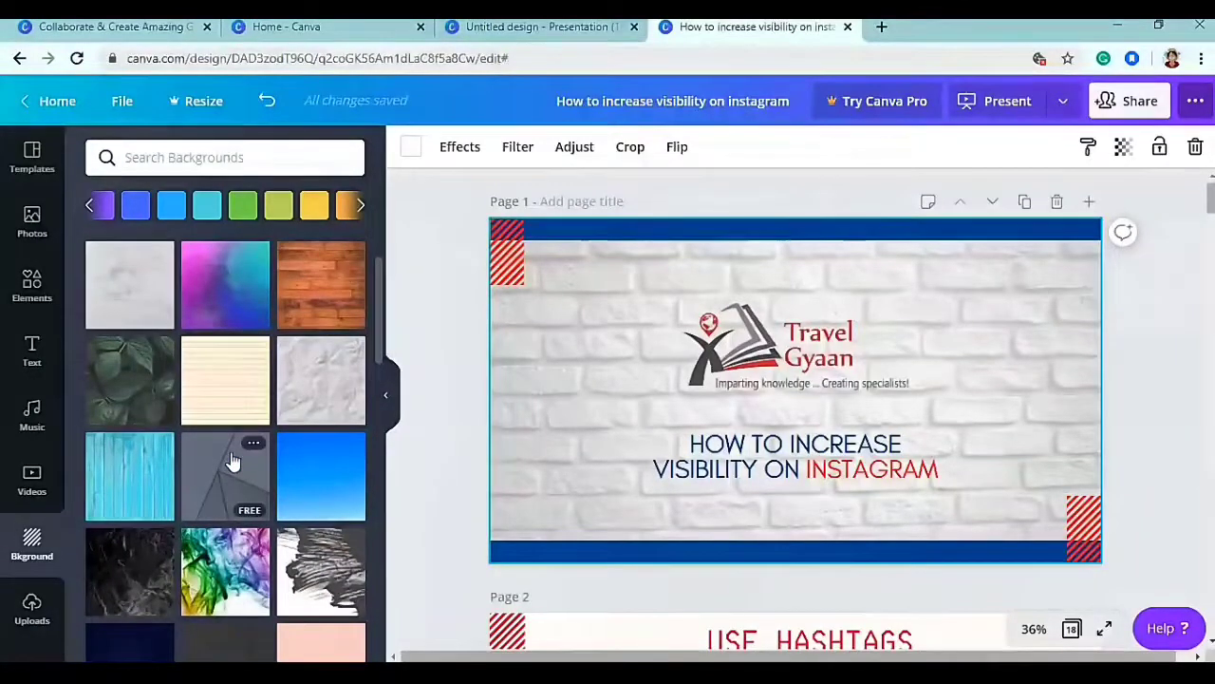
{"action": "left_click", "coordinate": [32, 609]}
{"action": "left_click_drag", "start_coordinate": [380, 243], "coordinate": [354, 220]}
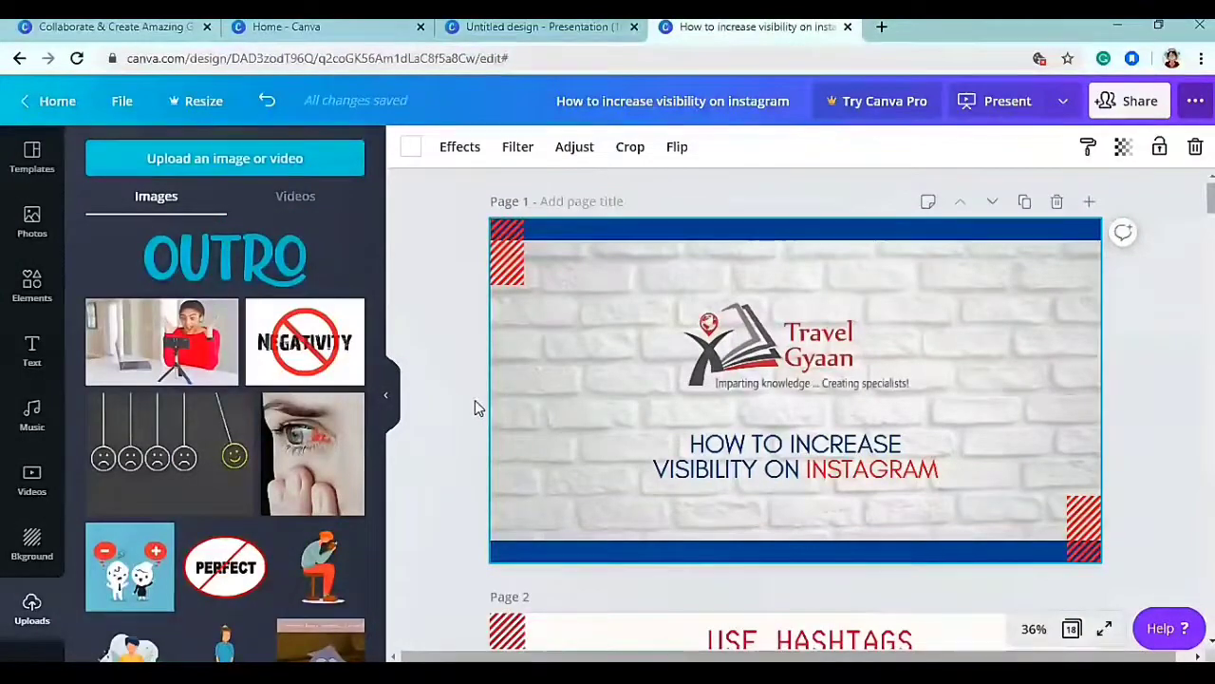
- Collapse the uploads side panel to give the brick-wall title slide more room
{"action": "left_click", "coordinate": [387, 397]}
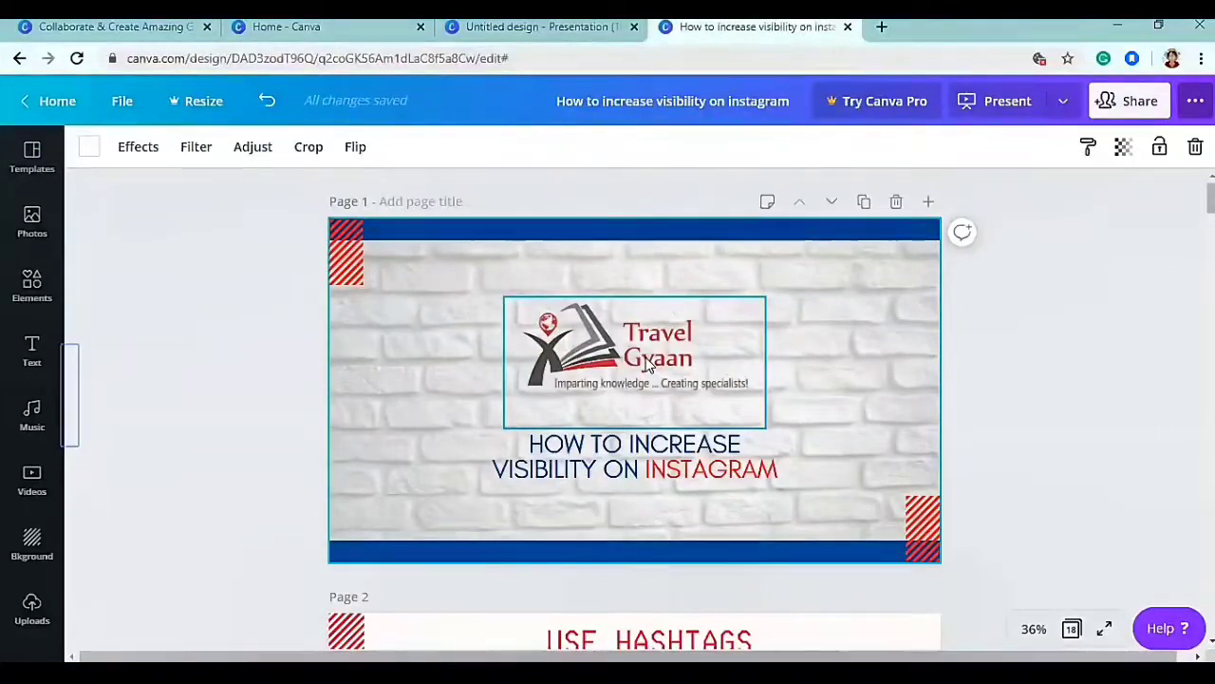
- Make the cover title all capitals, keeping INSTAGRAM in red
{"action": "left_click", "coordinate": [1030, 446]}
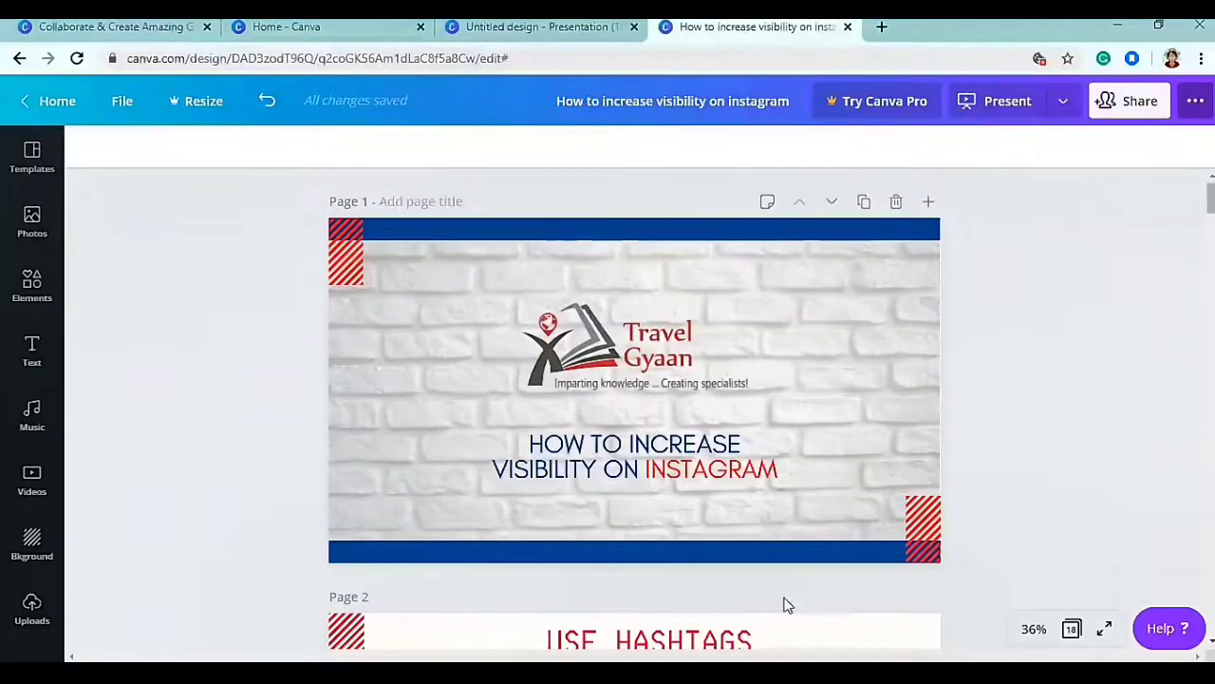
{"action": "double_click", "coordinate": [673, 472]}
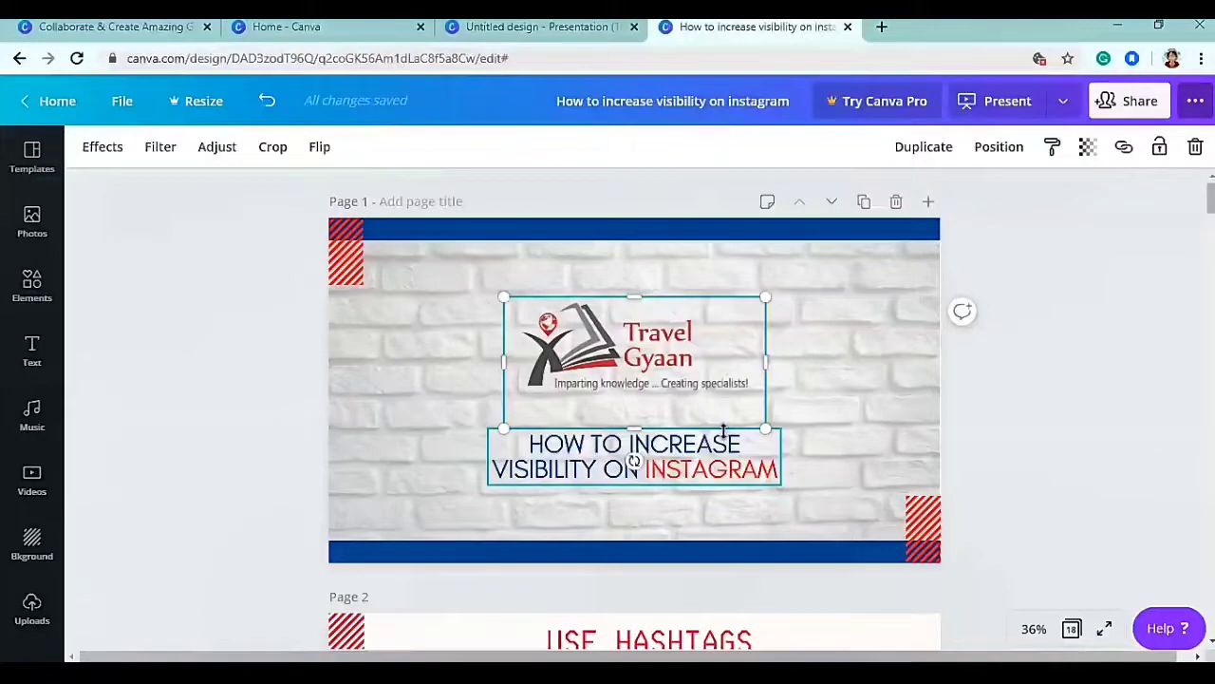
{"action": "left_click", "coordinate": [729, 458]}
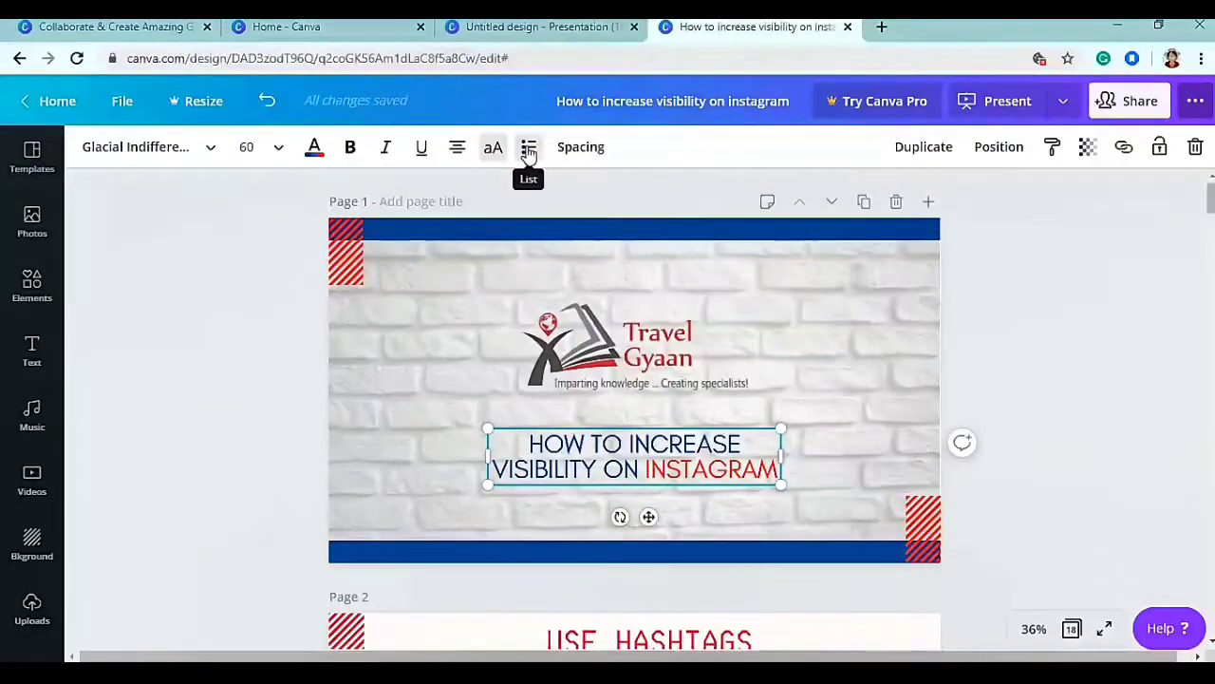
{"action": "left_click", "coordinate": [491, 150]}
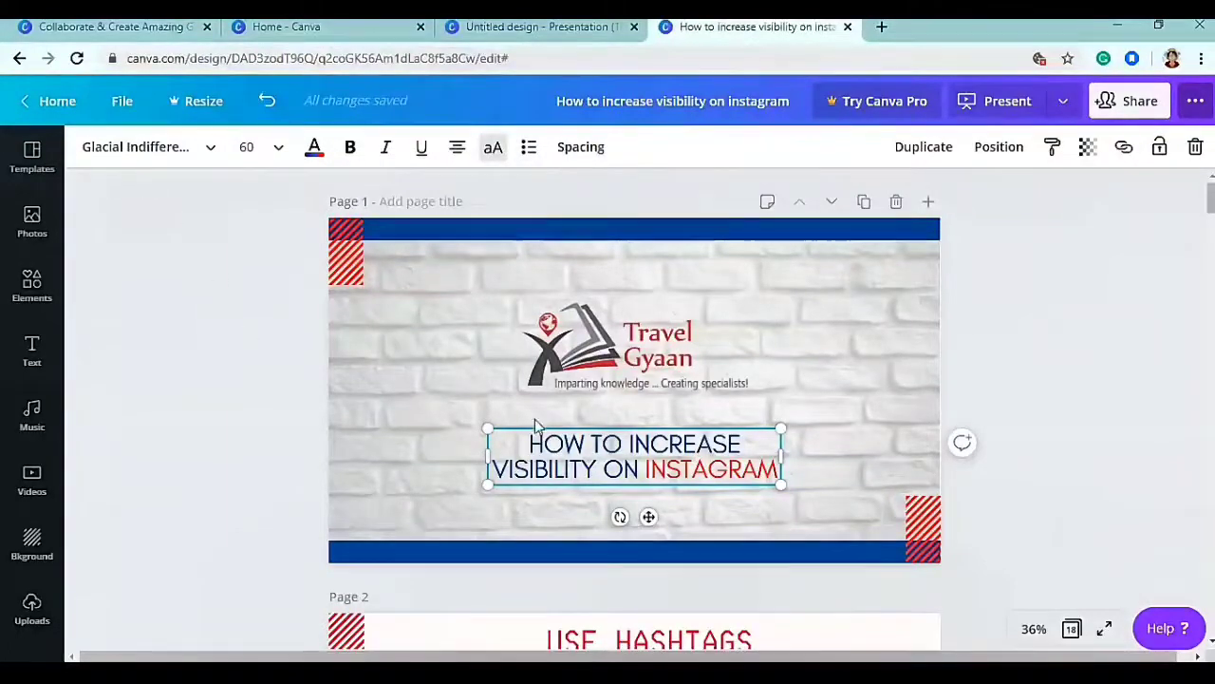
- Set the cover title in Aileron Regular at size 50 and show its text colour choices
{"action": "left_click", "coordinate": [169, 149]}
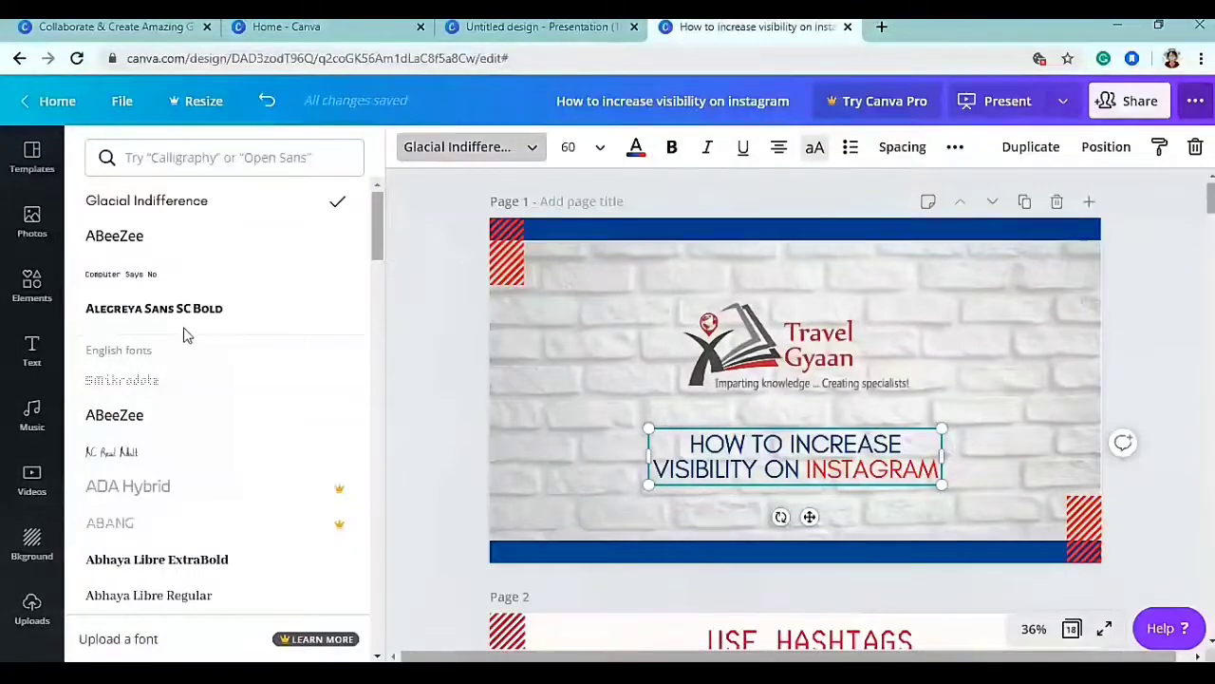
{"action": "scroll", "coordinate": [185, 335], "scroll_direction": "down", "scroll_amount": 10}
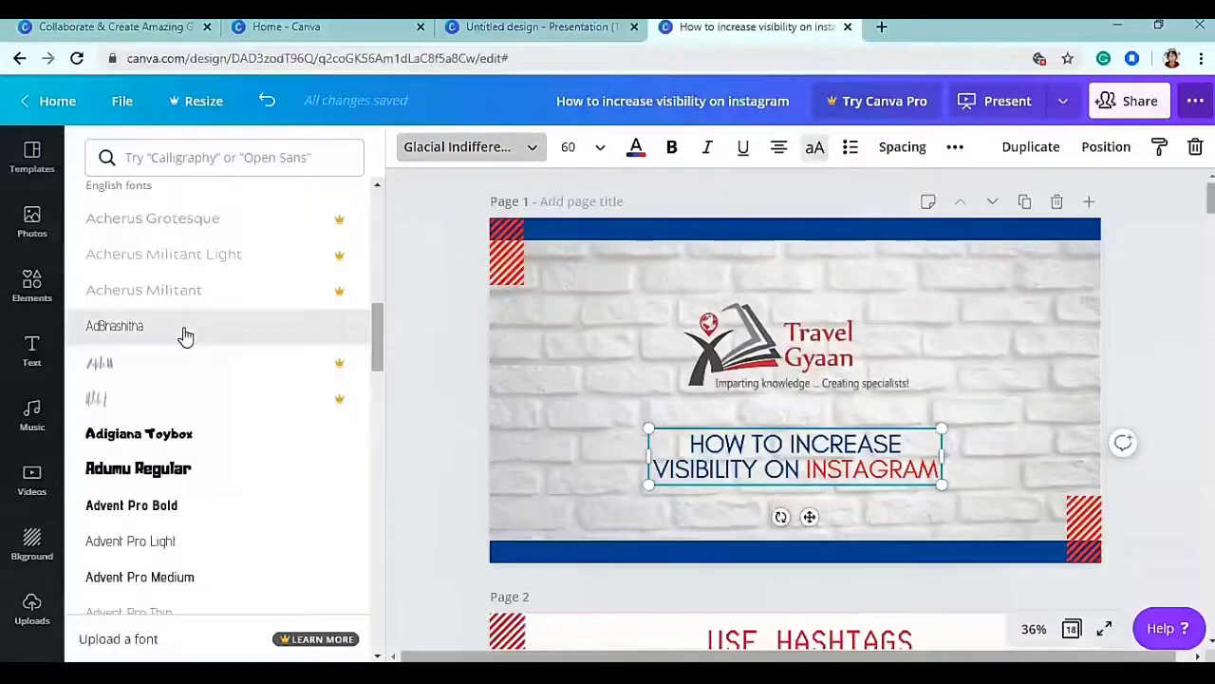
{"action": "scroll", "coordinate": [186, 334], "scroll_direction": "down", "scroll_amount": 6}
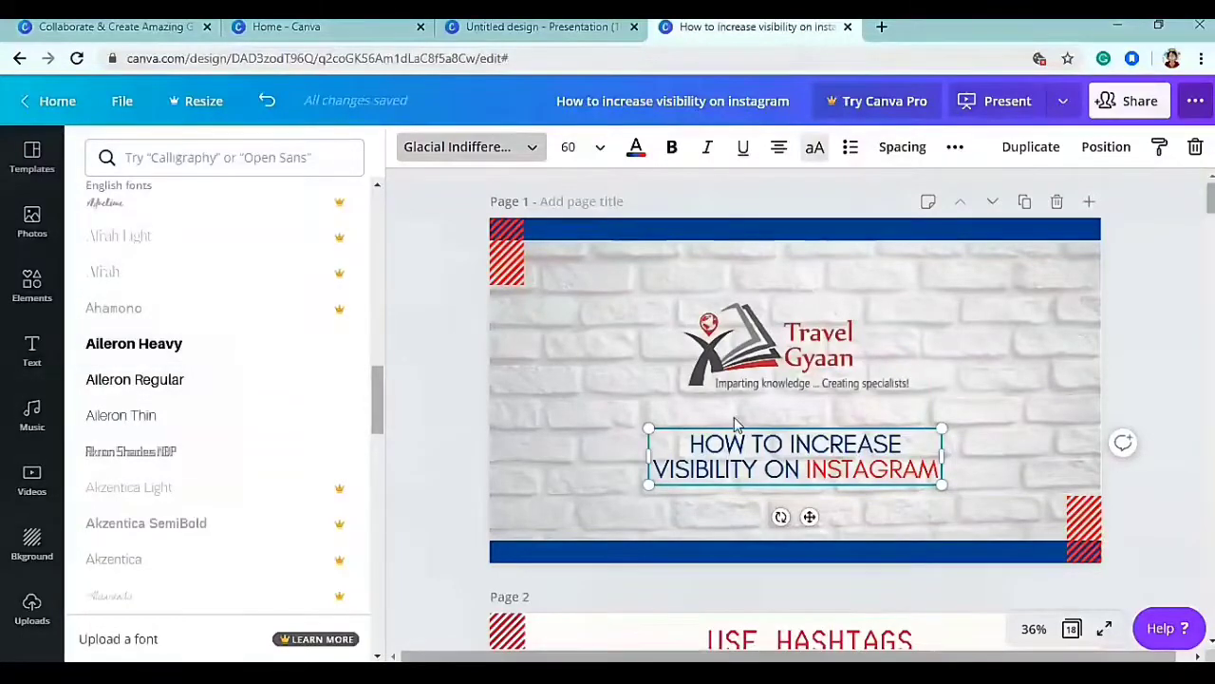
{"action": "left_click", "coordinate": [134, 382]}
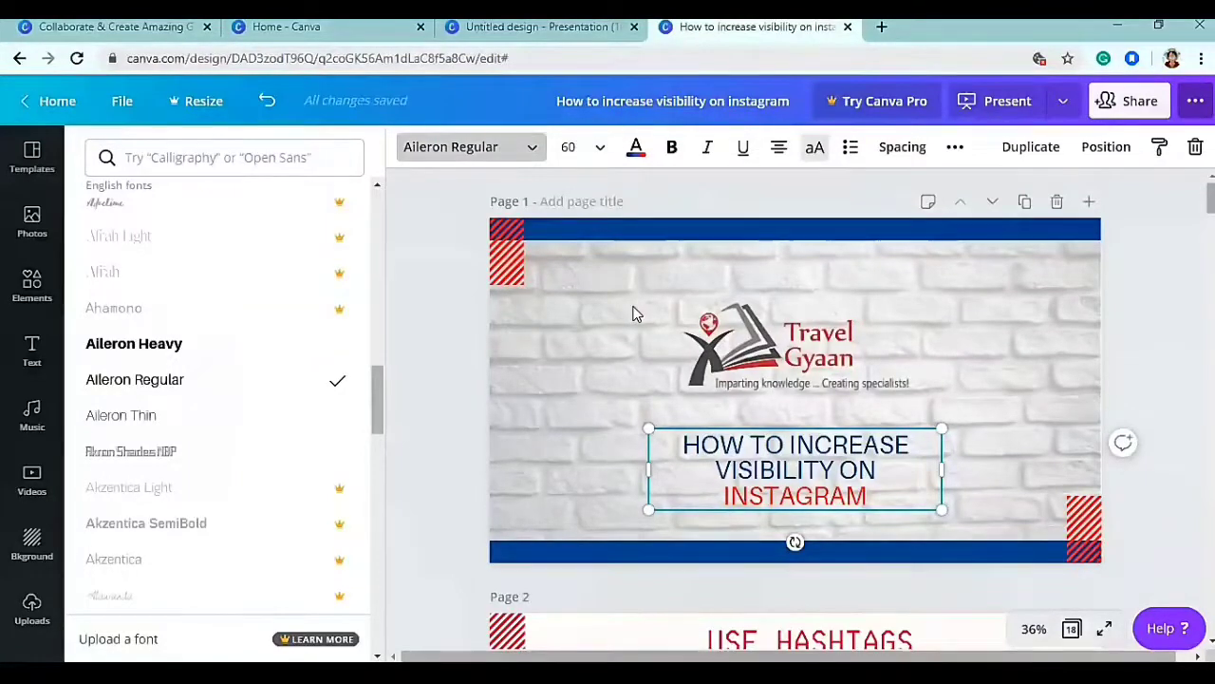
{"action": "left_click", "coordinate": [599, 148]}
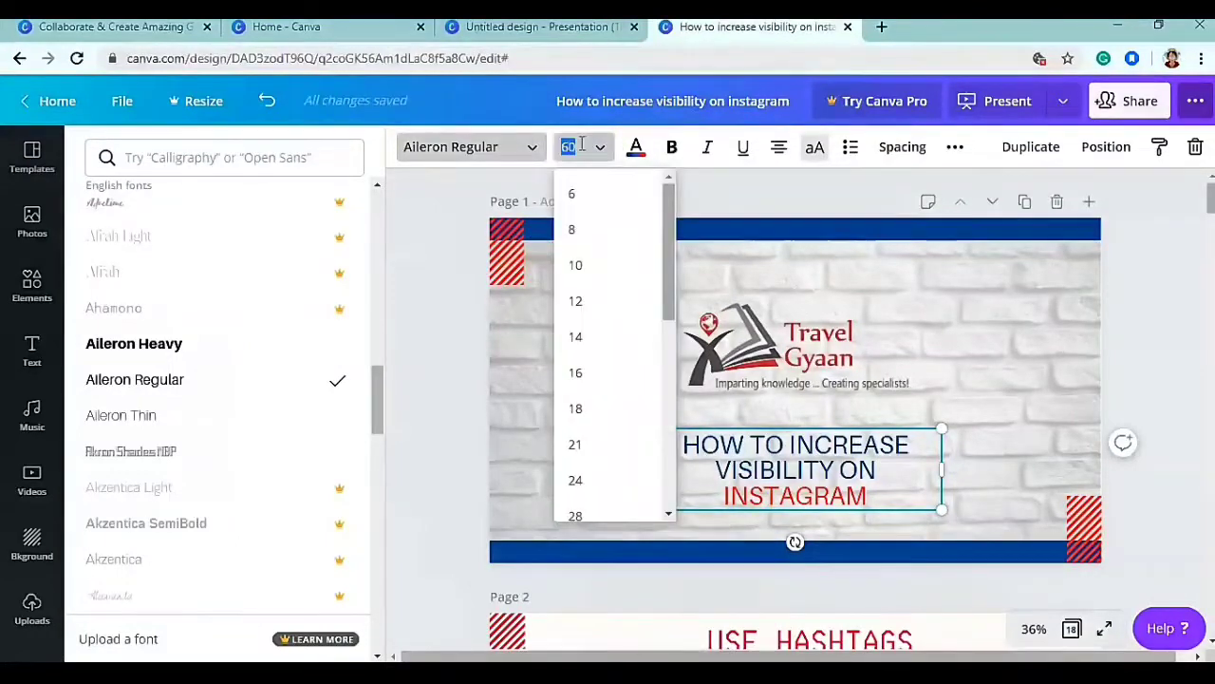
{"action": "type", "text": "50"}
{"action": "key", "text": "Return"}
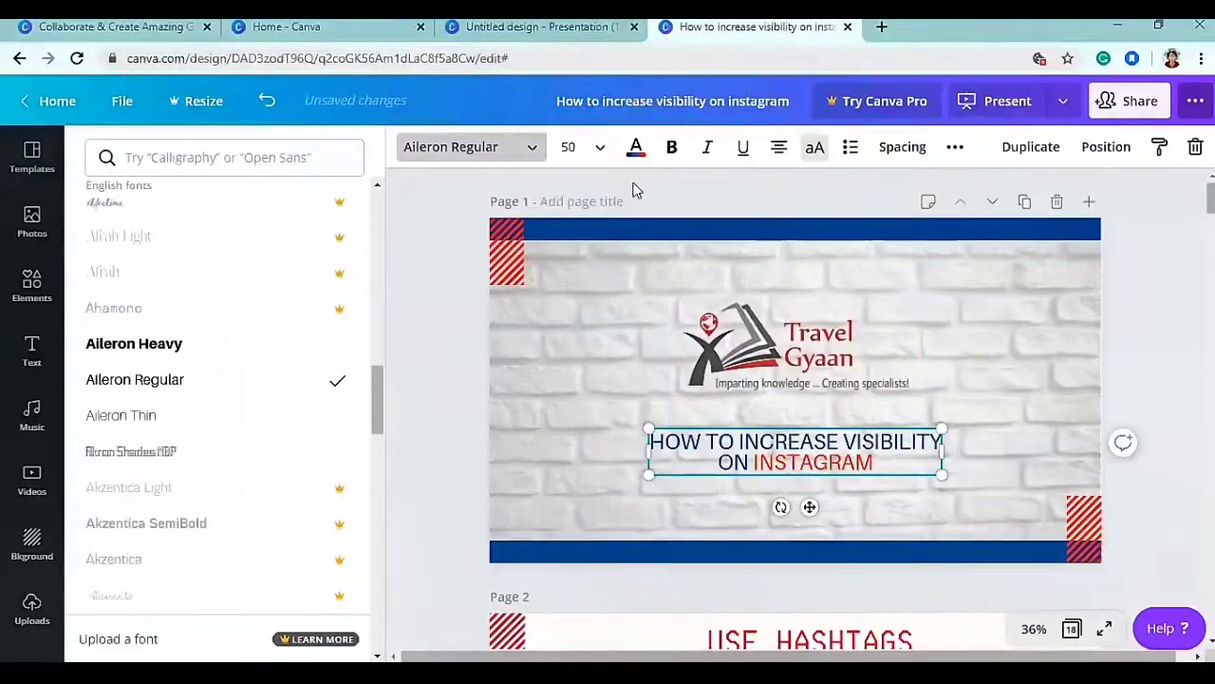
{"action": "left_click", "coordinate": [635, 148]}
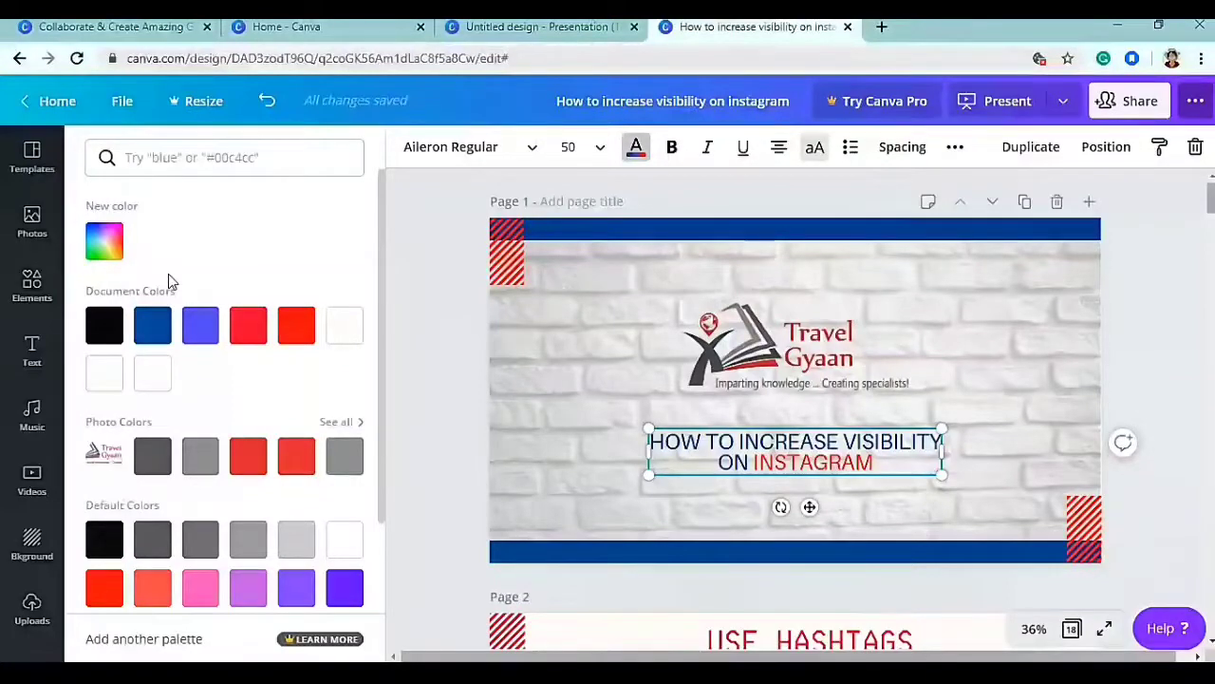
{"action": "left_click", "coordinate": [105, 240]}
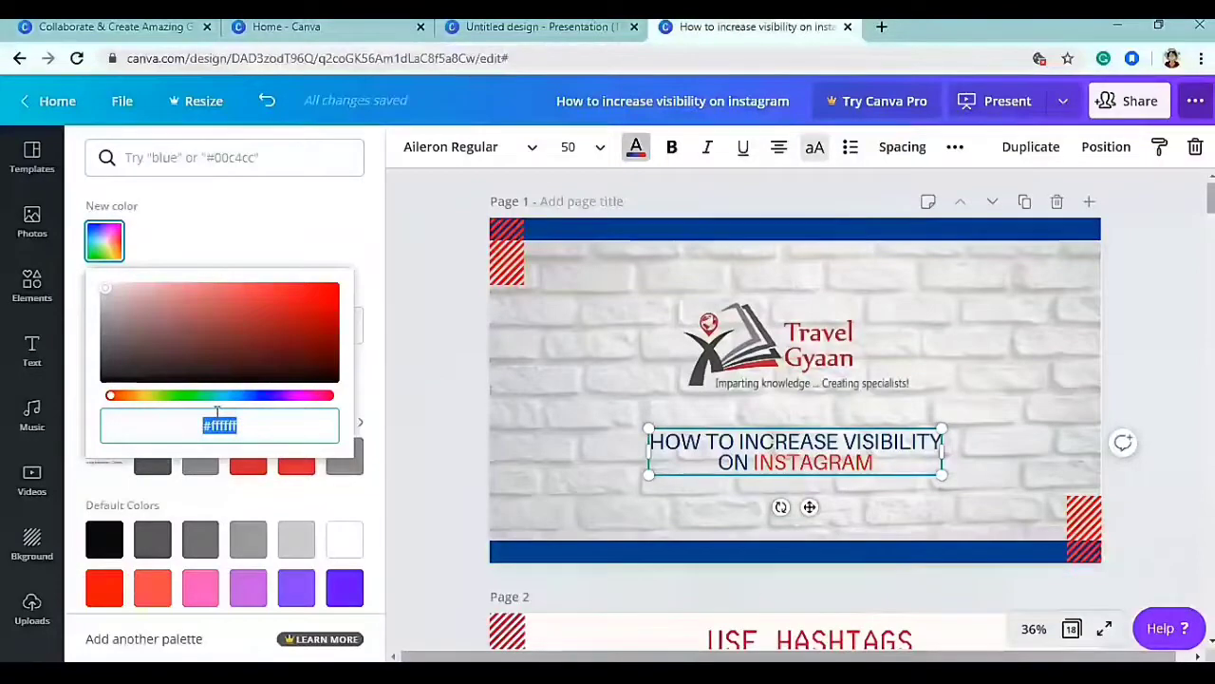
{"action": "left_click", "coordinate": [177, 239]}
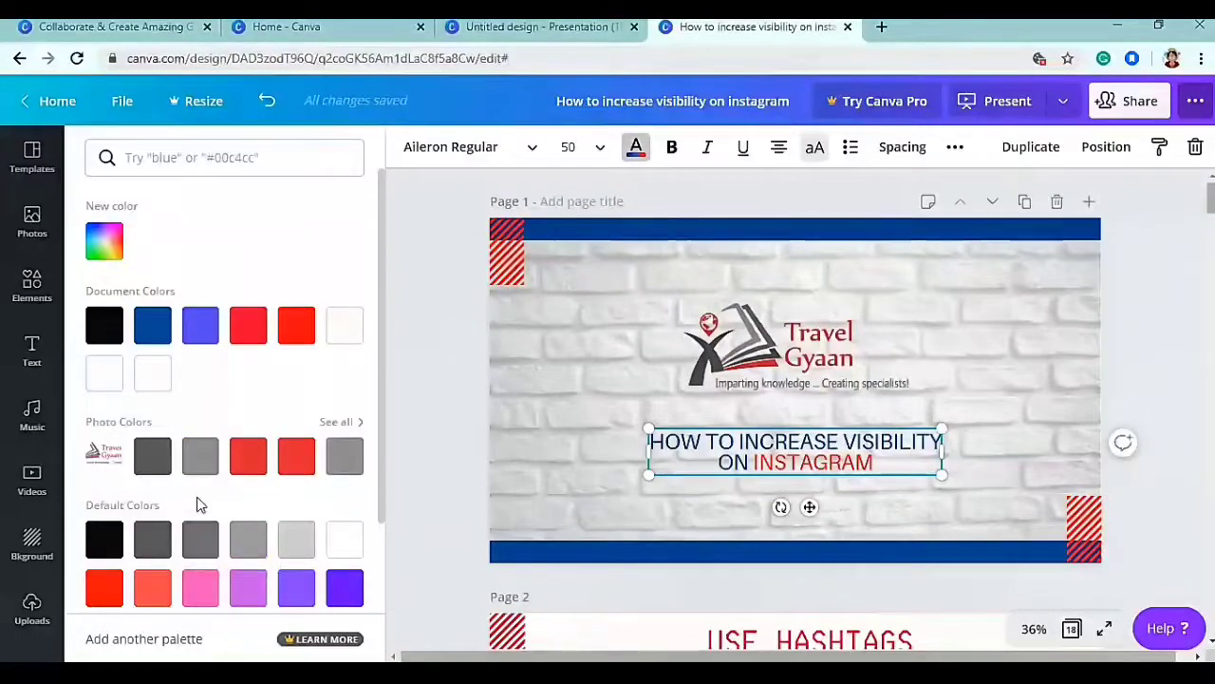
{"action": "scroll", "coordinate": [199, 505], "scroll_direction": "down", "scroll_amount": 2}
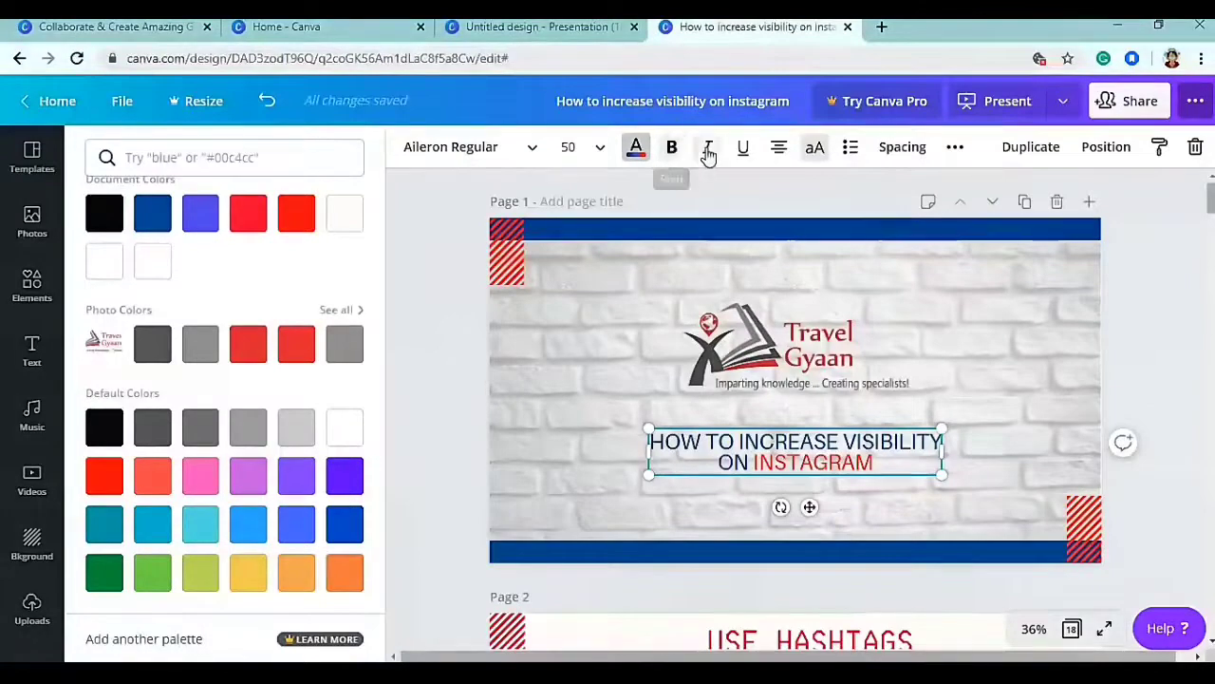
- Keep the cover title centred and capitalised, then show its spacing settings (letter 0, line 1)
{"action": "left_click", "coordinate": [776, 152]}
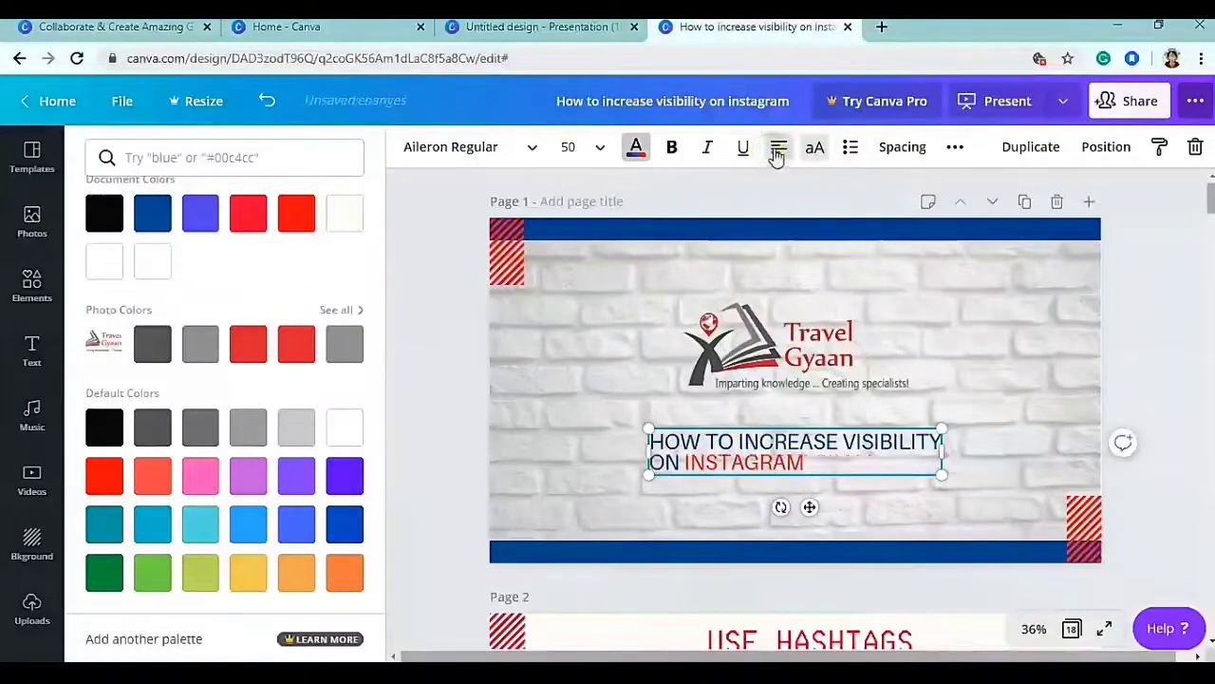
{"action": "left_click", "coordinate": [779, 152]}
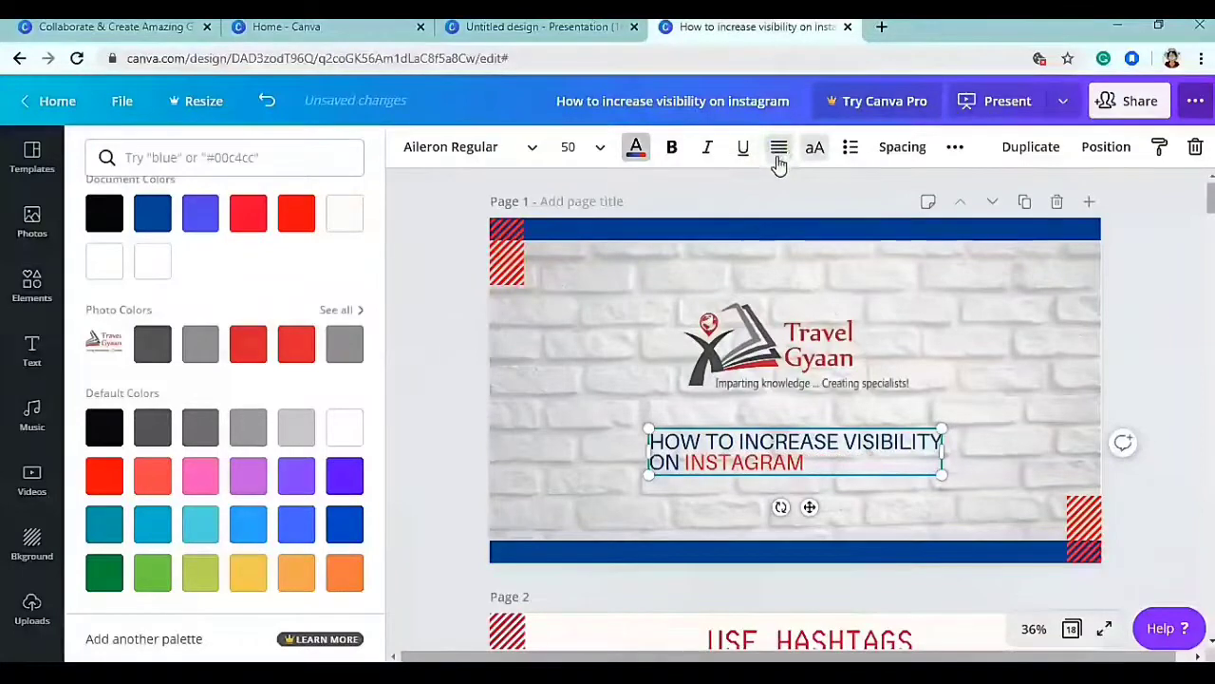
{"action": "left_click", "coordinate": [780, 154]}
{"action": "left_click", "coordinate": [782, 156]}
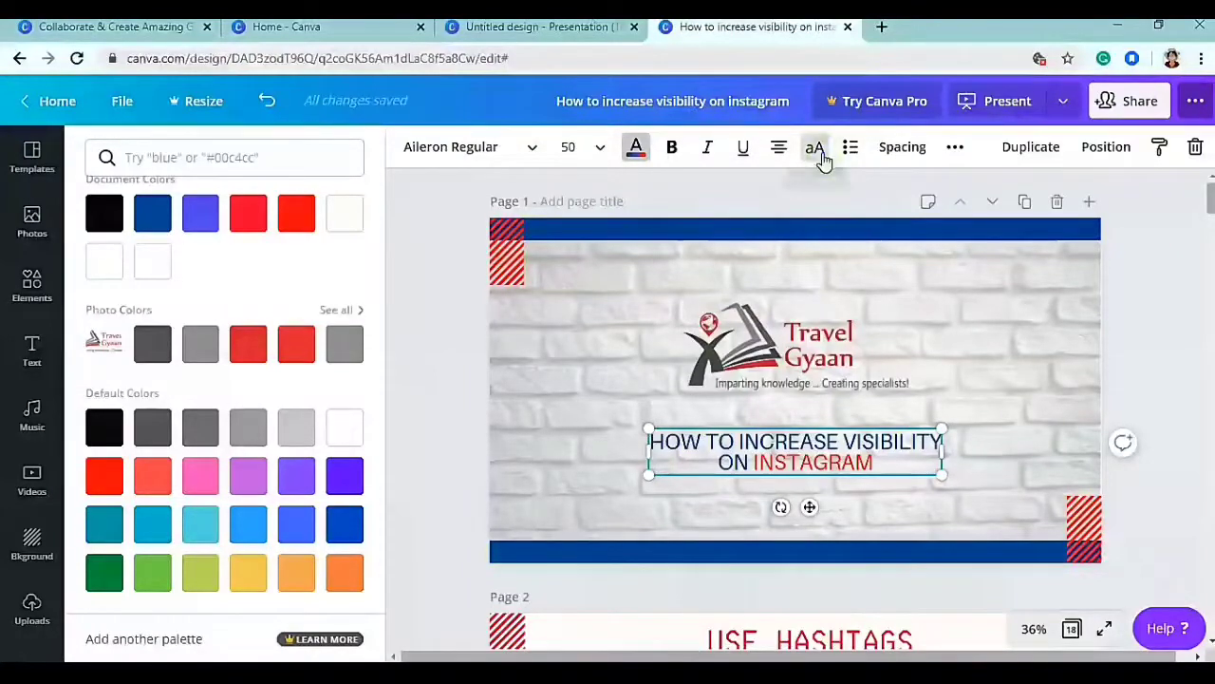
{"action": "left_click", "coordinate": [822, 160]}
{"action": "left_click", "coordinate": [822, 160]}
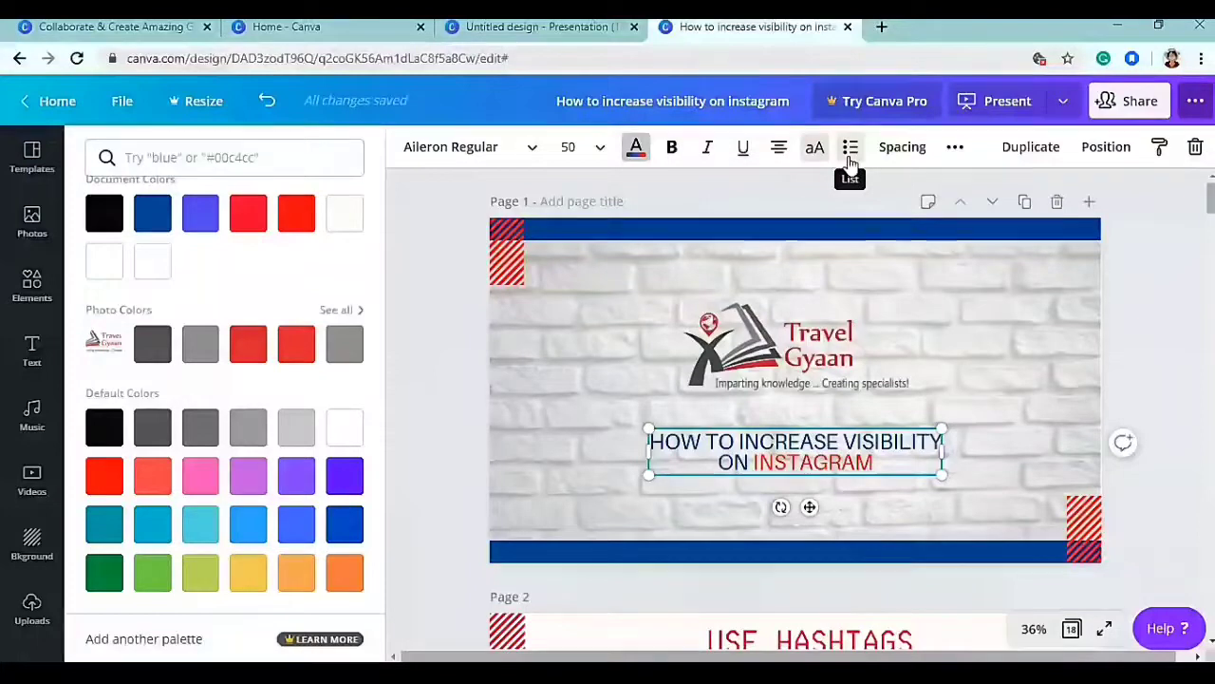
{"action": "left_click", "coordinate": [897, 157]}
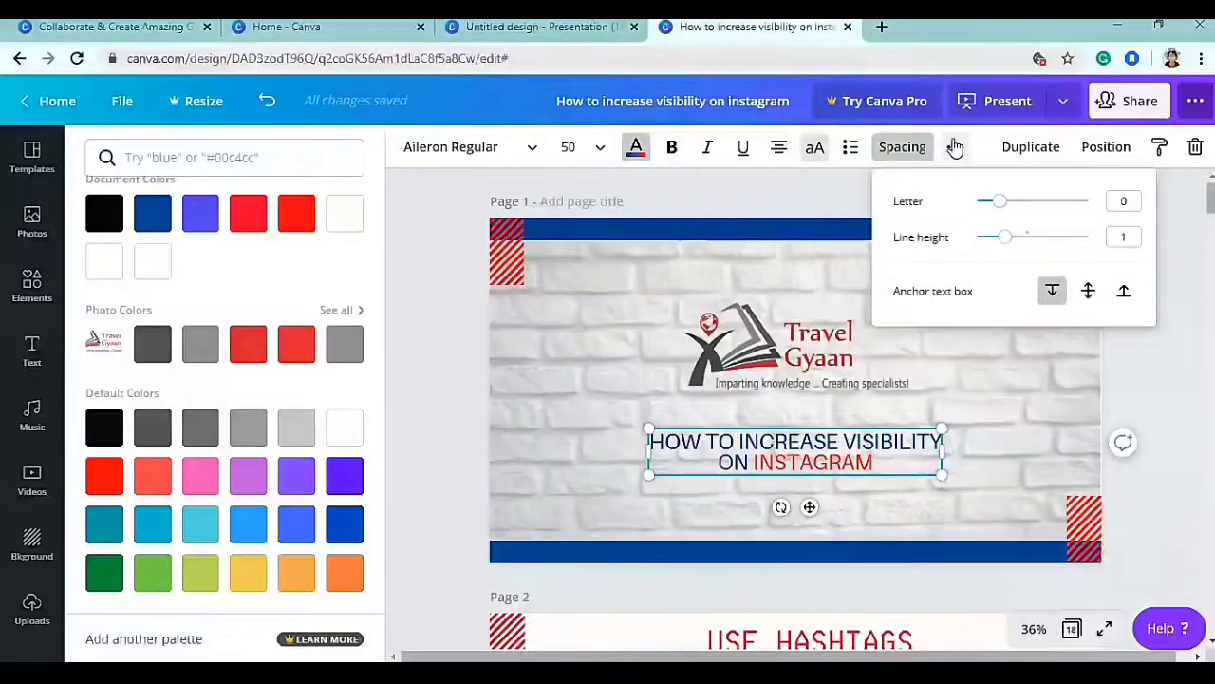
- Duplicate the cover title twice and delete each copy, keeping only the original title
{"action": "left_click", "coordinate": [1034, 152]}
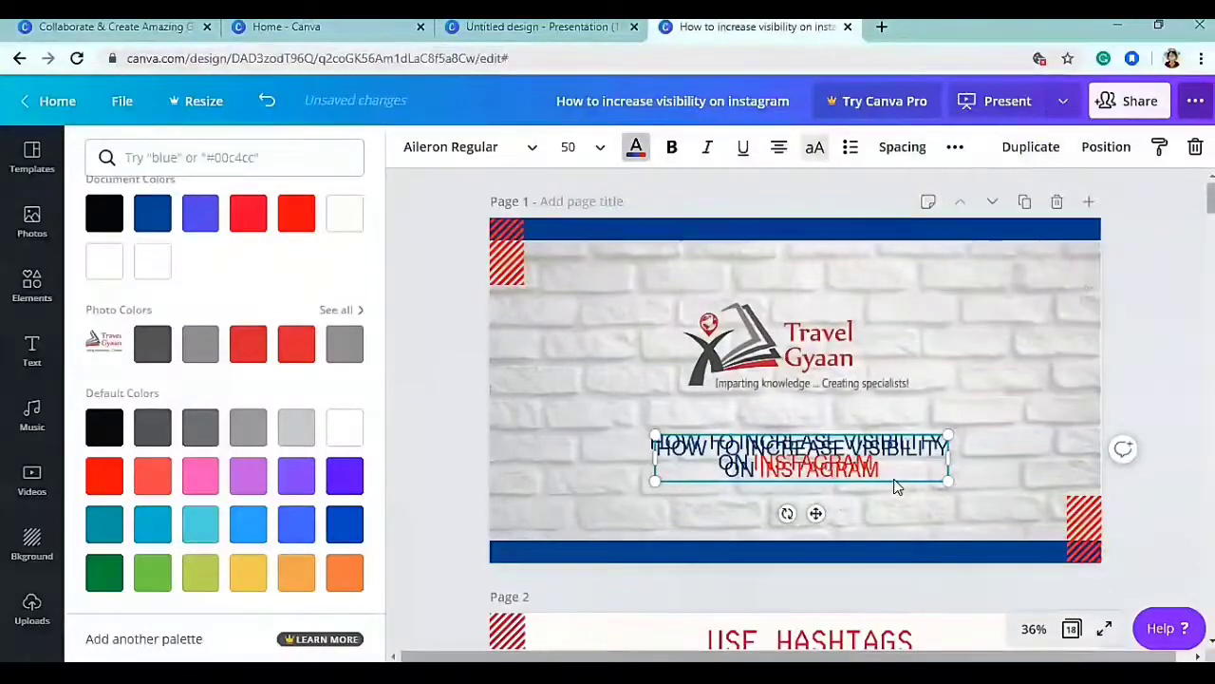
{"action": "key", "text": "Delete"}
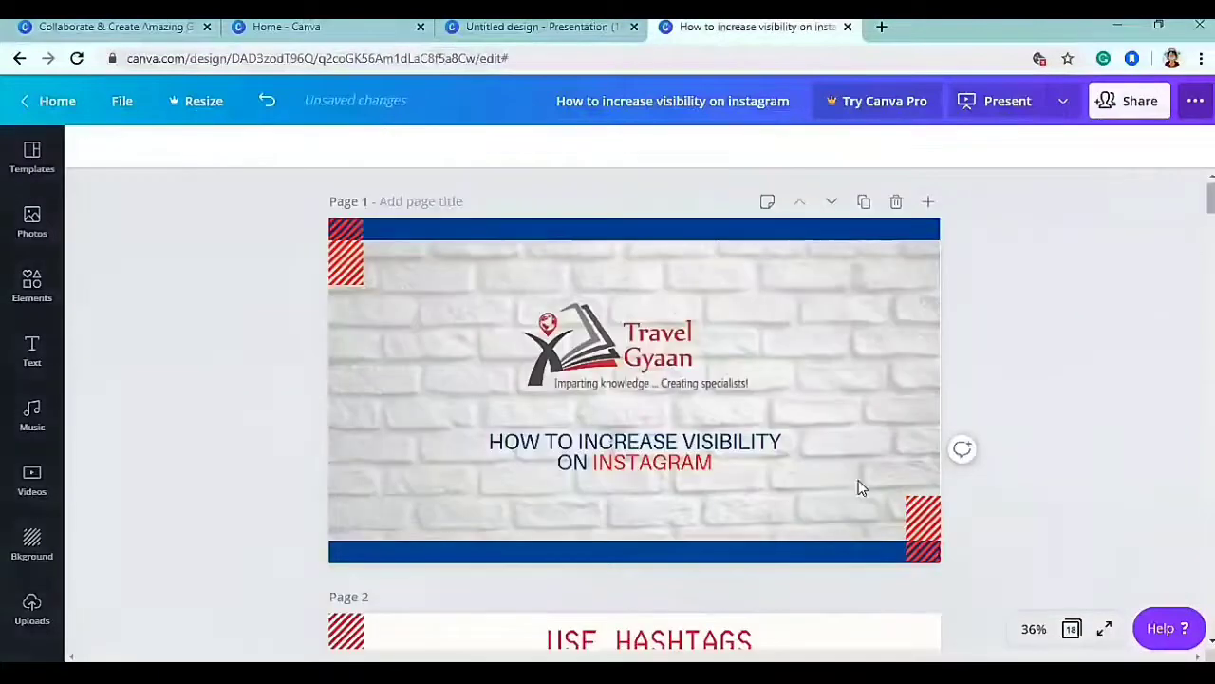
{"action": "left_click", "coordinate": [646, 448]}
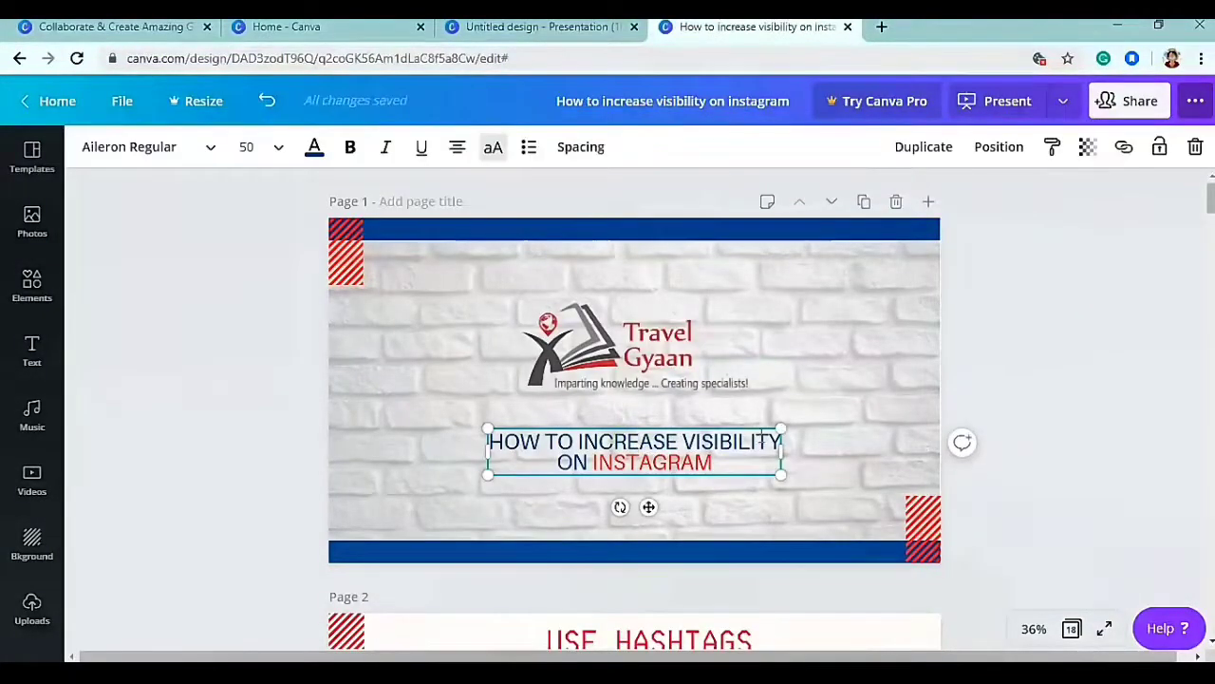
{"action": "left_click", "coordinate": [818, 430]}
{"action": "left_click", "coordinate": [735, 440]}
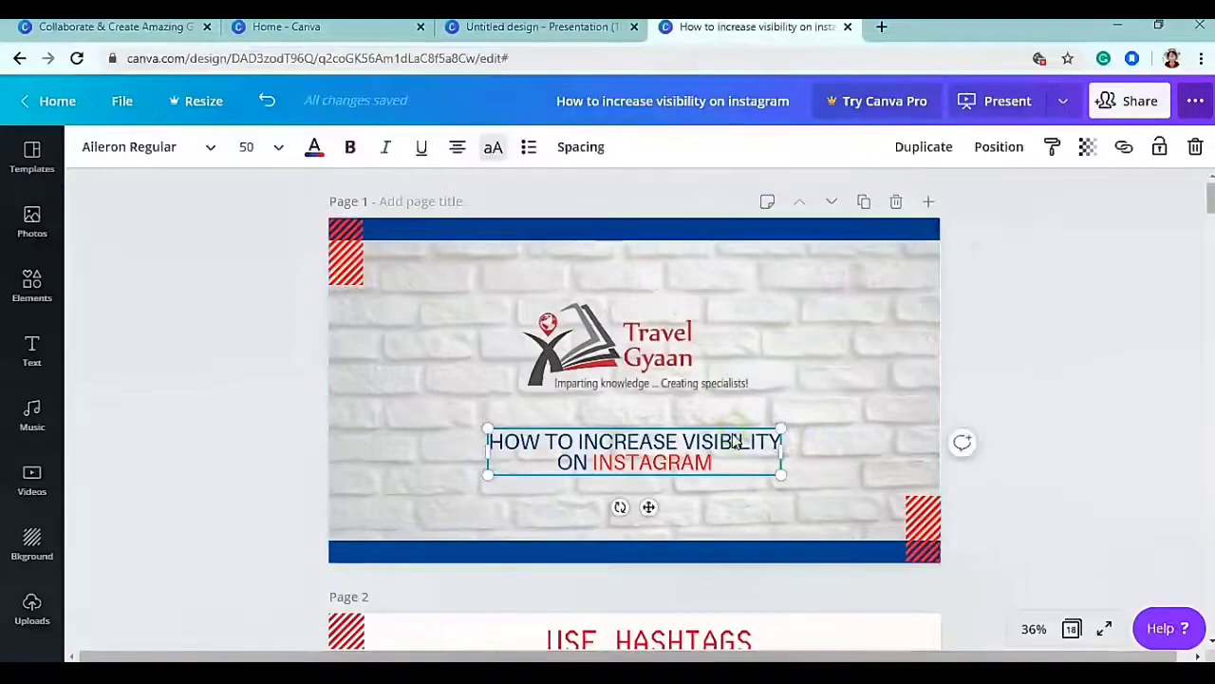
{"action": "left_click", "coordinate": [921, 149]}
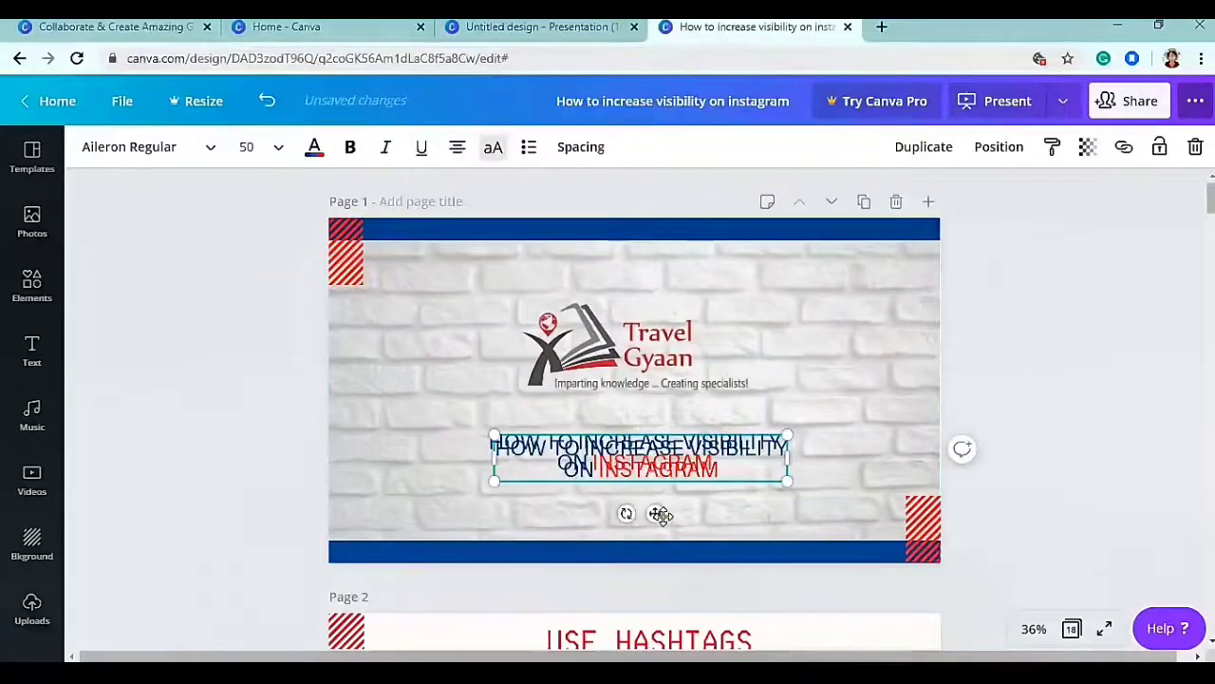
{"action": "left_click_drag", "start_coordinate": [658, 533], "coordinate": [649, 549]}
{"action": "key", "text": "Delete"}
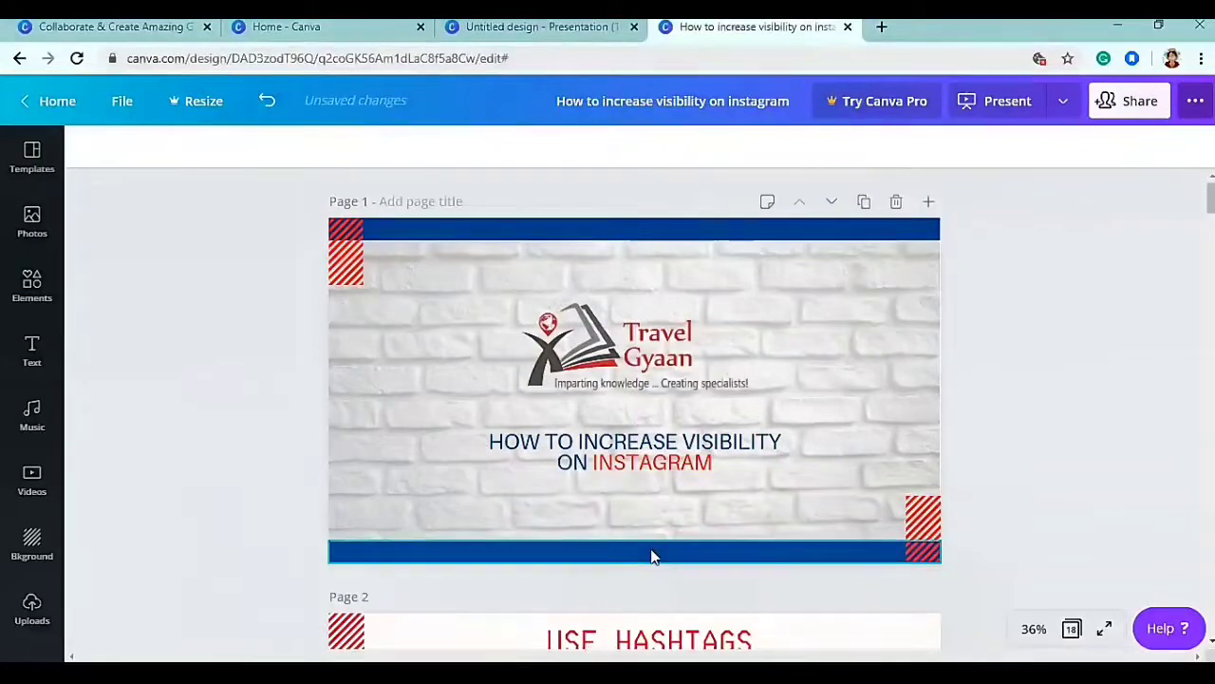
{"action": "left_click", "coordinate": [614, 453]}
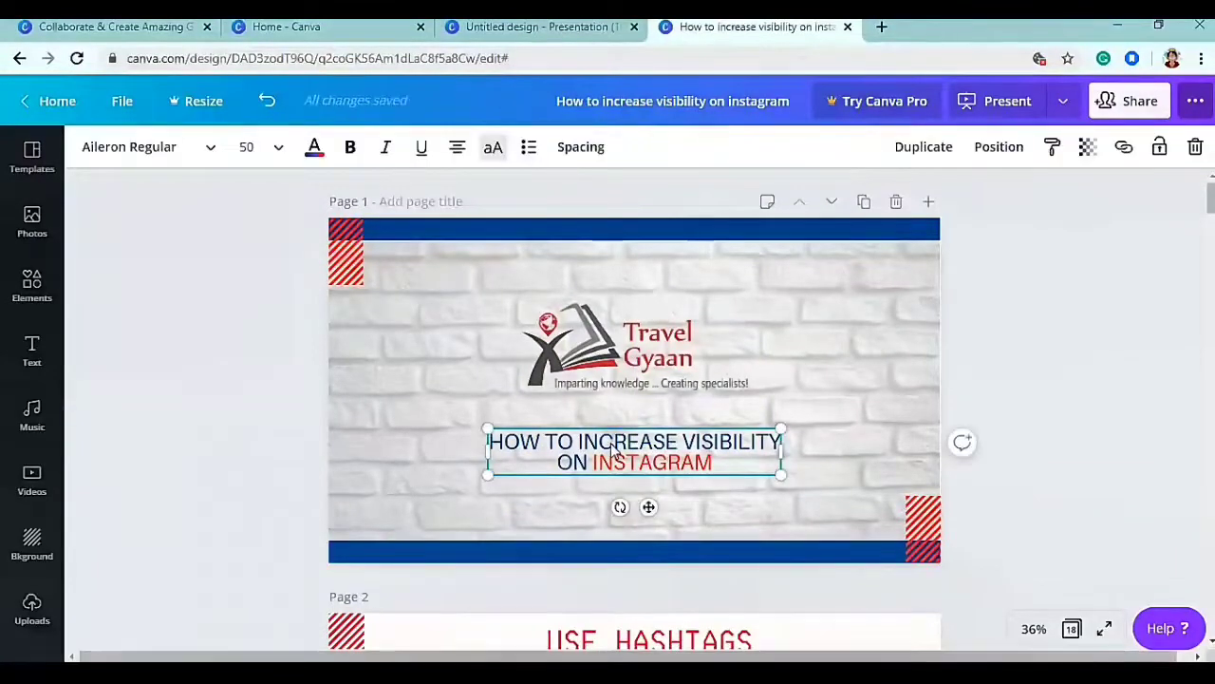
{"action": "key", "text": "ctrl+d"}
{"action": "left_click_drag", "start_coordinate": [651, 508], "coordinate": [648, 550]}
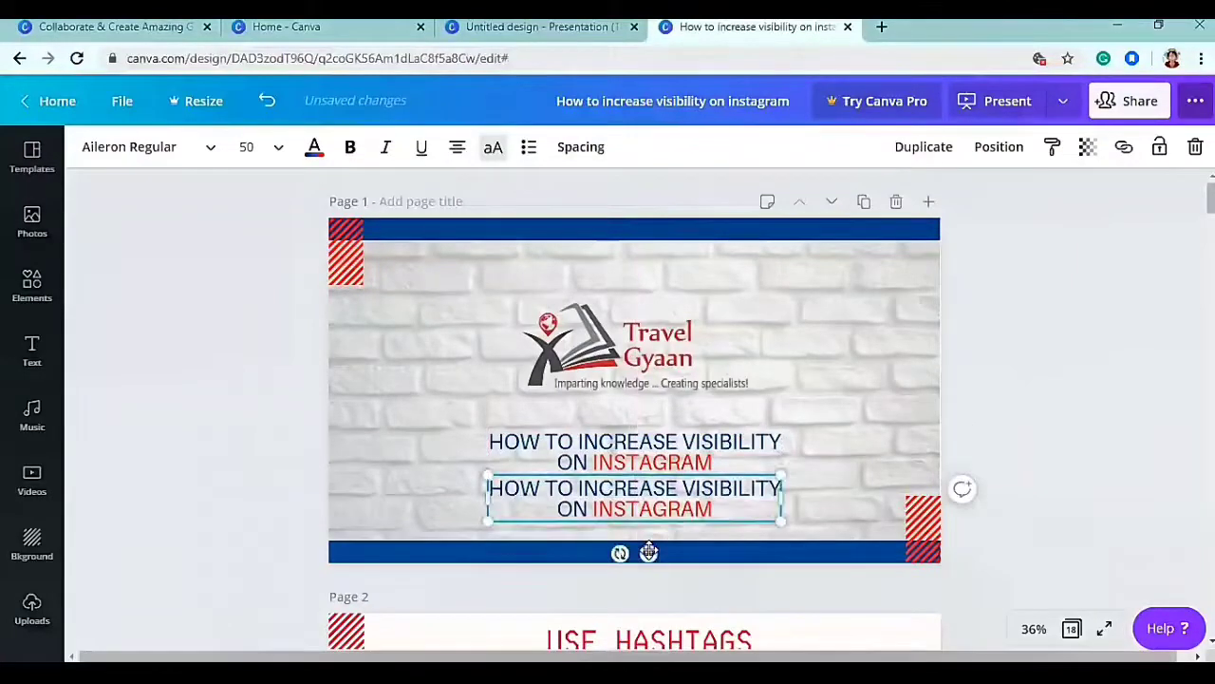
{"action": "key", "text": "Delete"}
{"action": "left_click", "coordinate": [621, 467]}
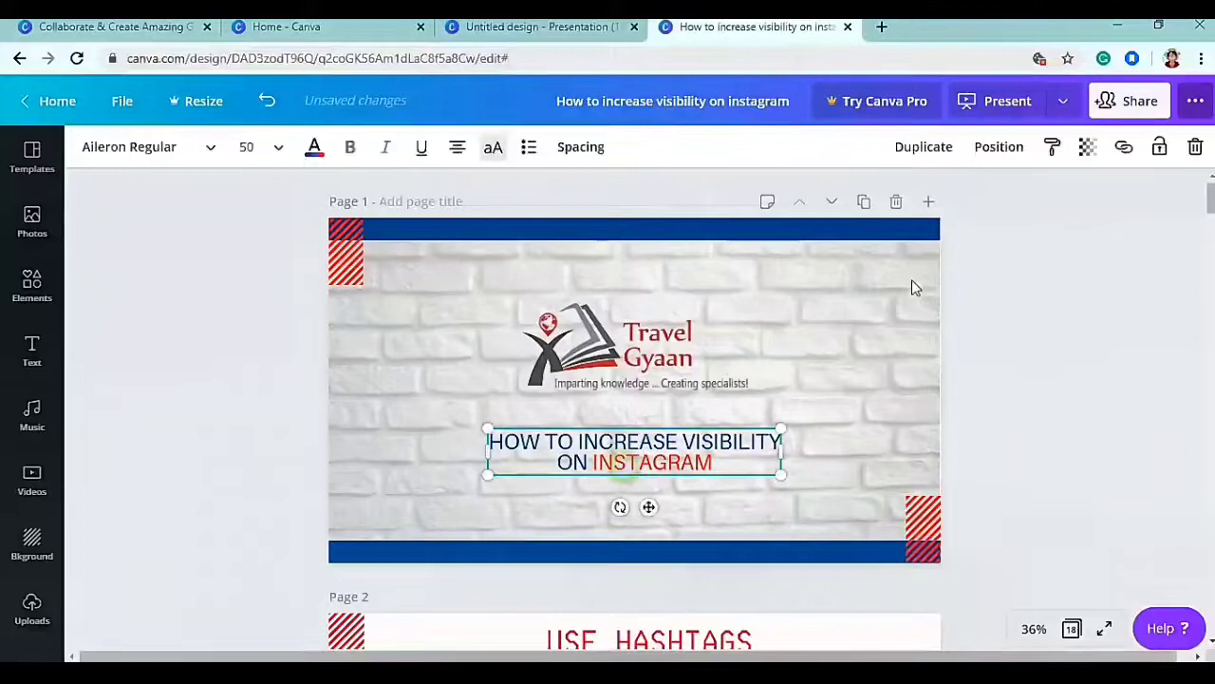
{"action": "left_click", "coordinate": [998, 147]}
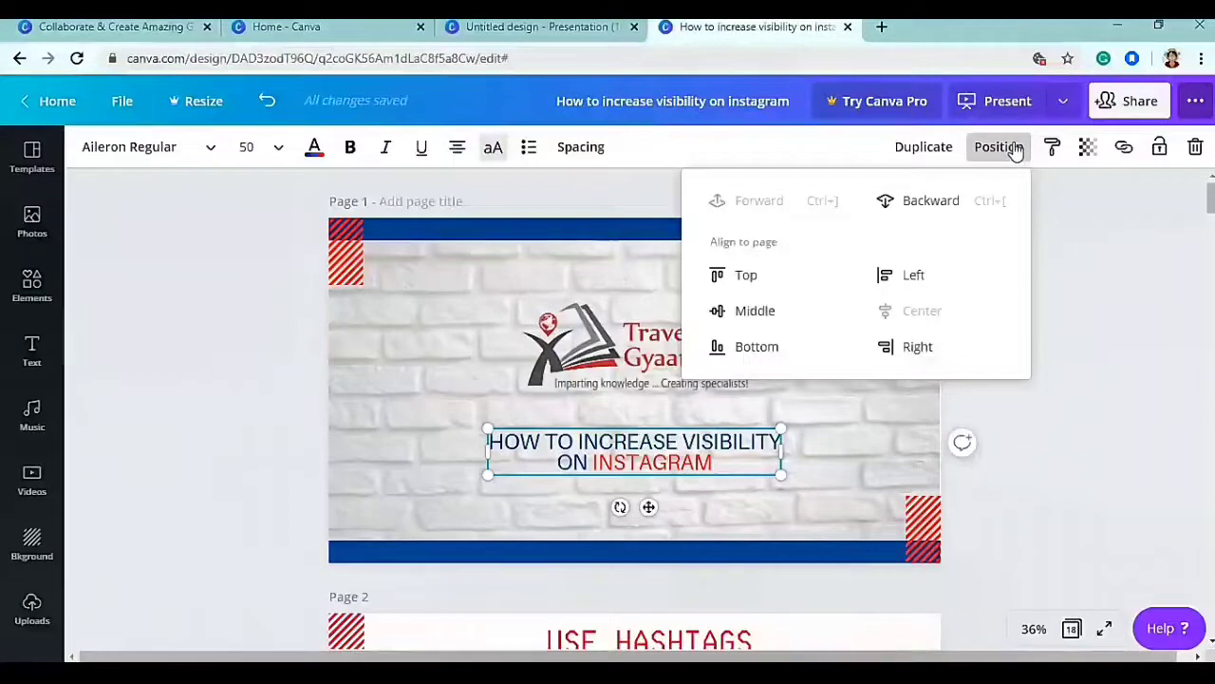
{"action": "left_click", "coordinate": [1012, 148]}
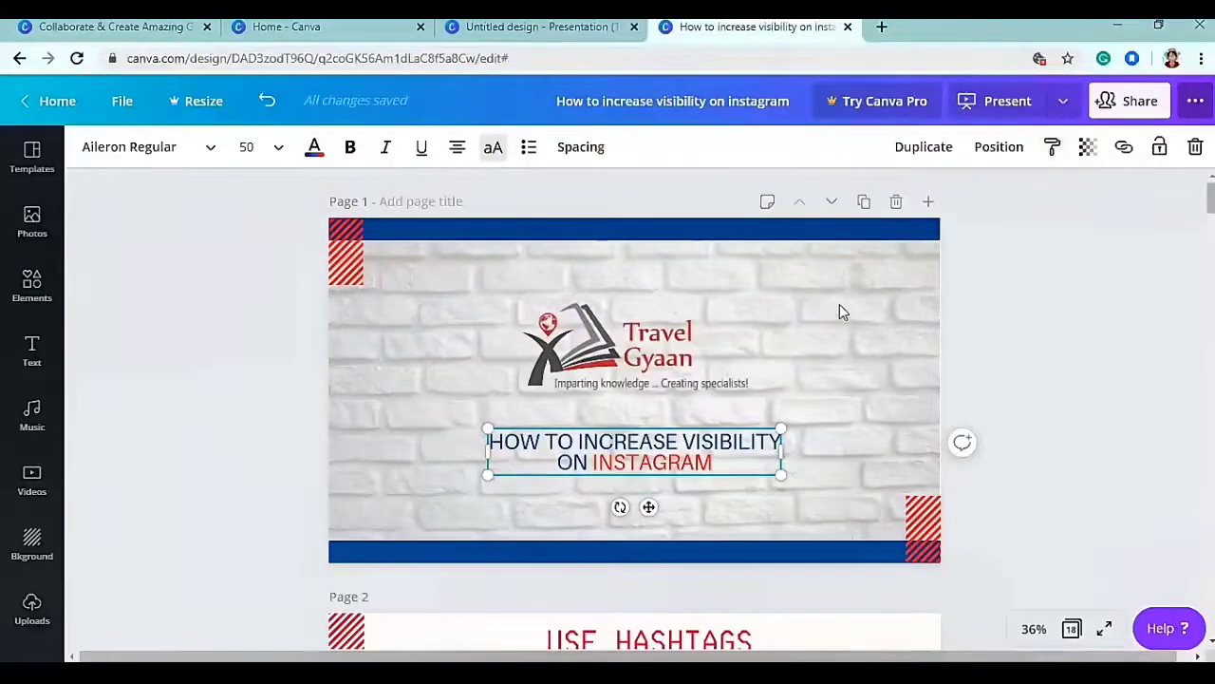
{"action": "scroll", "coordinate": [841, 294], "scroll_direction": "down", "scroll_amount": 8}
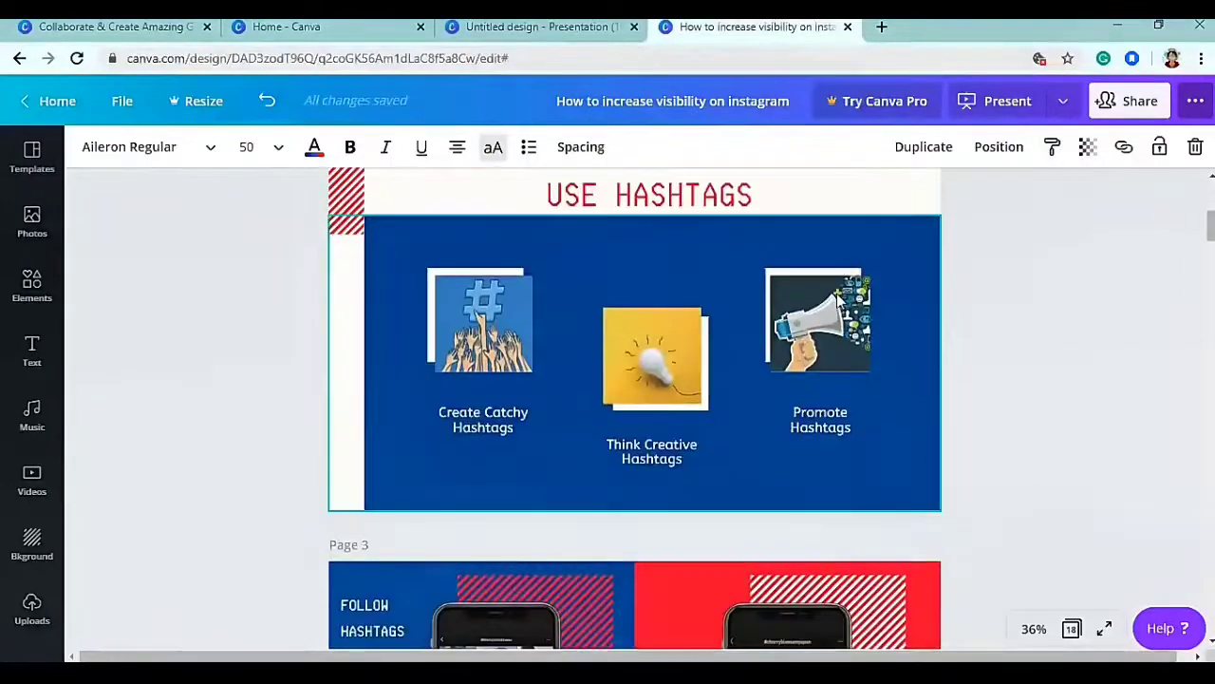
{"action": "scroll", "coordinate": [836, 293], "scroll_direction": "up", "scroll_amount": 4}
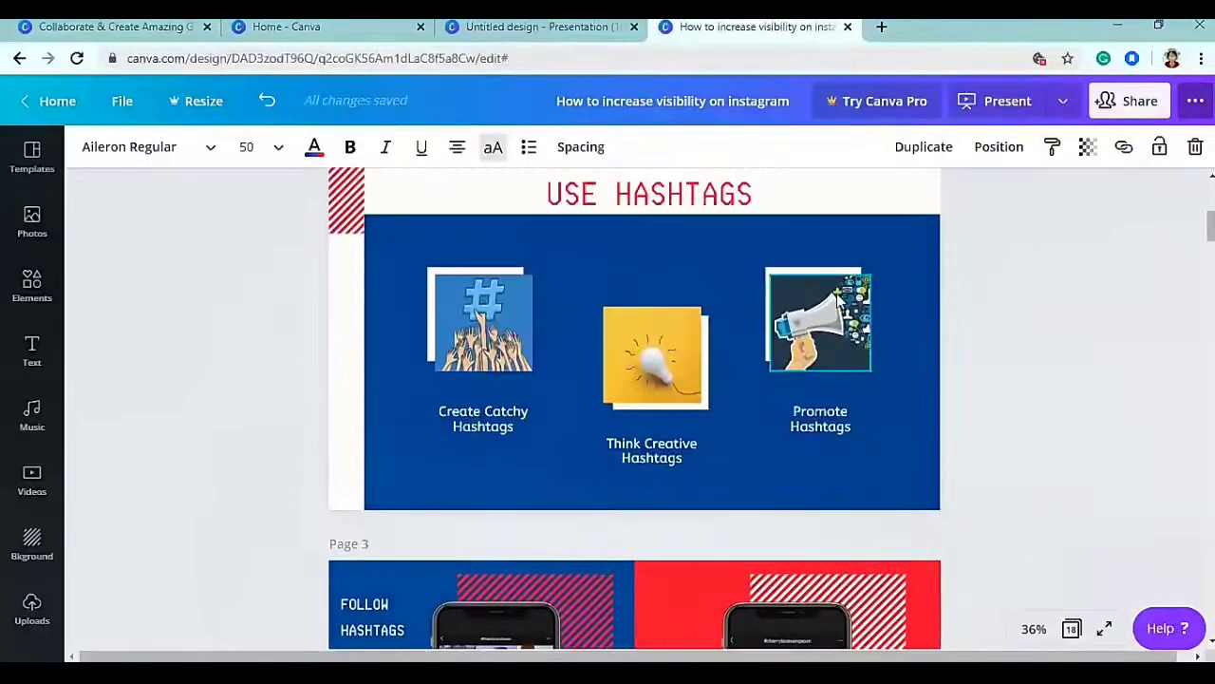
{"action": "scroll", "coordinate": [838, 300], "scroll_direction": "up", "scroll_amount": 2}
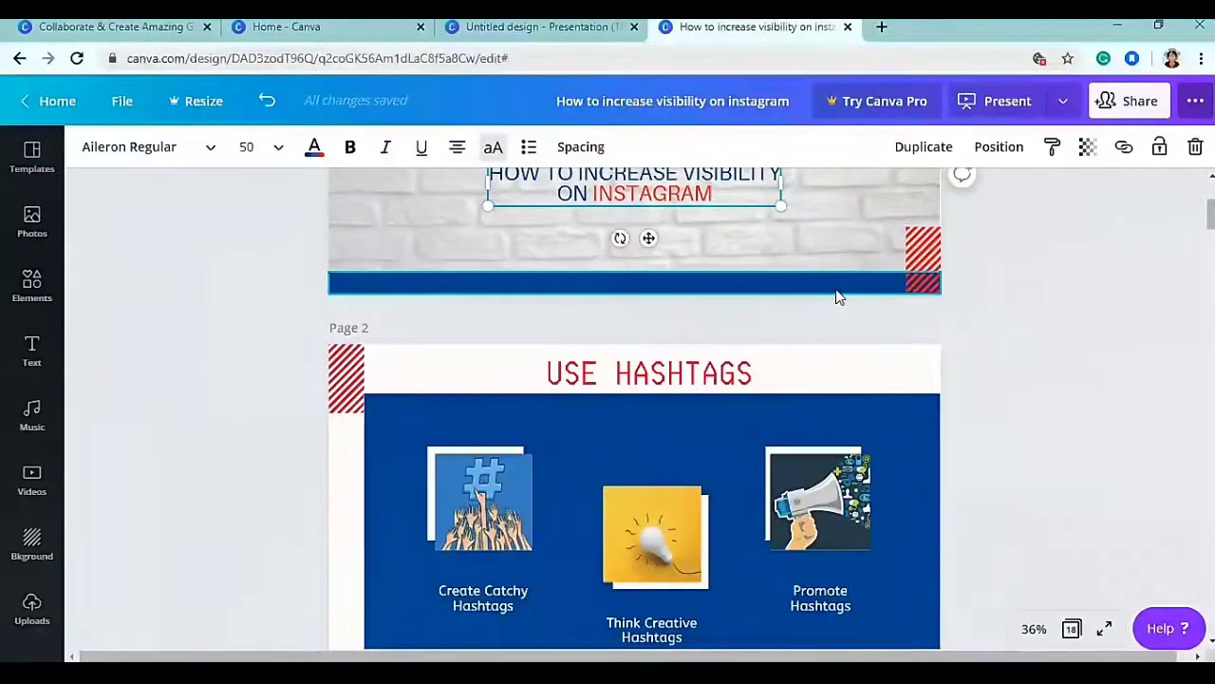
{"action": "scroll", "coordinate": [675, 407], "scroll_direction": "down", "scroll_amount": 4}
{"action": "scroll", "coordinate": [675, 408], "scroll_direction": "up", "scroll_amount": 2}
{"action": "left_click", "coordinate": [638, 201]}
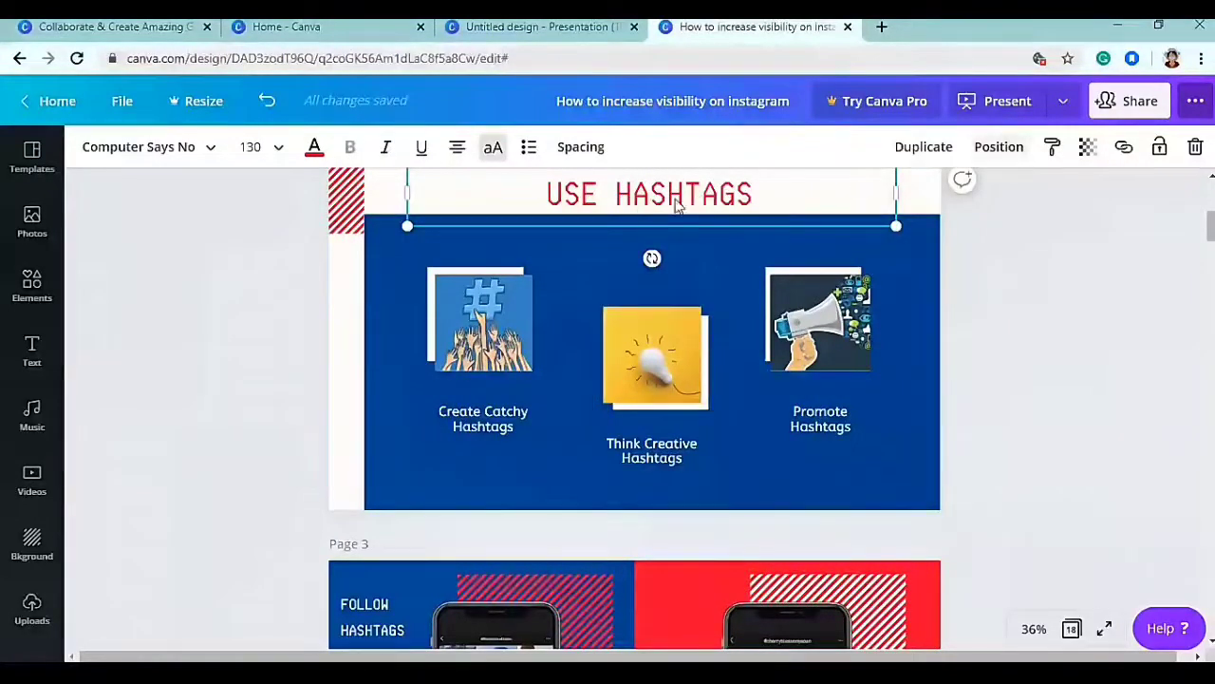
{"action": "left_click", "coordinate": [1055, 150]}
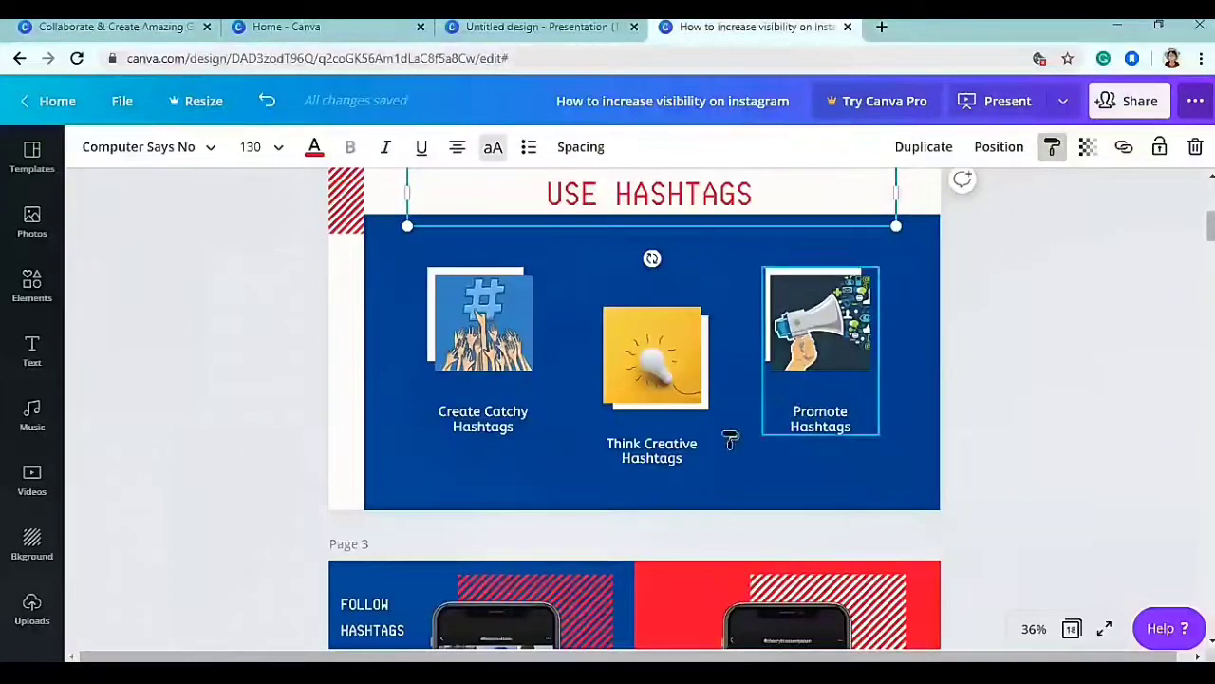
{"action": "left_click", "coordinate": [667, 458]}
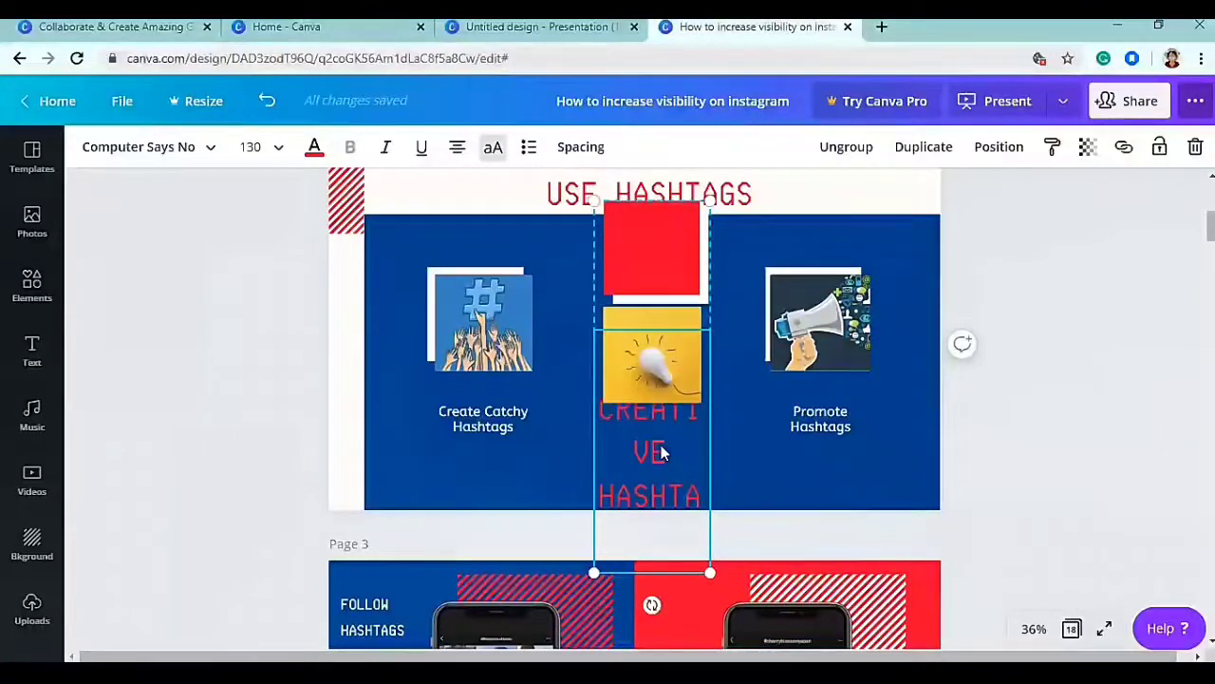
{"action": "key", "text": "ctrl+z"}
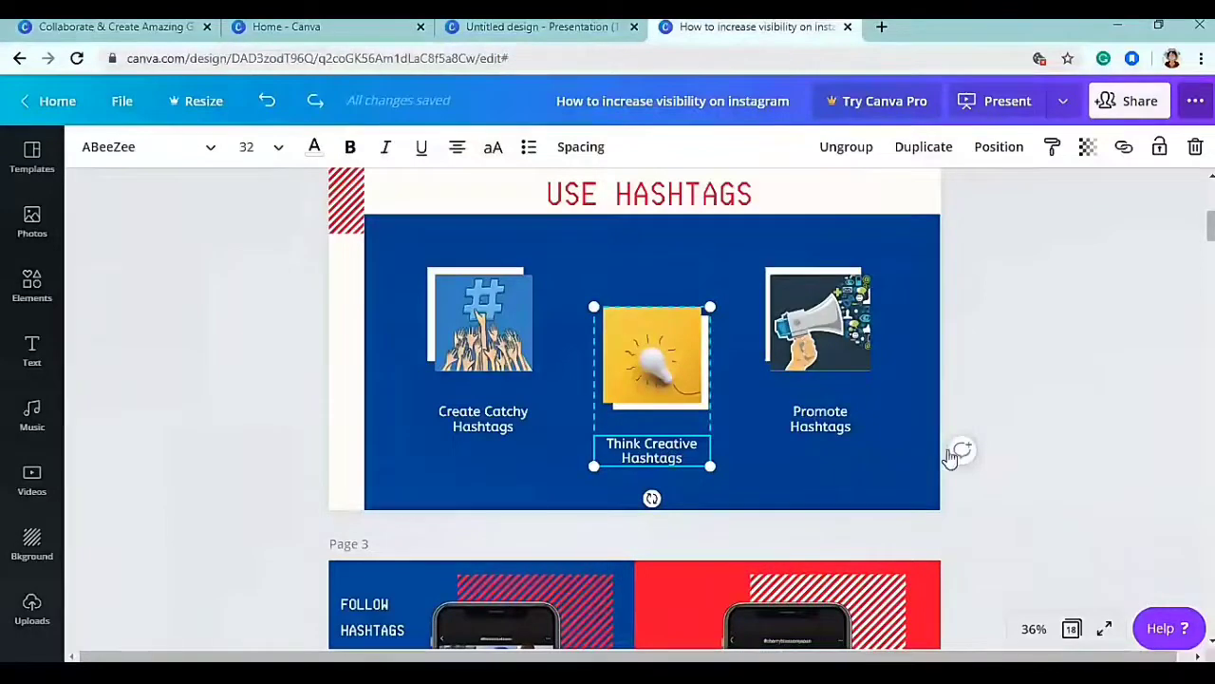
{"action": "left_click", "coordinate": [959, 209]}
{"action": "left_click", "coordinate": [654, 454]}
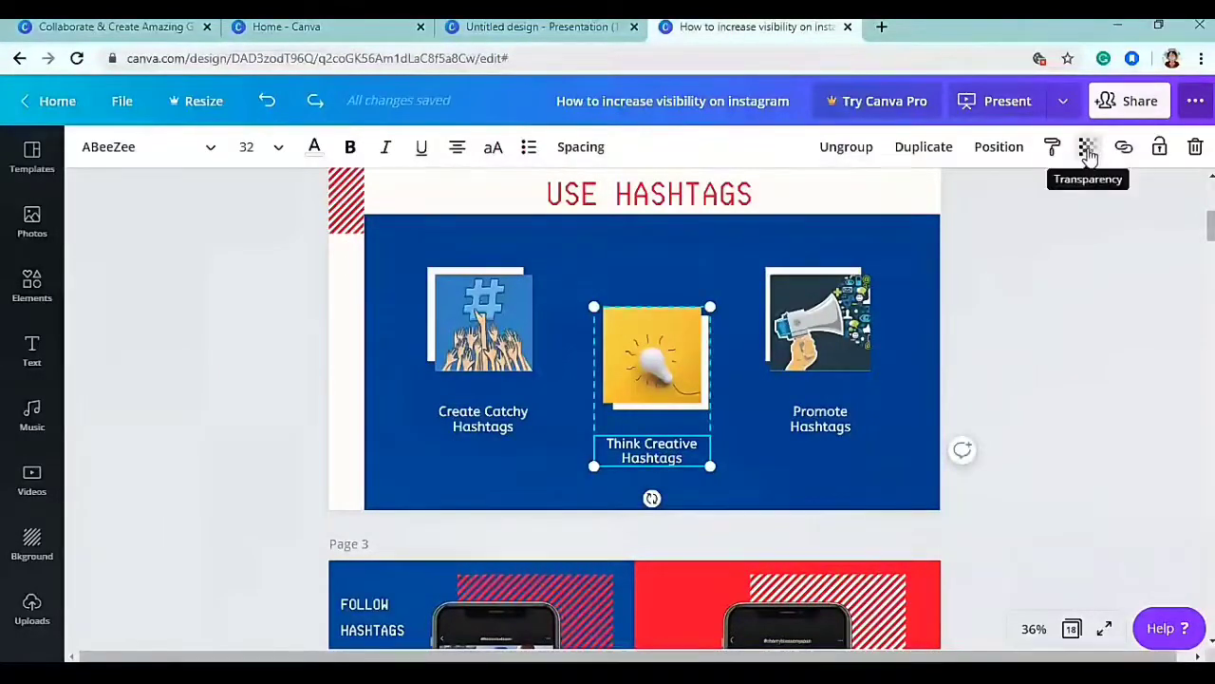
{"action": "left_click", "coordinate": [1088, 152]}
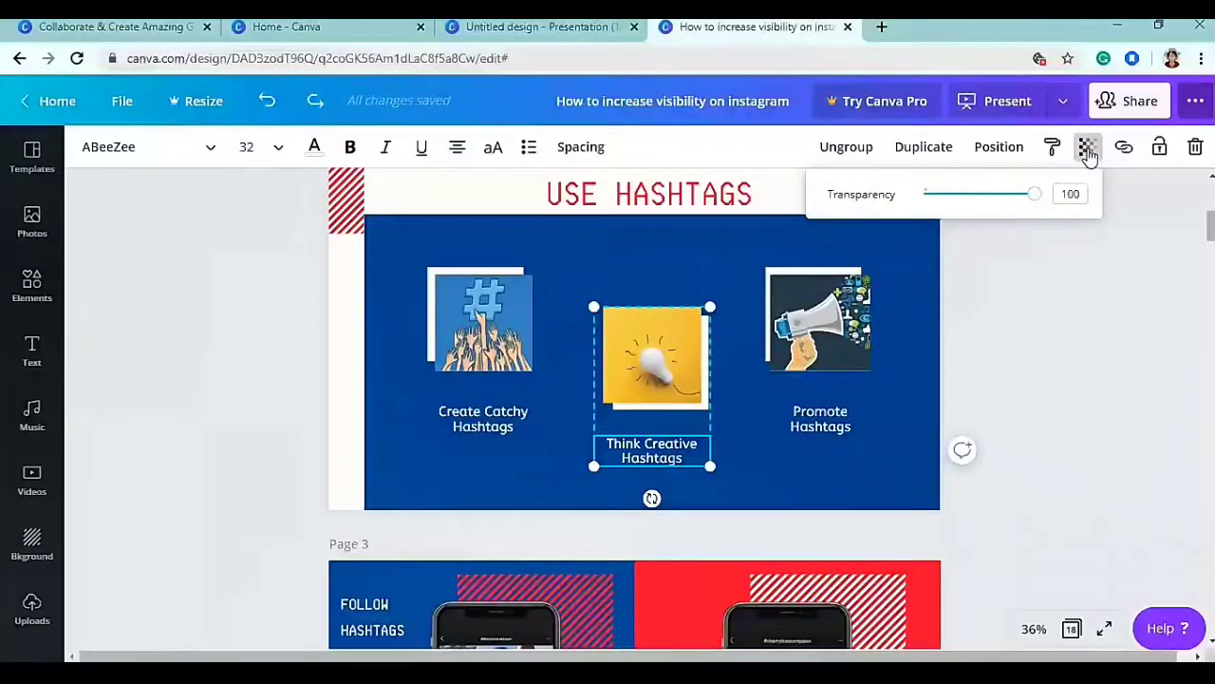
{"action": "left_click", "coordinate": [1005, 320]}
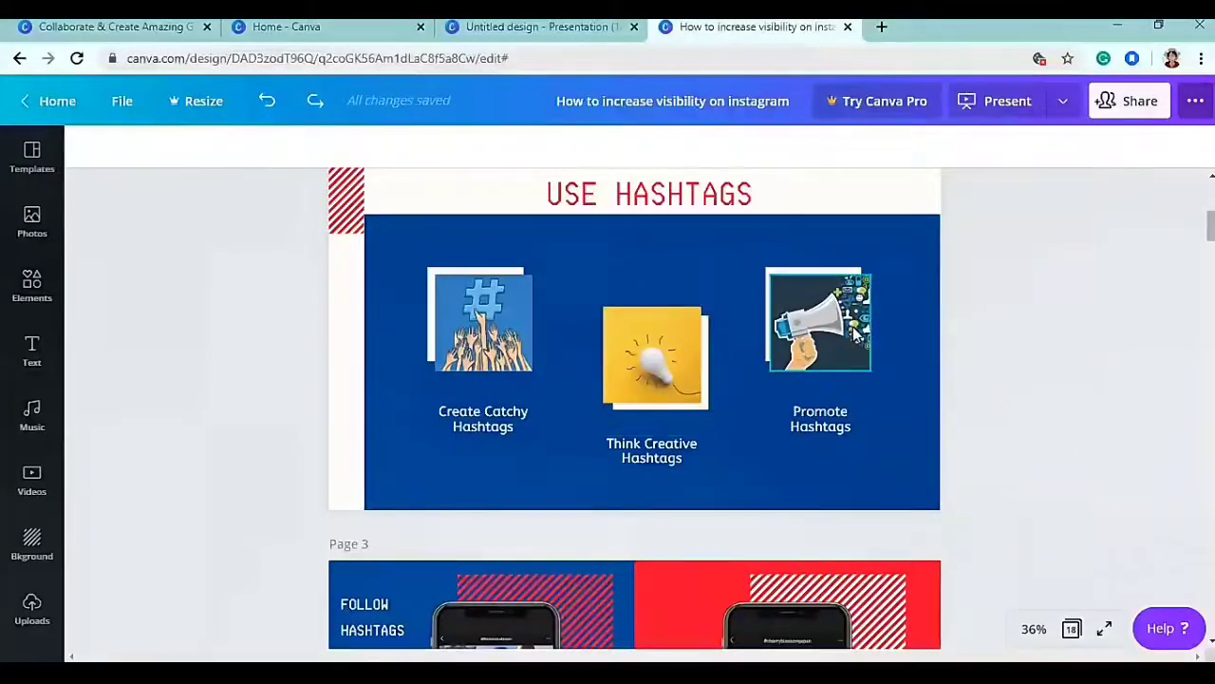
{"action": "left_click", "coordinate": [854, 330]}
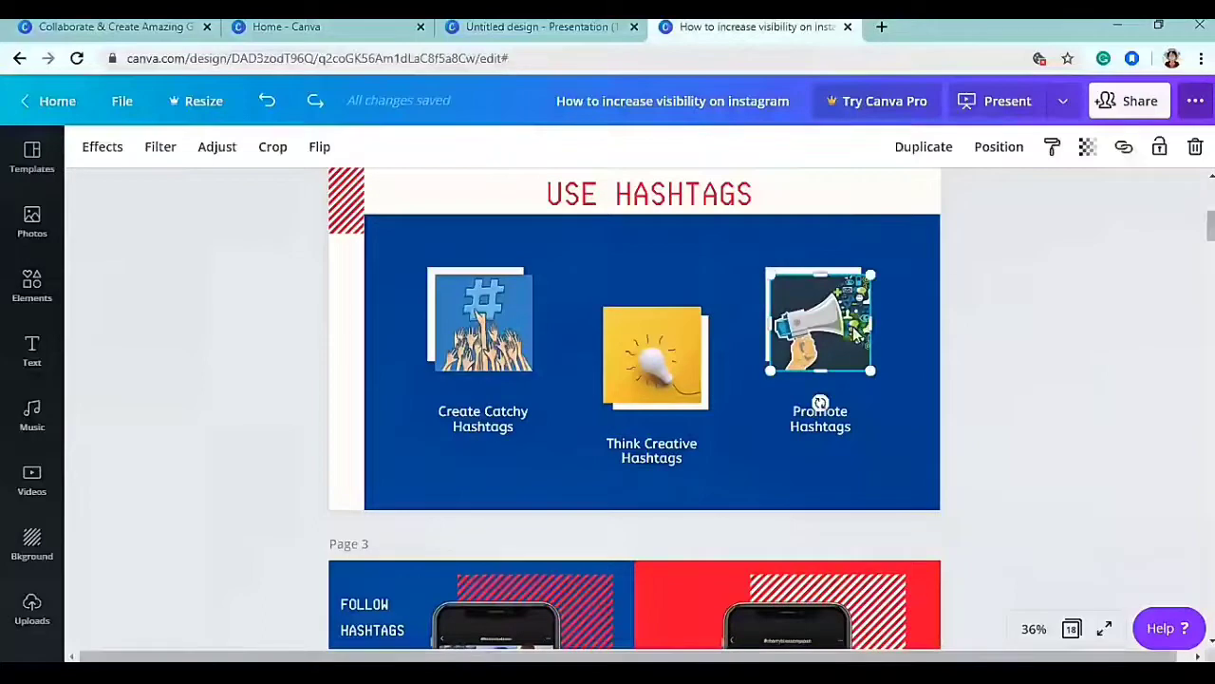
{"action": "left_click", "coordinate": [1090, 149]}
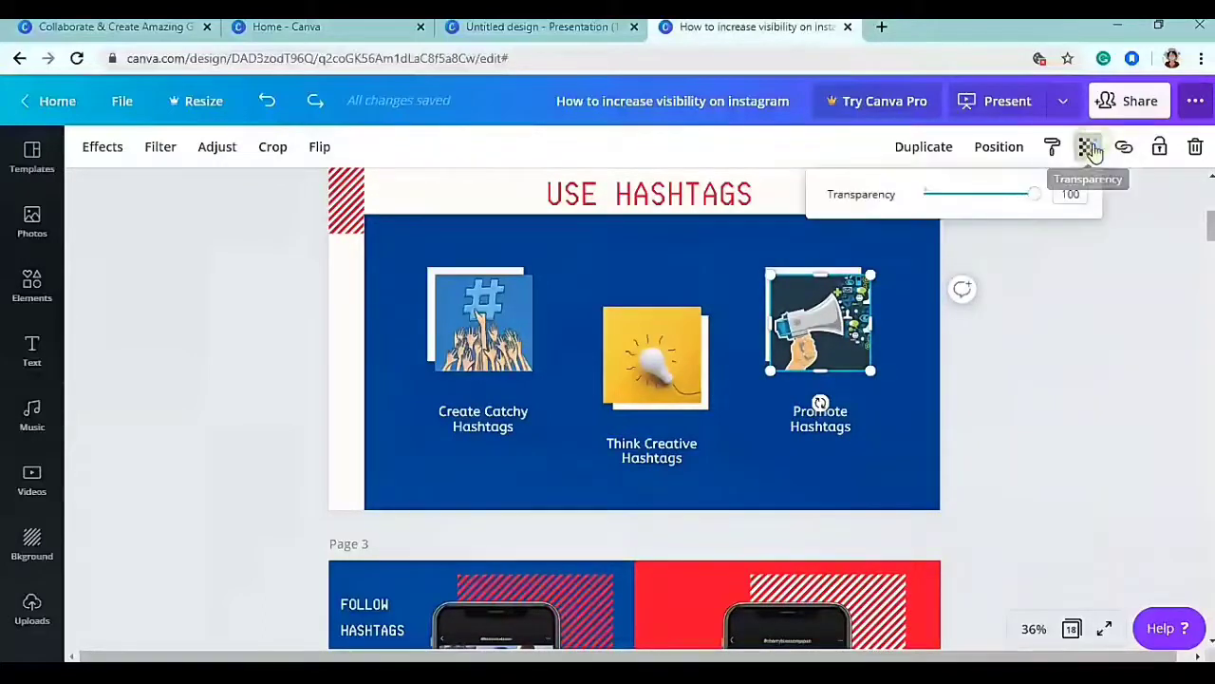
{"action": "mouse_move", "coordinate": [1025, 200]}
{"action": "left_mouse_down"}
{"action": "mouse_move", "coordinate": [869, 218]}
{"action": "mouse_move", "coordinate": [1038, 209]}
{"action": "mouse_move", "coordinate": [1050, 198]}
{"action": "left_mouse_up"}
{"action": "left_click", "coordinate": [1087, 152]}
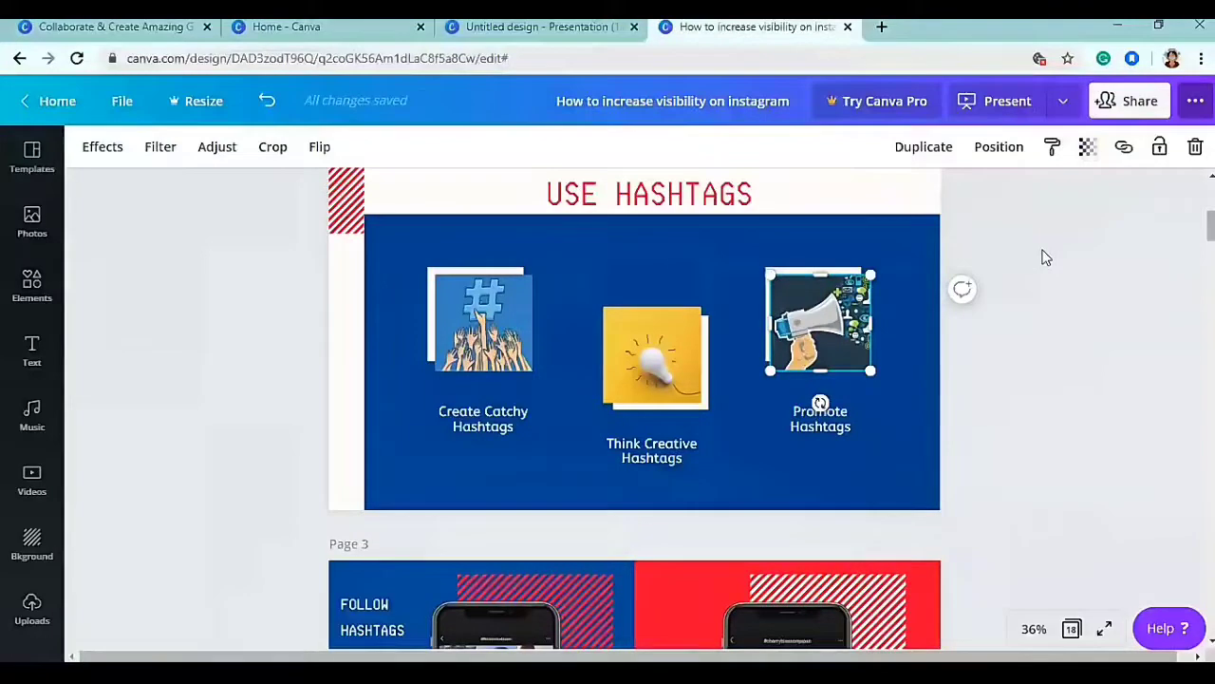
{"action": "left_click", "coordinate": [815, 427]}
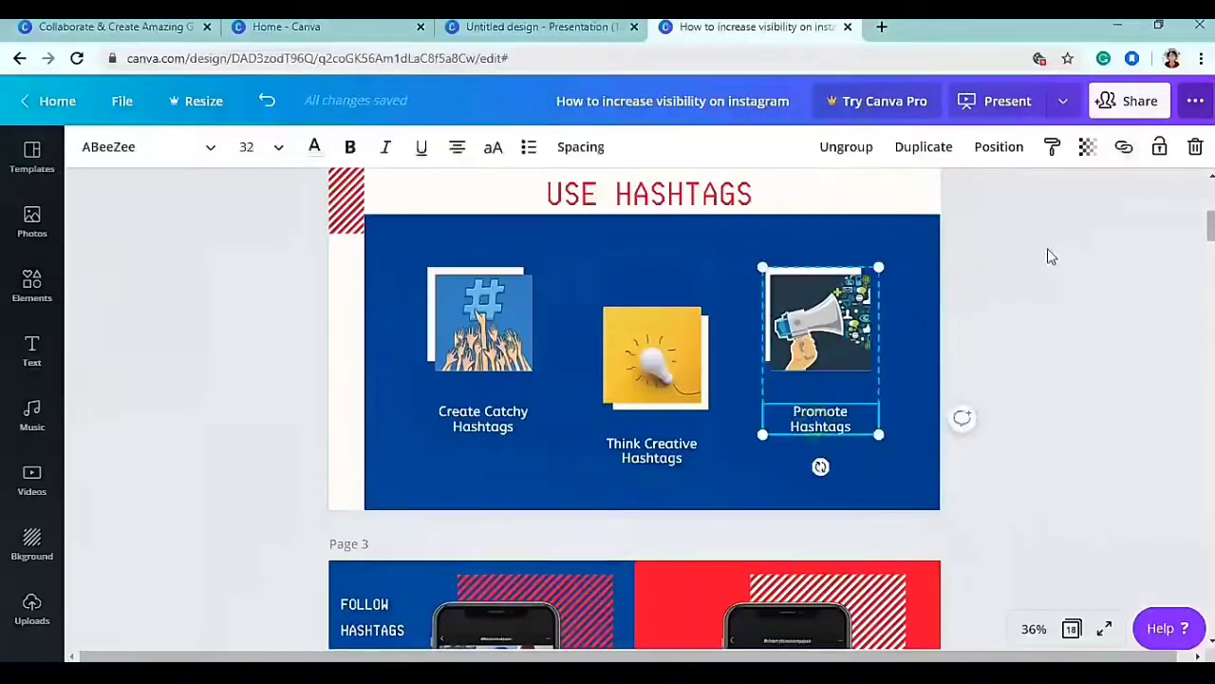
{"action": "left_click", "coordinate": [1123, 150]}
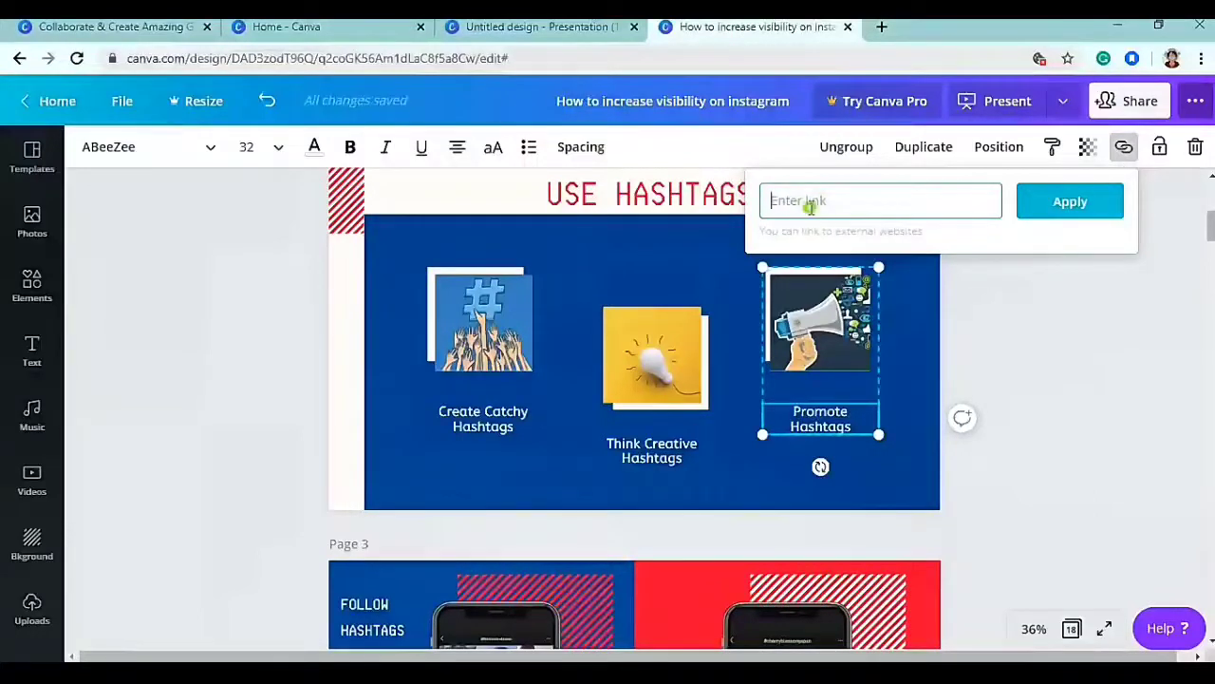
{"action": "left_click", "coordinate": [1123, 146]}
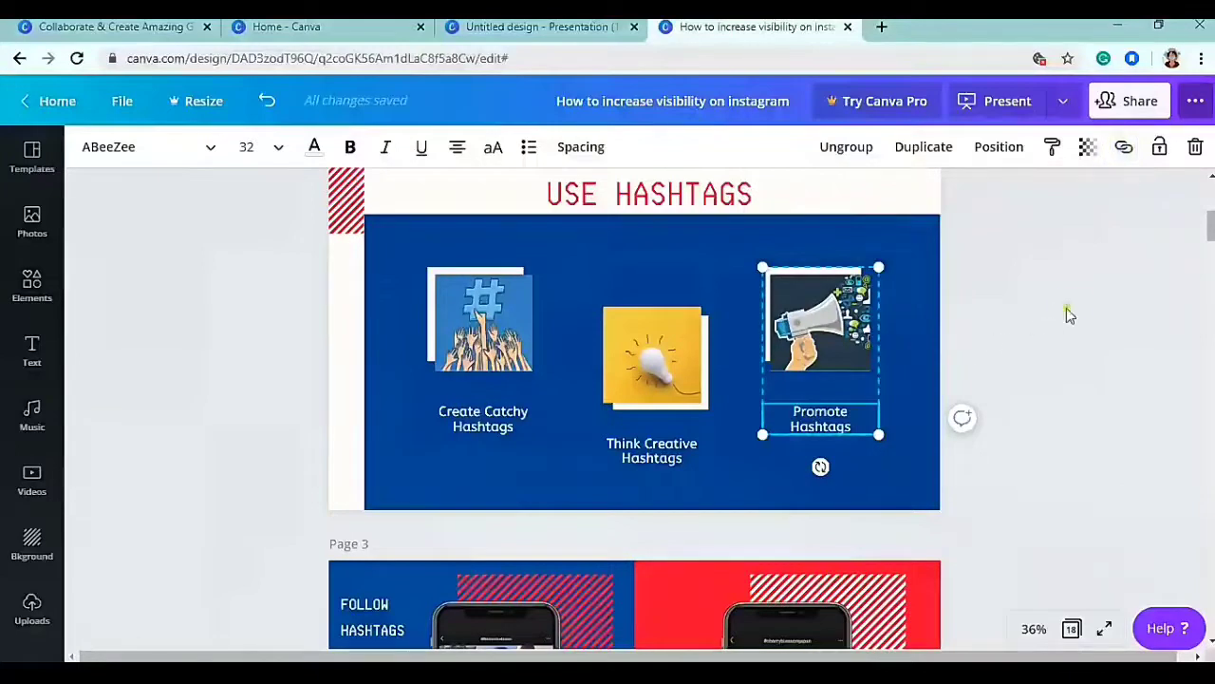
{"action": "left_click", "coordinate": [1066, 306]}
{"action": "left_click", "coordinate": [812, 322]}
{"action": "left_click_drag", "start_coordinate": [811, 370], "coordinate": [815, 401]}
{"action": "key", "text": "ctrl+z"}
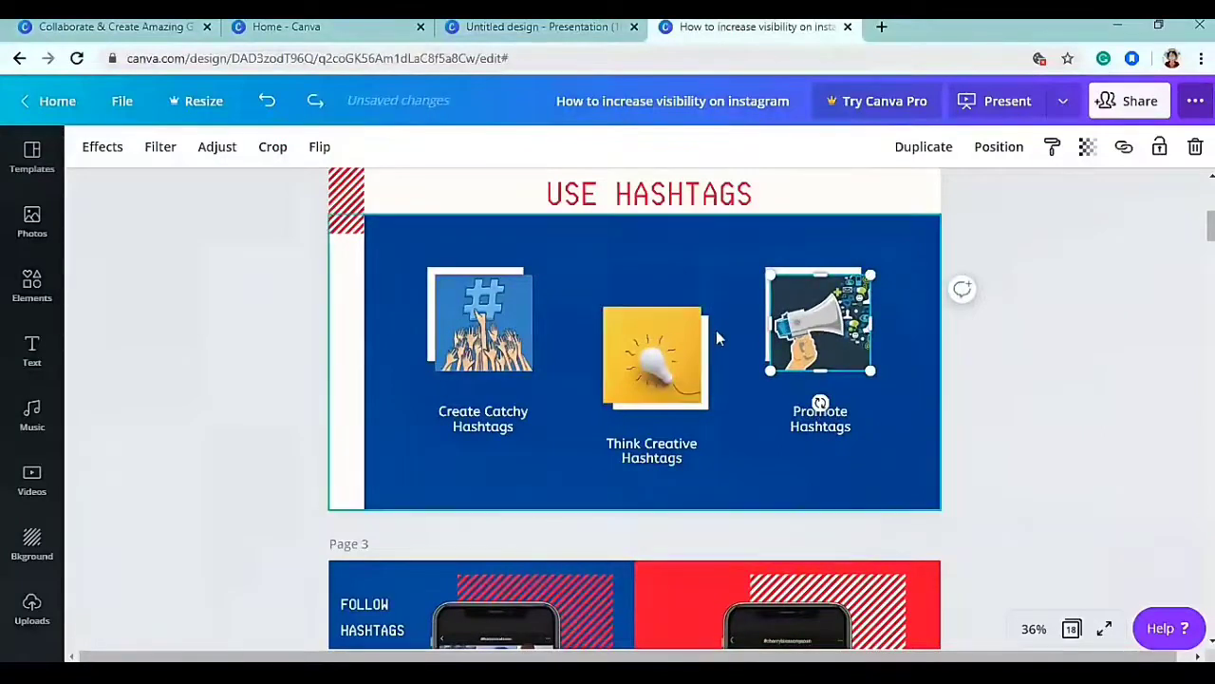
- Lock the megaphone photo, then test moving the blue block and unlocking, undoing each change
{"action": "left_click", "coordinate": [1159, 146]}
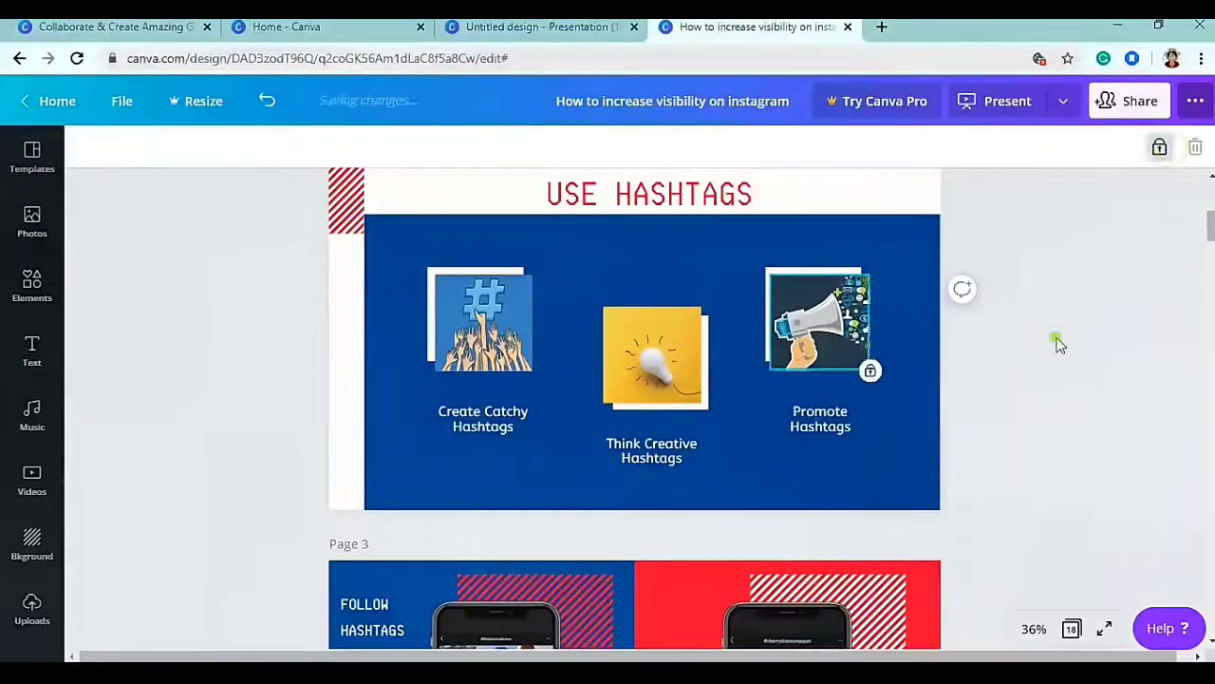
{"action": "left_click", "coordinate": [819, 342]}
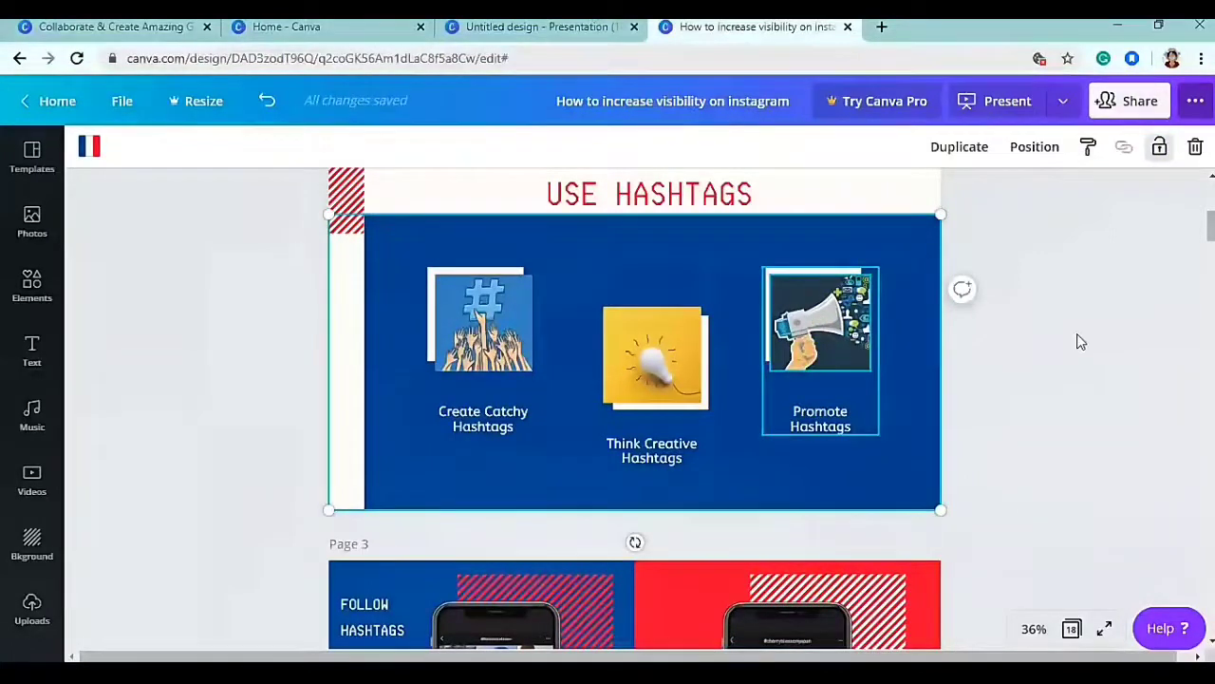
{"action": "left_click_drag", "start_coordinate": [954, 270], "coordinate": [1082, 332]}
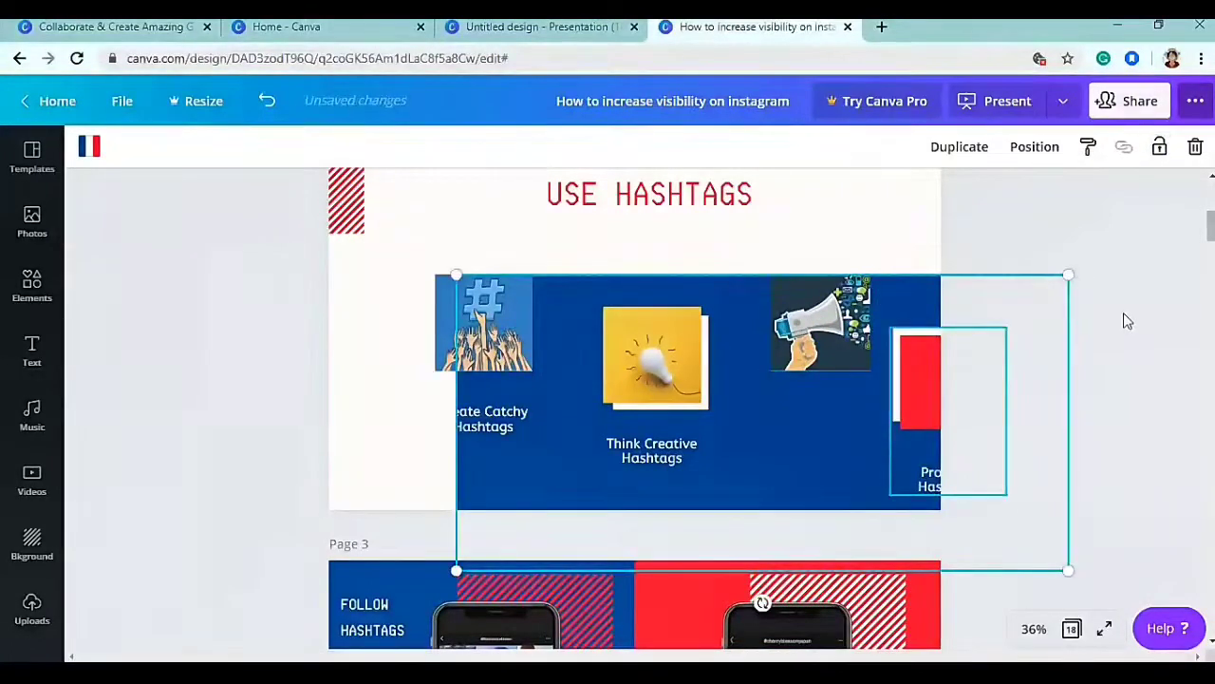
{"action": "key", "text": "ctrl+z"}
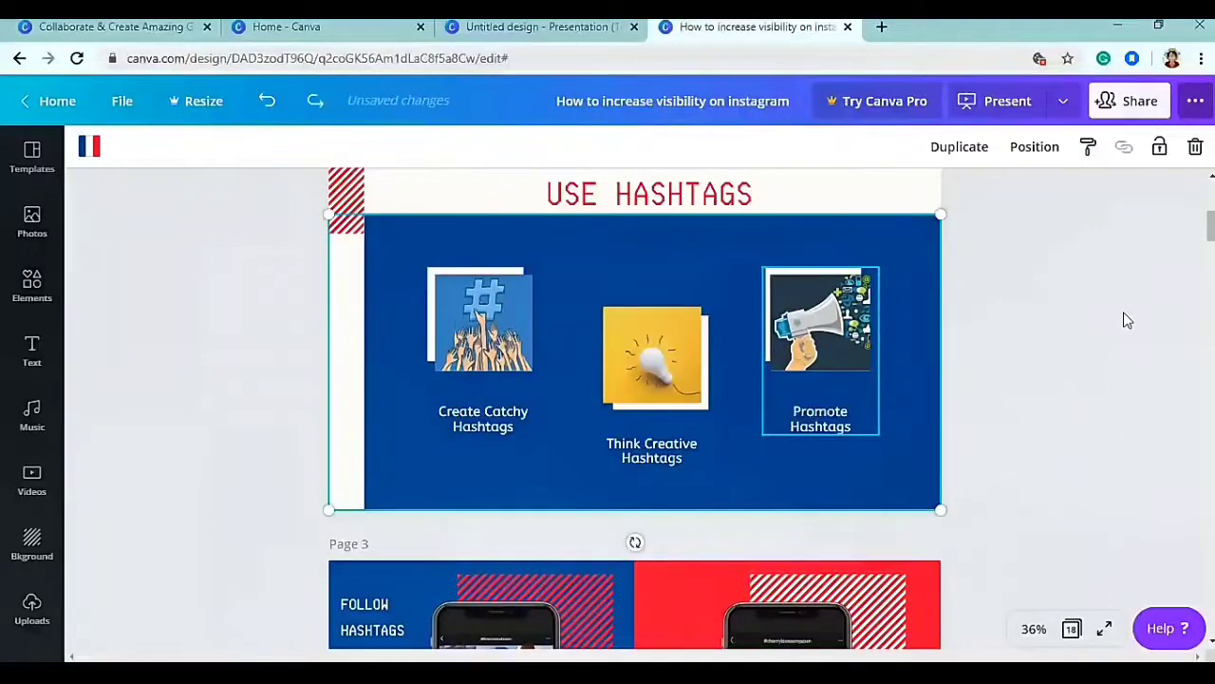
{"action": "left_click", "coordinate": [851, 333]}
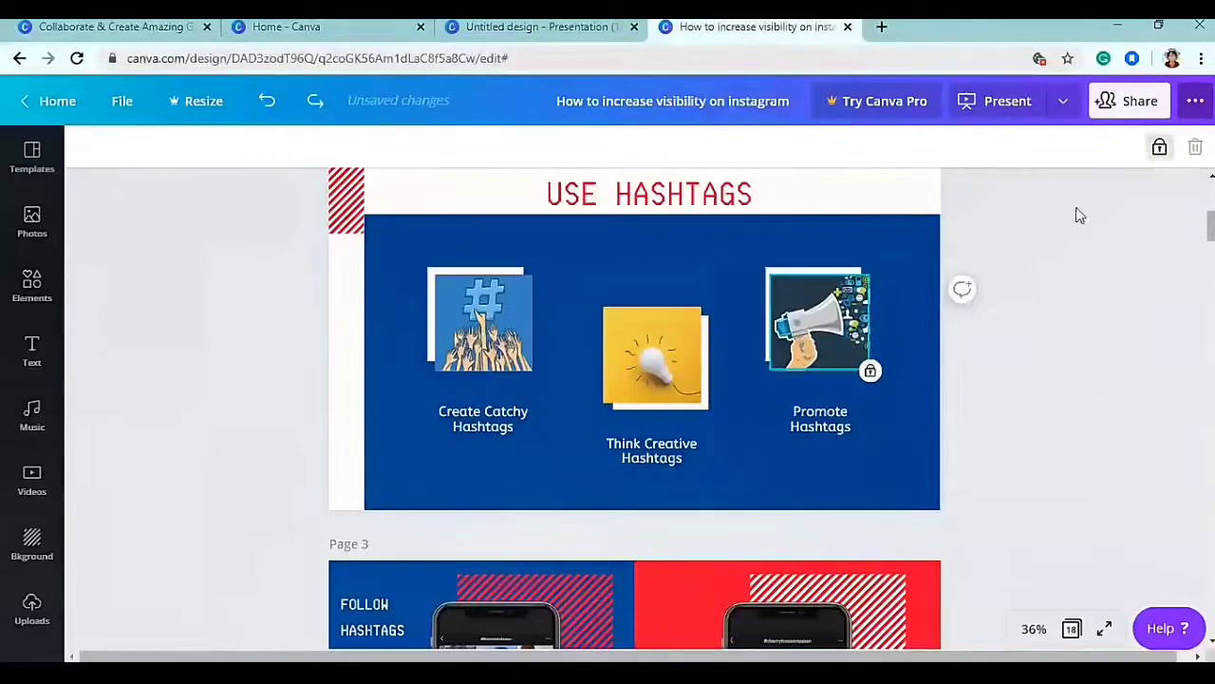
{"action": "left_click", "coordinate": [1161, 152]}
{"action": "left_click_drag", "start_coordinate": [827, 348], "coordinate": [842, 353]}
{"action": "key", "text": "ctrl+z"}
{"action": "key", "text": "ctrl+z"}
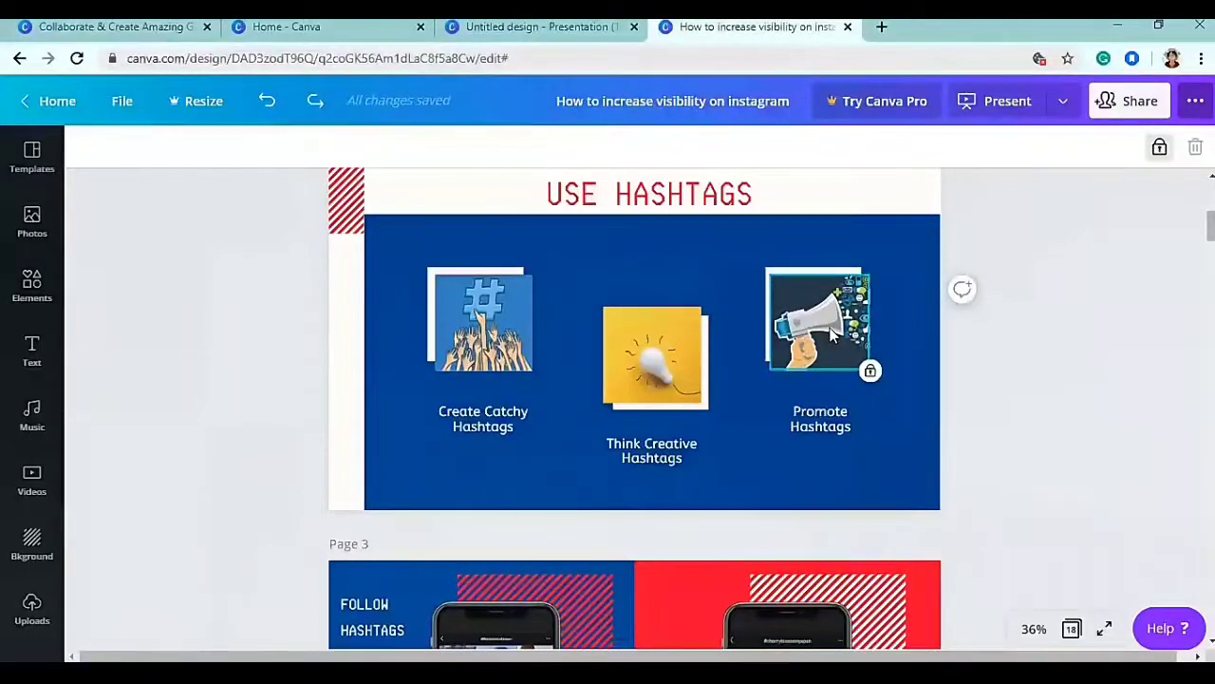
{"action": "left_click", "coordinate": [1039, 299]}
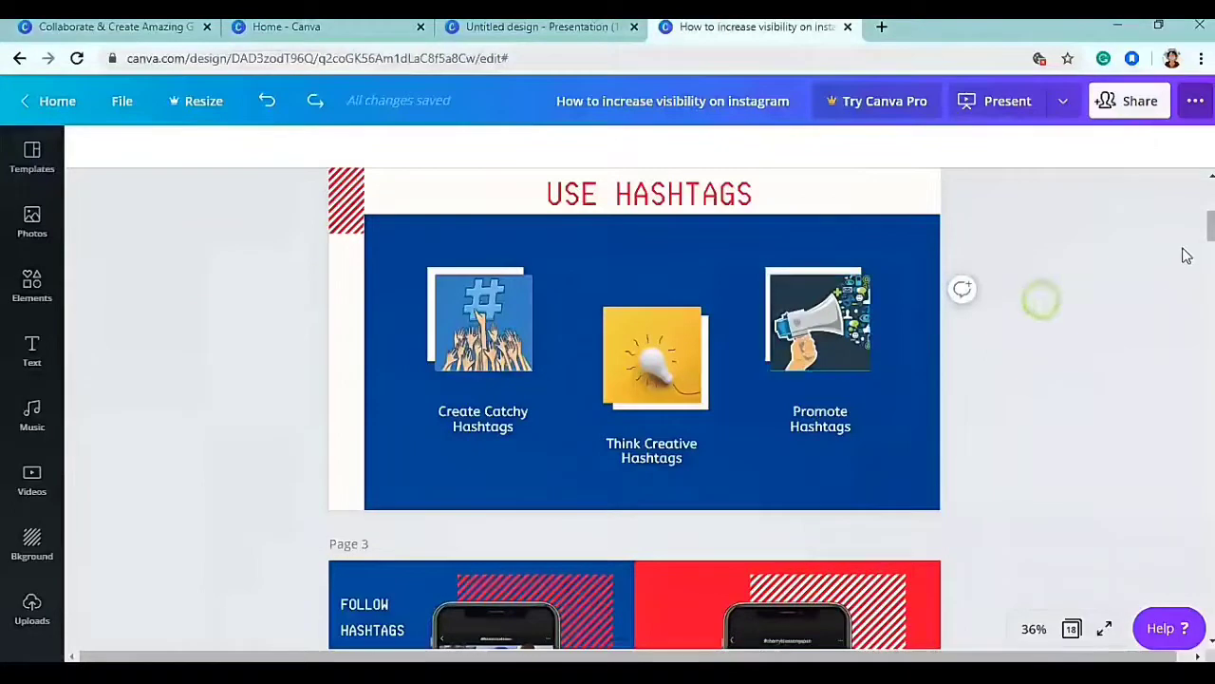
- Switch from Canva home to the Indian Packages presentation and select its INDIAN PACKAGES title
{"action": "scroll", "coordinate": [1039, 298], "scroll_direction": "up", "scroll_amount": 5}
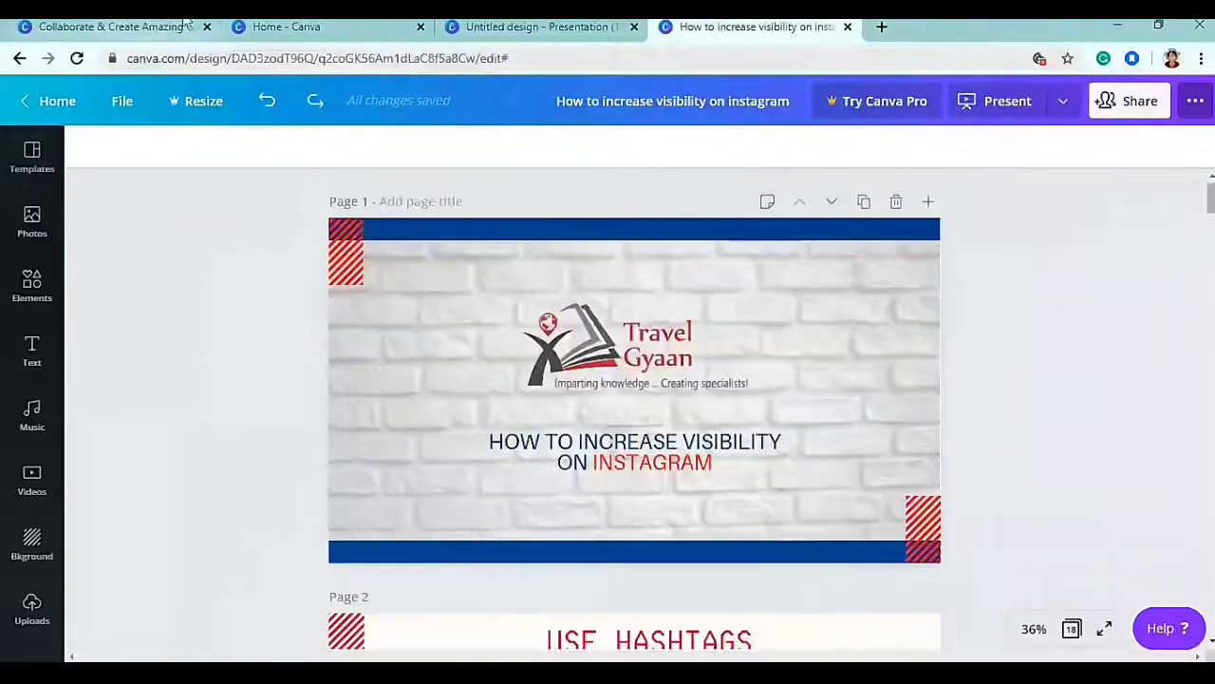
{"action": "left_click", "coordinate": [261, 27]}
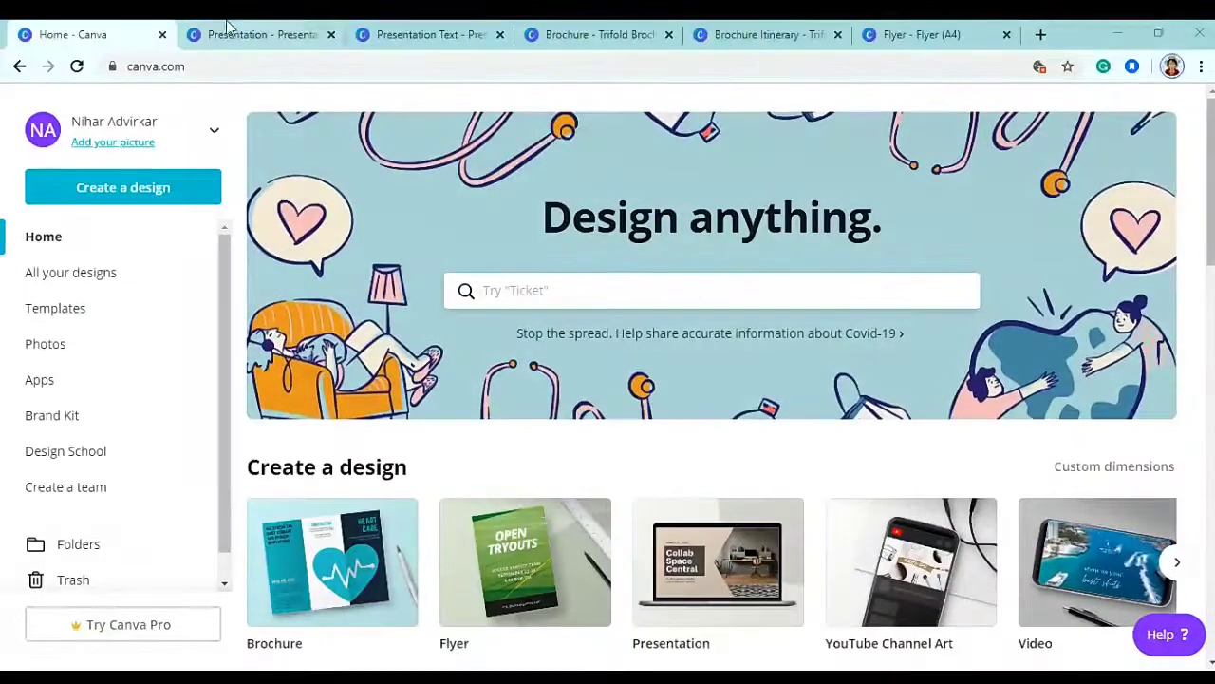
{"action": "left_click", "coordinate": [266, 32]}
{"action": "left_click", "coordinate": [600, 429]}
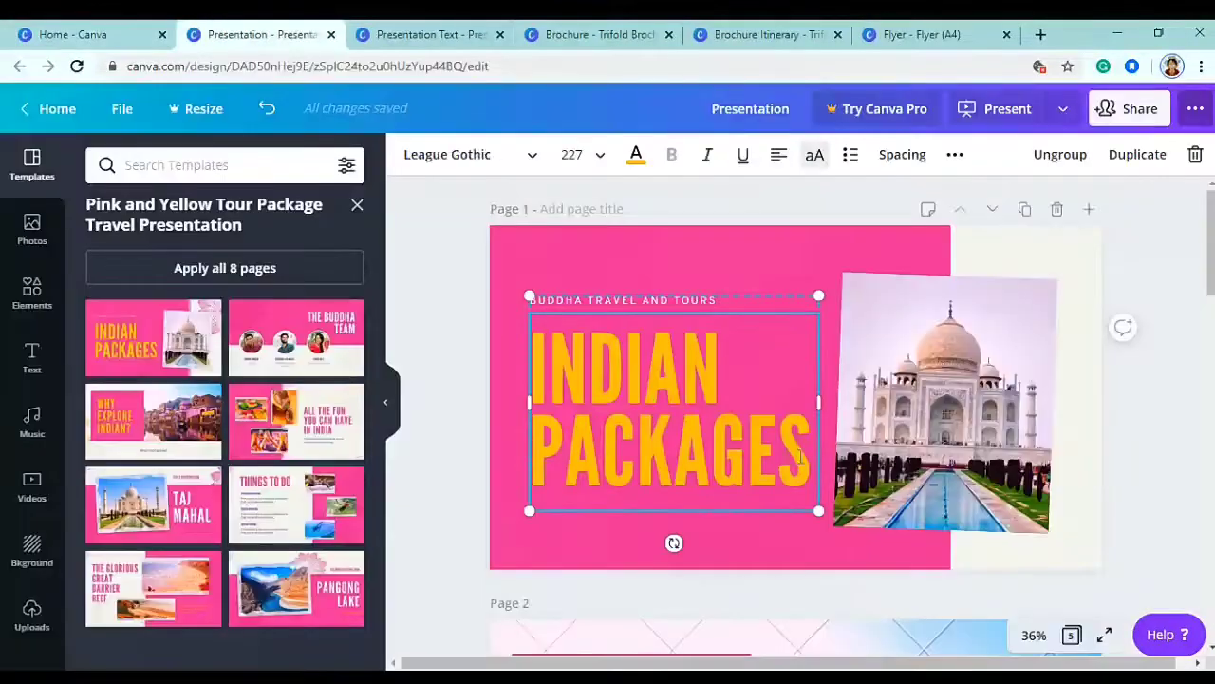
- Replace INDIAN PACKAGES with SOUTH KOREA in white at font size 200
{"action": "double_click", "coordinate": [541, 391]}
{"action": "type", "text": "SOUTH"}
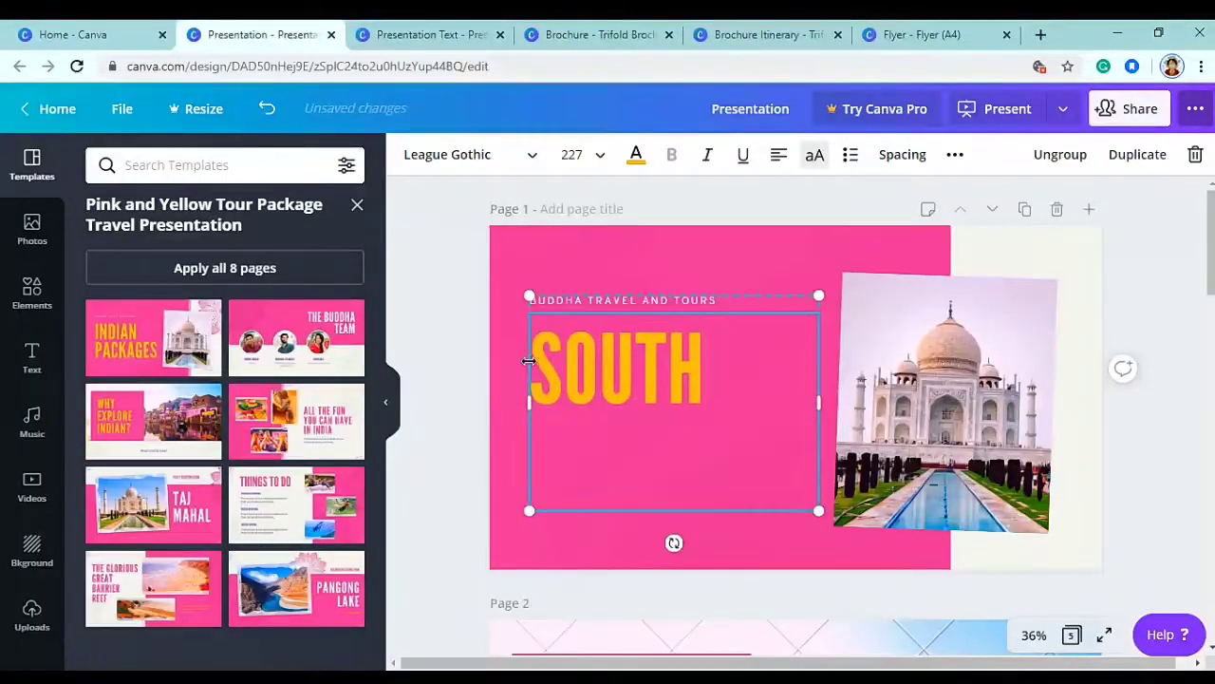
{"action": "type", "text": " KOREA"}
{"action": "key", "text": "ctrl+a"}
{"action": "left_click", "coordinate": [636, 154]}
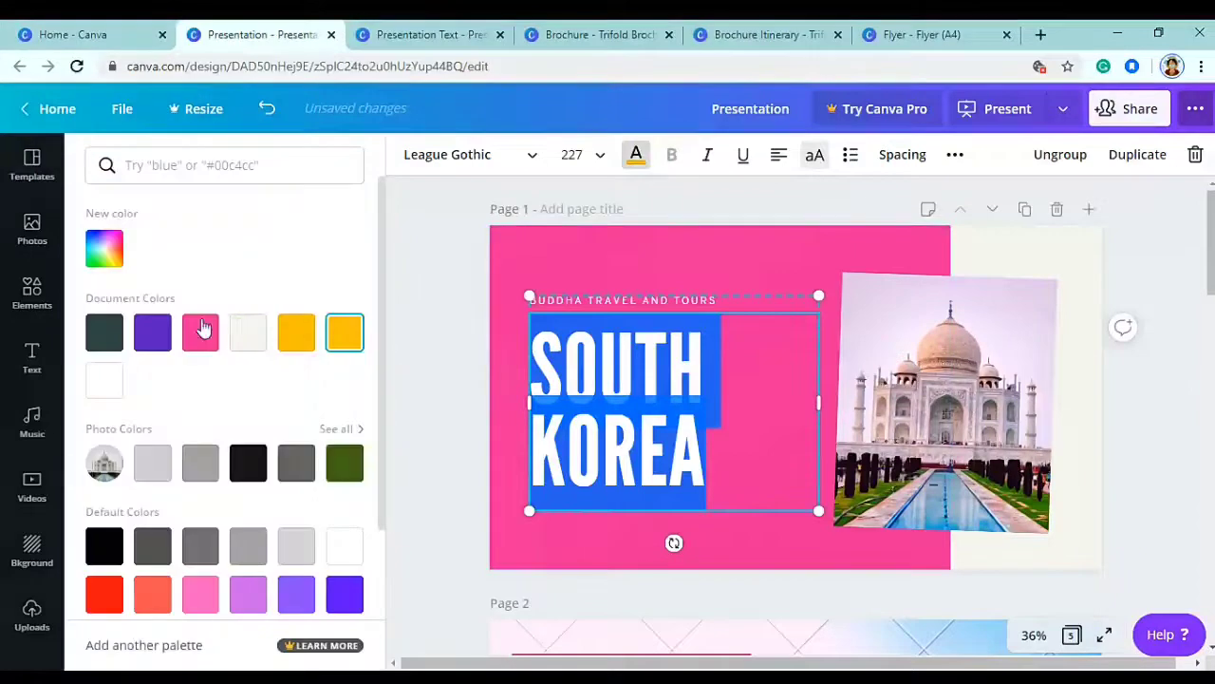
{"action": "left_click", "coordinate": [573, 153]}
{"action": "type", "text": "2"}
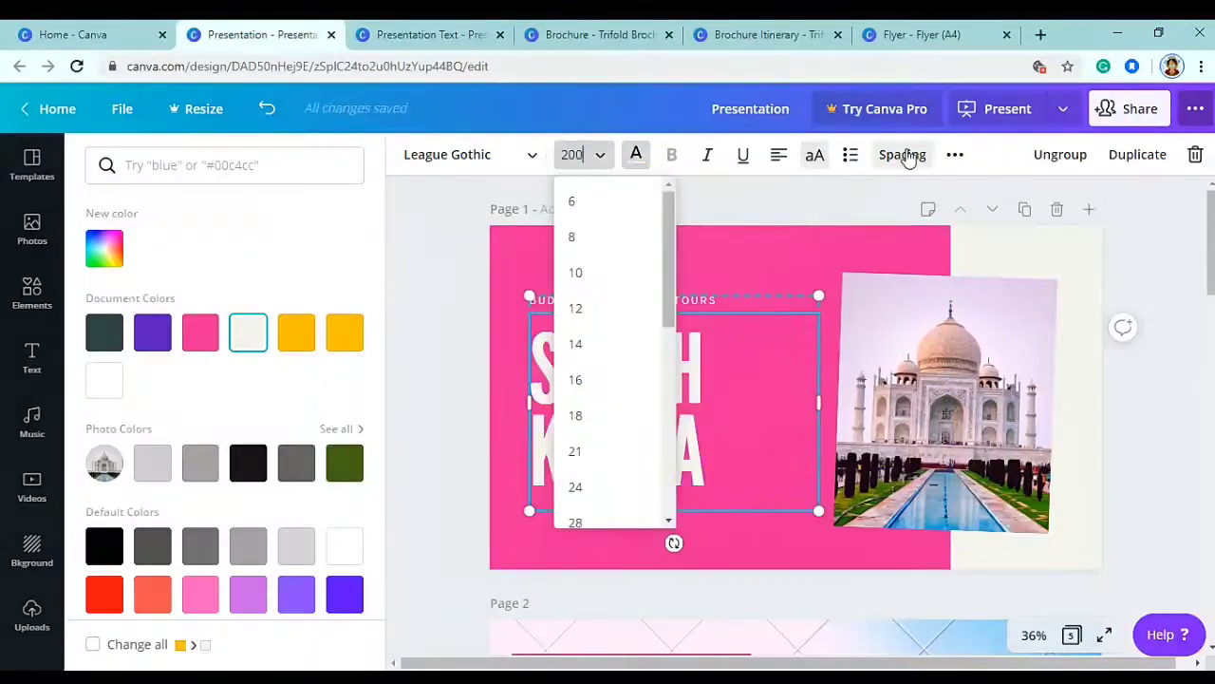
{"action": "type", "text": "00"}
{"action": "key", "text": "Return"}
- Ungroup the cover text and replace the BUDDHA TRAVEL AND TOURS tagline with TRAVEL GYAAN
{"action": "left_click", "coordinate": [1061, 154]}
{"action": "left_click", "coordinate": [616, 310]}
{"action": "left_click", "coordinate": [615, 310]}
{"action": "key", "text": "BackSpace"}
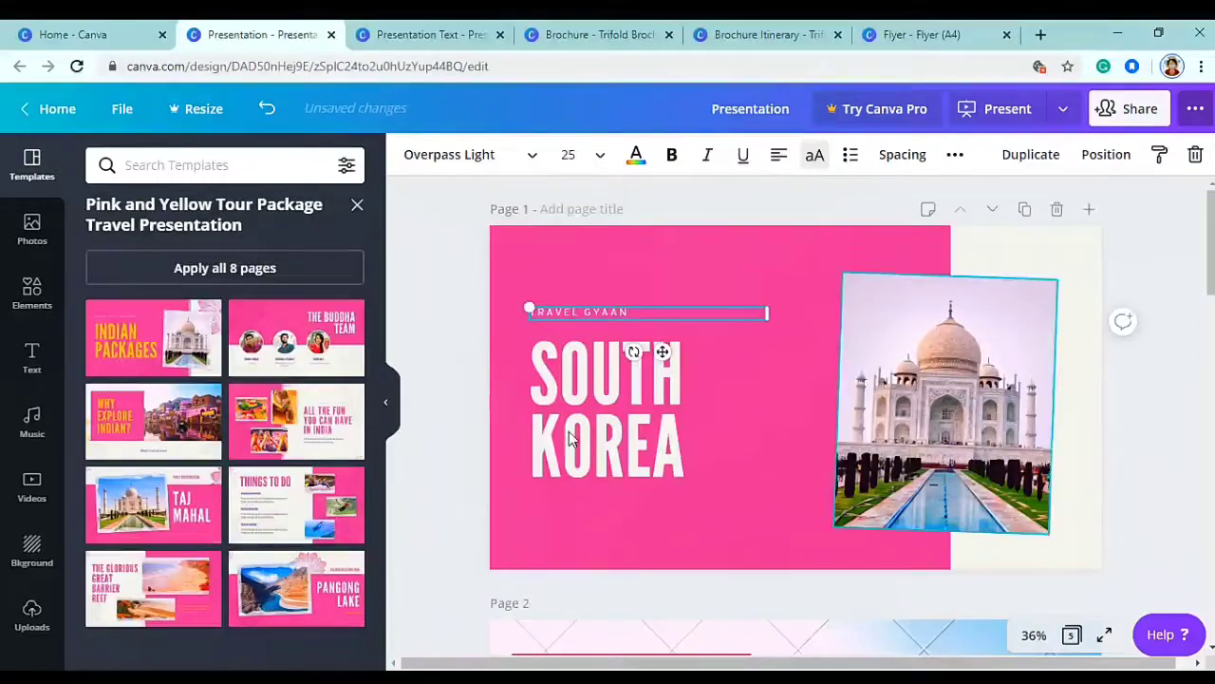
{"action": "left_click_drag", "start_coordinate": [663, 351], "coordinate": [660, 546]}
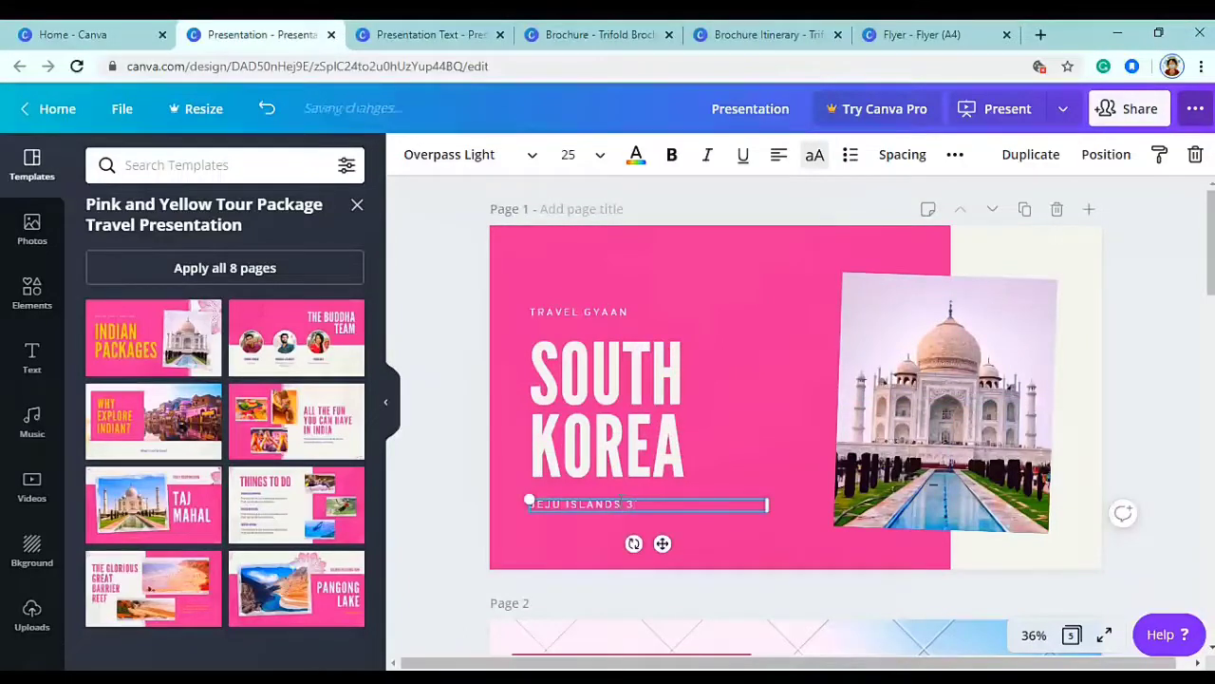
{"action": "left_click", "coordinate": [467, 331]}
- Stack TRAVEL GYAAN, SOUTH KOREA and JEJU ISLANDS 3N-4D, group them and nudge the group up
{"action": "left_click", "coordinate": [639, 496]}
{"action": "left_click", "coordinate": [654, 507]}
{"action": "left_click_drag", "start_coordinate": [663, 545], "coordinate": [668, 535]}
{"action": "left_click", "coordinate": [611, 314]}
{"action": "left_click_drag", "start_coordinate": [662, 352], "coordinate": [663, 365]}
{"action": "left_click", "coordinate": [668, 408], "text": "shift"}
{"action": "left_click", "coordinate": [627, 490], "text": "shift"}
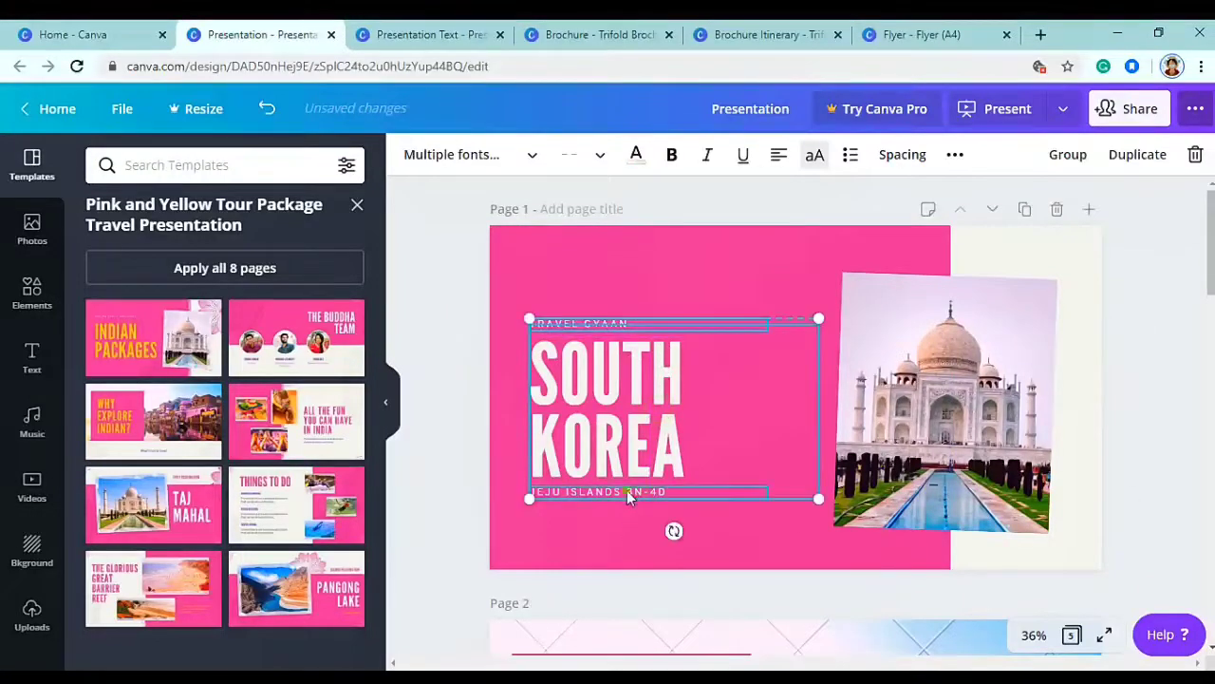
{"action": "left_click", "coordinate": [1068, 153]}
{"action": "left_click_drag", "start_coordinate": [627, 422], "coordinate": [627, 411]}
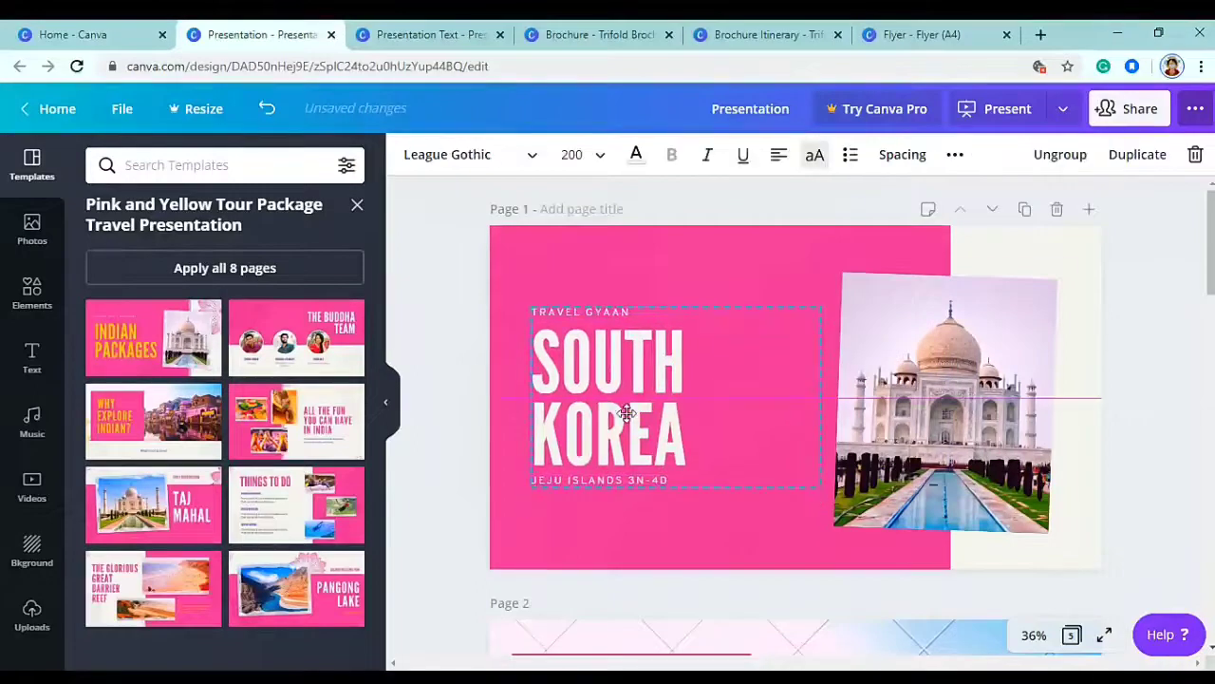
{"action": "left_click", "coordinate": [636, 259]}
{"action": "left_click", "coordinate": [412, 154]}
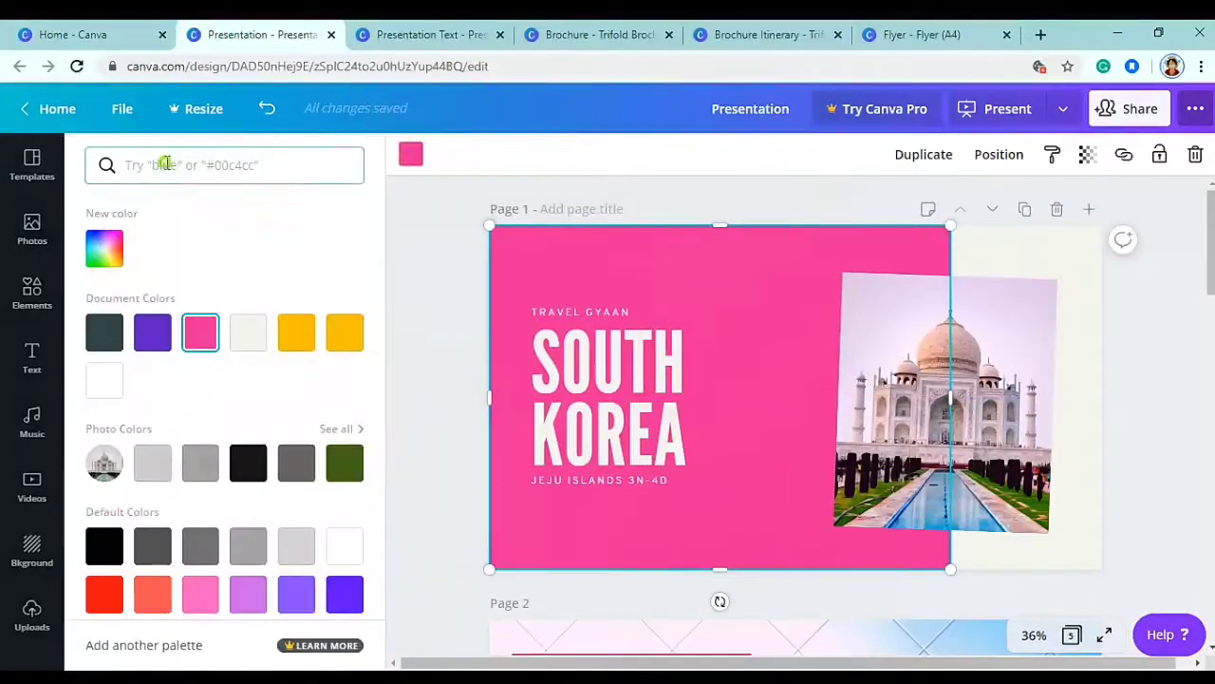
- Colour the cover's pink panel blue #38b6ff
{"action": "type", "text": "#38b6ff"}
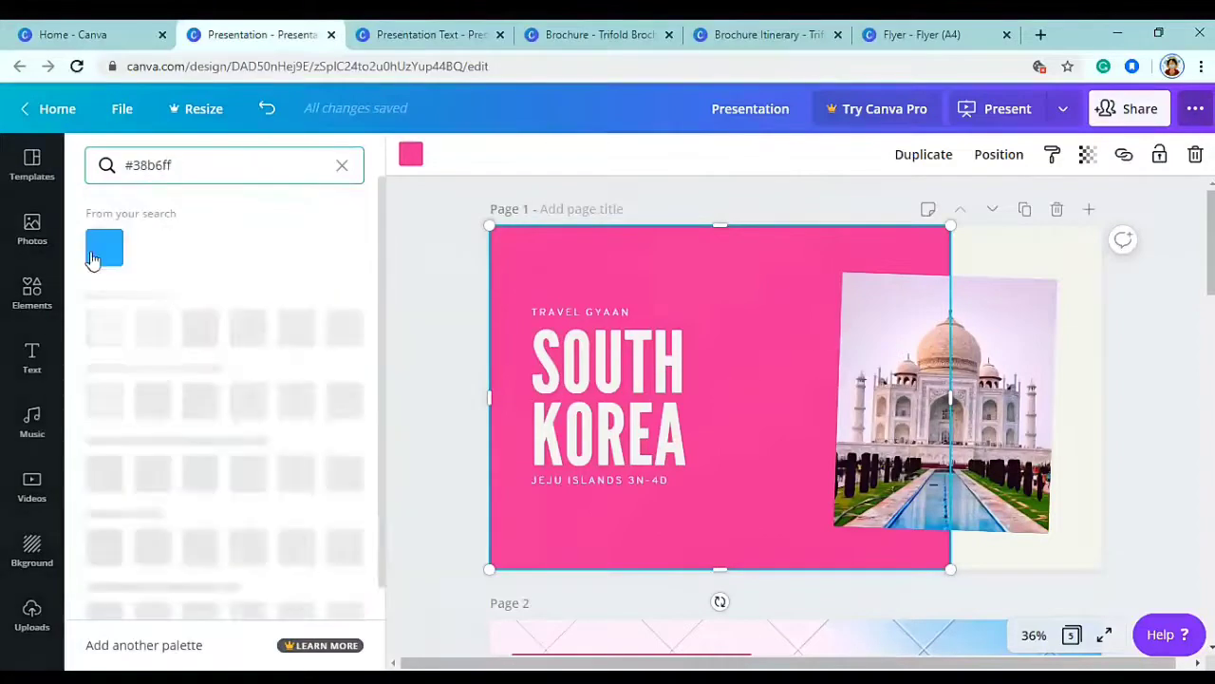
{"action": "left_click", "coordinate": [104, 247]}
{"action": "left_click", "coordinate": [467, 269]}
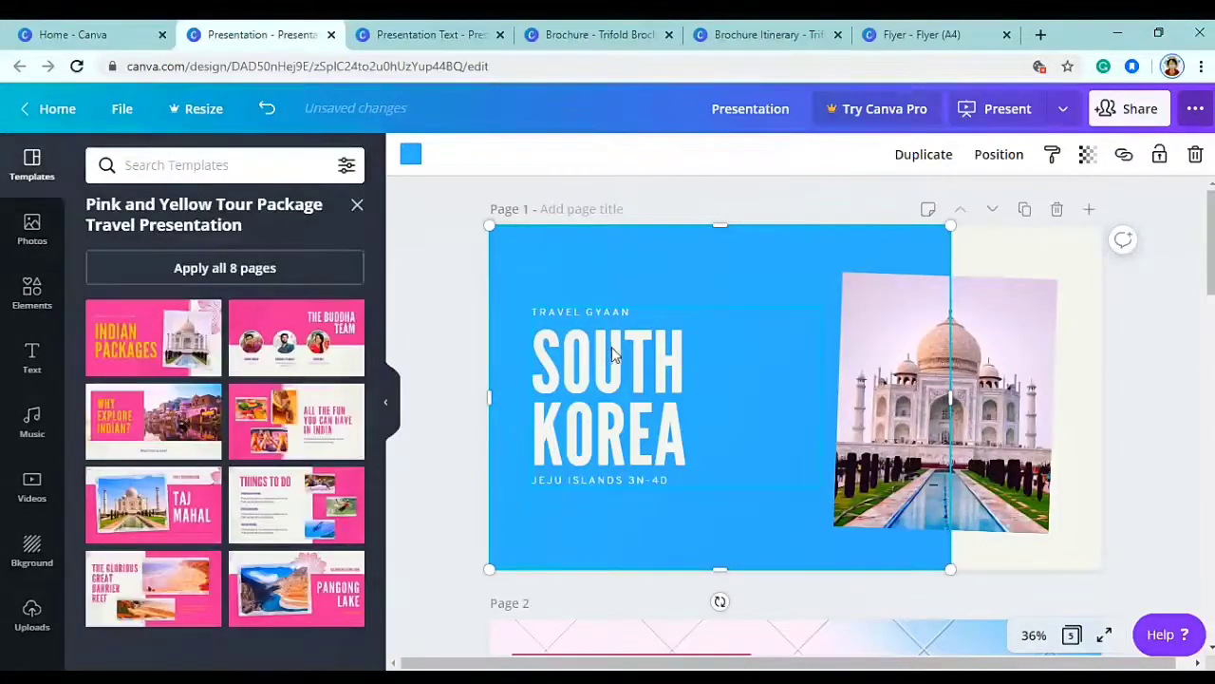
- Add a short dotted line beneath TRAVEL GYAAN and delete the Taj Mahal photo
{"action": "left_click", "coordinate": [31, 290]}
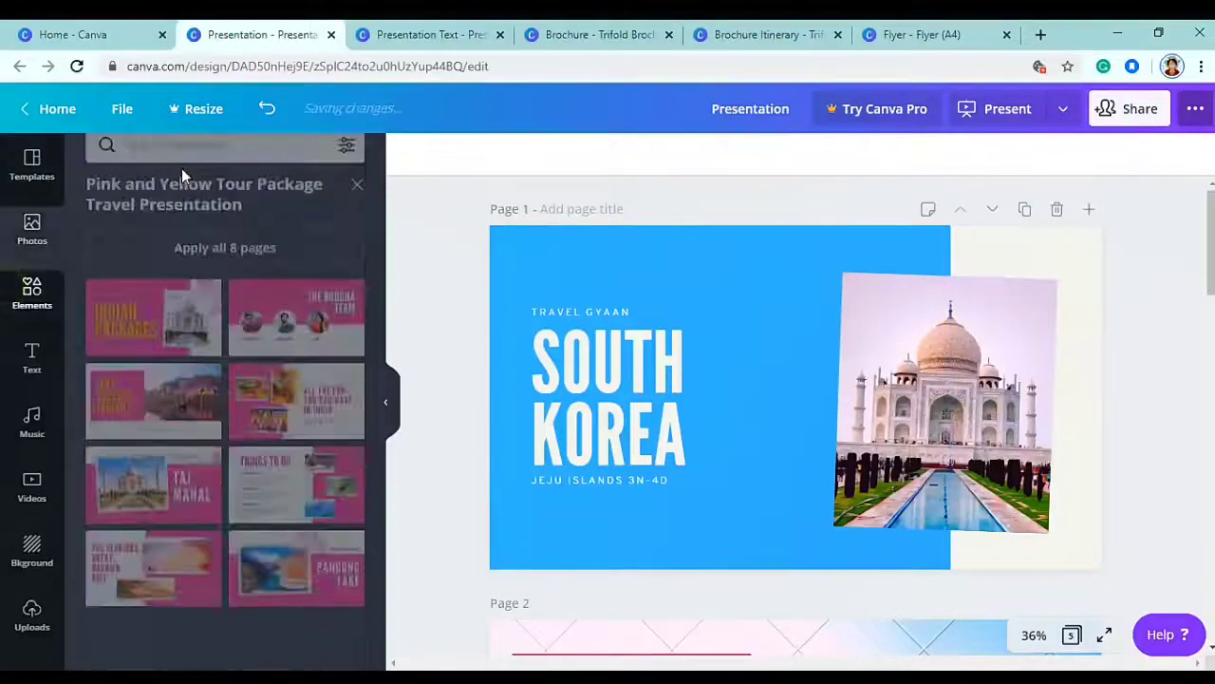
{"action": "left_click", "coordinate": [197, 166]}
{"action": "type", "text": "line"}
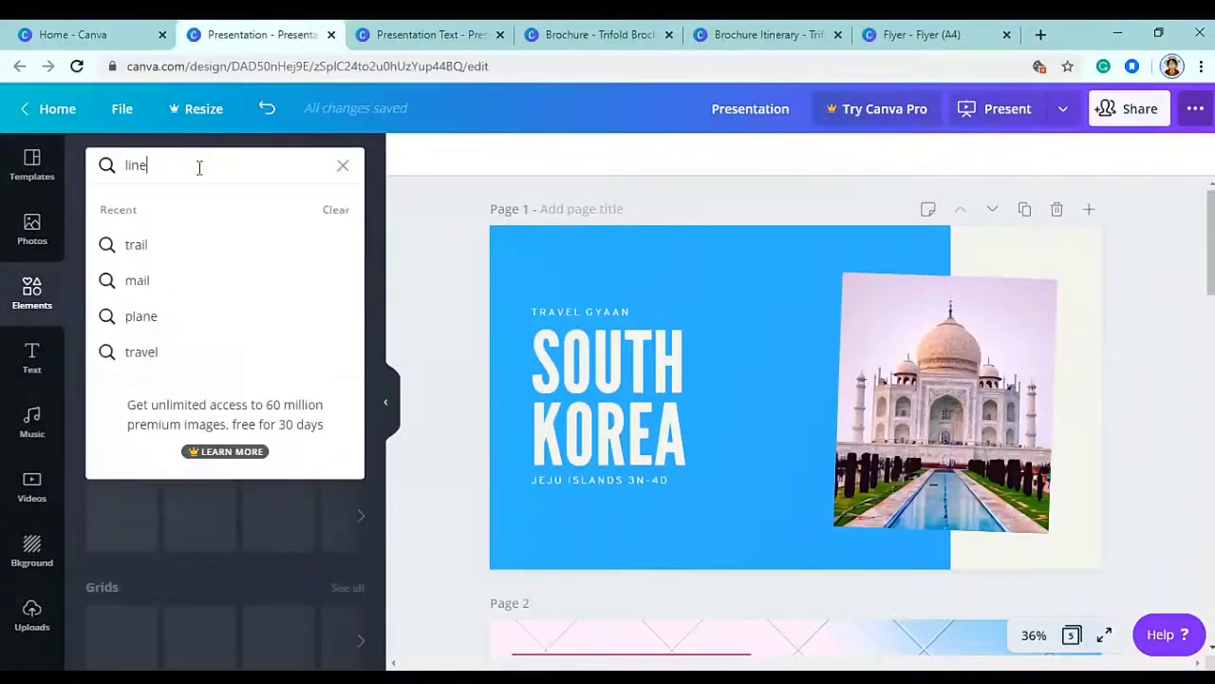
{"action": "key", "text": "Return"}
{"action": "left_click", "coordinate": [242, 323]}
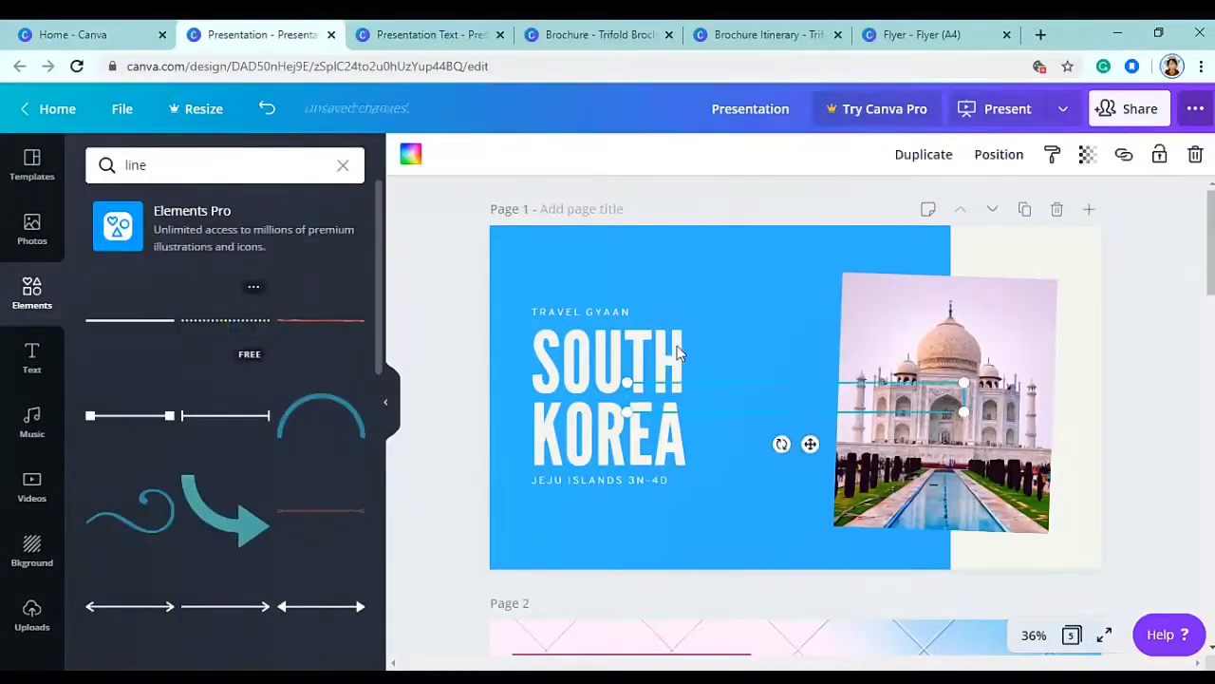
{"action": "left_click_drag", "start_coordinate": [965, 414], "coordinate": [752, 392]}
{"action": "left_click_drag", "start_coordinate": [703, 424], "coordinate": [624, 360]}
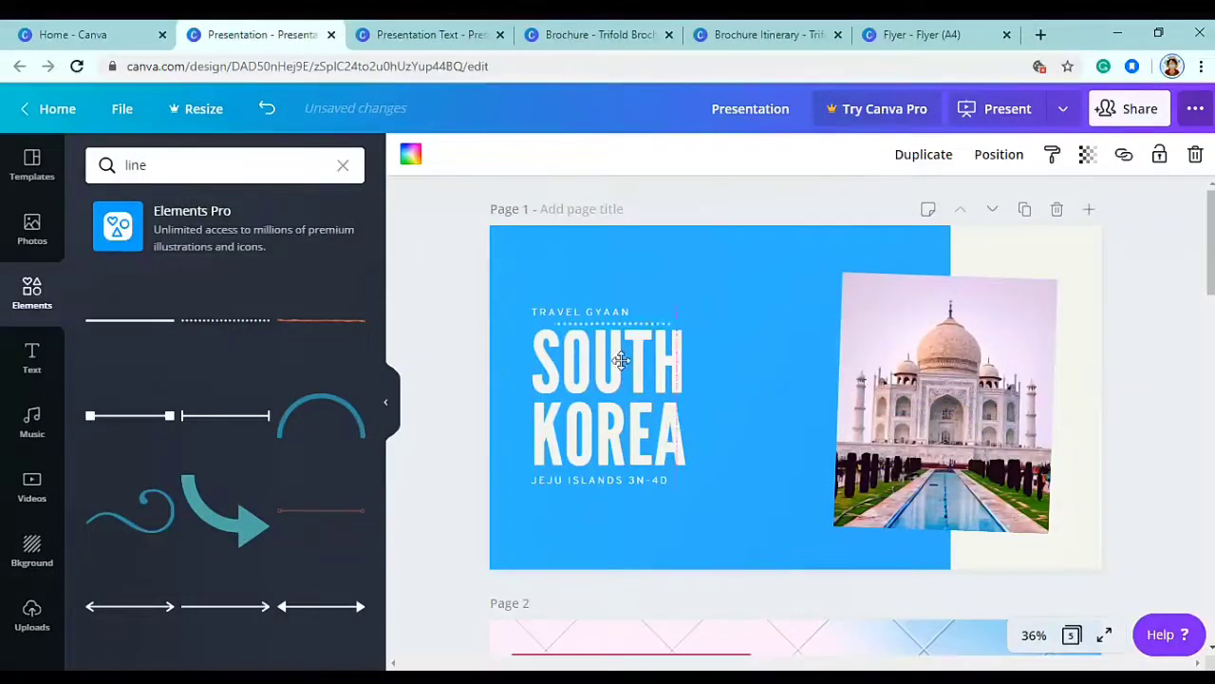
{"action": "left_click", "coordinate": [460, 369]}
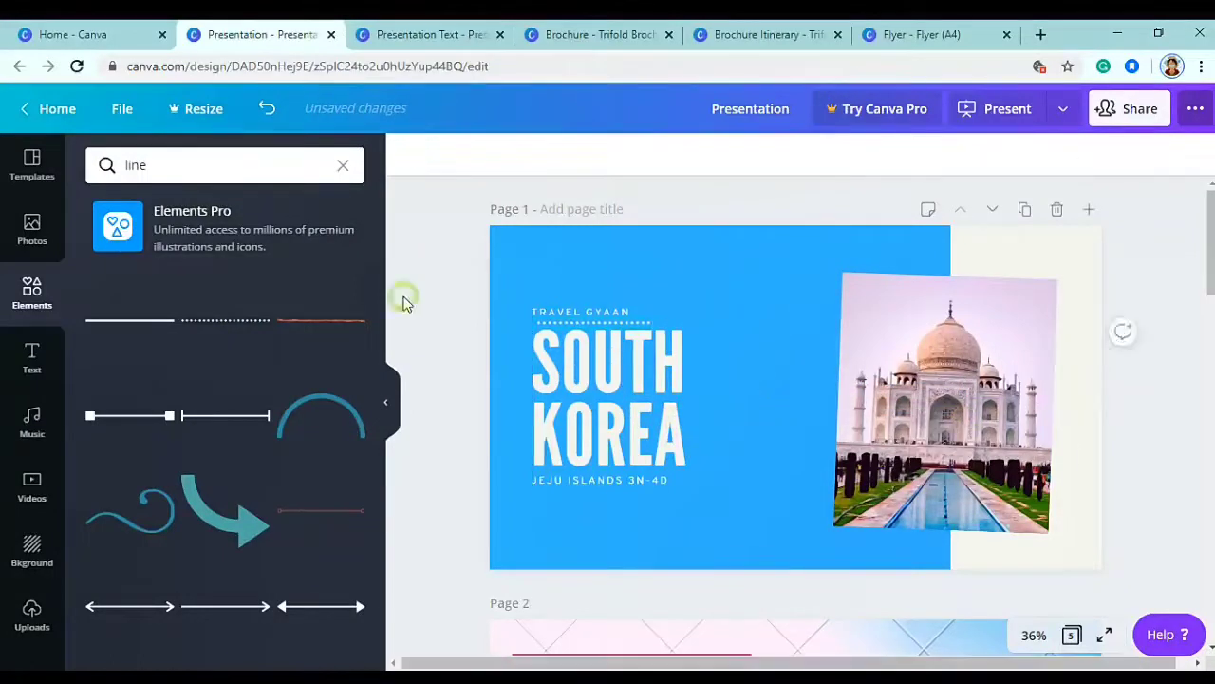
{"action": "left_click", "coordinate": [1030, 342]}
{"action": "key", "text": "Delete"}
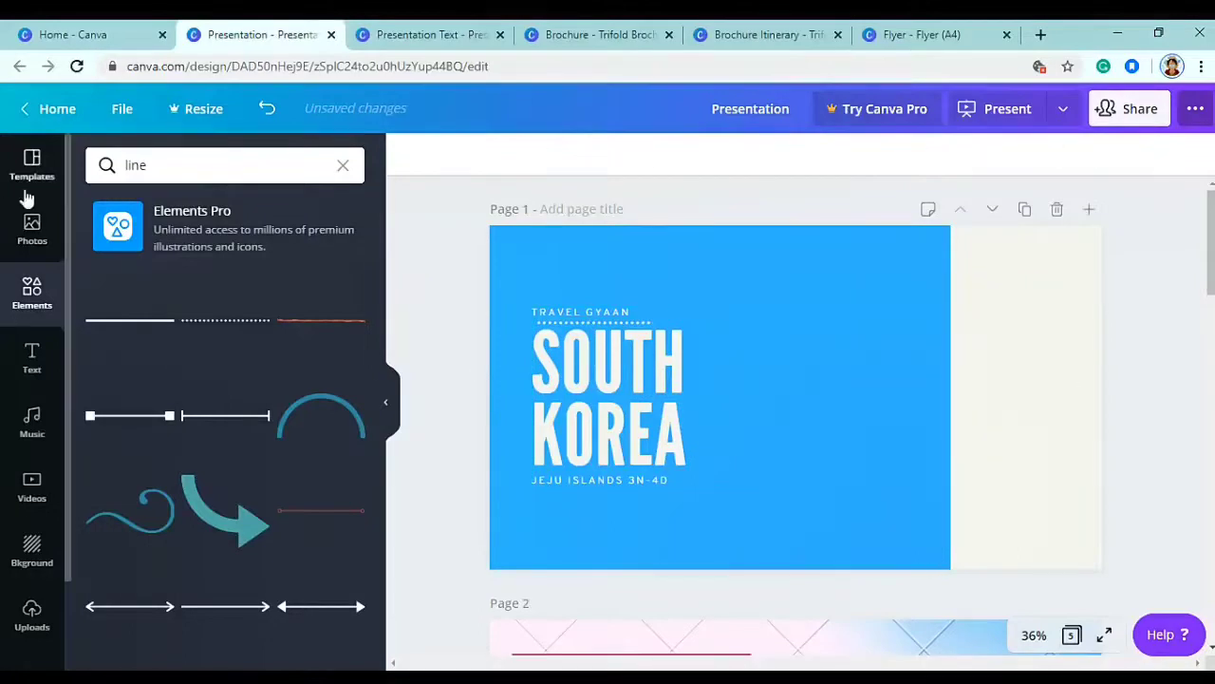
- Add the uploaded stone statue photo, enlarge it and move it to the cover's right side
{"action": "left_click", "coordinate": [31, 622]}
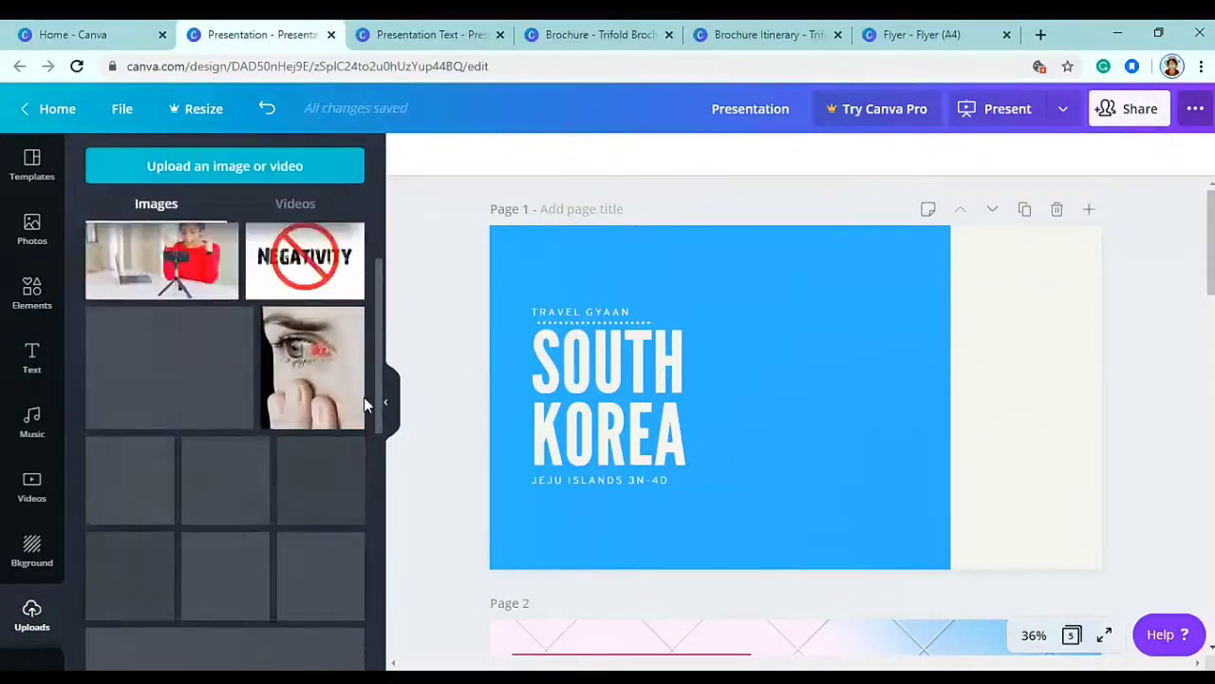
{"action": "scroll", "coordinate": [358, 554], "scroll_direction": "down", "scroll_amount": 3}
{"action": "scroll", "coordinate": [360, 569], "scroll_direction": "down", "scroll_amount": 5}
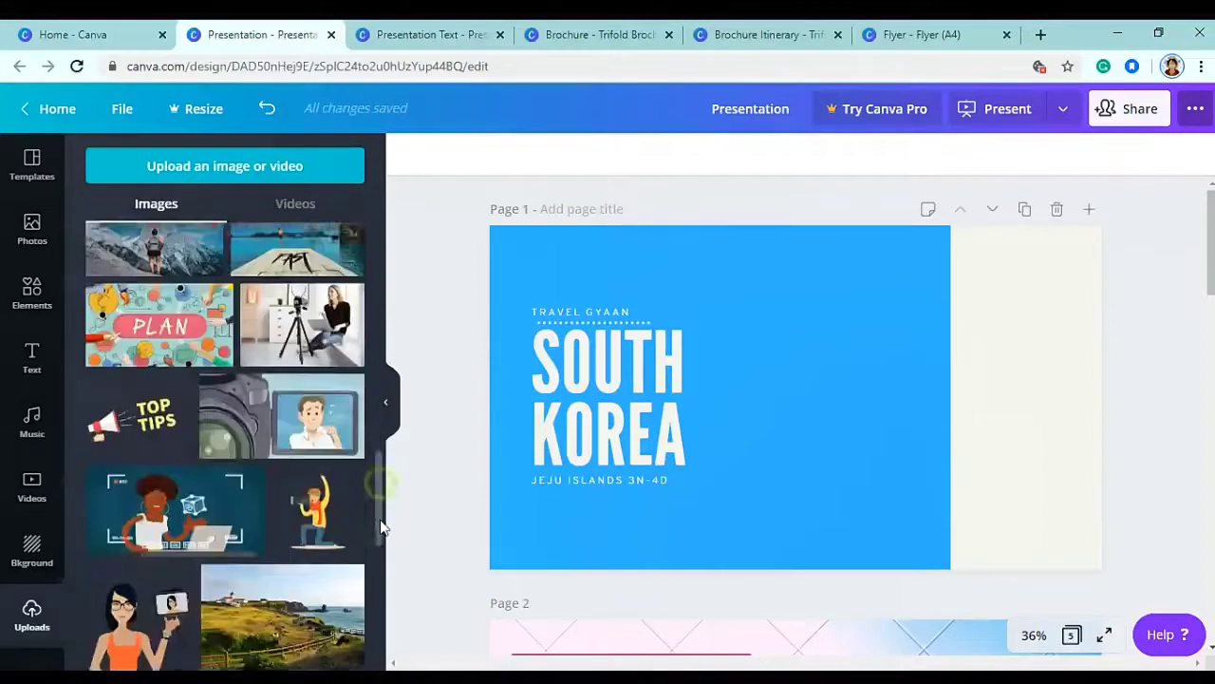
{"action": "scroll", "coordinate": [380, 586], "scroll_direction": "down", "scroll_amount": 10}
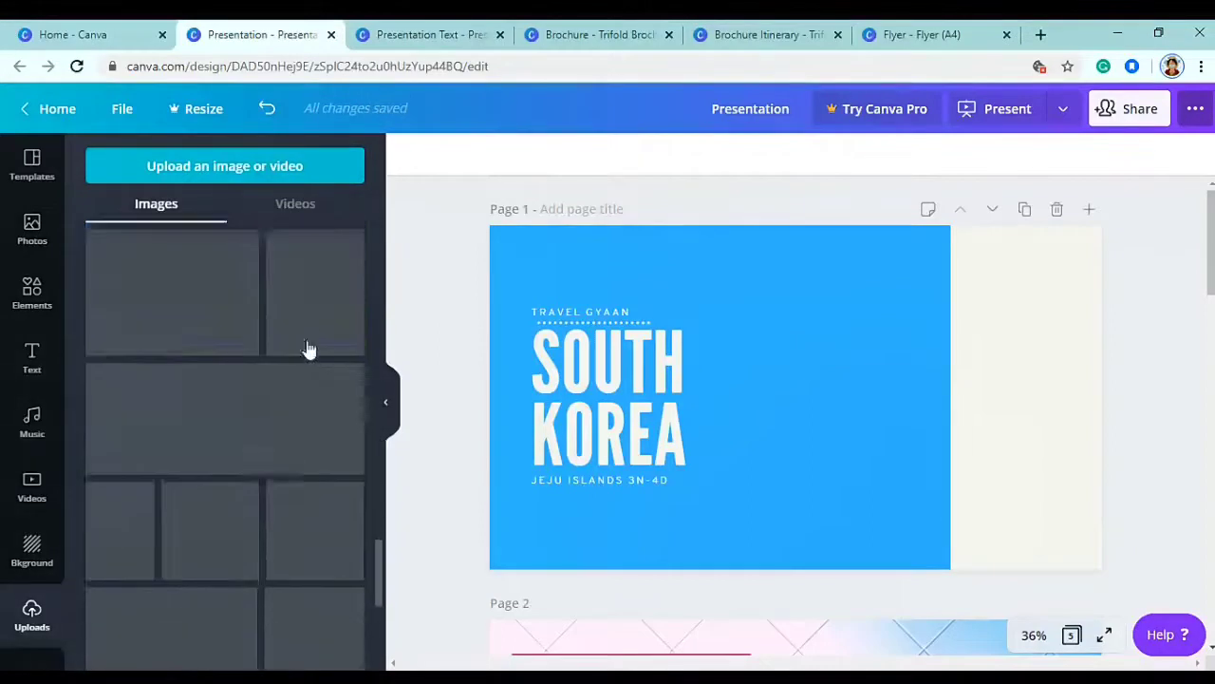
{"action": "left_click", "coordinate": [316, 321]}
{"action": "left_click_drag", "start_coordinate": [874, 287], "coordinate": [920, 254]}
{"action": "left_click_drag", "start_coordinate": [806, 361], "coordinate": [944, 382]}
- Shift the title group slightly left beside the statue, then scroll to page 2
{"action": "left_click", "coordinate": [644, 379]}
{"action": "left_click_drag", "start_coordinate": [631, 374], "coordinate": [619, 370]}
{"action": "left_click", "coordinate": [603, 316]}
{"action": "left_click", "coordinate": [602, 403]}
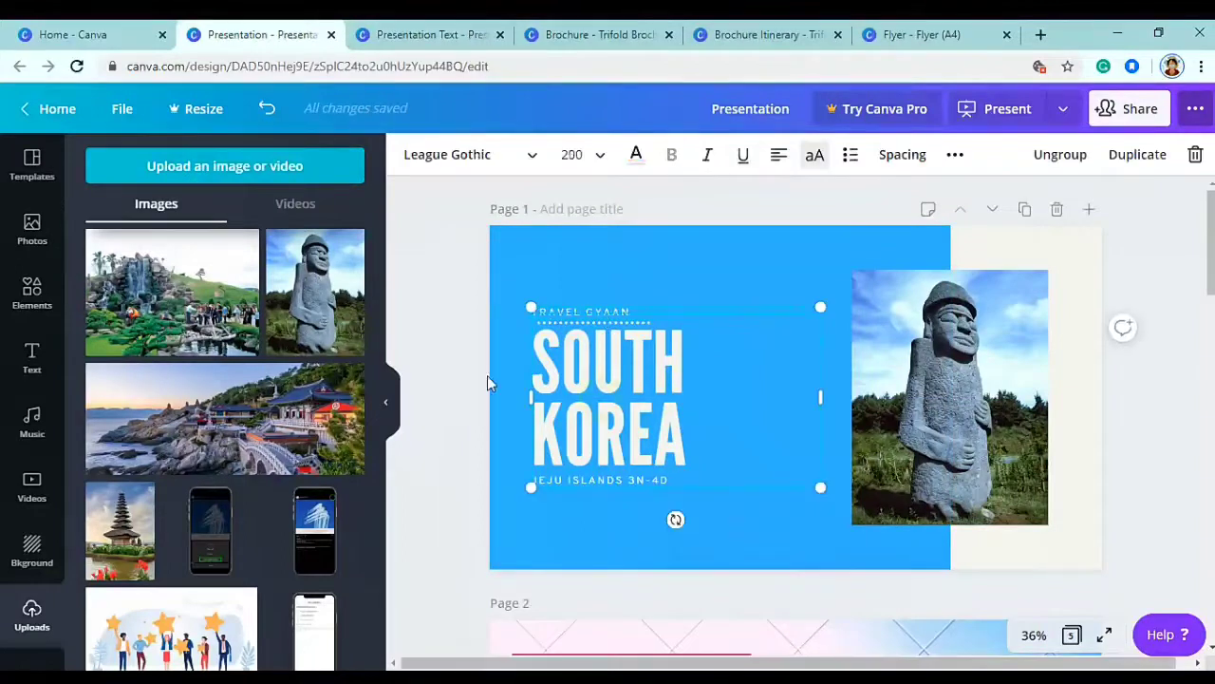
{"action": "left_click", "coordinate": [435, 272]}
{"action": "scroll", "coordinate": [922, 402], "scroll_direction": "down", "scroll_amount": 5}
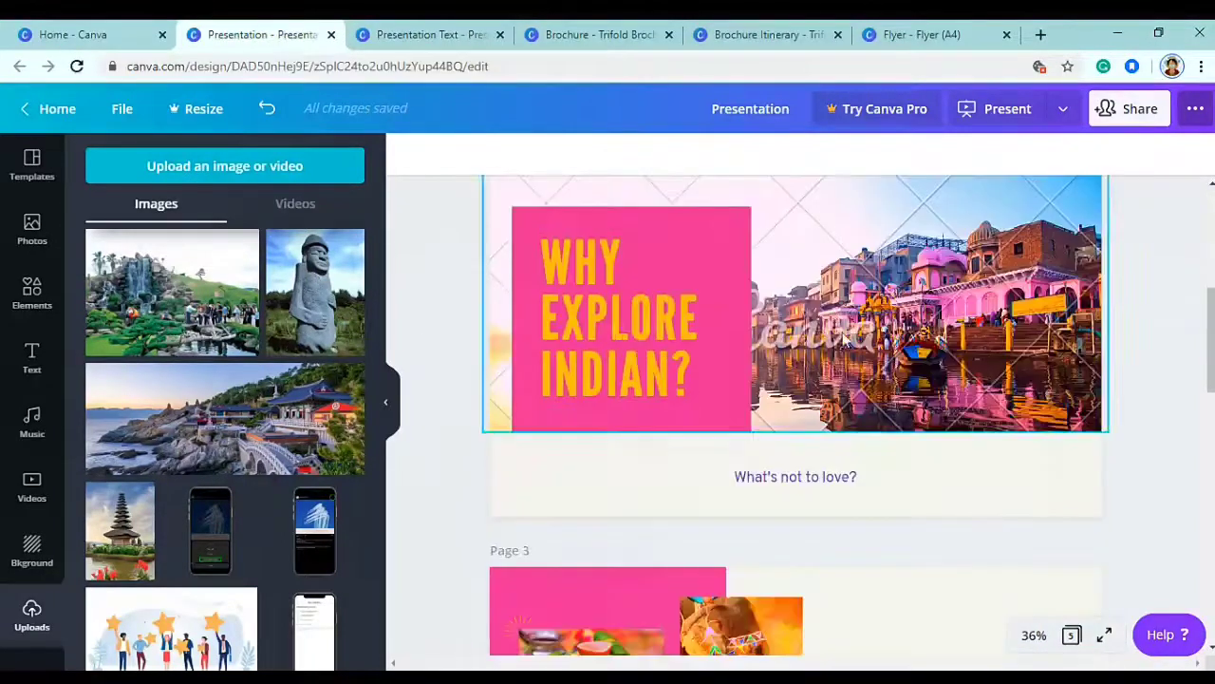
- Change the page 2 title from INDIAN? to JEJU ISLANDS across two lines
{"action": "left_click", "coordinate": [688, 380]}
{"action": "left_click_drag", "start_coordinate": [671, 380], "coordinate": [540, 379]}
{"action": "type", "text": "JEJU"}
{"action": "key", "text": "Return"}
{"action": "type", "text": "ISLANDS"}
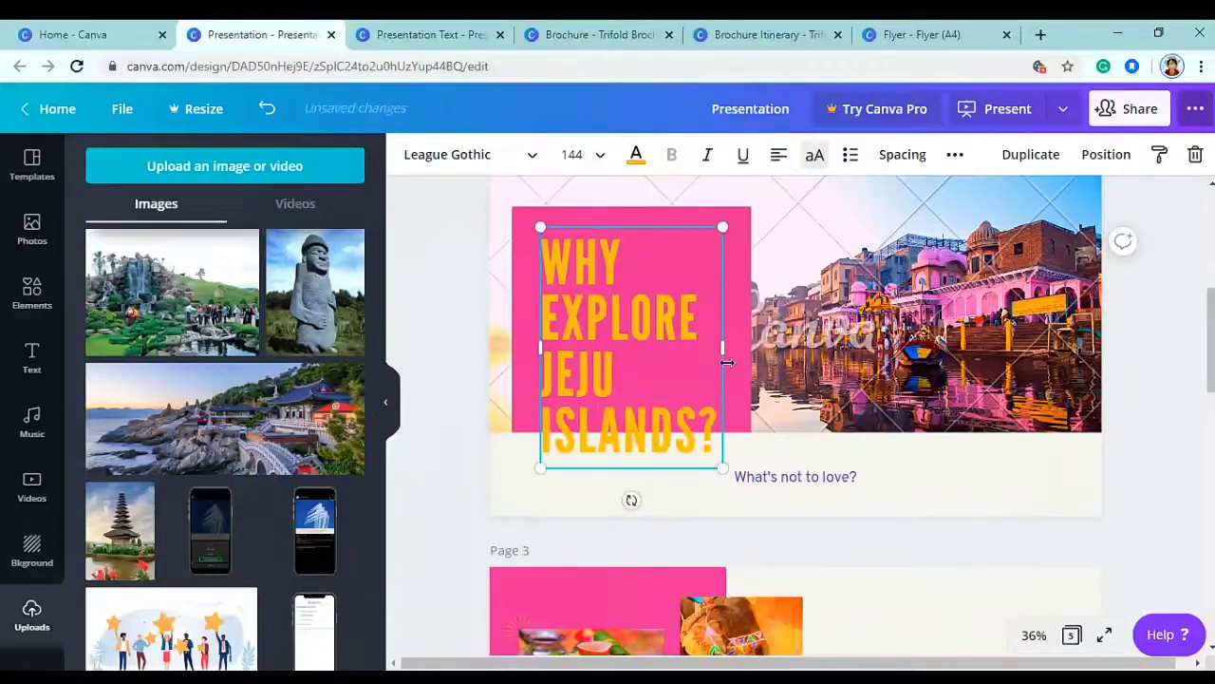
- Make the page 2 title text white at font size 114
{"action": "key", "text": "ctrl+a"}
{"action": "left_click", "coordinate": [636, 154]}
{"action": "left_click", "coordinate": [161, 382]}
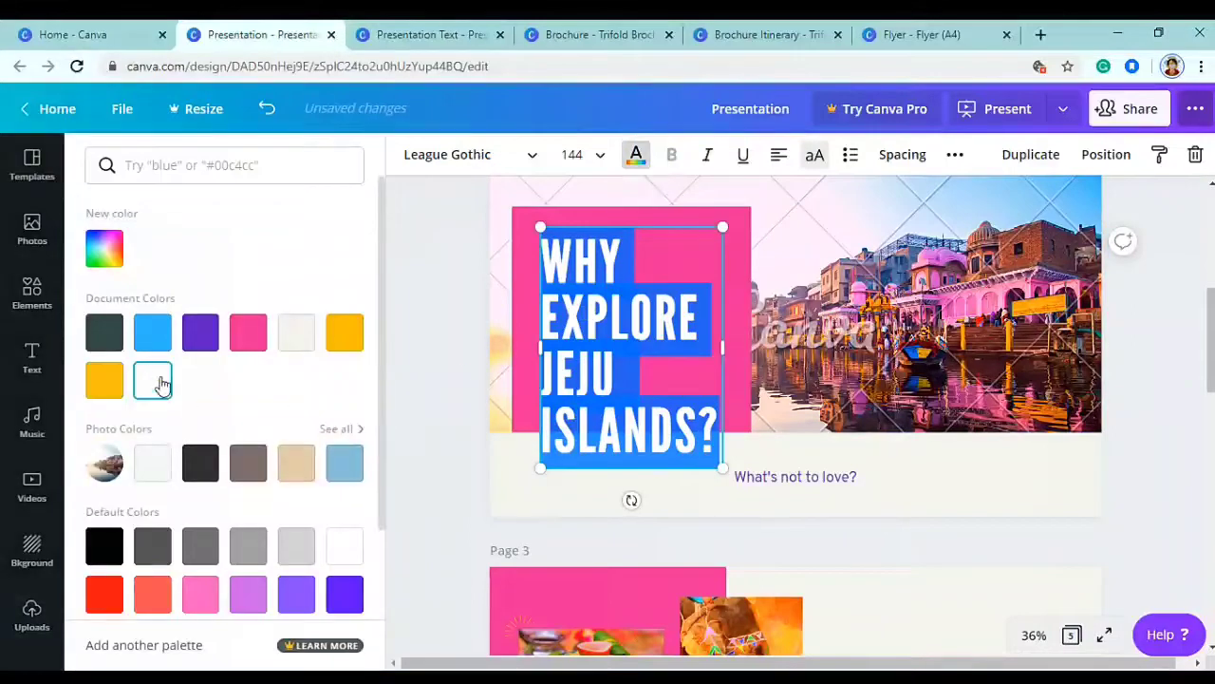
{"action": "left_click", "coordinate": [612, 166]}
{"action": "type", "text": "11"}
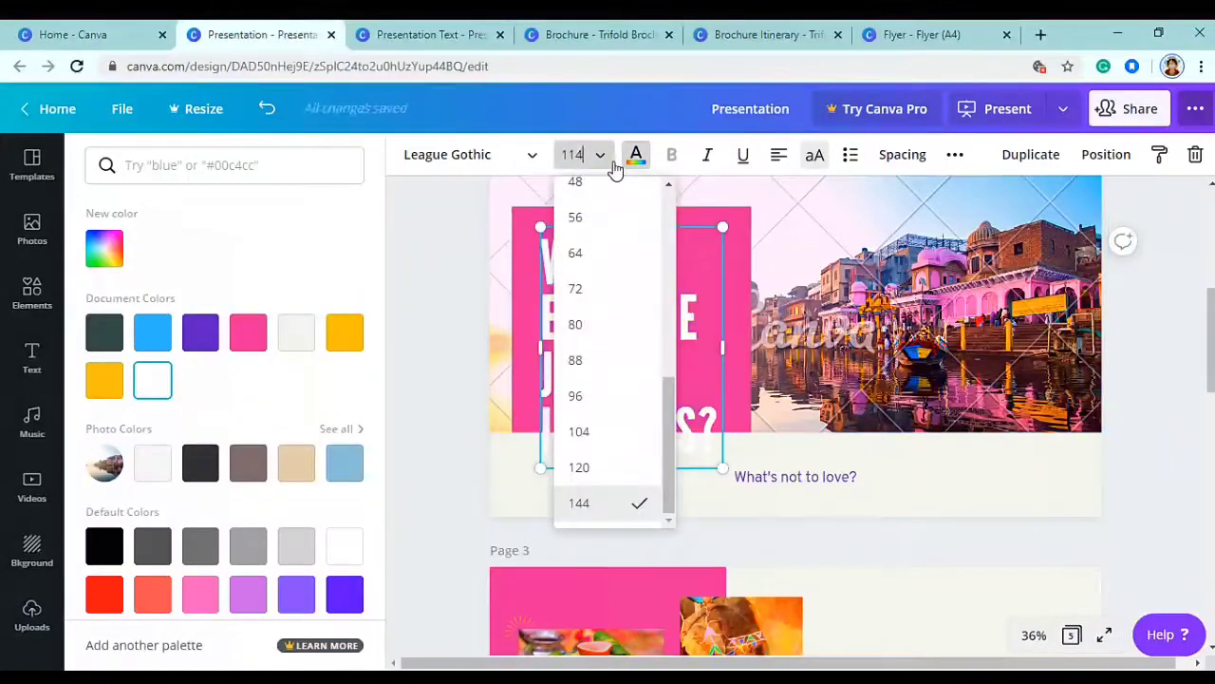
{"action": "type", "text": "4"}
{"action": "key", "text": "Return"}
- Tint the title box #f36589 and delete the background city photo
{"action": "left_click", "coordinate": [602, 222]}
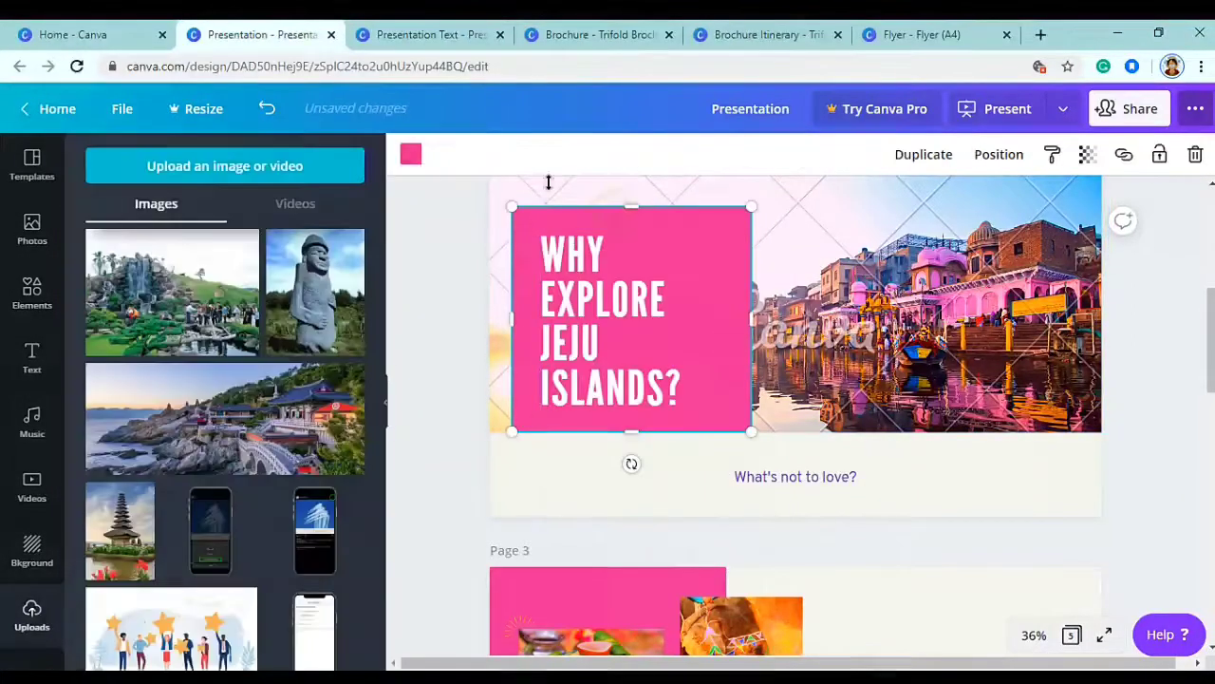
{"action": "left_click", "coordinate": [411, 155]}
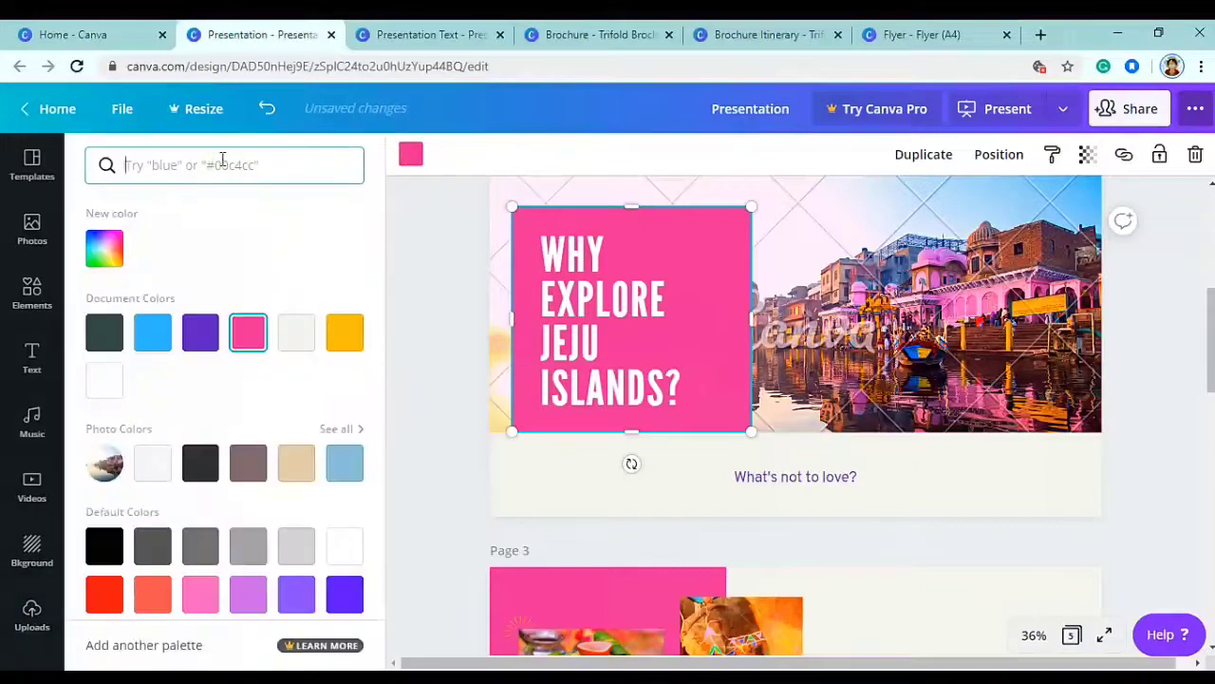
{"action": "left_click", "coordinate": [222, 165]}
{"action": "type", "text": "#f36589"}
{"action": "left_click", "coordinate": [104, 247]}
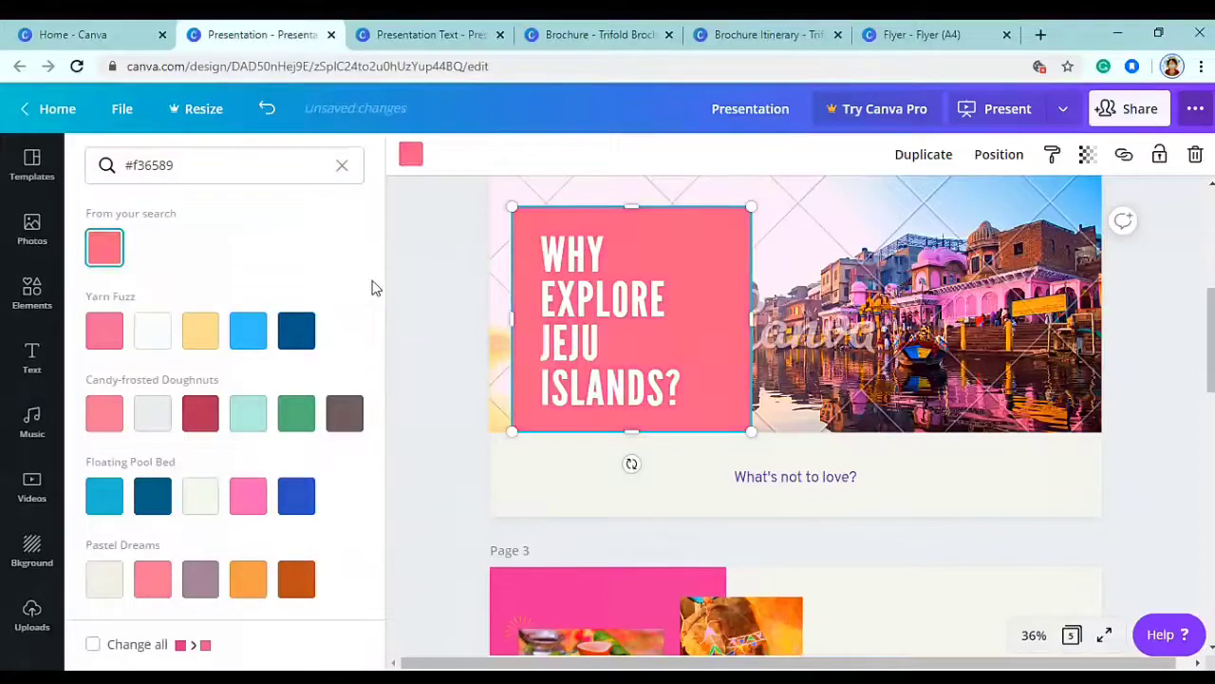
{"action": "left_click", "coordinate": [947, 357]}
{"action": "key", "text": "Delete"}
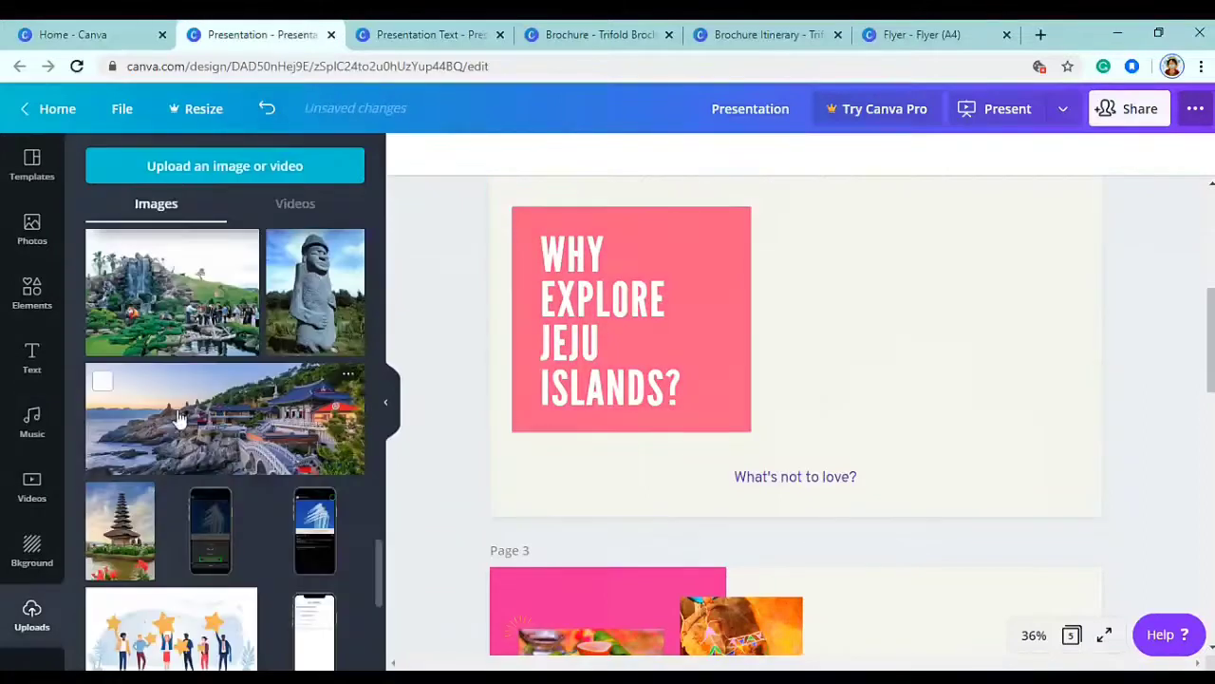
- Add the waterfall photo, stretch it full-width and send it behind the pink title box
{"action": "scroll", "coordinate": [240, 459], "scroll_direction": "up", "scroll_amount": 4}
{"action": "scroll", "coordinate": [239, 460], "scroll_direction": "down", "scroll_amount": 1}
{"action": "left_click", "coordinate": [225, 522]}
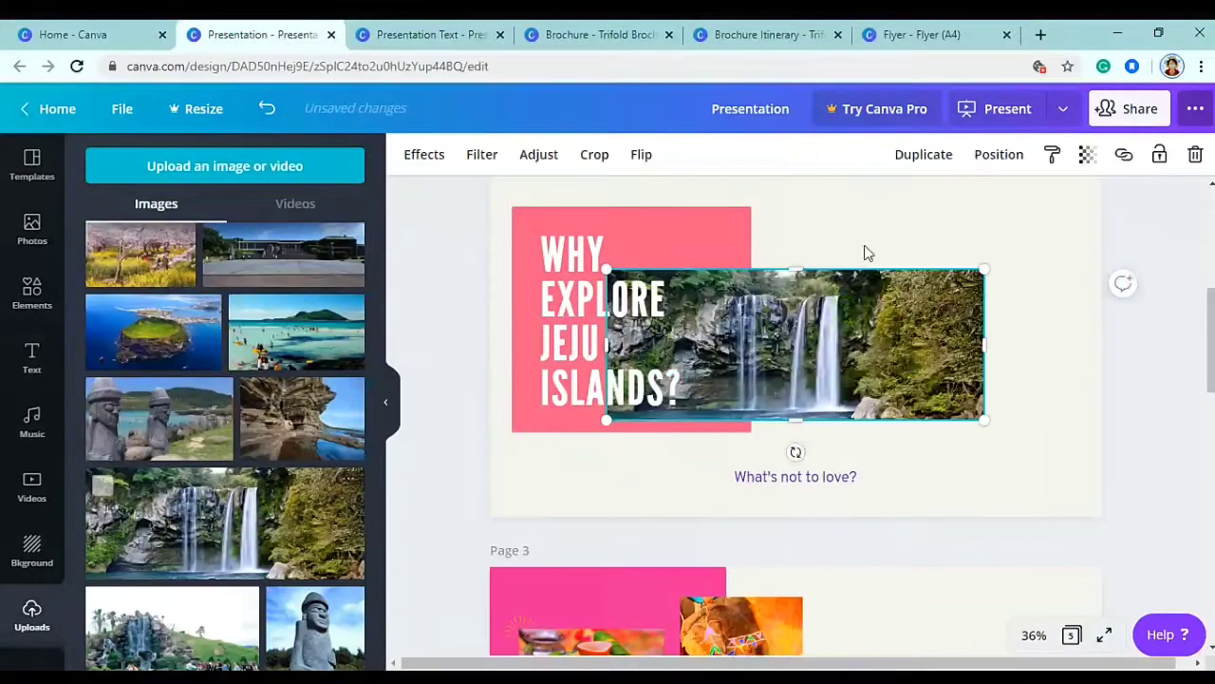
{"action": "left_click_drag", "start_coordinate": [740, 247], "coordinate": [632, 154]}
{"action": "scroll", "coordinate": [832, 391], "scroll_direction": "up", "scroll_amount": 2}
{"action": "left_click_drag", "start_coordinate": [867, 423], "coordinate": [1095, 528]}
{"action": "right_click", "coordinate": [892, 340]}
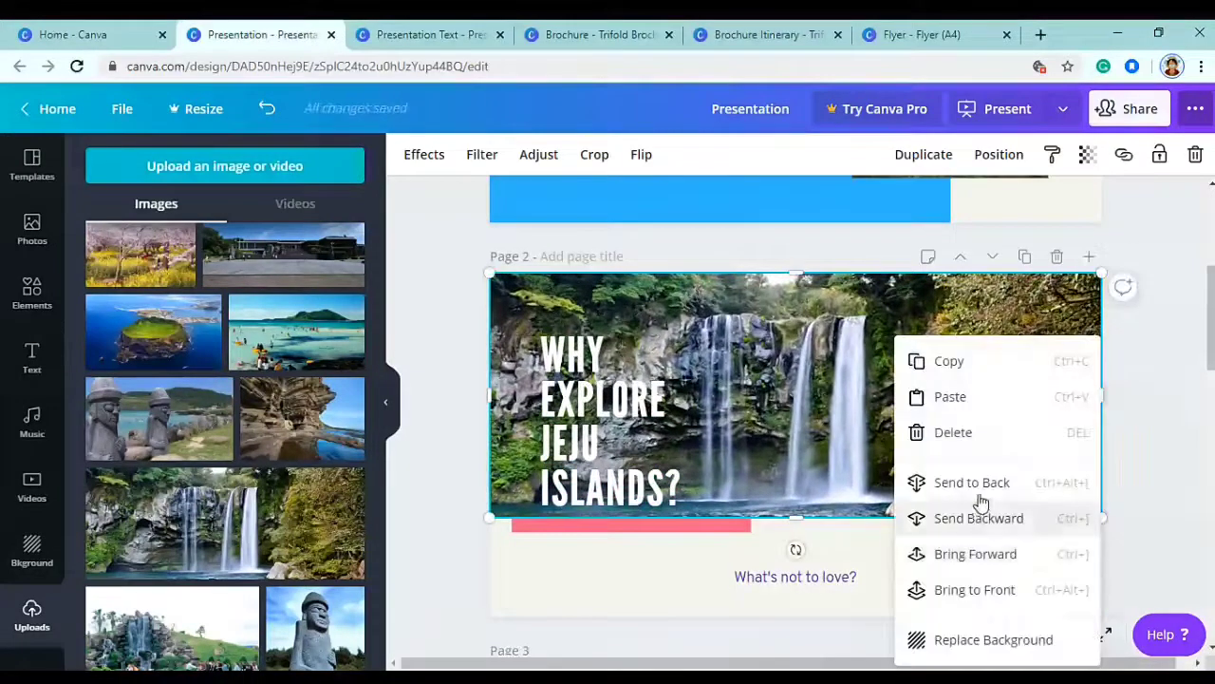
{"action": "left_click", "coordinate": [950, 482]}
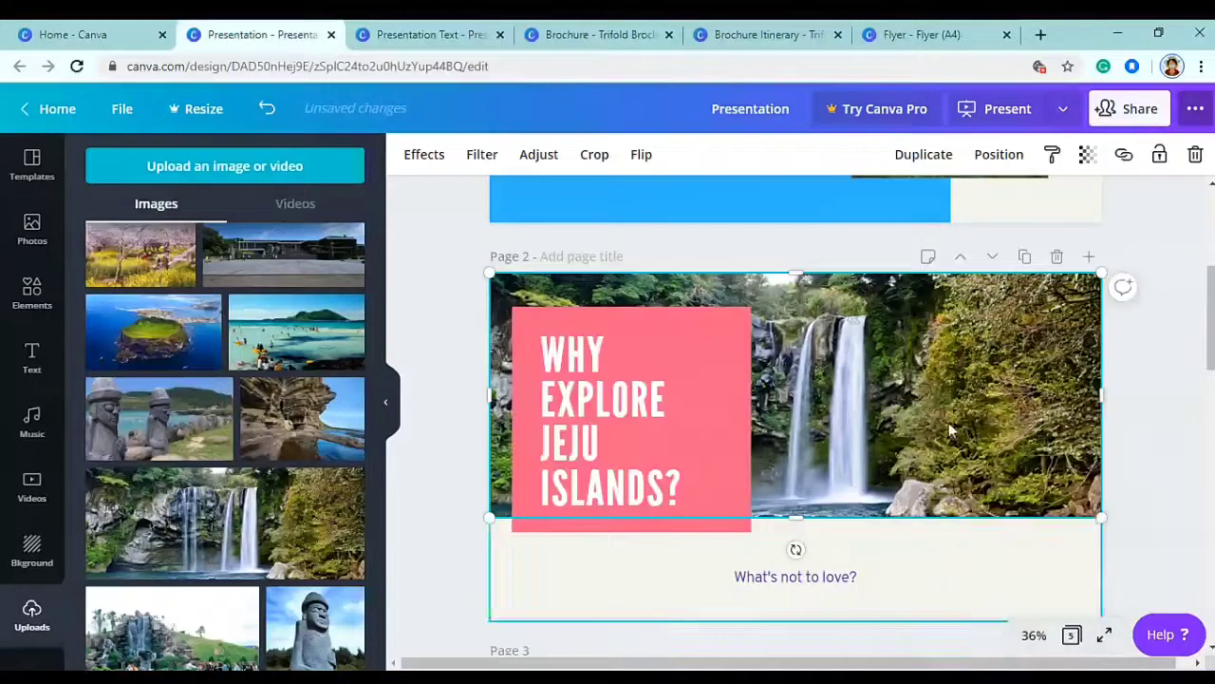
- Reposition and enlarge the waterfall photo to fill the top of page 2
{"action": "left_click", "coordinate": [1038, 405]}
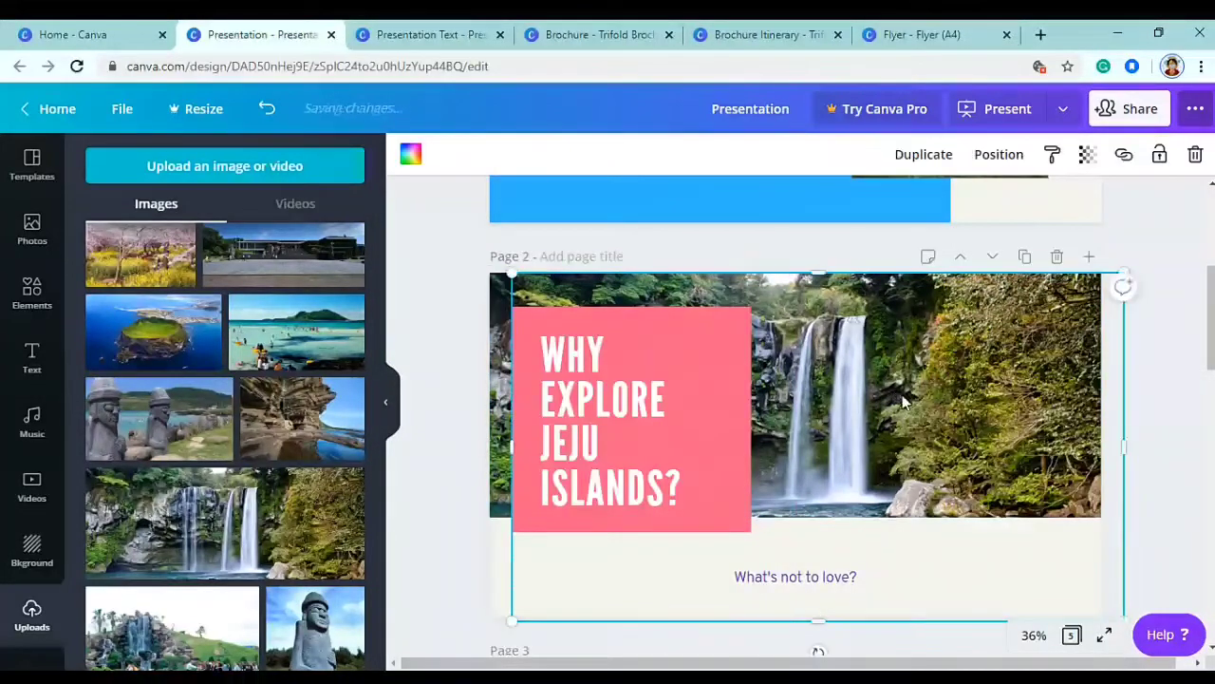
{"action": "key", "text": "ctrl+z"}
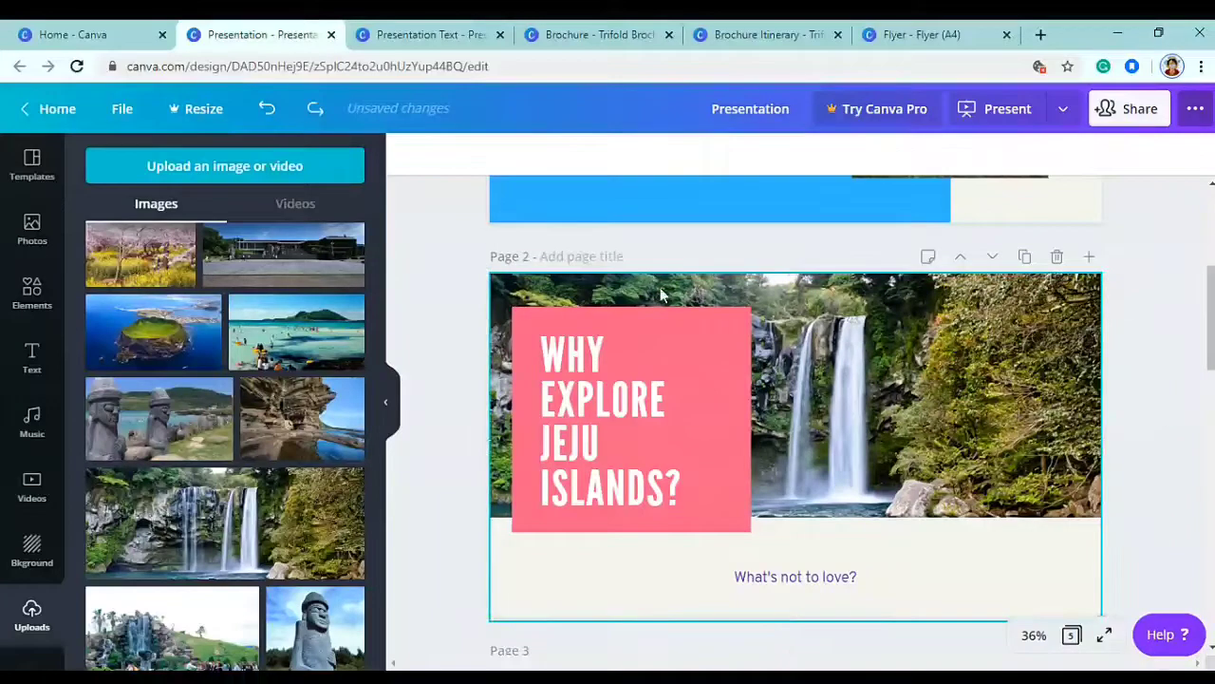
{"action": "left_click", "coordinate": [1145, 472]}
{"action": "left_click", "coordinate": [1030, 558]}
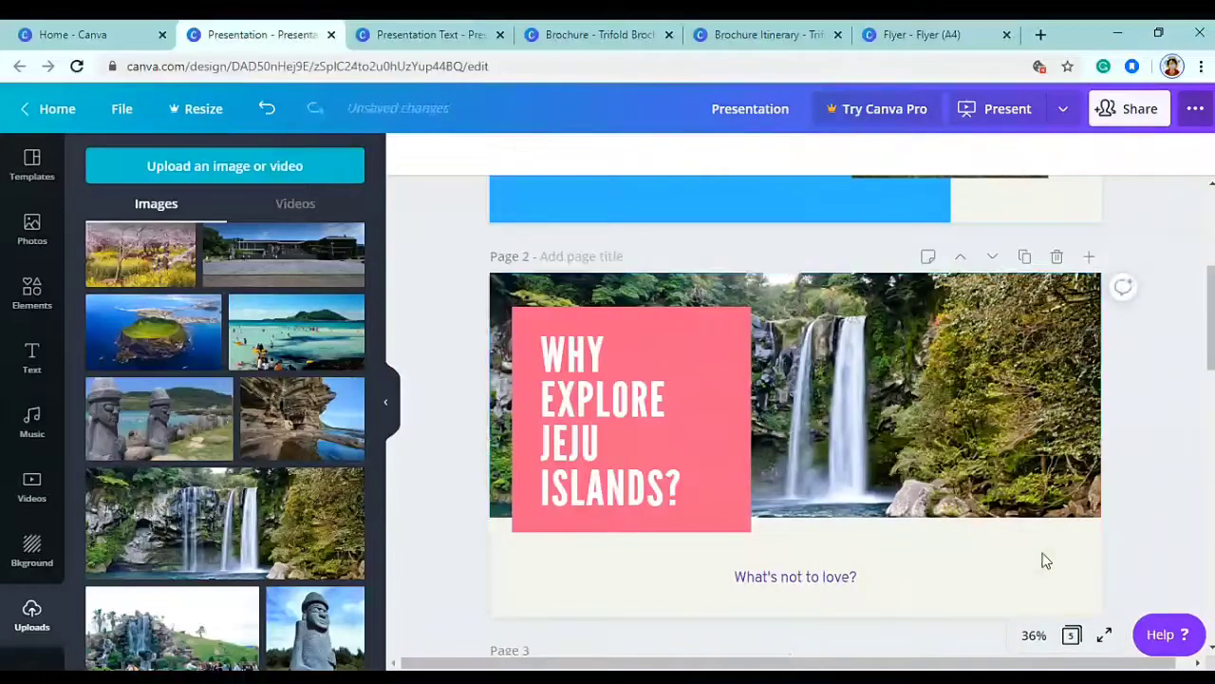
{"action": "left_click_drag", "start_coordinate": [992, 454], "coordinate": [1045, 418]}
{"action": "left_click_drag", "start_coordinate": [512, 273], "coordinate": [491, 257]}
{"action": "left_click", "coordinate": [1185, 432]}
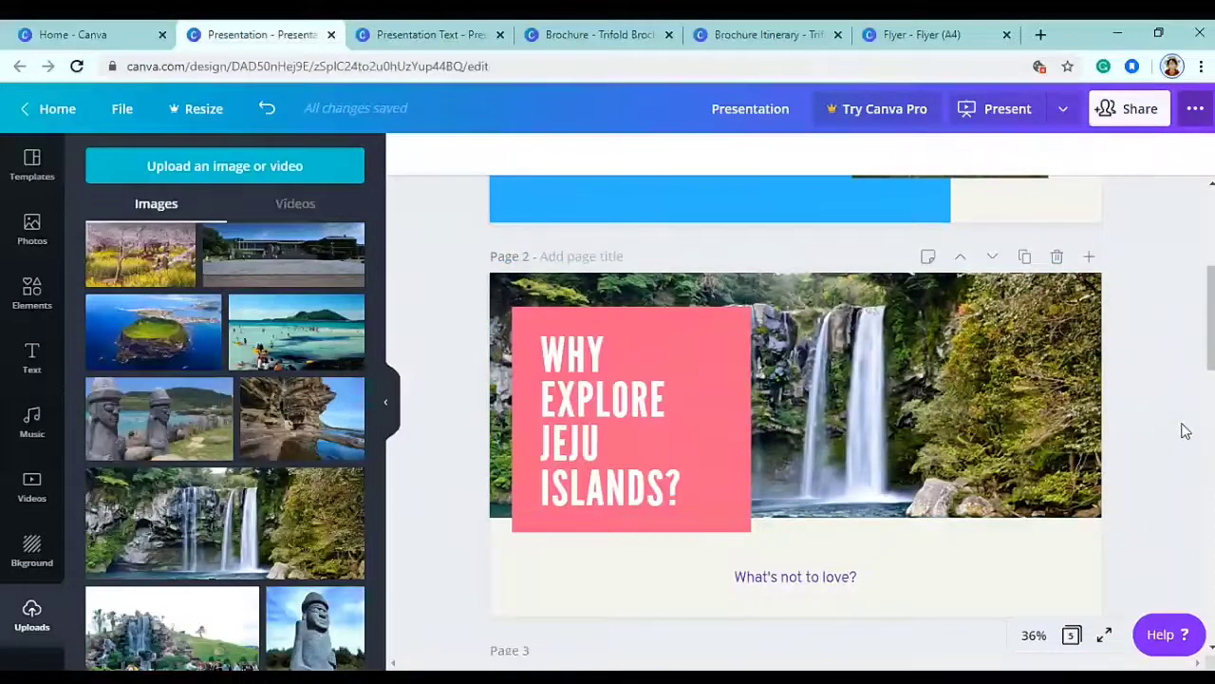
- Rewrite the page 3 title to end with JEJU ISLANDS and colour it blue
{"action": "scroll", "coordinate": [1171, 422], "scroll_direction": "down", "scroll_amount": 5}
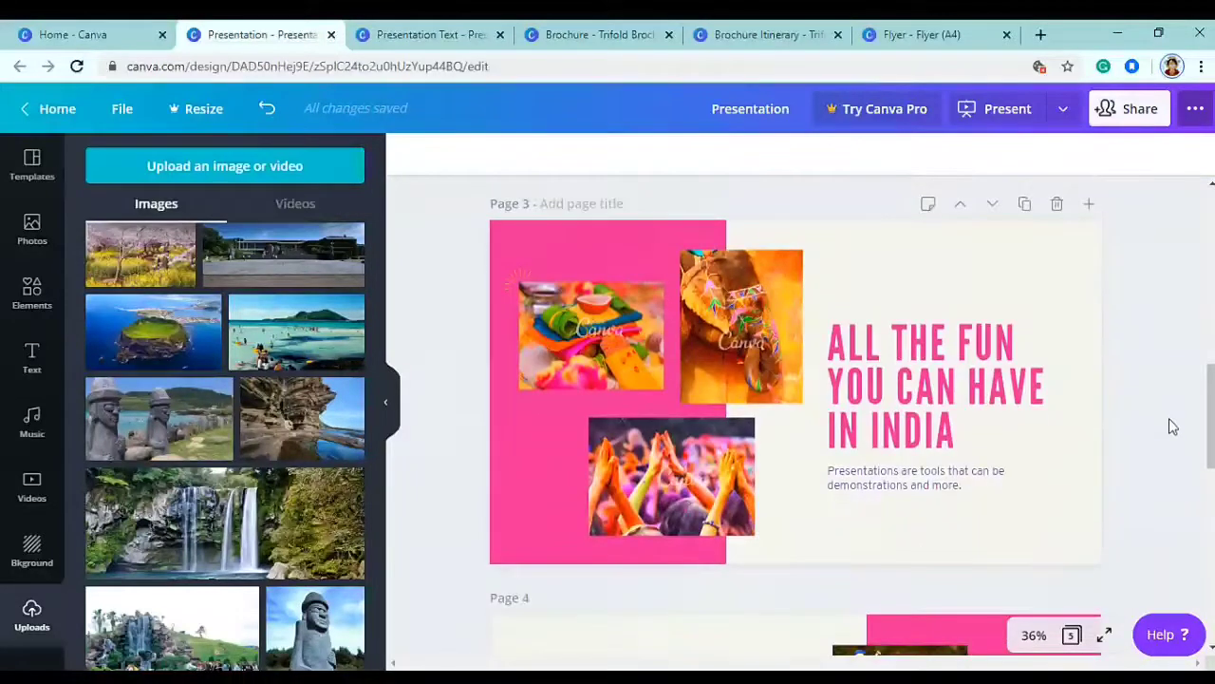
{"action": "left_click", "coordinate": [959, 441]}
{"action": "left_click_drag", "start_coordinate": [954, 433], "coordinate": [969, 397]}
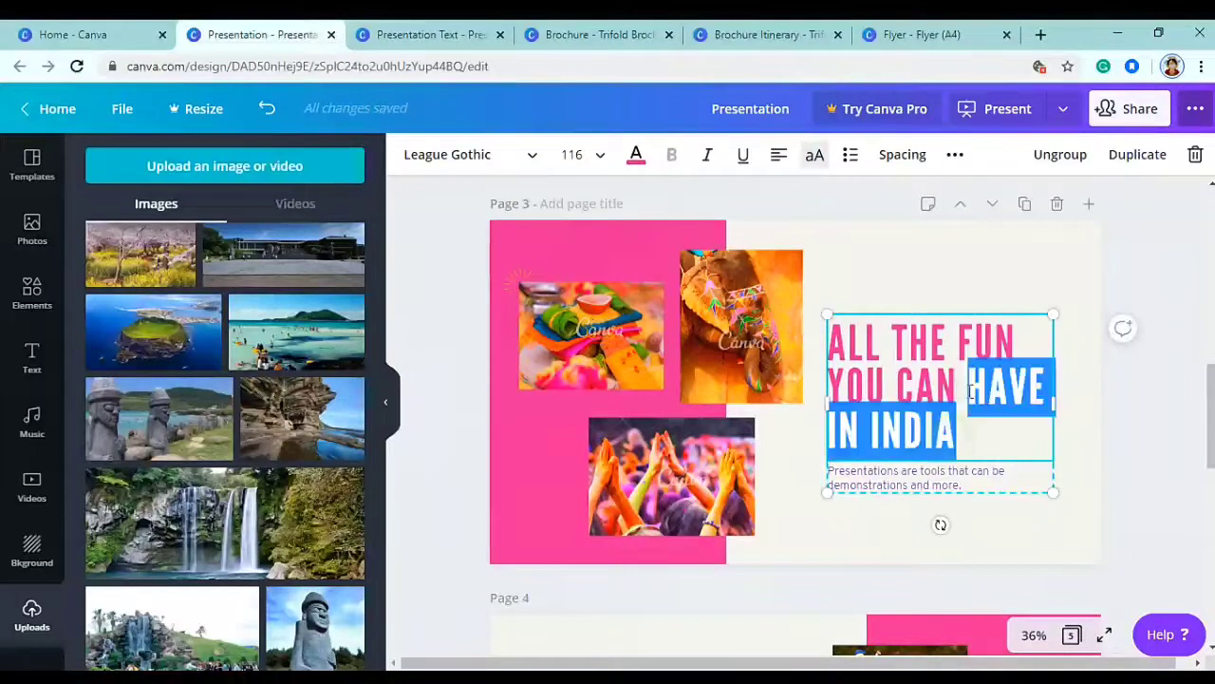
{"action": "key", "text": "BackSpace"}
{"action": "key", "text": "Return"}
{"action": "type", "text": "HA"}
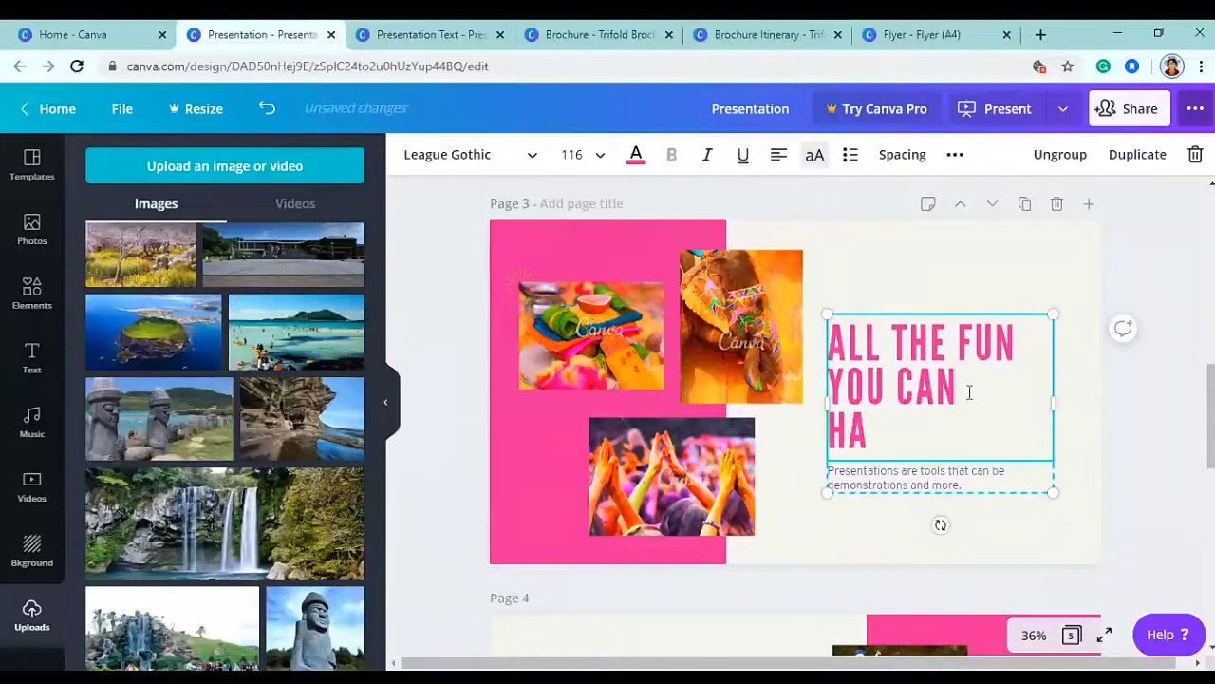
{"action": "key", "text": "Return"}
{"action": "type", "text": "JEJU ISLANDS"}
{"action": "key", "text": "ctrl+a"}
{"action": "left_click", "coordinate": [636, 155]}
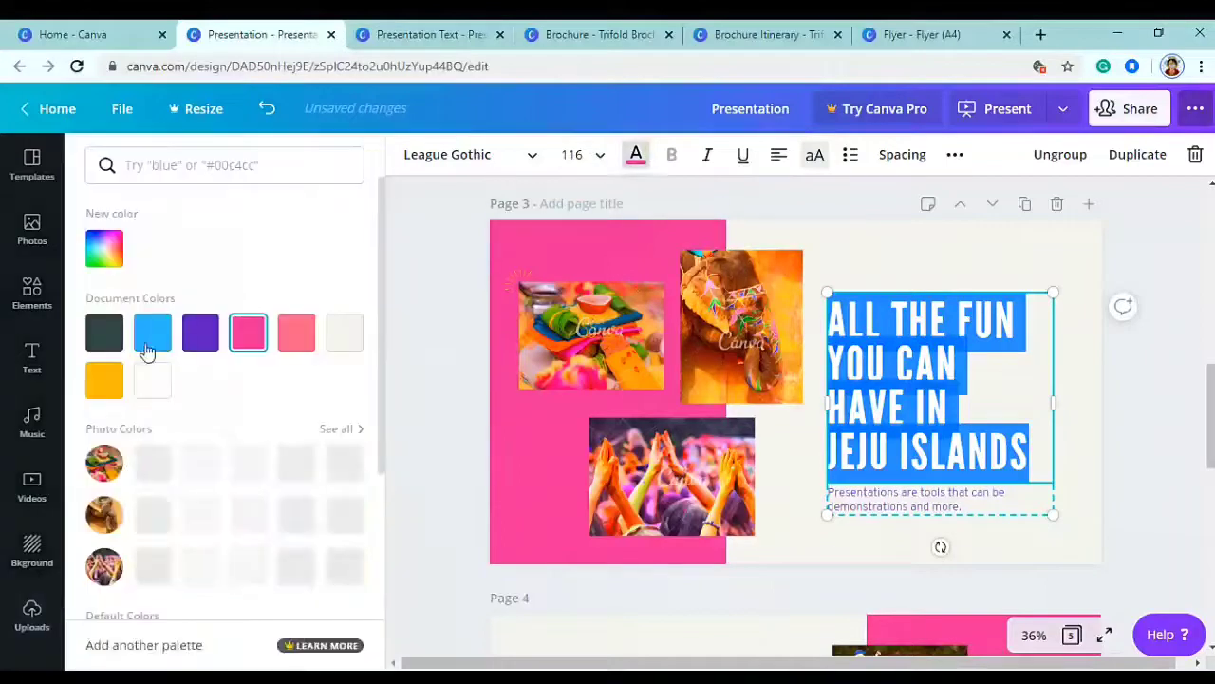
{"action": "key", "text": "Escape"}
{"action": "key", "text": "Escape"}
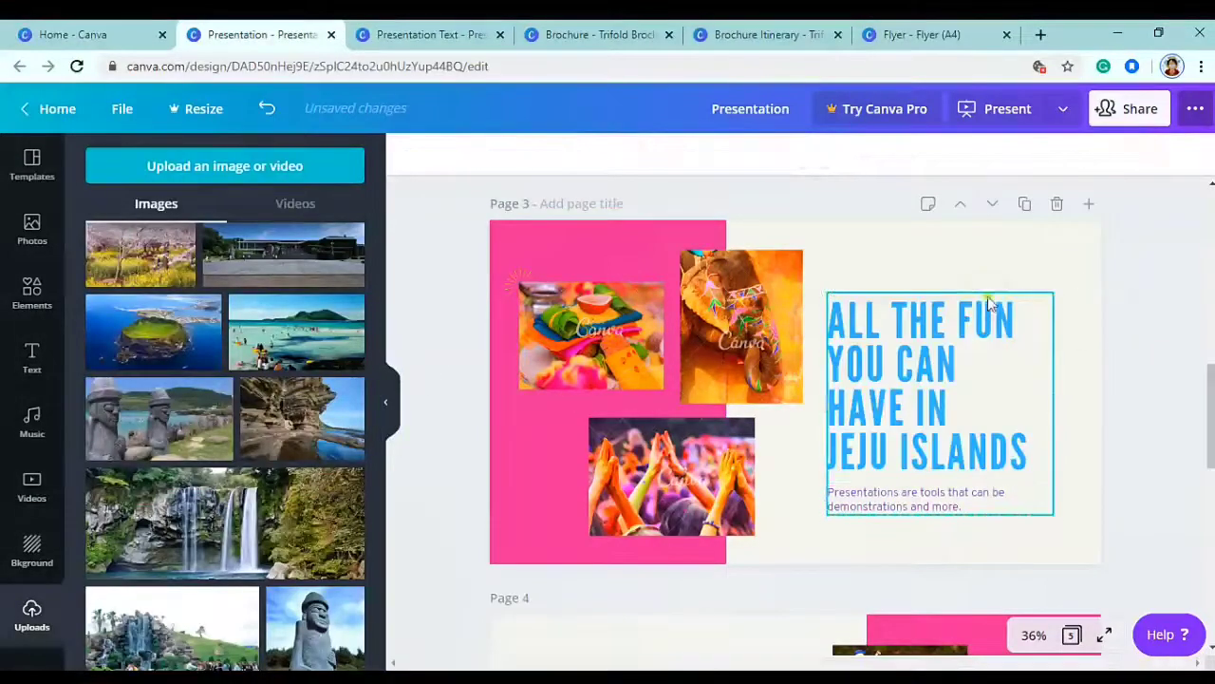
- Delete the subtitle and the elephant, food and festival photos from page 3
{"action": "left_click", "coordinate": [975, 501]}
{"action": "key", "text": "Delete"}
{"action": "left_click", "coordinate": [928, 418]}
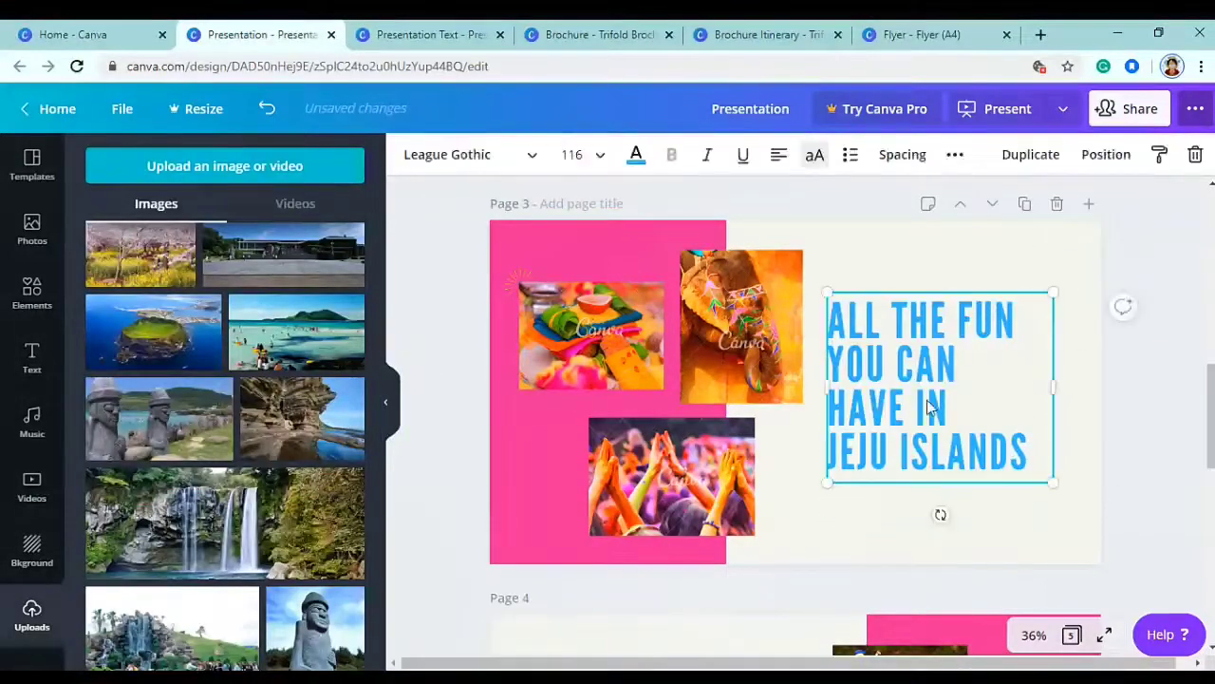
{"action": "left_click_drag", "start_coordinate": [929, 417], "coordinate": [942, 435]}
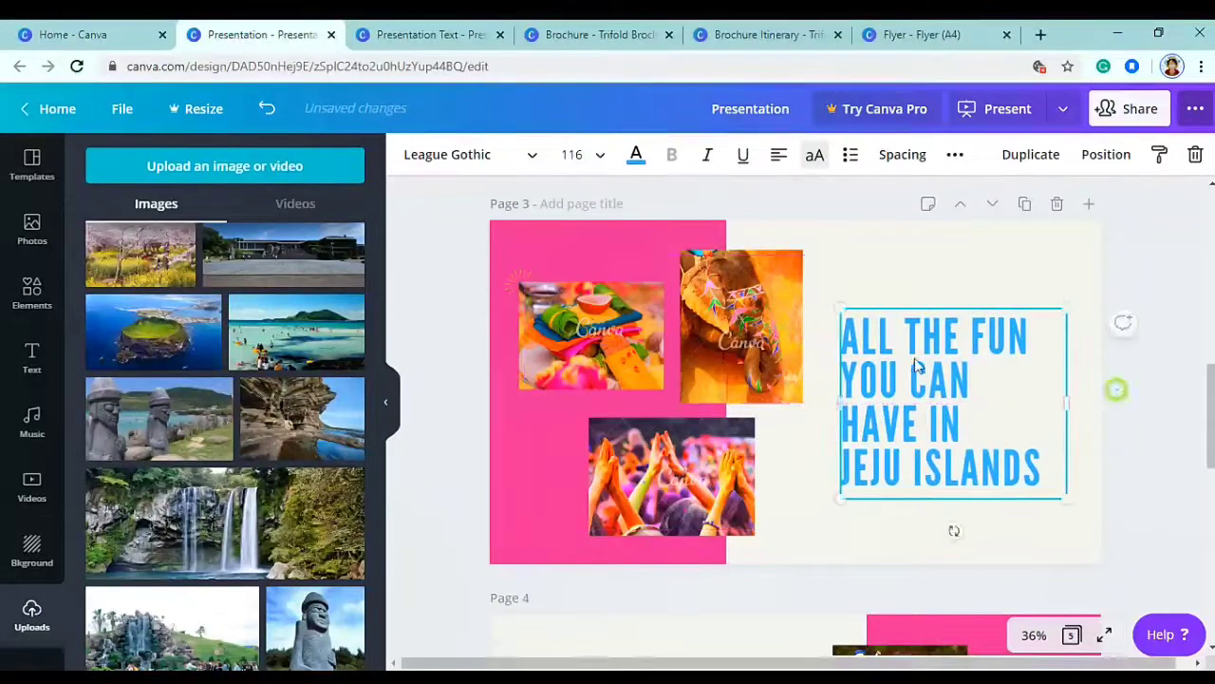
{"action": "left_click", "coordinate": [779, 344]}
{"action": "key", "text": "Delete"}
{"action": "left_click", "coordinate": [562, 305]}
{"action": "key", "text": "Delete"}
{"action": "left_click", "coordinate": [520, 280]}
{"action": "left_click", "coordinate": [627, 475]}
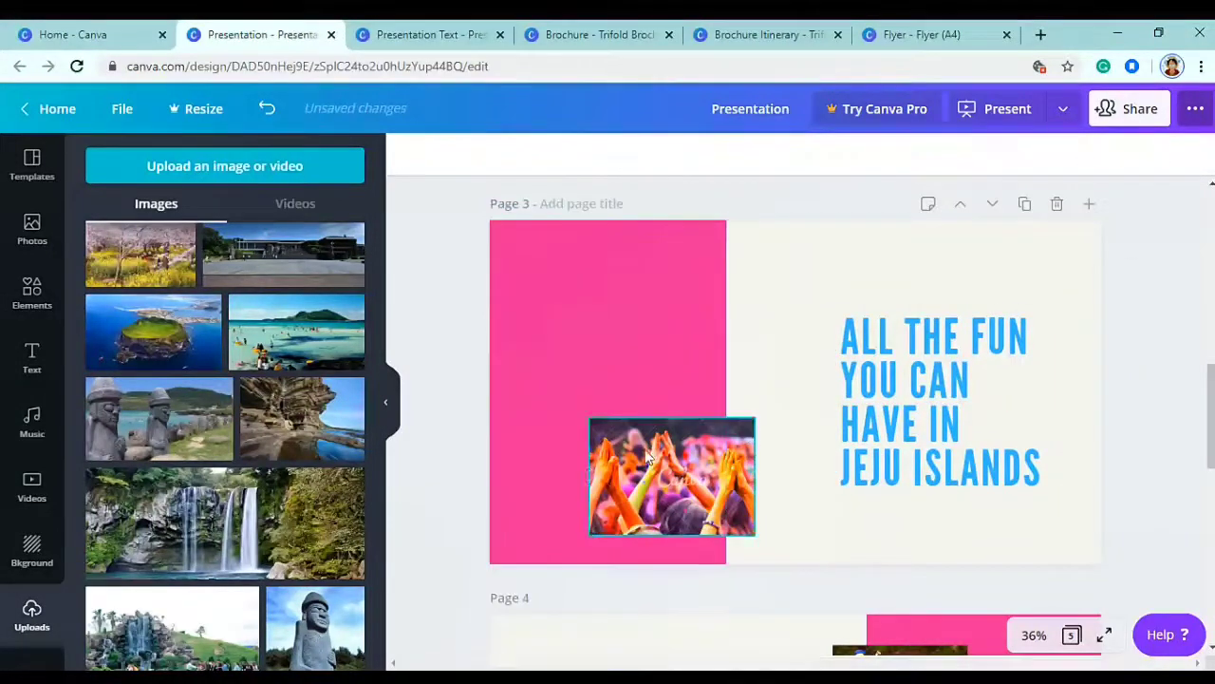
{"action": "key", "text": "Delete"}
{"action": "left_click", "coordinate": [568, 355]}
- Add the beach photo and size it onto the pink area of page 3
{"action": "left_click", "coordinate": [301, 351]}
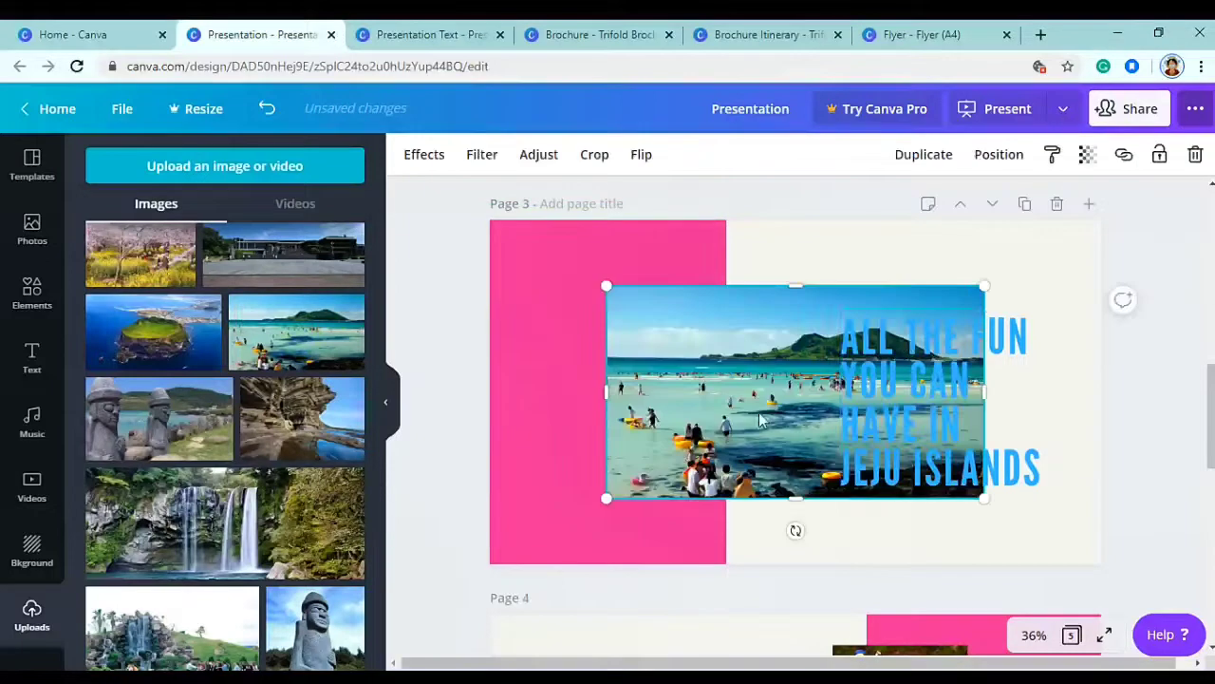
{"action": "left_click_drag", "start_coordinate": [986, 278], "coordinate": [848, 364]}
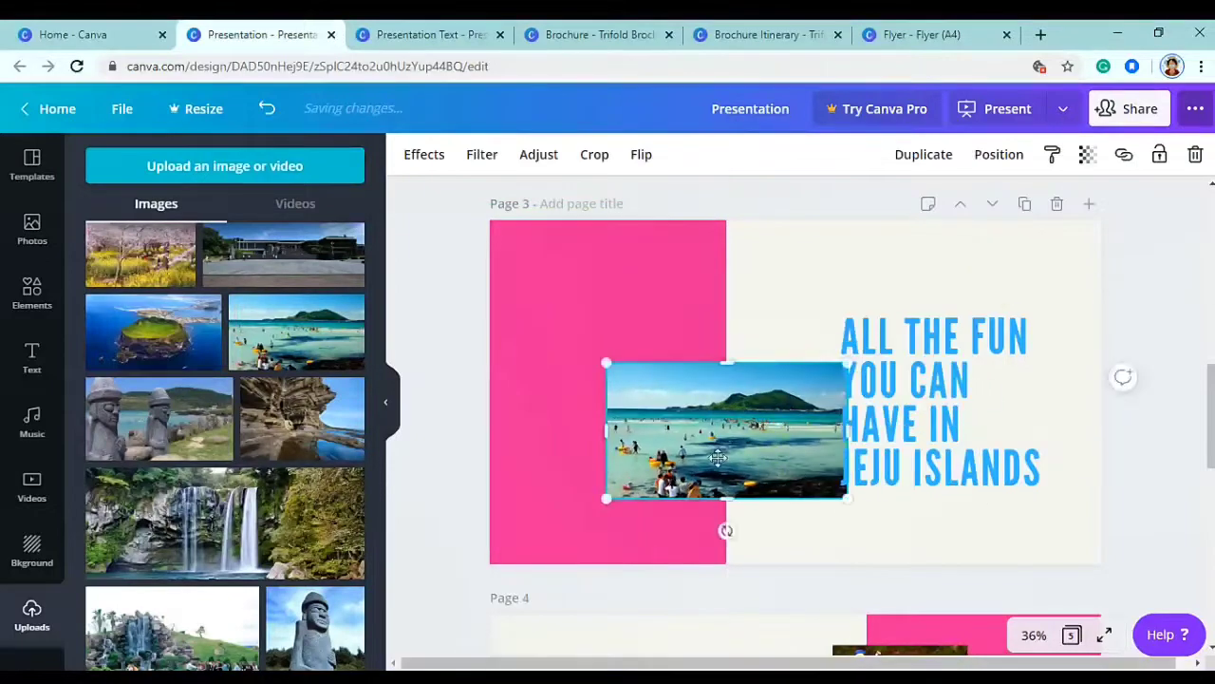
{"action": "left_click_drag", "start_coordinate": [729, 453], "coordinate": [682, 468]}
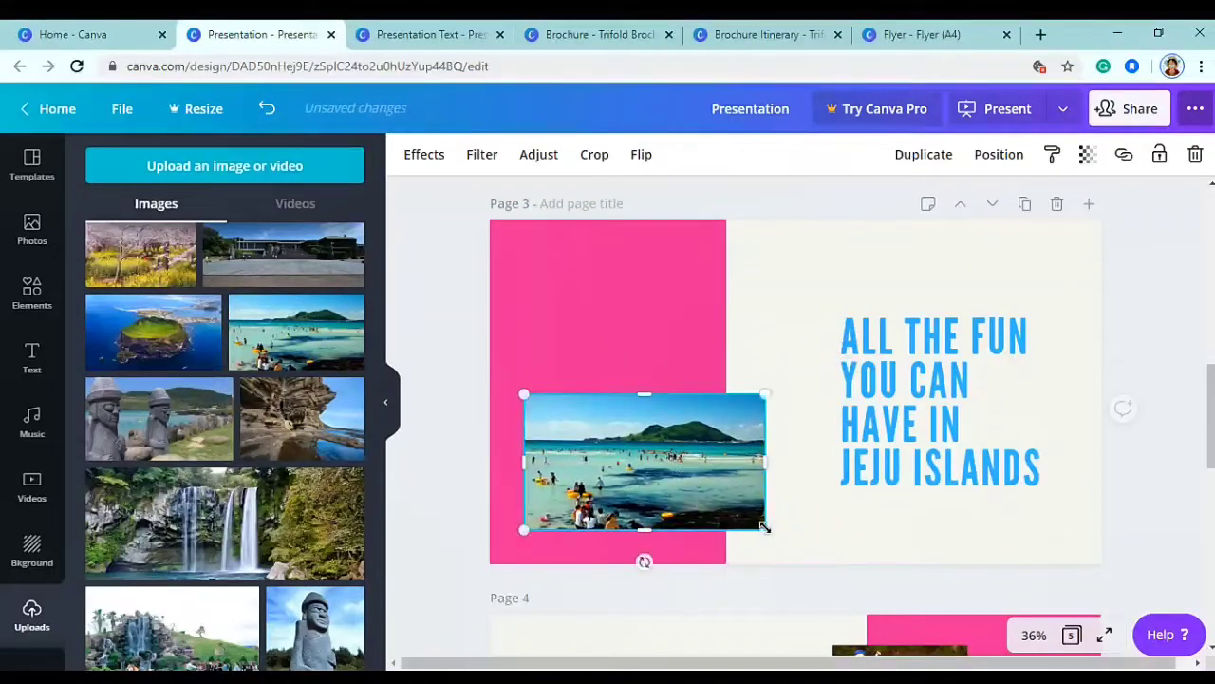
{"action": "left_click_drag", "start_coordinate": [765, 529], "coordinate": [787, 540]}
{"action": "left_click_drag", "start_coordinate": [683, 485], "coordinate": [695, 485]}
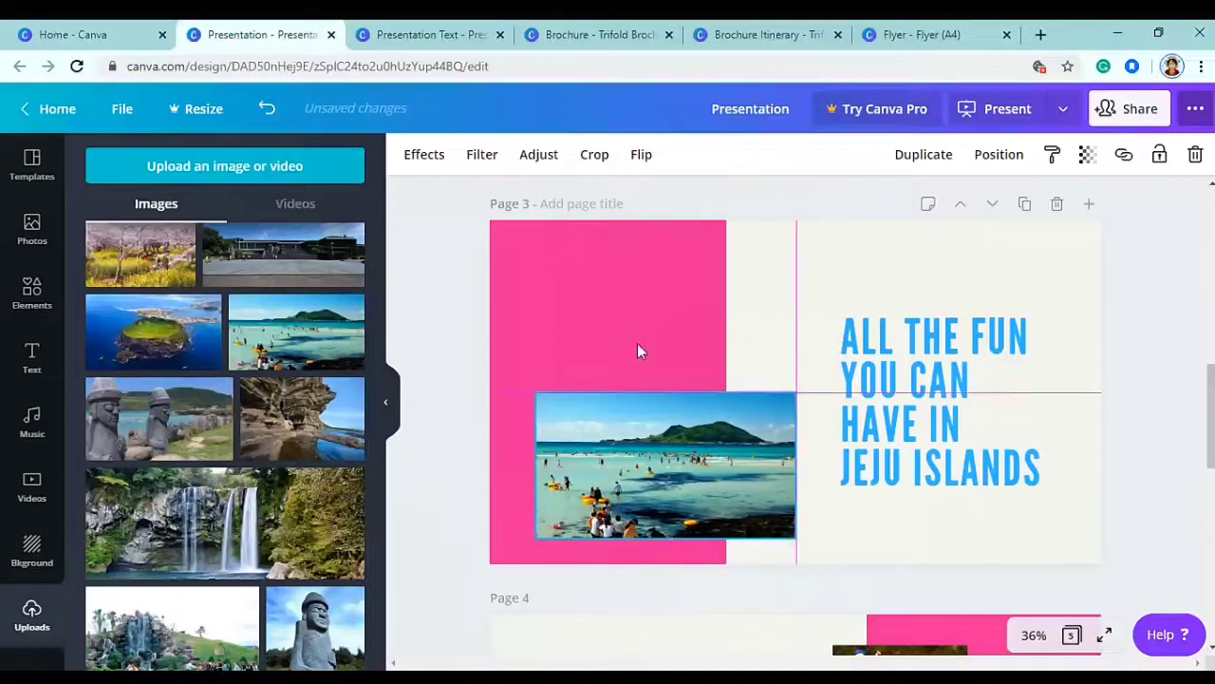
- Open the pink panel's colour options to recolour it coral
{"action": "left_click", "coordinate": [646, 370]}
{"action": "left_click", "coordinate": [410, 154]}
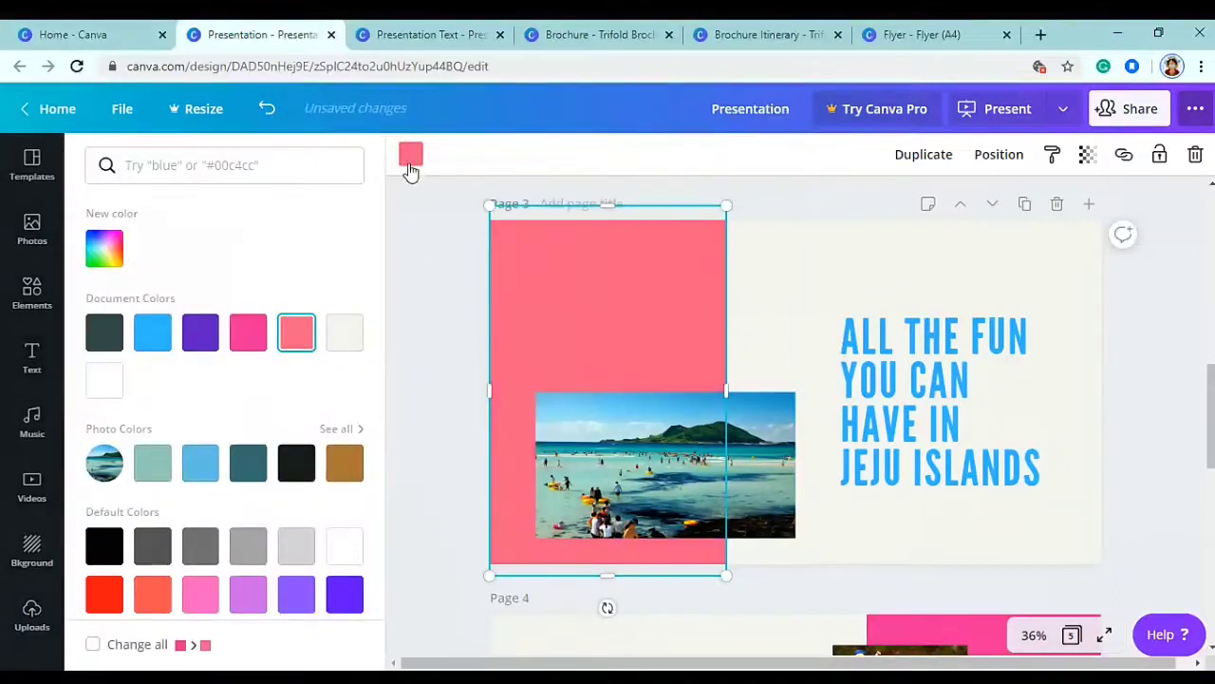
{"action": "left_click", "coordinate": [34, 623]}
- Add the rock and statue photos to page 3, shrink them and set them above the beach photo
{"action": "left_click_drag", "start_coordinate": [436, 427], "coordinate": [798, 393]}
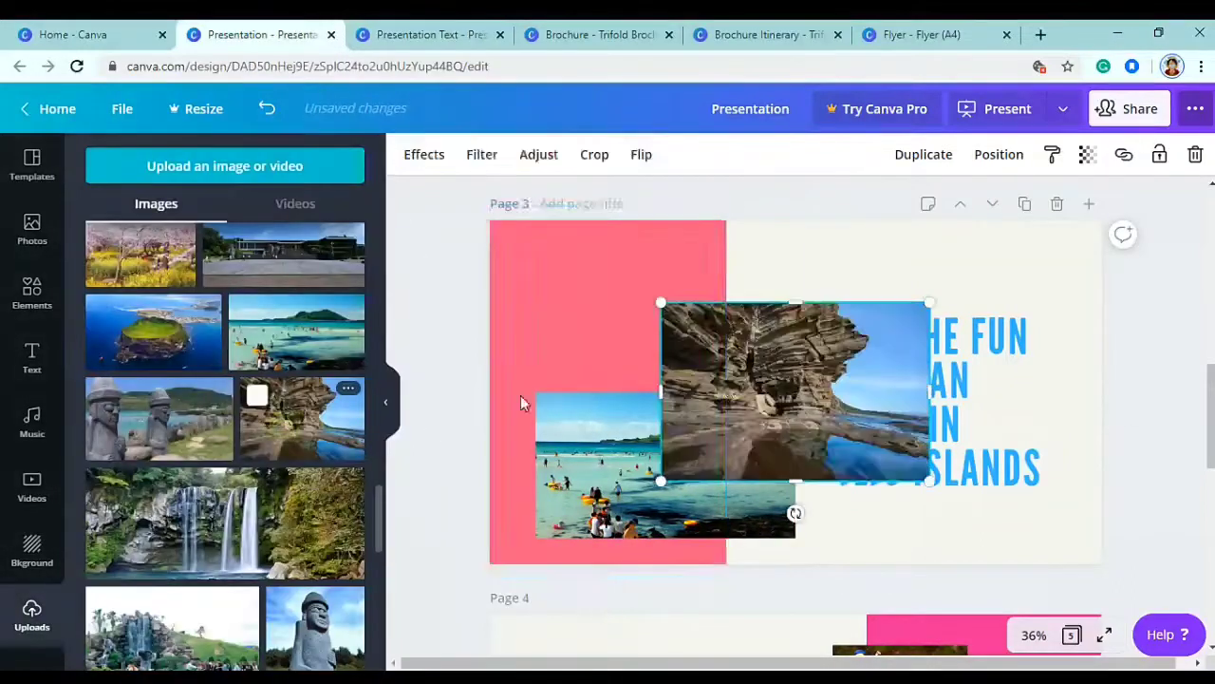
{"action": "left_click_drag", "start_coordinate": [930, 304], "coordinate": [752, 325]}
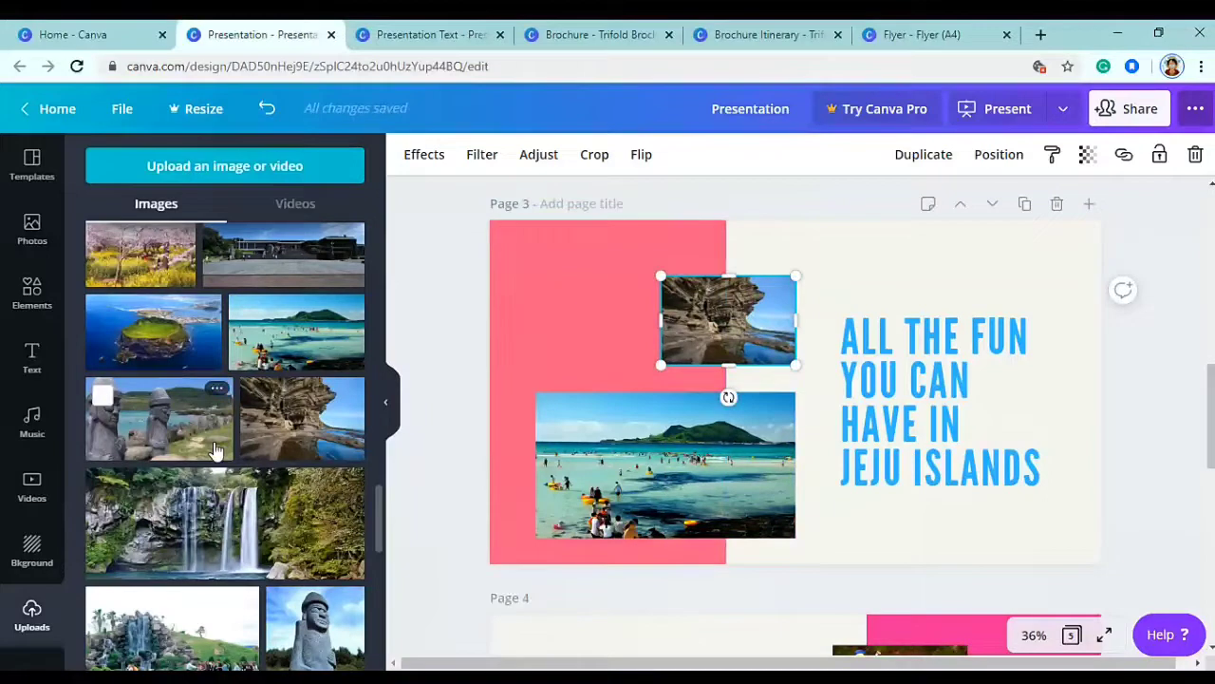
{"action": "left_click_drag", "start_coordinate": [190, 427], "coordinate": [647, 345]}
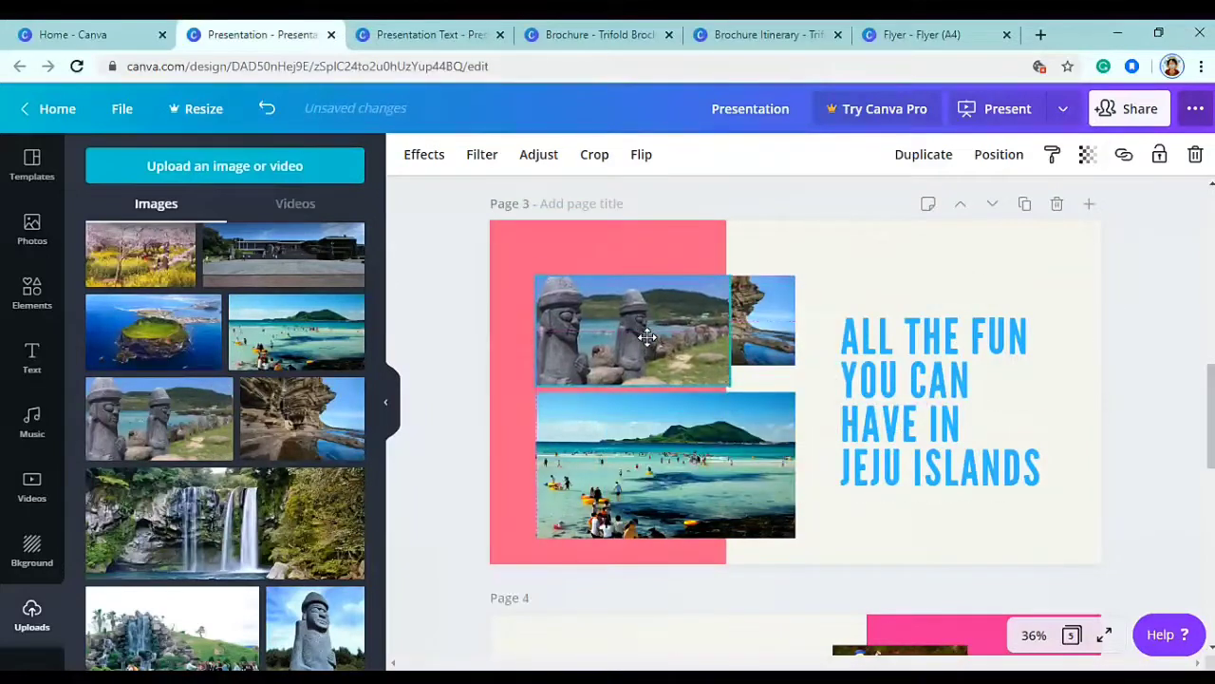
{"action": "left_click_drag", "start_coordinate": [733, 389], "coordinate": [684, 354]}
{"action": "left_click", "coordinate": [603, 313], "text": "shift"}
{"action": "left_click_drag", "start_coordinate": [741, 323], "coordinate": [730, 418]}
- Nudge the headline up slightly and group the rock, statue and beach photos together
{"action": "left_click", "coordinate": [730, 443], "text": "shift"}
{"action": "left_click", "coordinate": [918, 419], "text": "shift"}
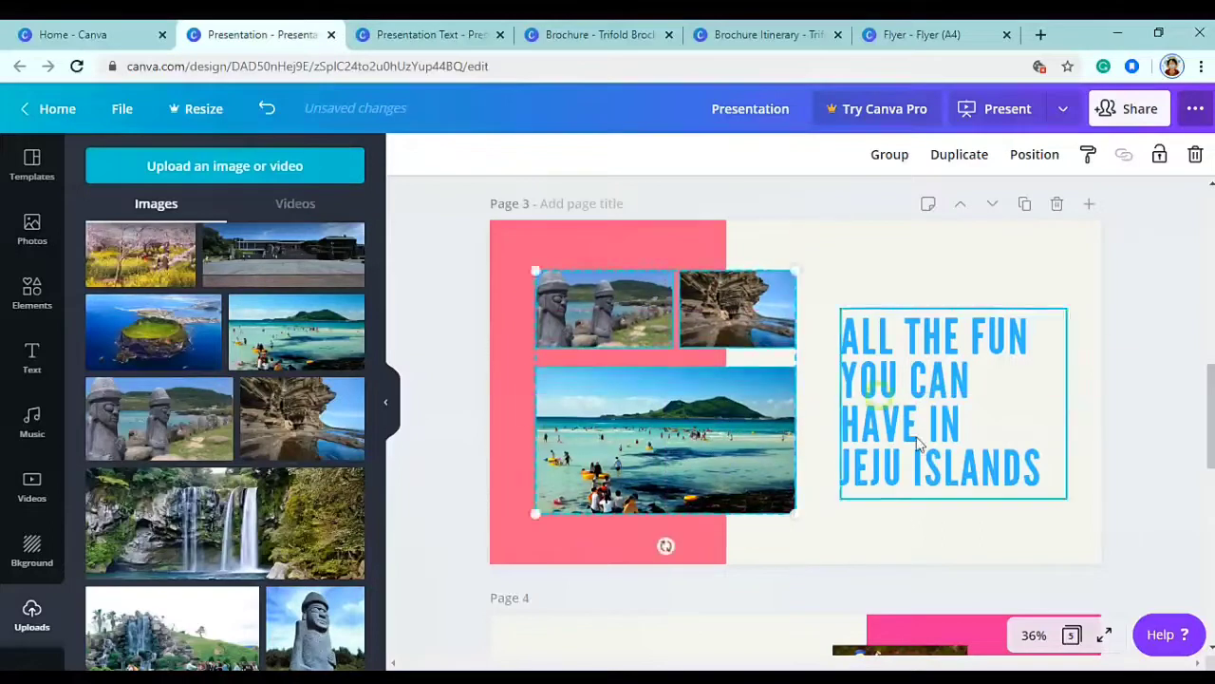
{"action": "left_click_drag", "start_coordinate": [917, 419], "coordinate": [918, 412]}
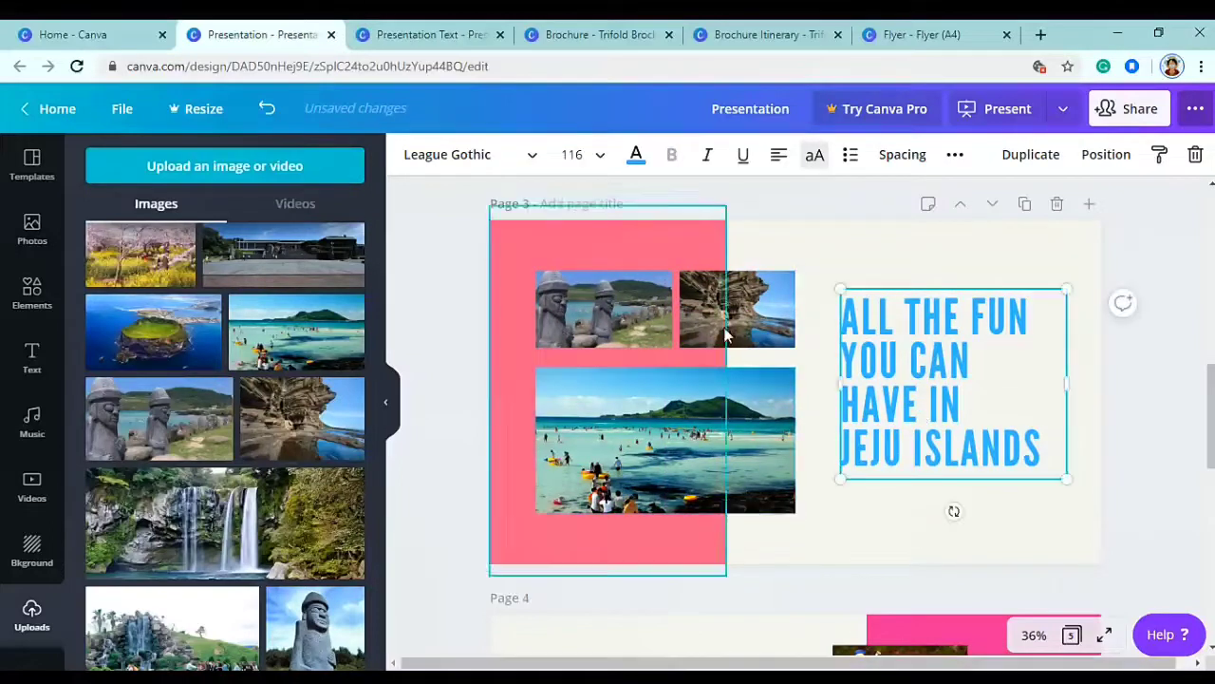
{"action": "left_click", "coordinate": [721, 352]}
{"action": "left_click", "coordinate": [806, 316]}
{"action": "left_click", "coordinate": [705, 322], "text": "shift"}
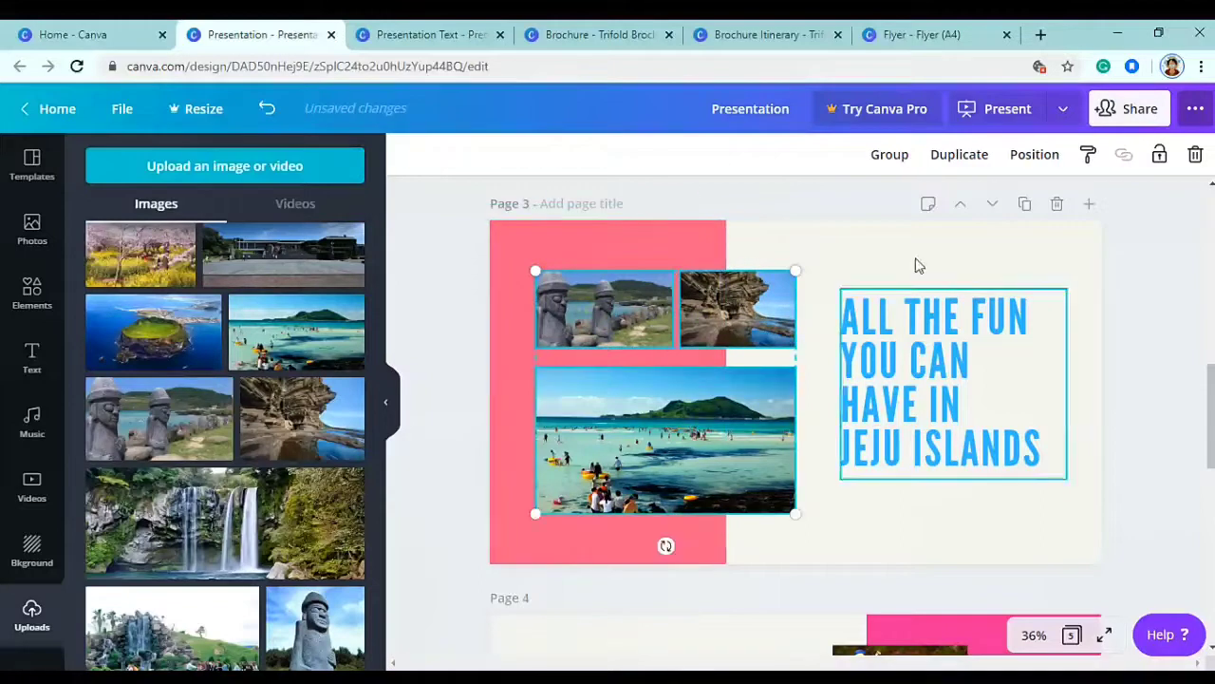
{"action": "left_click", "coordinate": [893, 156]}
- Centre the ALL THE FUN YOU CAN HAVE IN JEJU ISLANDS headline vertically beside the photo group
{"action": "left_click", "coordinate": [940, 380]}
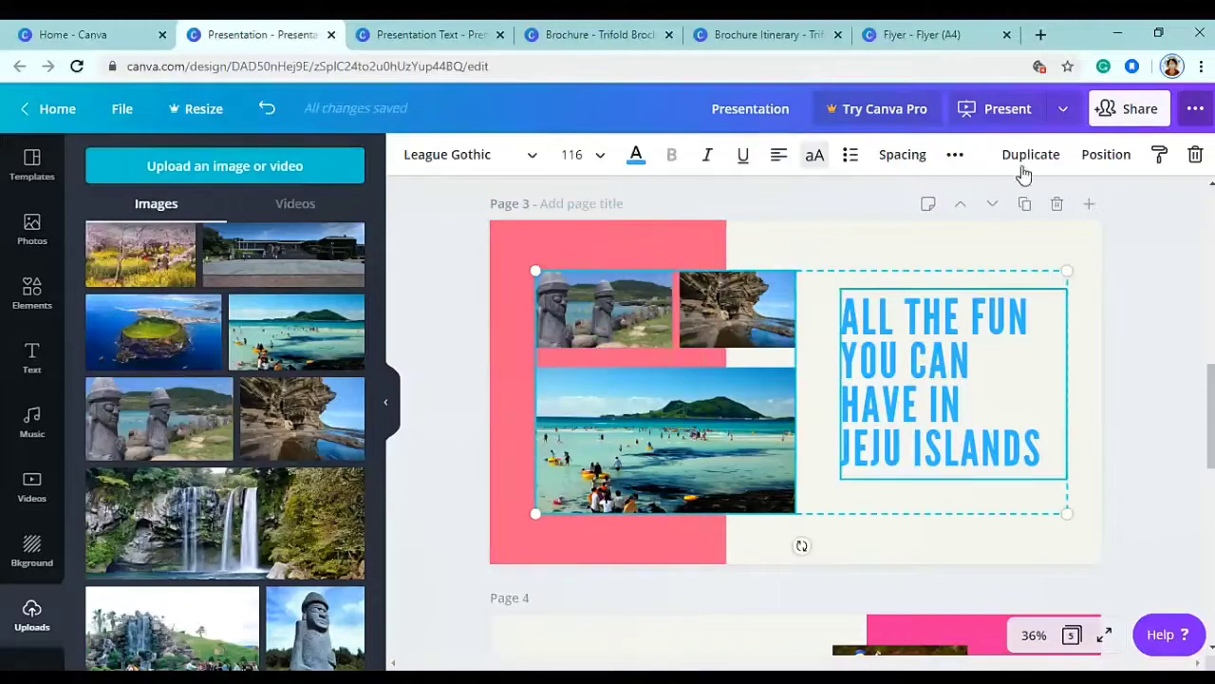
{"action": "left_click", "coordinate": [1106, 161]}
{"action": "left_click", "coordinate": [864, 318]}
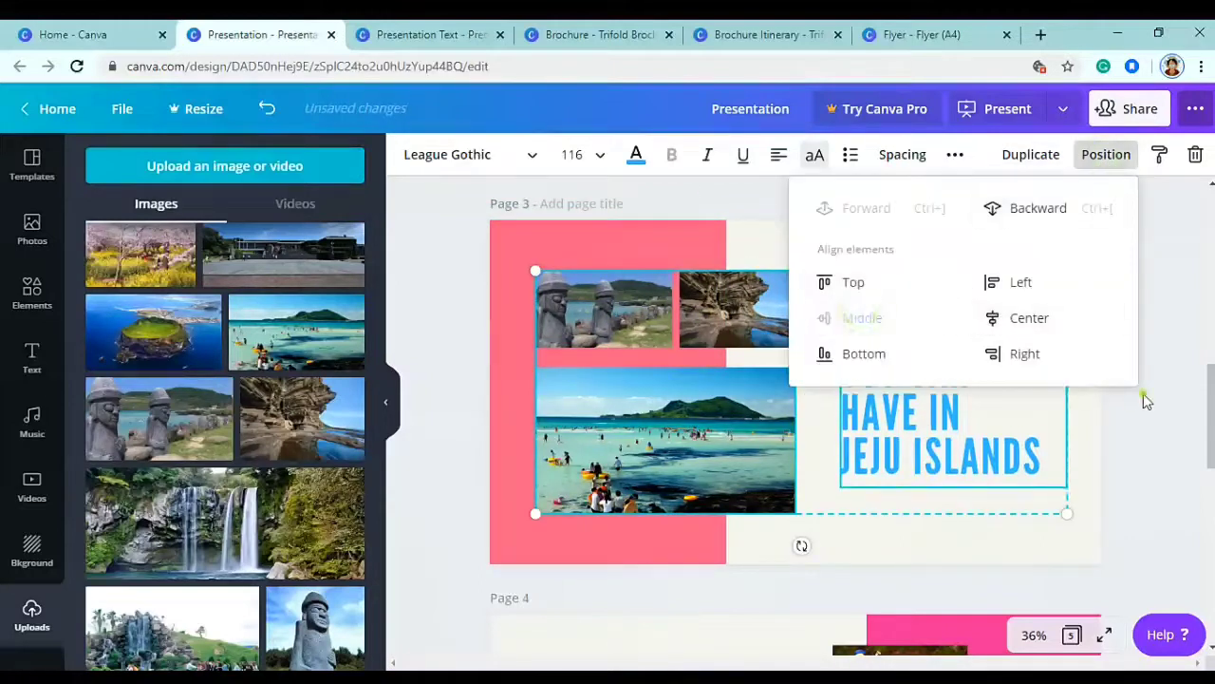
{"action": "left_click", "coordinate": [1126, 399]}
{"action": "left_click", "coordinate": [940, 380]}
{"action": "left_click", "coordinate": [1089, 386]}
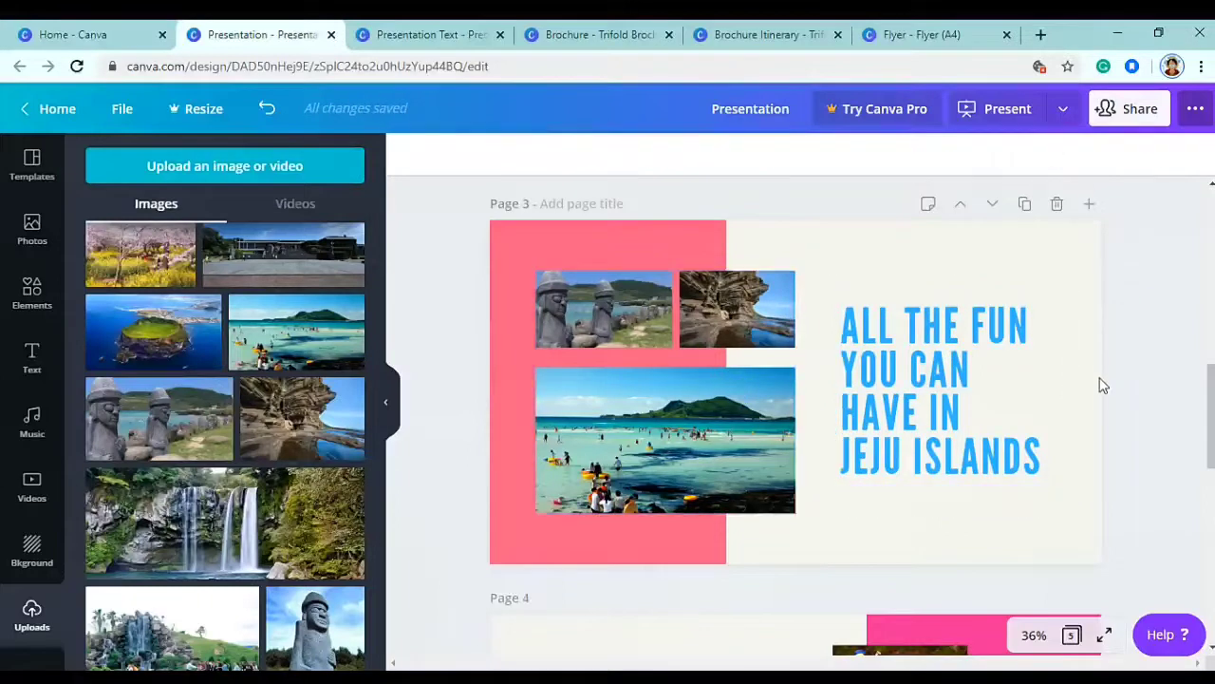
- Delete the activity description text on page 4
{"action": "scroll", "coordinate": [1109, 377], "scroll_direction": "down", "scroll_amount": 4}
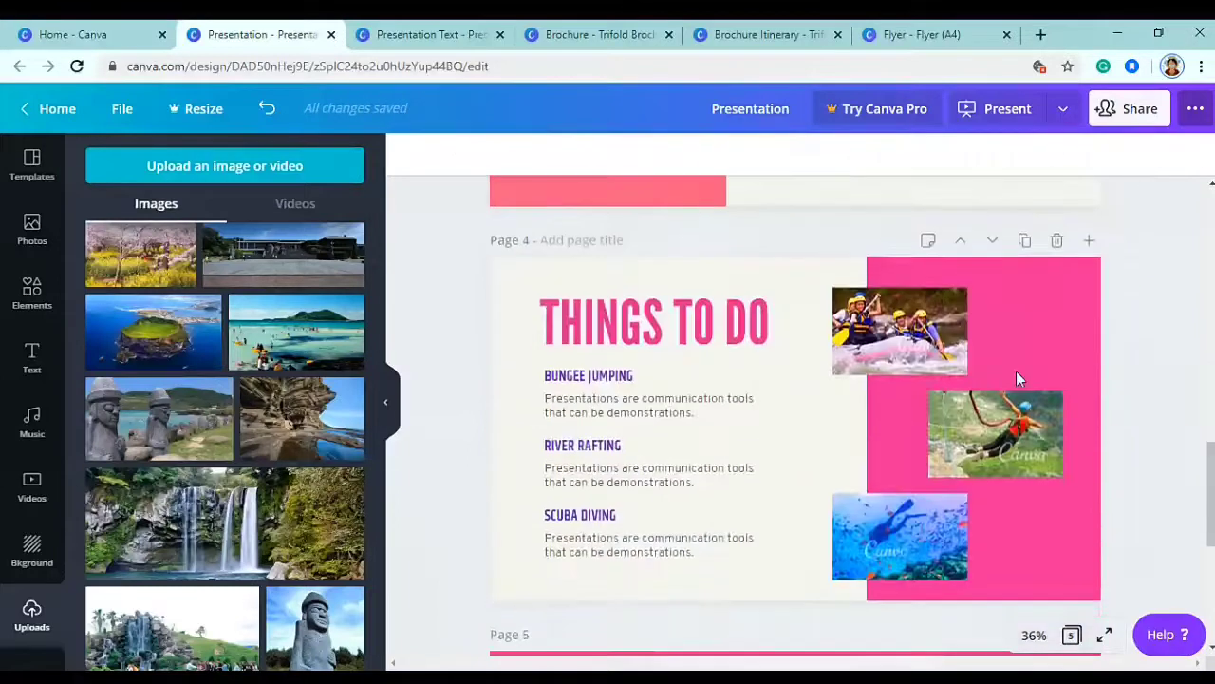
{"action": "left_click", "coordinate": [653, 409]}
{"action": "key", "text": "Delete"}
{"action": "key", "text": "Delete"}
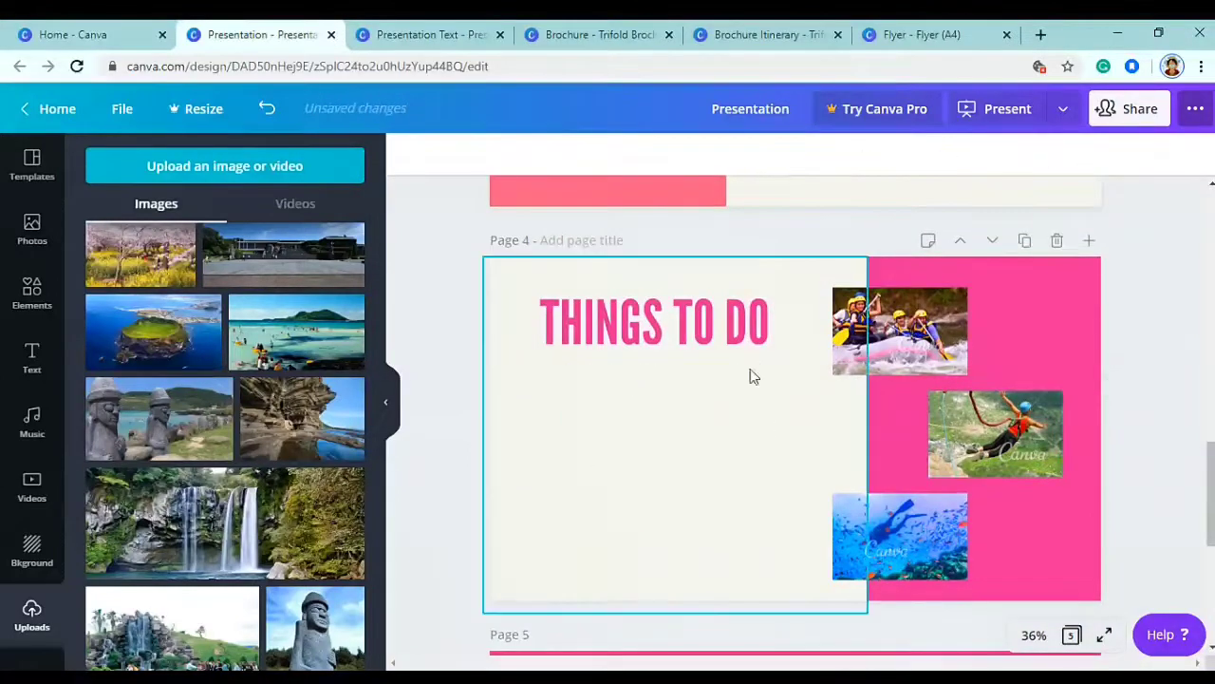
- Paste the five-item places-to-visit list from the prepared-text design below THINGS TO DO
{"action": "left_click", "coordinate": [461, 43]}
{"action": "left_click", "coordinate": [625, 323]}
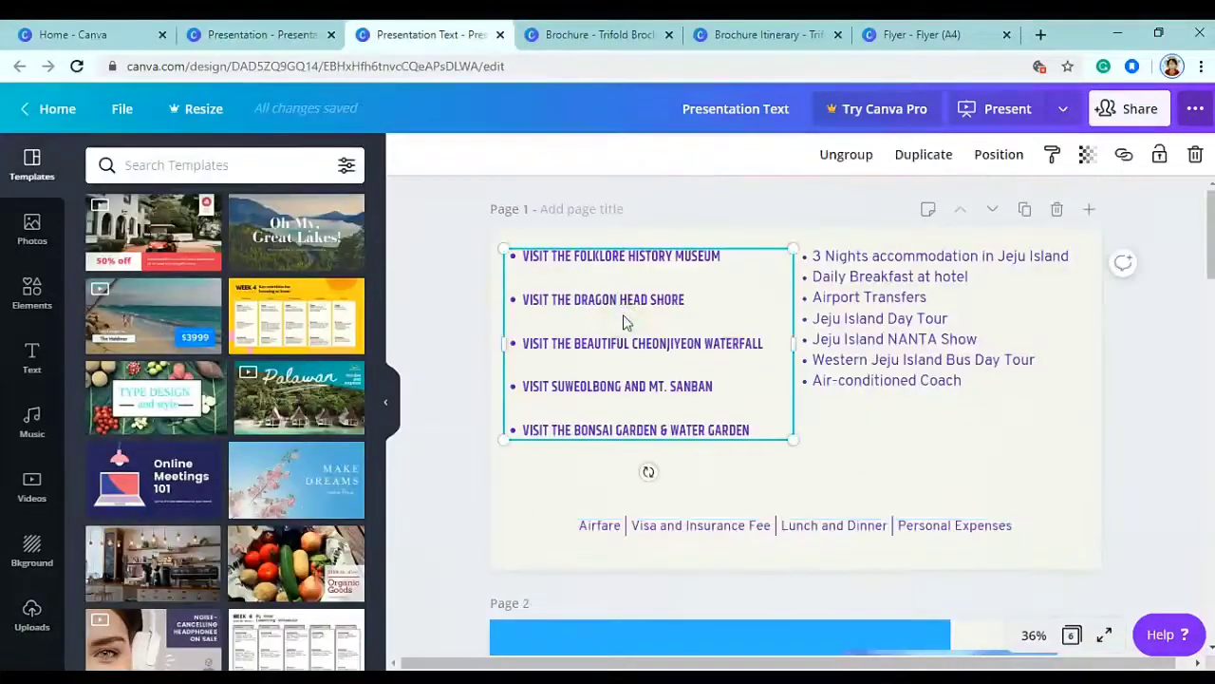
{"action": "left_click", "coordinate": [265, 24]}
{"action": "key", "text": "ctrl+v"}
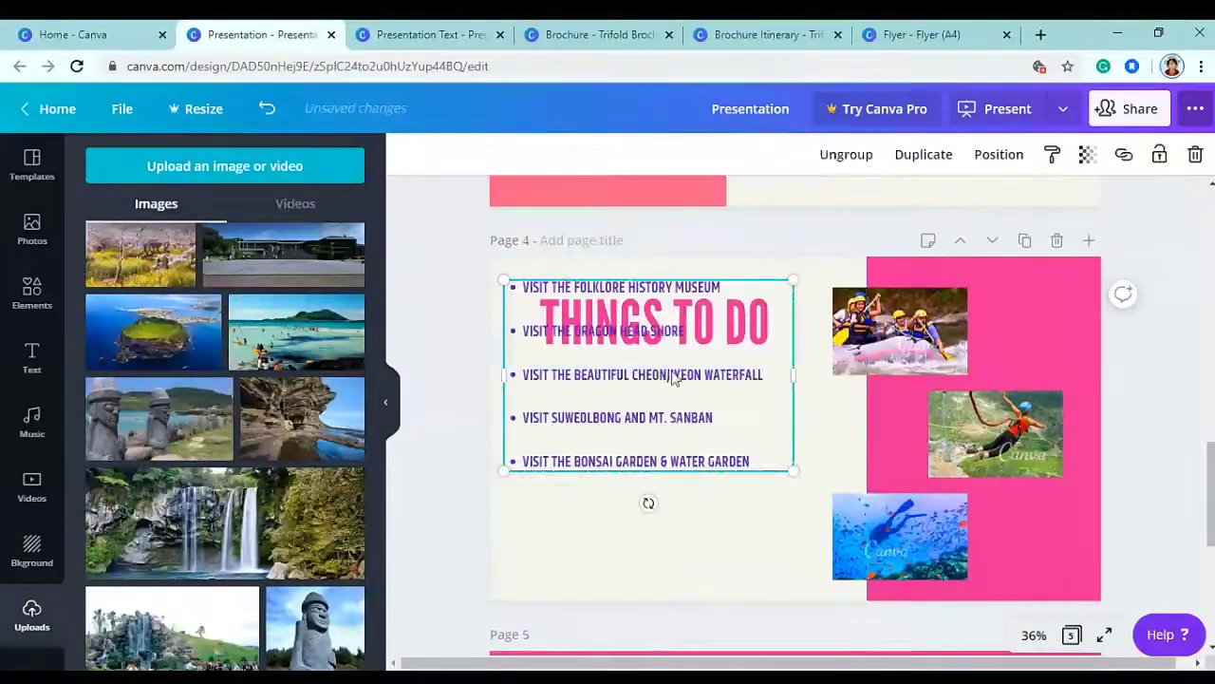
{"action": "left_click_drag", "start_coordinate": [668, 374], "coordinate": [694, 467]}
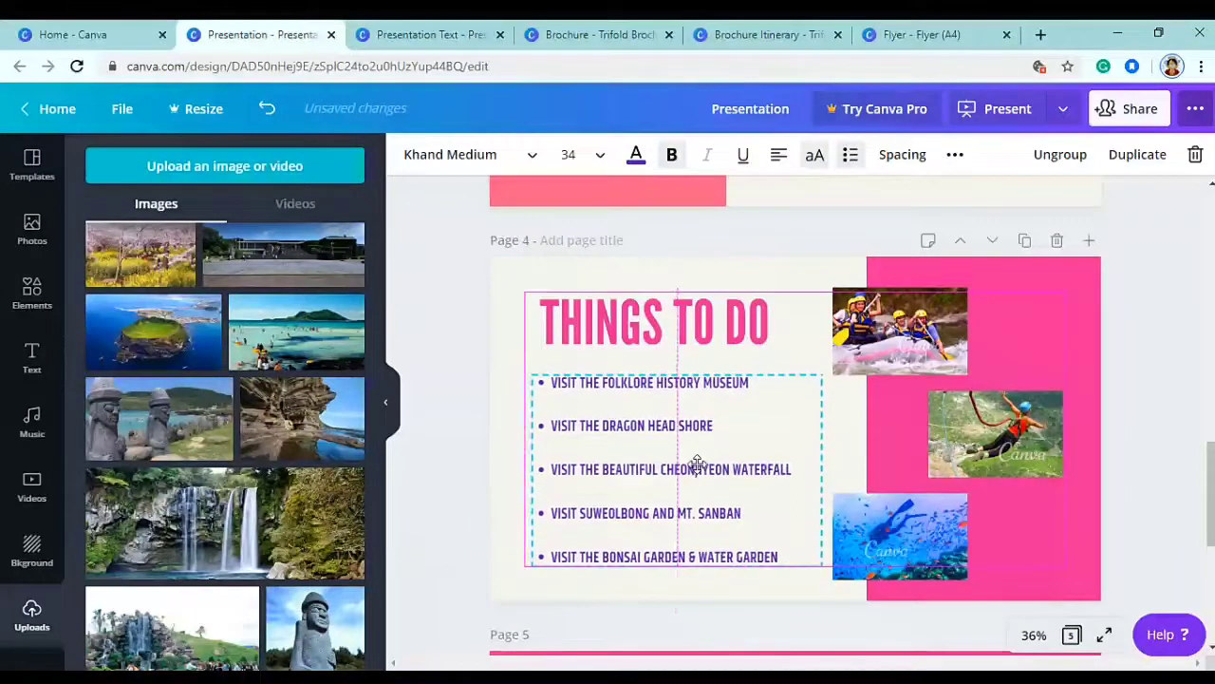
- Delete the rafting and bungee photos from page 4
{"action": "left_click", "coordinate": [898, 360]}
{"action": "key", "text": "Delete"}
{"action": "left_click", "coordinate": [1028, 432]}
{"action": "key", "text": "Delete"}
{"action": "left_click", "coordinate": [900, 541]}
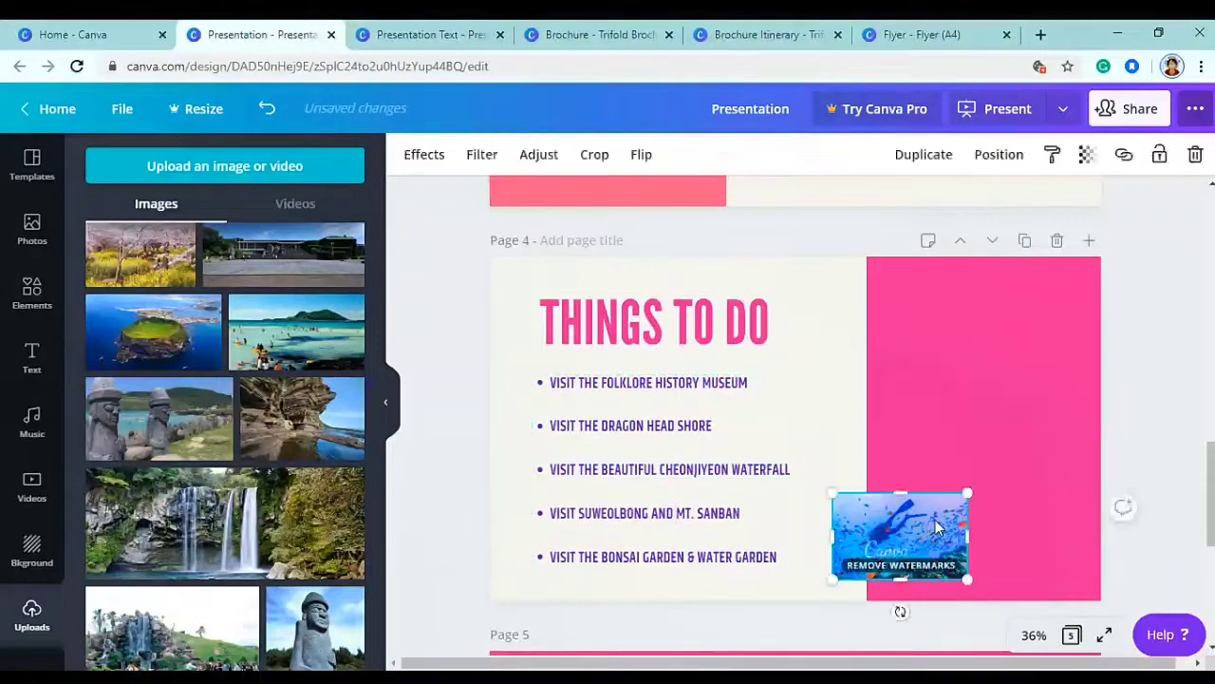
- Replace the diver photo with a small island-photo thumbnail beside the title
{"action": "key", "text": "Delete"}
{"action": "left_click", "coordinate": [214, 342]}
{"action": "left_click_drag", "start_coordinate": [984, 321], "coordinate": [796, 429]}
{"action": "left_click", "coordinate": [807, 404]}
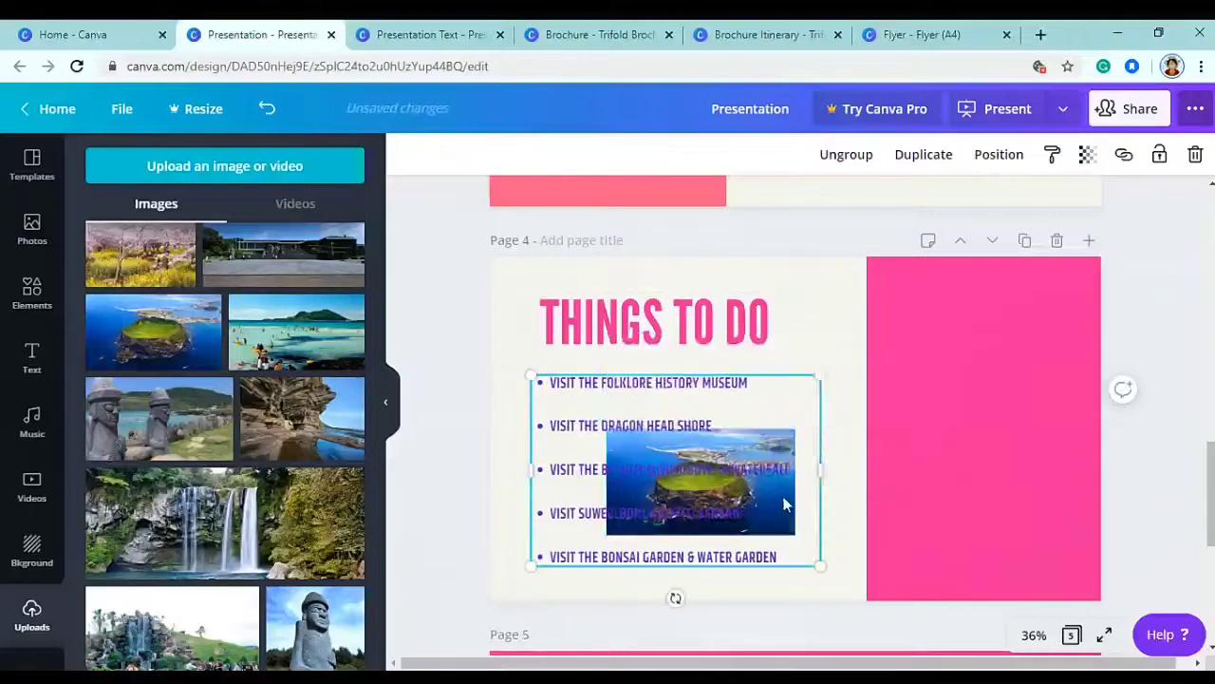
{"action": "key", "text": "ctrl+z"}
{"action": "left_click_drag", "start_coordinate": [608, 323], "coordinate": [849, 456]}
{"action": "left_click_drag", "start_coordinate": [936, 483], "coordinate": [893, 332]}
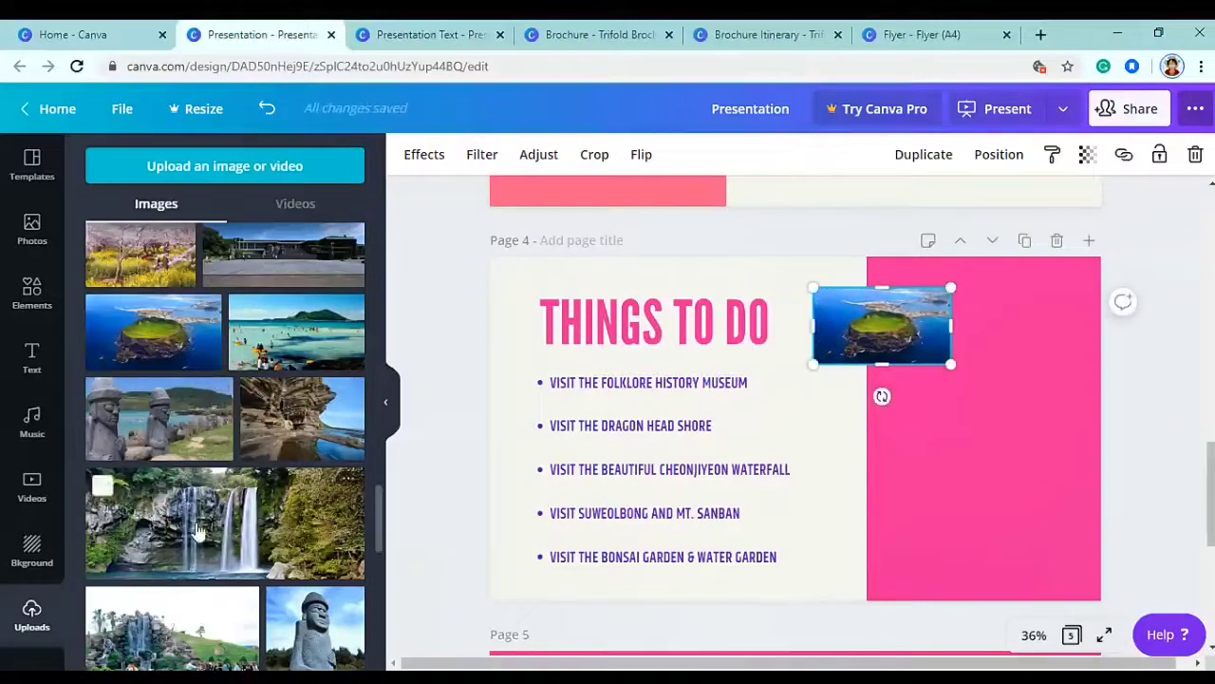
- Add the bonsai-garden photo, shrunk and placed below the island photo
{"action": "scroll", "coordinate": [196, 555], "scroll_direction": "down", "scroll_amount": 2}
{"action": "left_click", "coordinate": [197, 554]}
{"action": "left_click_drag", "start_coordinate": [883, 361], "coordinate": [864, 378]}
{"action": "left_click_drag", "start_coordinate": [845, 515], "coordinate": [949, 477]}
{"action": "left_click_drag", "start_coordinate": [881, 418], "coordinate": [886, 510]}
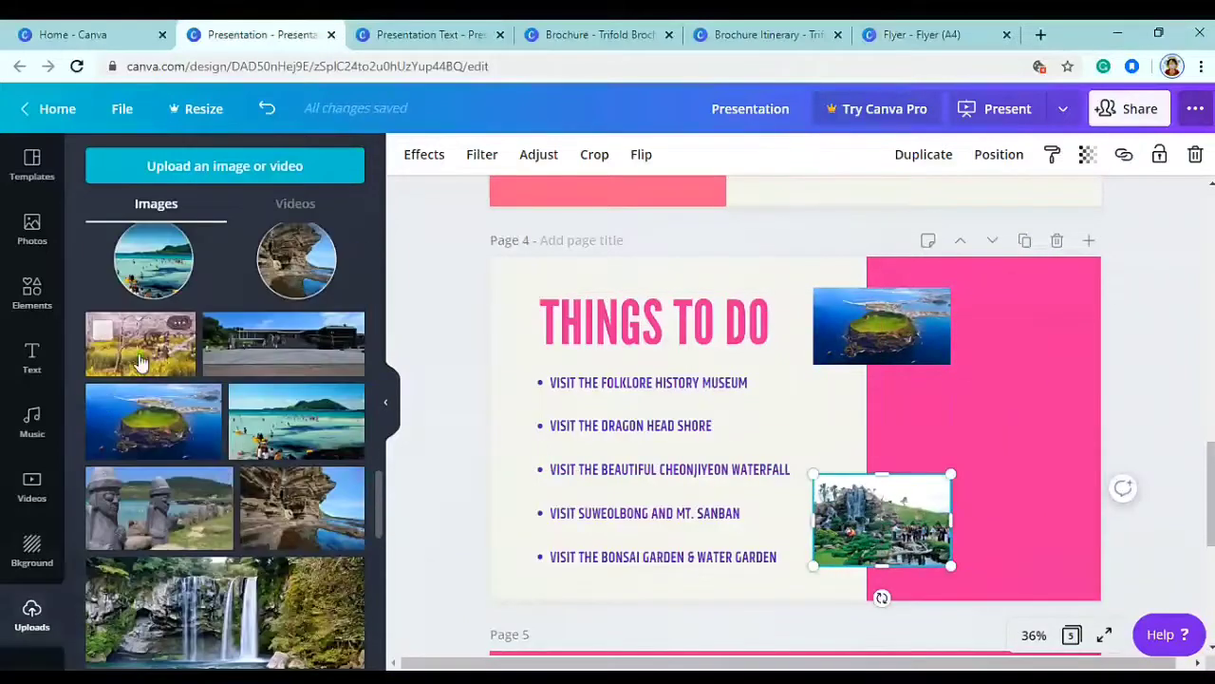
- Add the cherry-blossom photo, shrunk and lined up on the pink area
{"action": "left_click", "coordinate": [141, 342]}
{"action": "left_click_drag", "start_coordinate": [953, 338], "coordinate": [816, 412]}
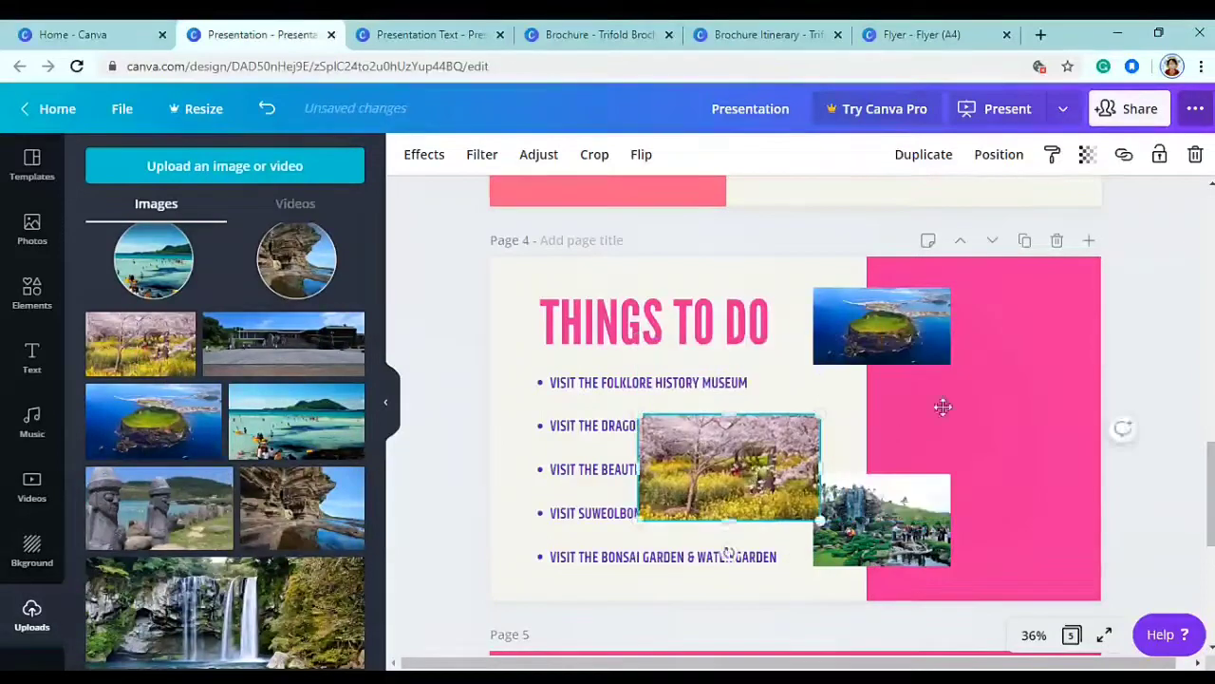
{"action": "left_click_drag", "start_coordinate": [731, 466], "coordinate": [1003, 414]}
{"action": "left_click_drag", "start_coordinate": [1101, 364], "coordinate": [1120, 390]}
{"action": "left_click_drag", "start_coordinate": [997, 415], "coordinate": [1018, 419]}
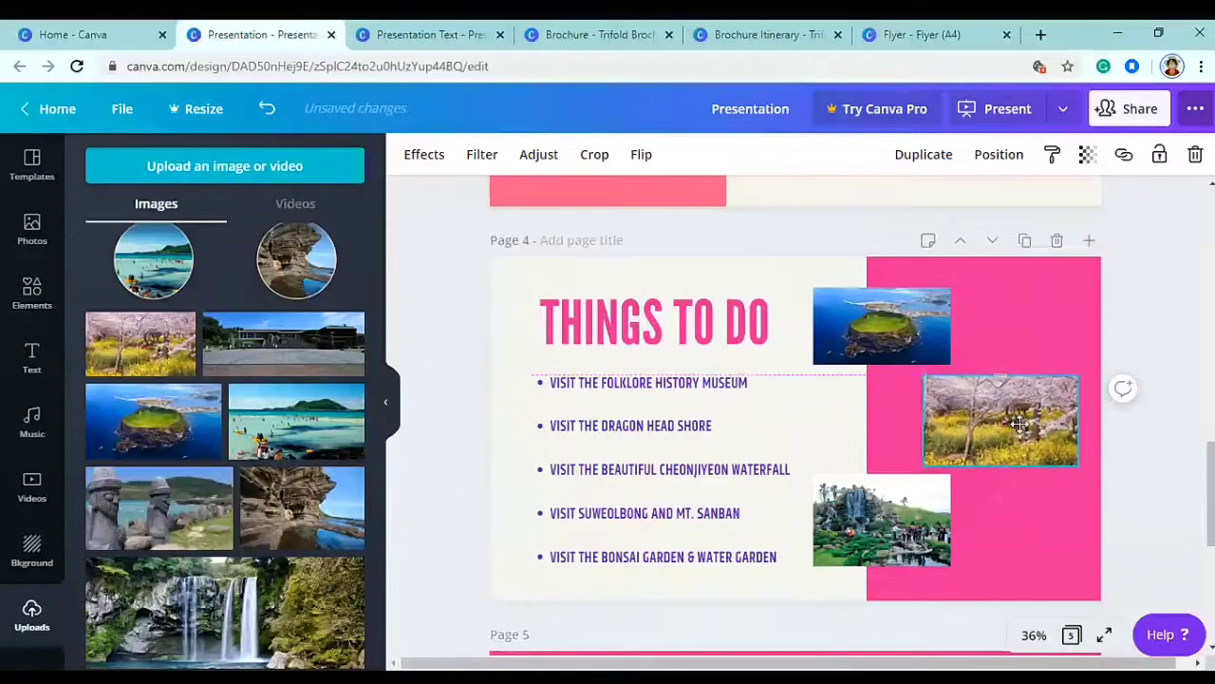
{"action": "left_click", "coordinate": [1064, 339]}
- Recolour page 4's pink panel to the blue document colour
{"action": "left_click", "coordinate": [410, 154]}
{"action": "left_click", "coordinate": [104, 332]}
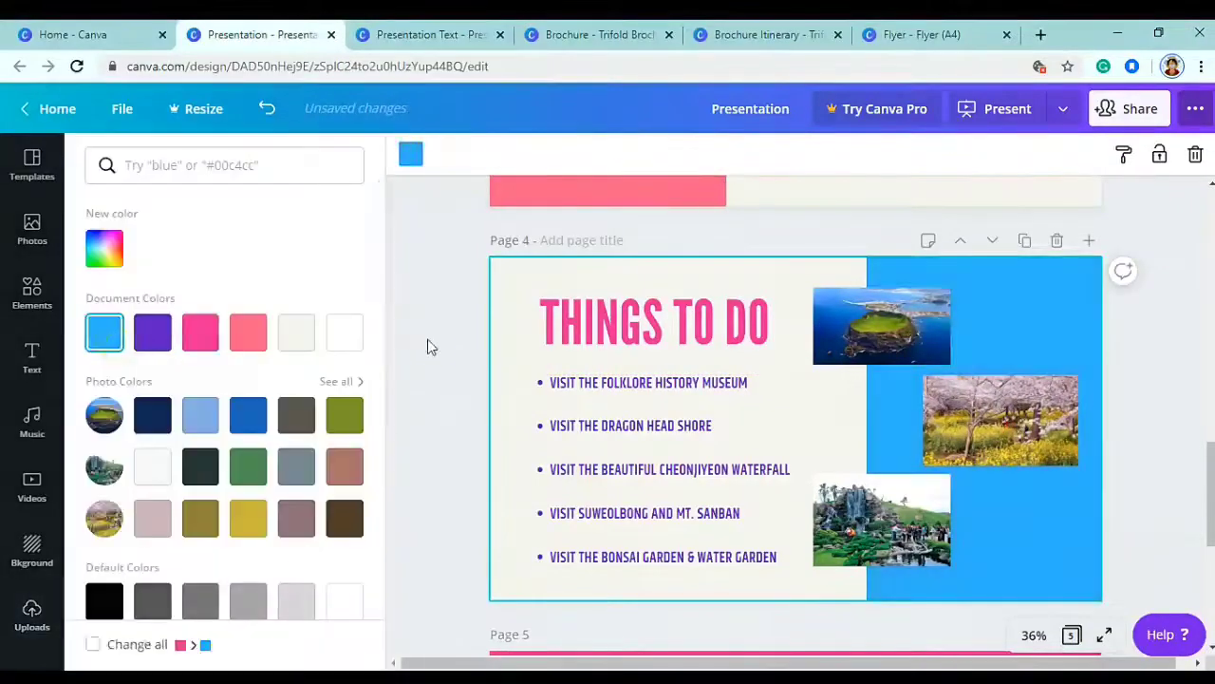
{"action": "left_click", "coordinate": [413, 348]}
- Change page 5's pink background to the same blue
{"action": "scroll", "coordinate": [781, 361], "scroll_direction": "down", "scroll_amount": 4}
{"action": "scroll", "coordinate": [780, 357], "scroll_direction": "up", "scroll_amount": 3}
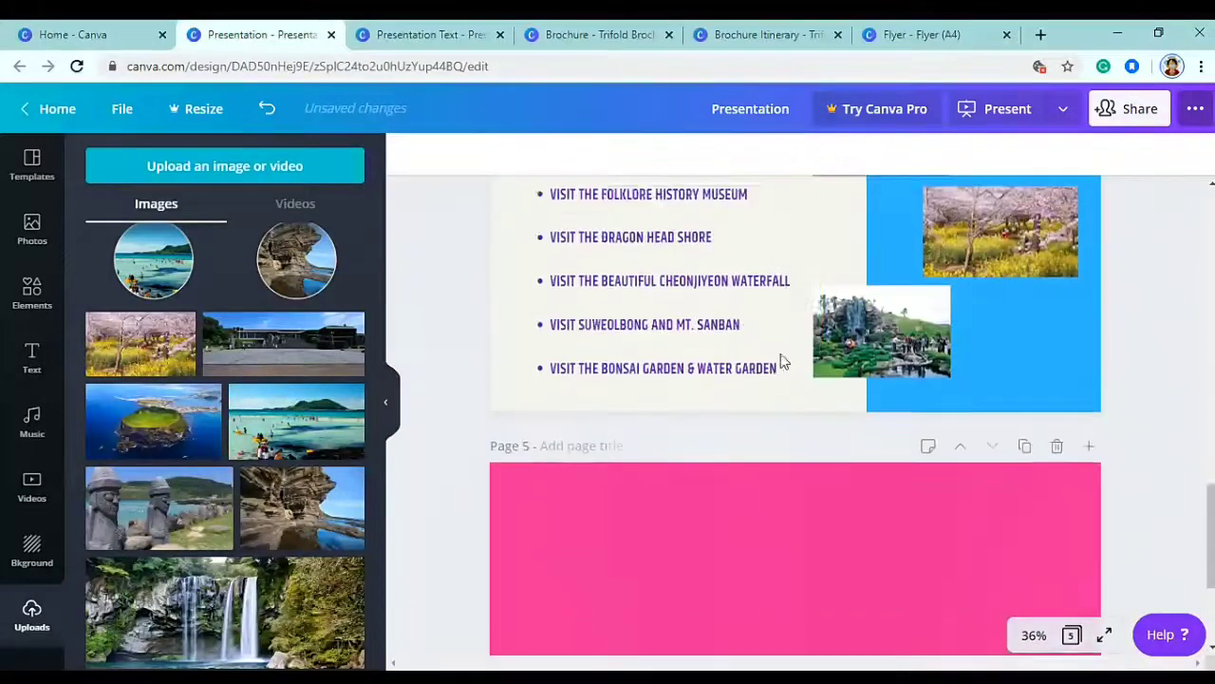
{"action": "scroll", "coordinate": [781, 356], "scroll_direction": "down", "scroll_amount": 4}
{"action": "left_click", "coordinate": [780, 355]}
{"action": "left_click", "coordinate": [414, 158]}
{"action": "left_click", "coordinate": [105, 332]}
{"action": "left_click", "coordinate": [451, 323]}
- Check the brochure and prepared-text designs, then go back to the Jeju presentation
{"action": "left_click", "coordinate": [576, 25]}
{"action": "left_click", "coordinate": [429, 31]}
{"action": "left_click", "coordinate": [234, 26]}
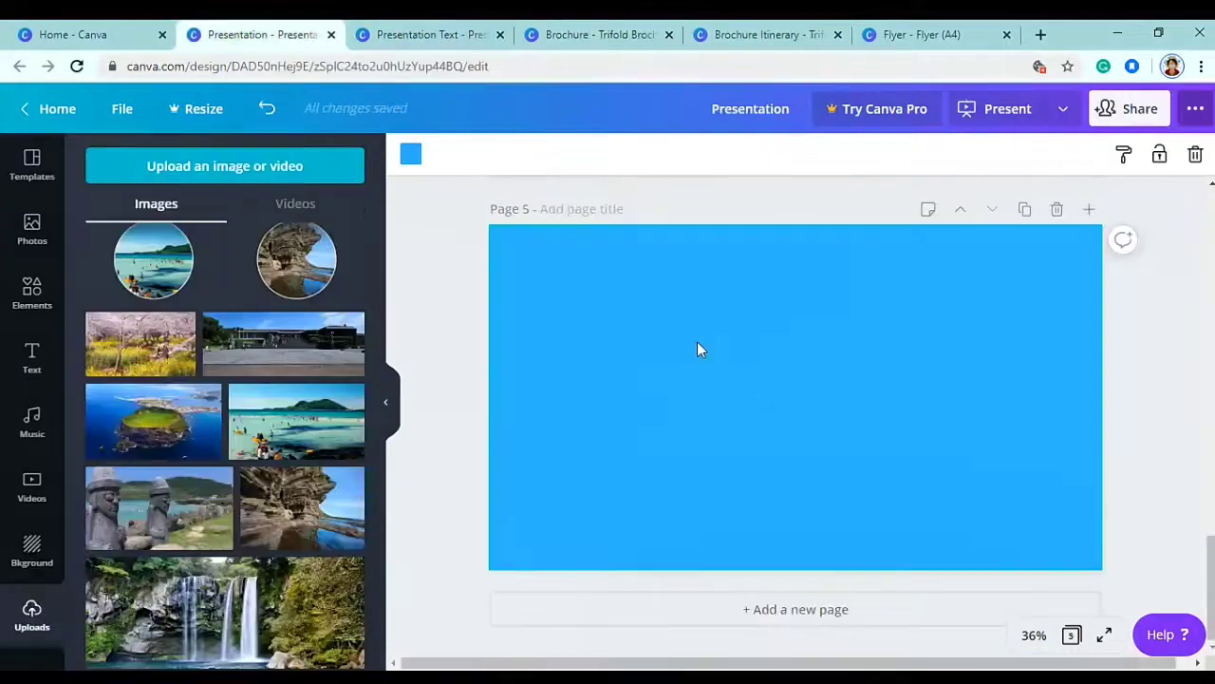
- Add an INCLUSIONS text box on page 5 at font size 80
{"action": "type", "text": "tINCLUSIONS"}
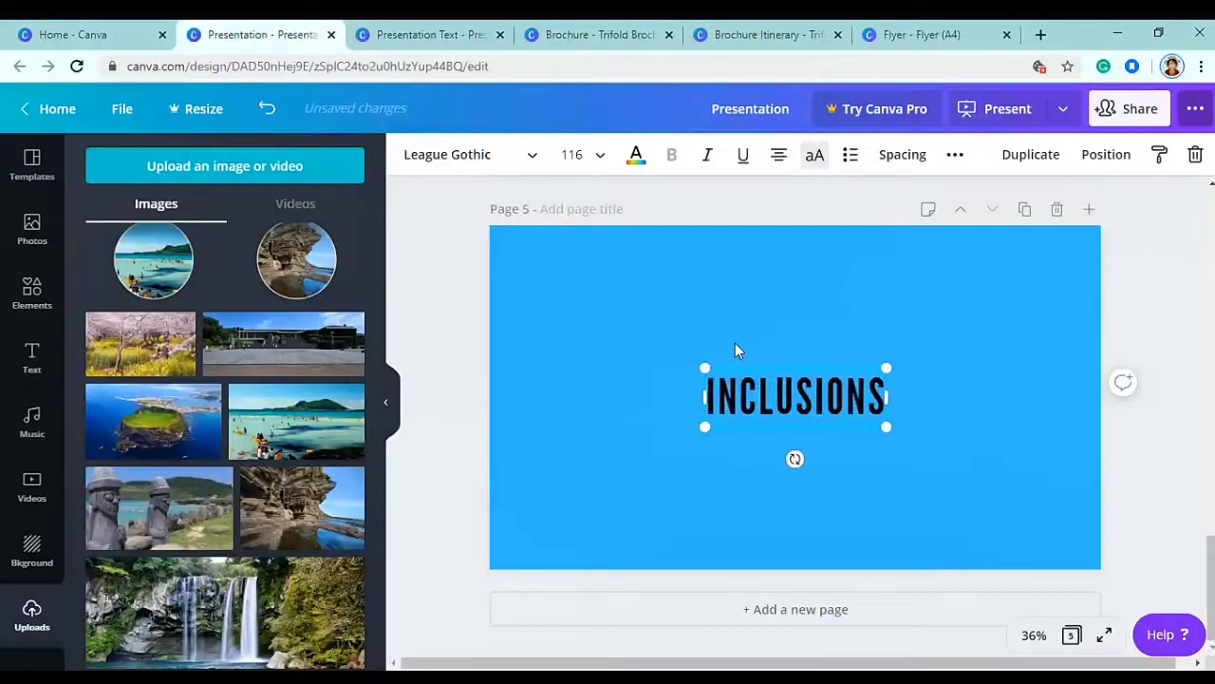
{"action": "key", "text": "ctrl+a"}
{"action": "left_click", "coordinate": [638, 159]}
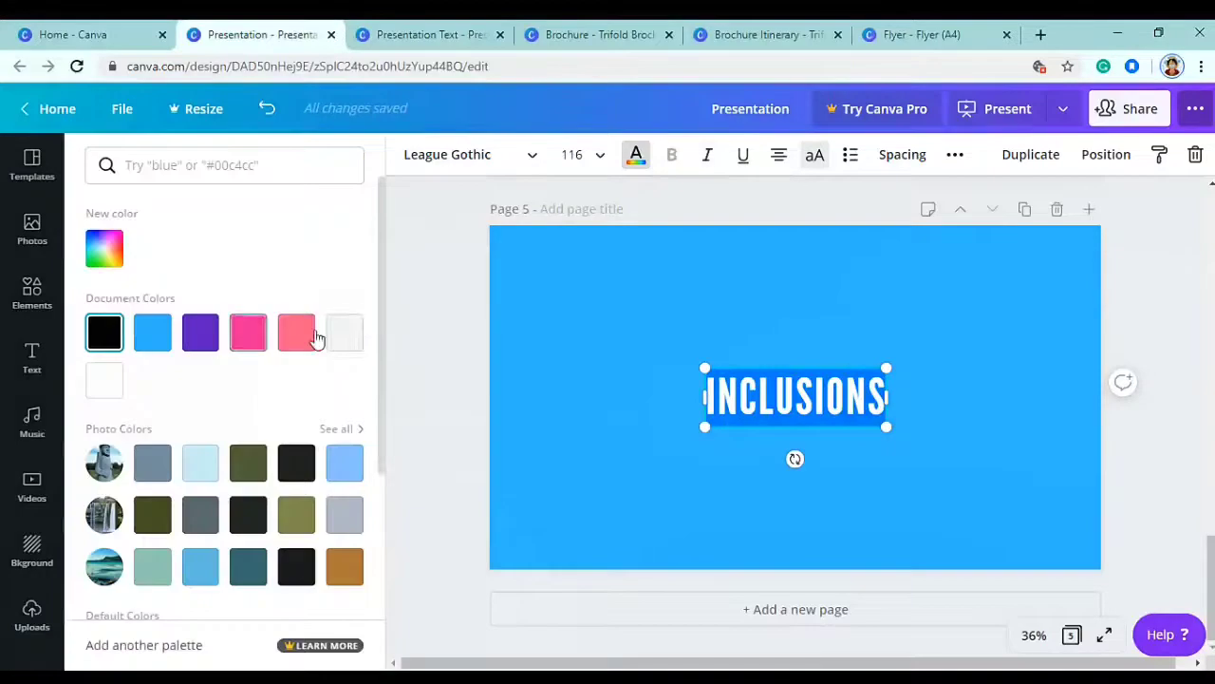
{"action": "left_click", "coordinate": [585, 157]}
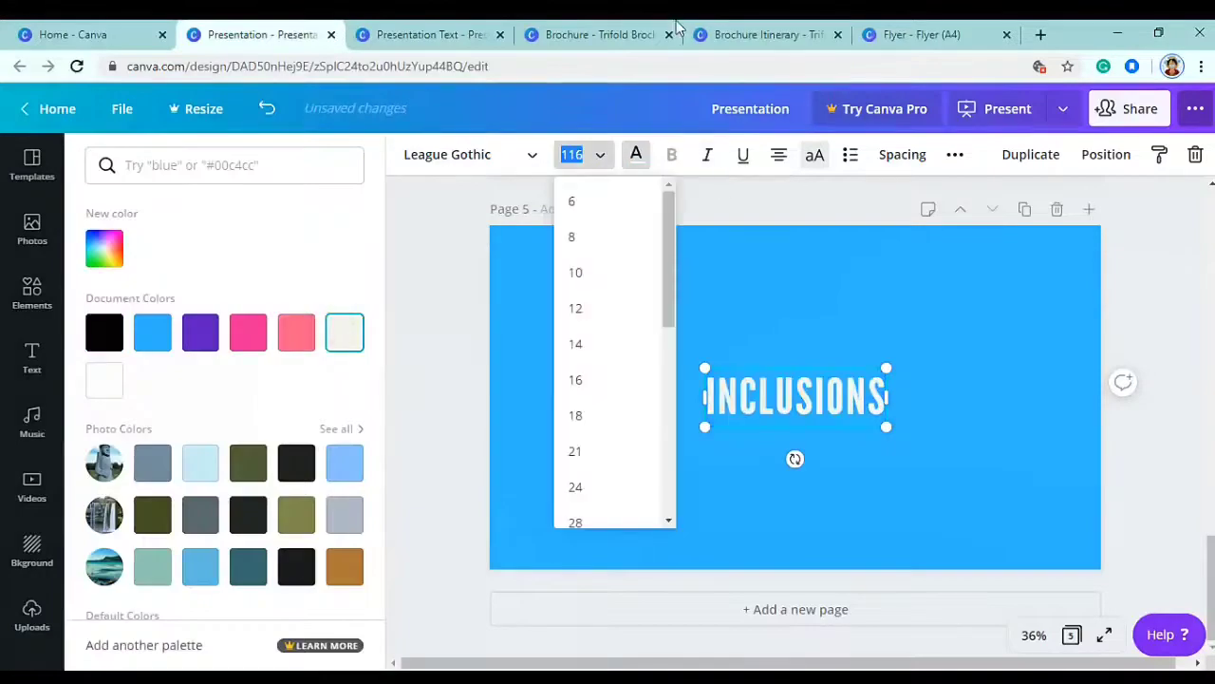
{"action": "type", "text": "100"}
{"action": "key", "text": "Return"}
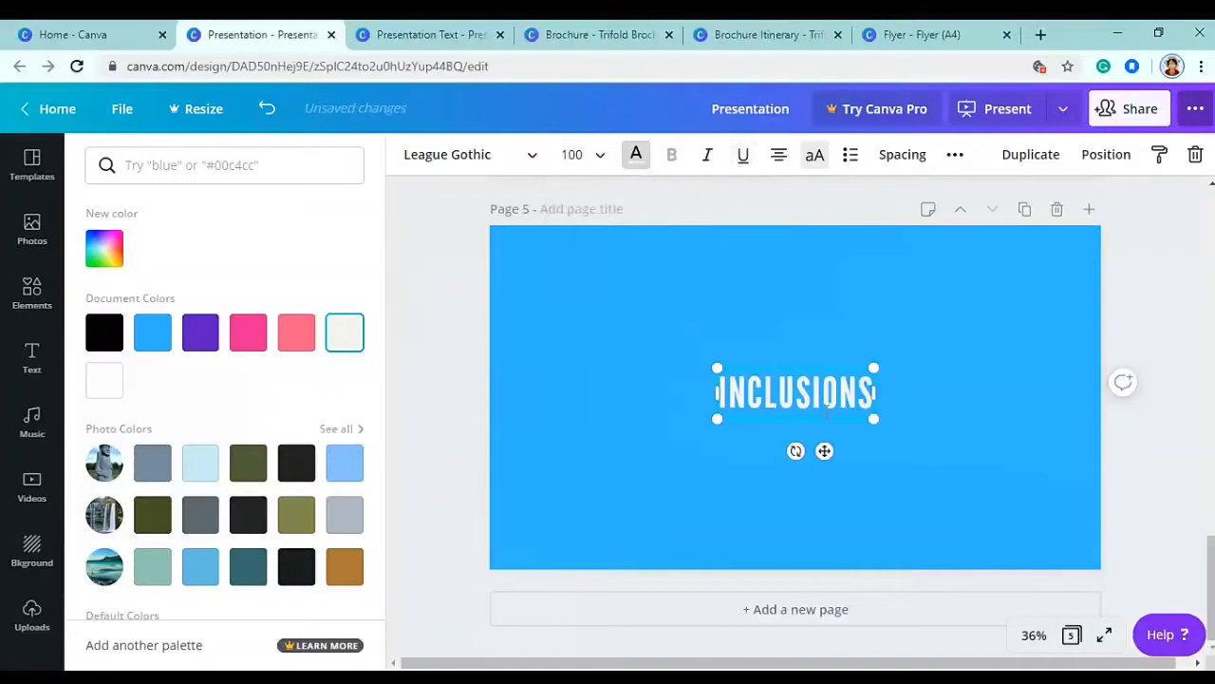
{"action": "left_click", "coordinate": [588, 161]}
{"action": "type", "text": "80"}
{"action": "key", "text": "Return"}
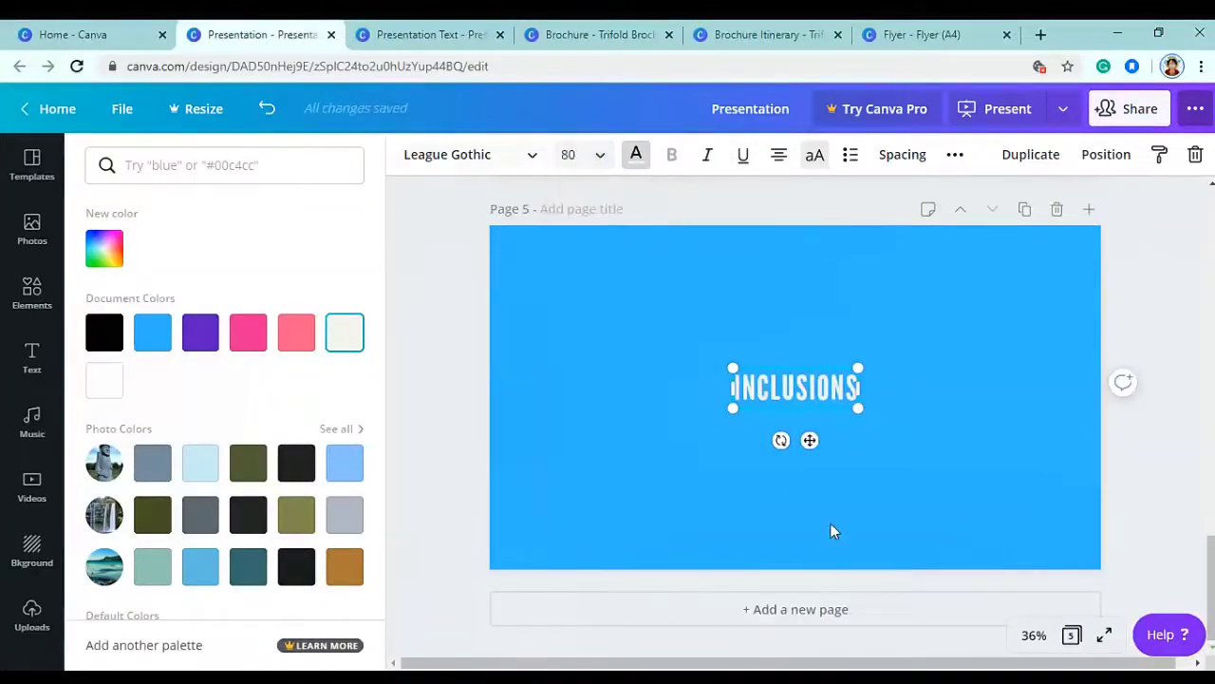
- Move INCLUSIONS to the top of page 5 and colour it purple
{"action": "left_click_drag", "start_coordinate": [810, 440], "coordinate": [812, 307]}
{"action": "left_click", "coordinate": [636, 162]}
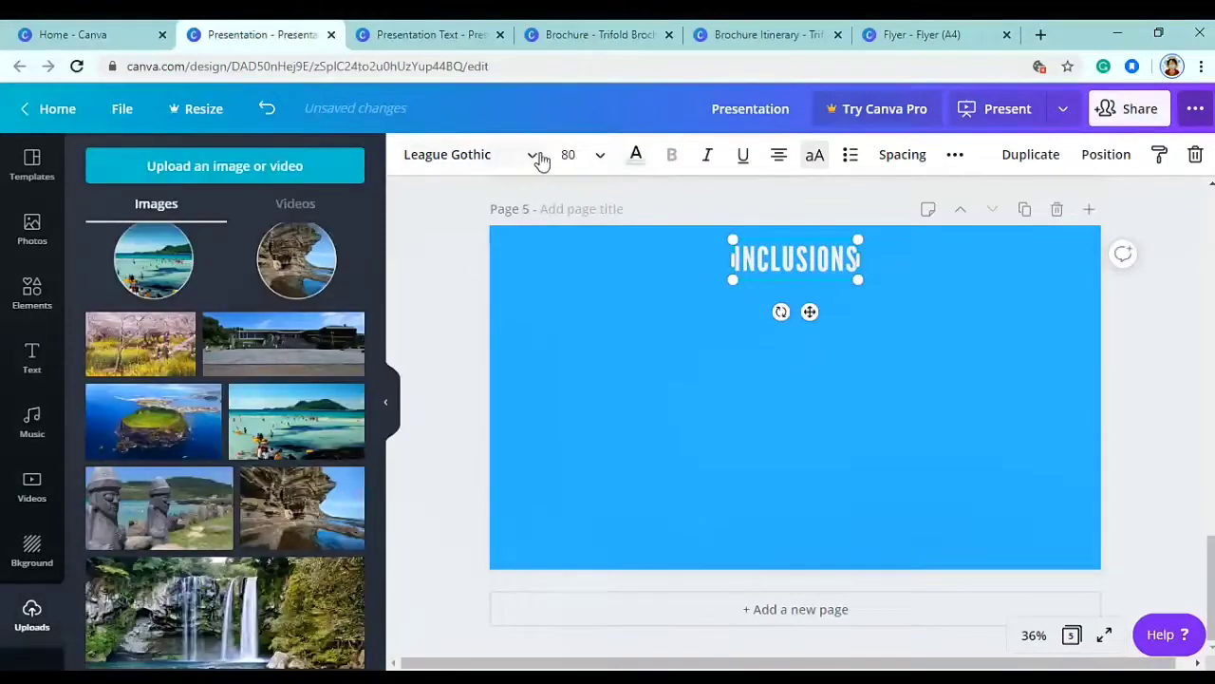
{"action": "left_click", "coordinate": [635, 154]}
{"action": "left_click", "coordinate": [155, 332]}
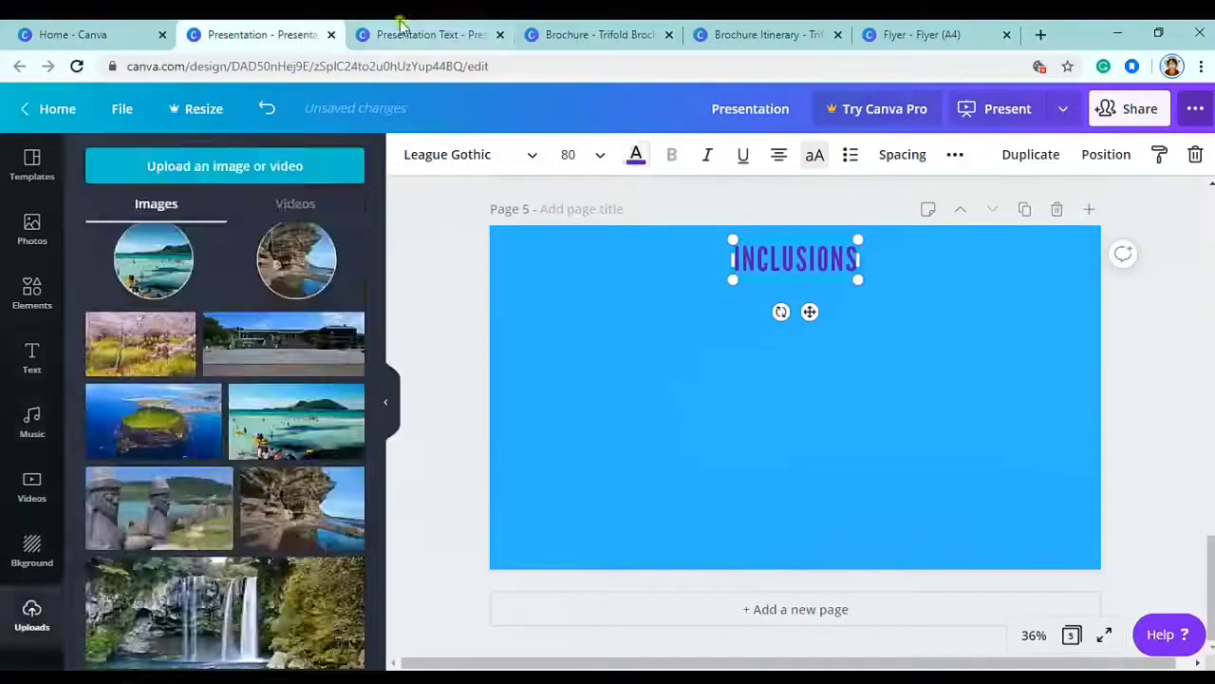
- Copy the inclusions bullet list from the prepared-text design and paste it onto page 5
{"action": "left_click", "coordinate": [404, 31]}
{"action": "left_click", "coordinate": [900, 358]}
{"action": "left_click", "coordinate": [247, 35]}
{"action": "key", "text": "ctrl+v"}
- Move the inclusions list under the heading and make its text white
{"action": "left_click_drag", "start_coordinate": [978, 359], "coordinate": [765, 360]}
{"action": "left_click", "coordinate": [636, 154]}
{"action": "left_click", "coordinate": [310, 328]}
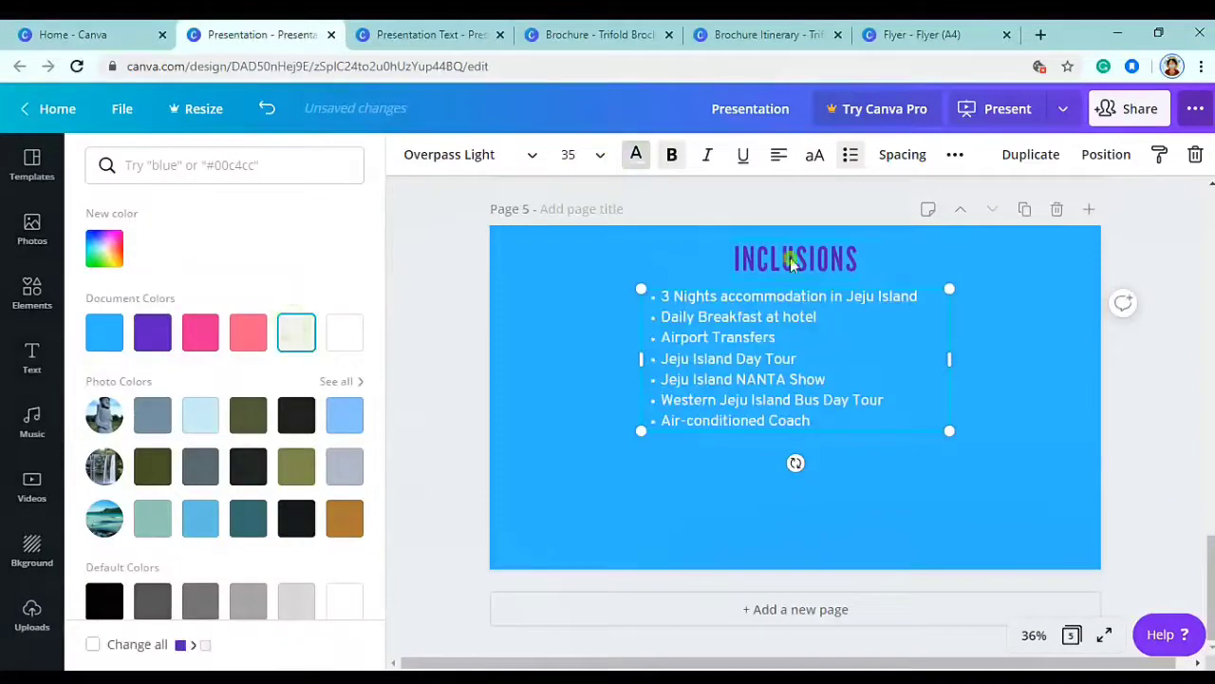
- Group the INCLUSIONS title with the list, then ungroup them
{"action": "left_click", "coordinate": [795, 264], "text": "shift"}
{"action": "left_click", "coordinate": [1065, 155]}
{"action": "left_click", "coordinate": [784, 316]}
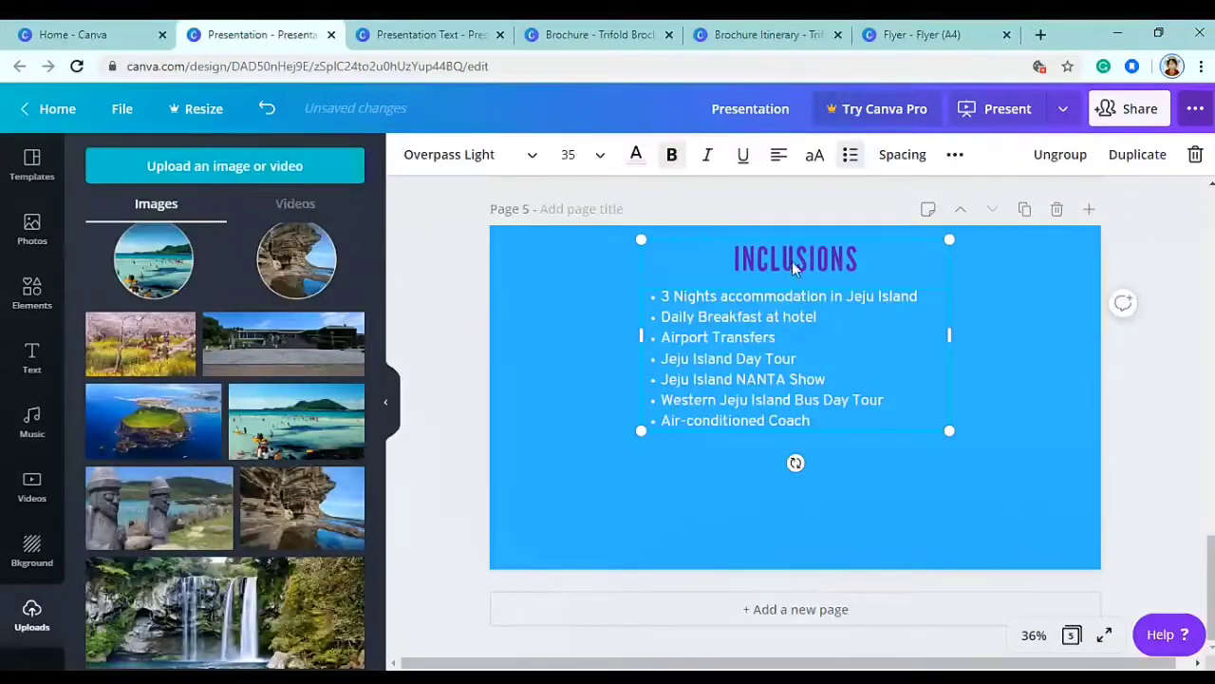
{"action": "left_click", "coordinate": [1069, 155]}
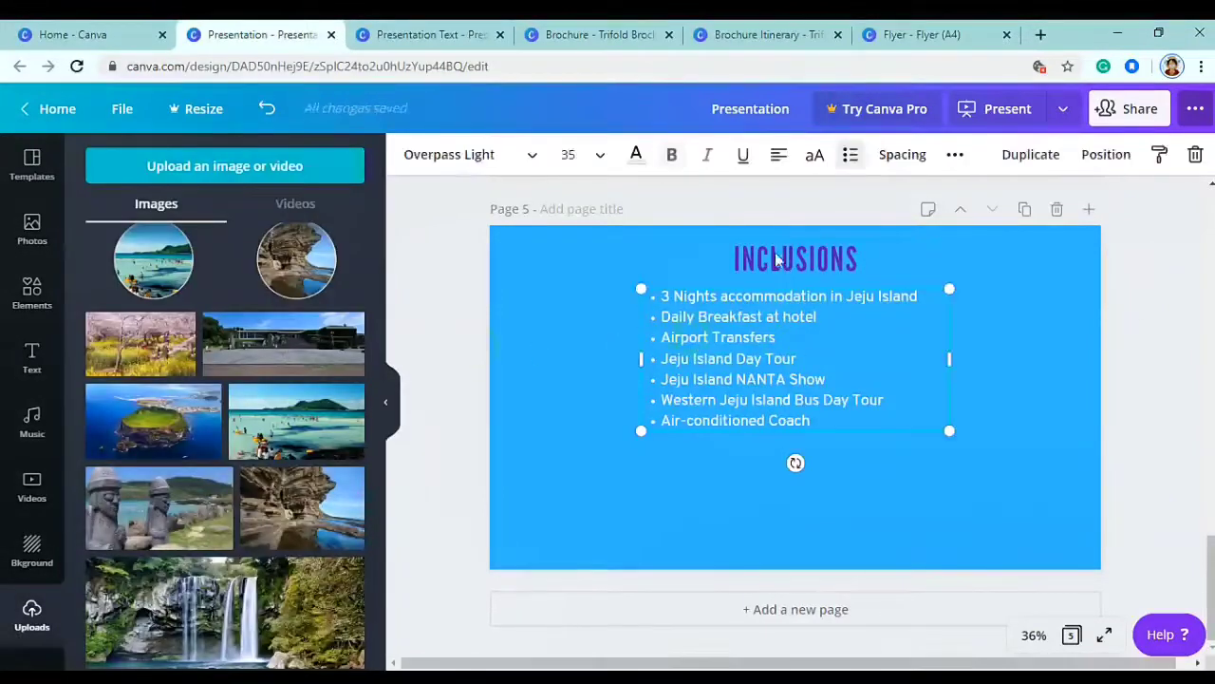
- Use the Position alignment options to centre the list beneath the INCLUSIONS heading
{"action": "left_click", "coordinate": [954, 155]}
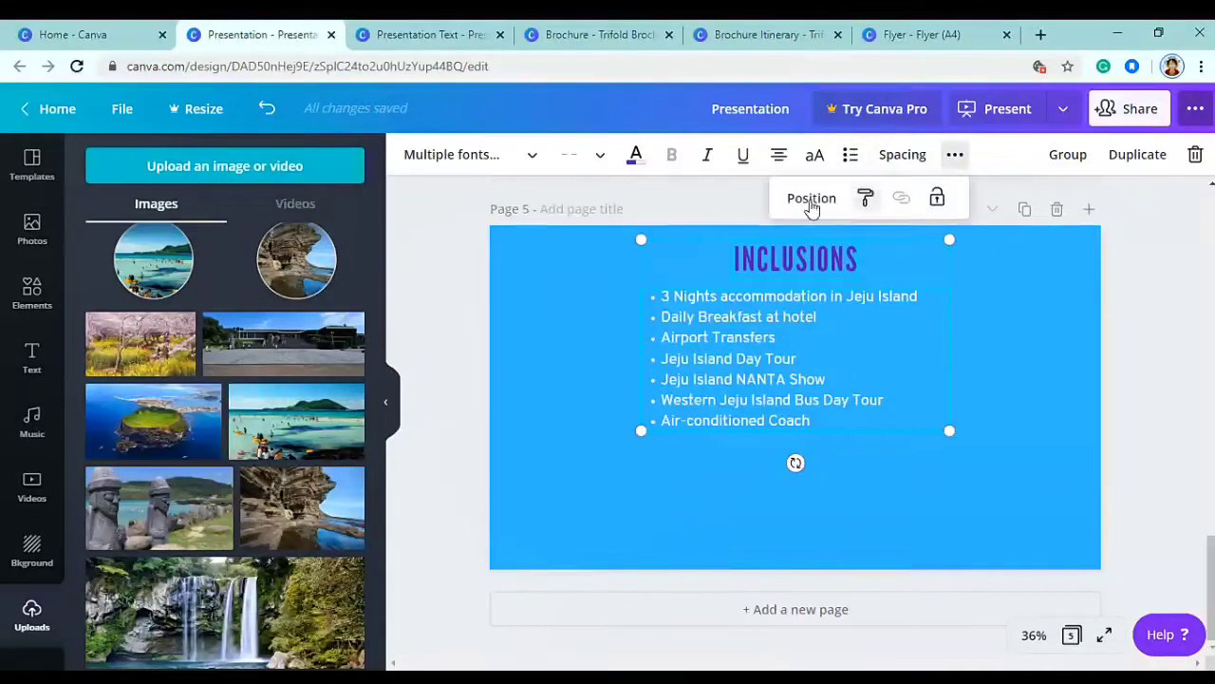
{"action": "left_click", "coordinate": [812, 197]}
{"action": "left_click", "coordinate": [1089, 393]}
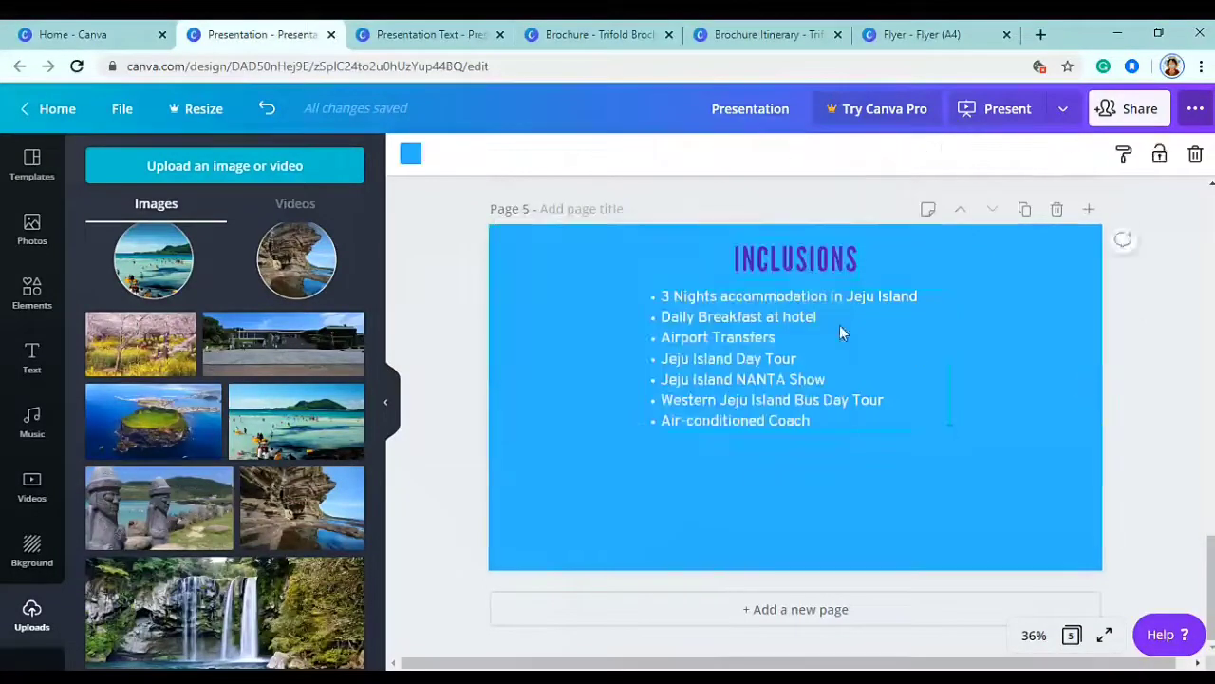
{"action": "mouse_move", "coordinate": [802, 318]}
{"action": "left_mouse_down"}
{"action": "mouse_move", "coordinate": [787, 317]}
{"action": "mouse_move", "coordinate": [810, 332]}
{"action": "left_mouse_up"}
{"action": "left_click", "coordinate": [1127, 355]}
{"action": "left_click", "coordinate": [799, 262]}
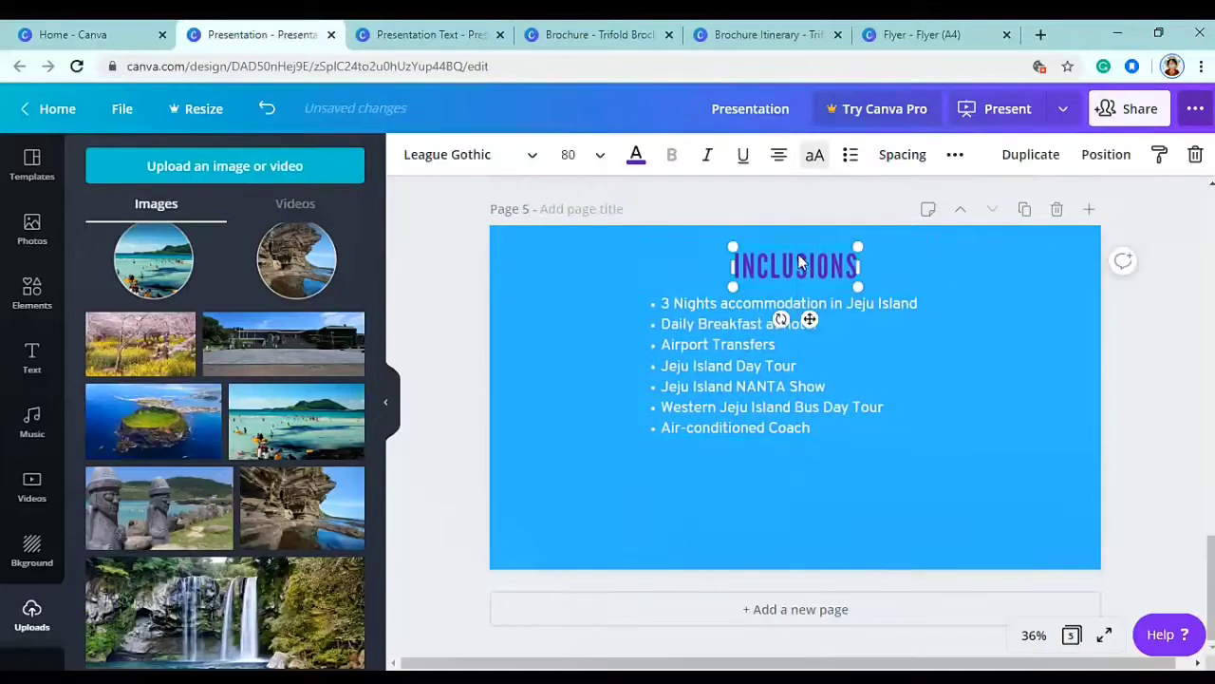
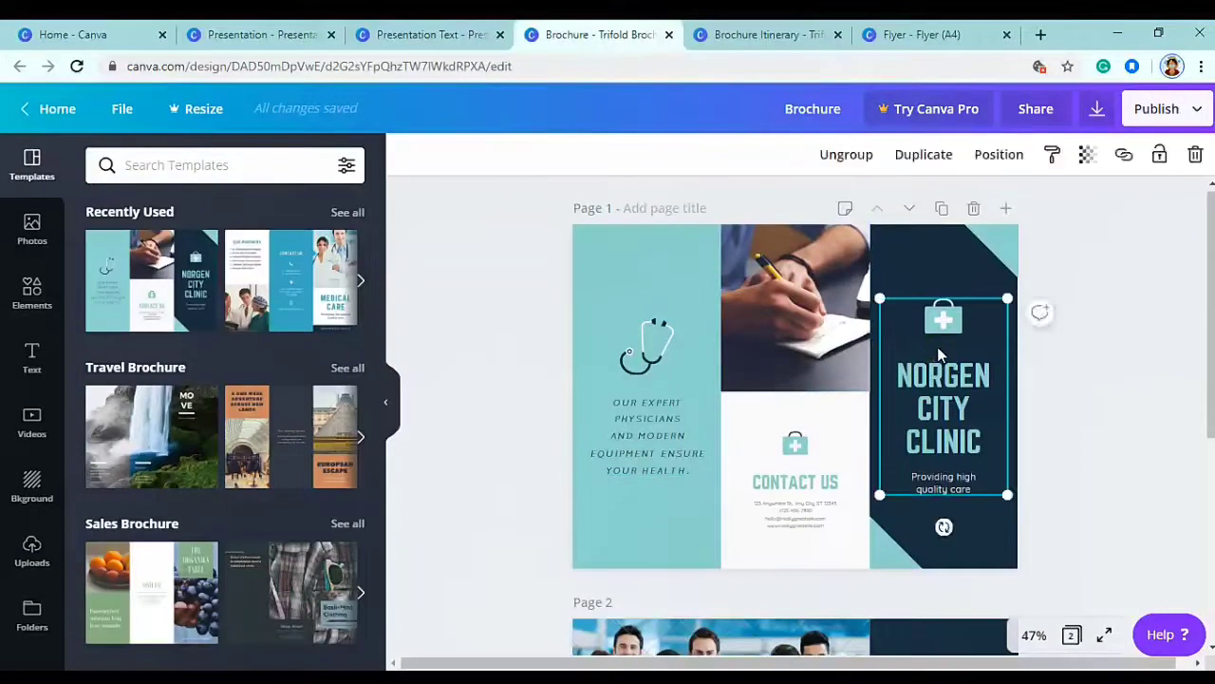
- Delete the clinic title, corner triangles, writing-hand photo, contact details and Contact Us group
{"action": "left_click", "coordinate": [993, 257]}
{"action": "key", "text": "Delete"}
{"action": "left_click", "coordinate": [879, 562]}
{"action": "key", "text": "Delete"}
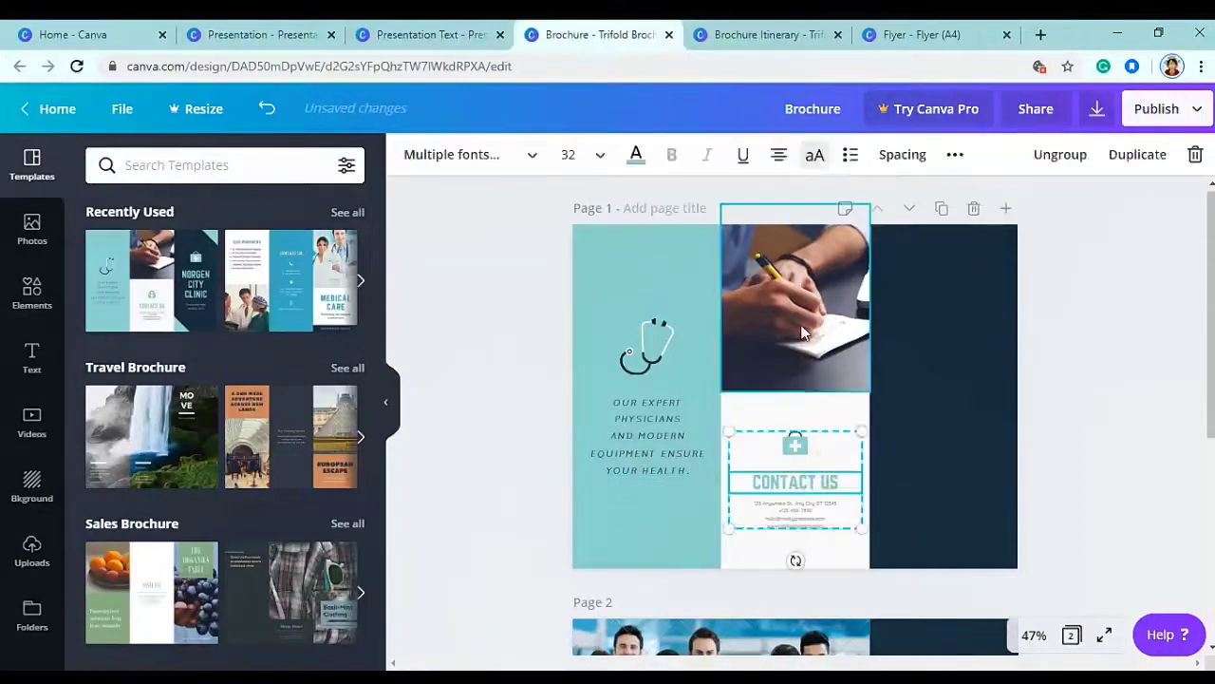
{"action": "left_click", "coordinate": [805, 336]}
{"action": "key", "text": "Delete"}
{"action": "left_click", "coordinate": [807, 475]}
{"action": "key", "text": "Delete"}
{"action": "left_click", "coordinate": [659, 359]}
{"action": "key", "text": "Delete"}
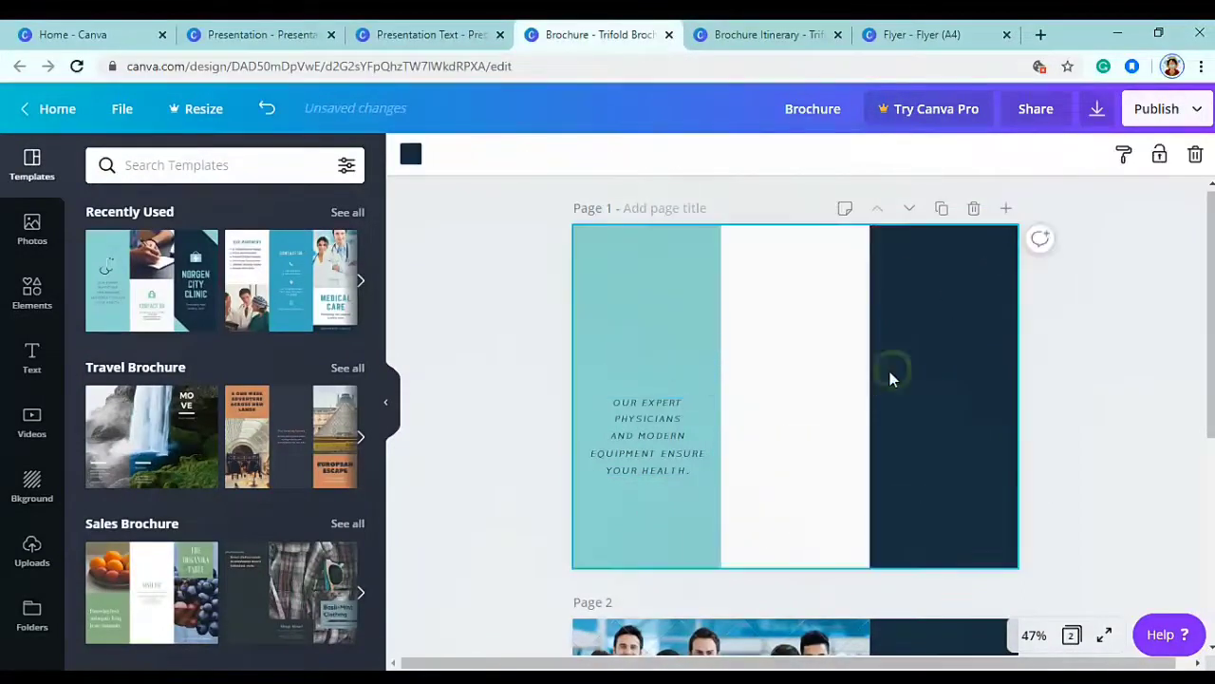
- Stretch the white panel across the right side and remove the leftover tagline text
{"action": "left_click", "coordinate": [866, 374]}
{"action": "left_click_drag", "start_coordinate": [868, 386], "coordinate": [794, 399]}
{"action": "left_click", "coordinate": [646, 332]}
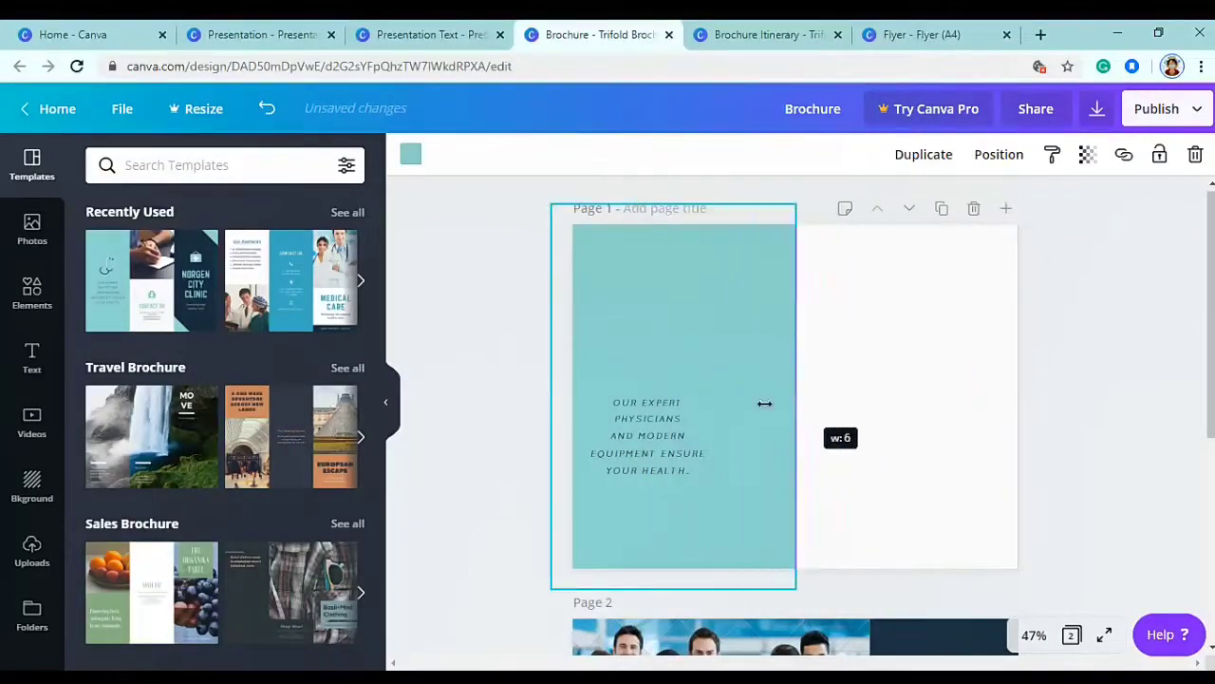
{"action": "left_click", "coordinate": [636, 422]}
{"action": "key", "text": "Delete"}
- Fill the left panel with bright blue #38b6ff
{"action": "left_click", "coordinate": [636, 423]}
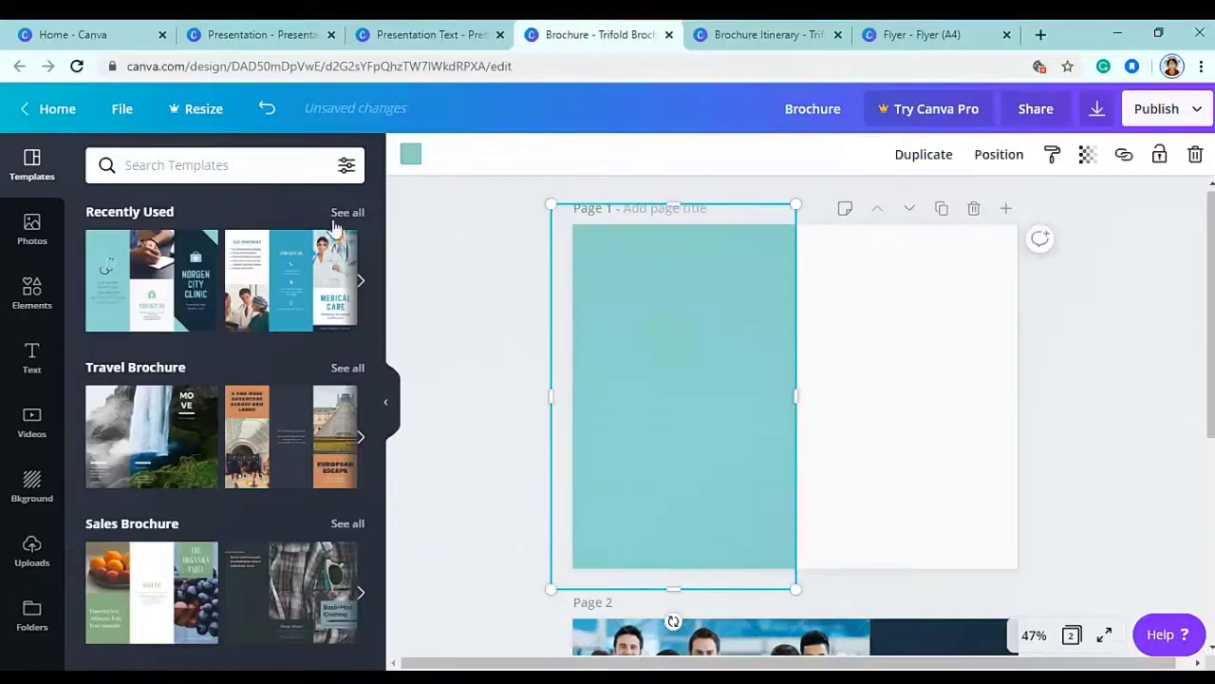
{"action": "left_click", "coordinate": [410, 154]}
{"action": "left_click", "coordinate": [166, 157]}
{"action": "type", "text": "#386b6"}
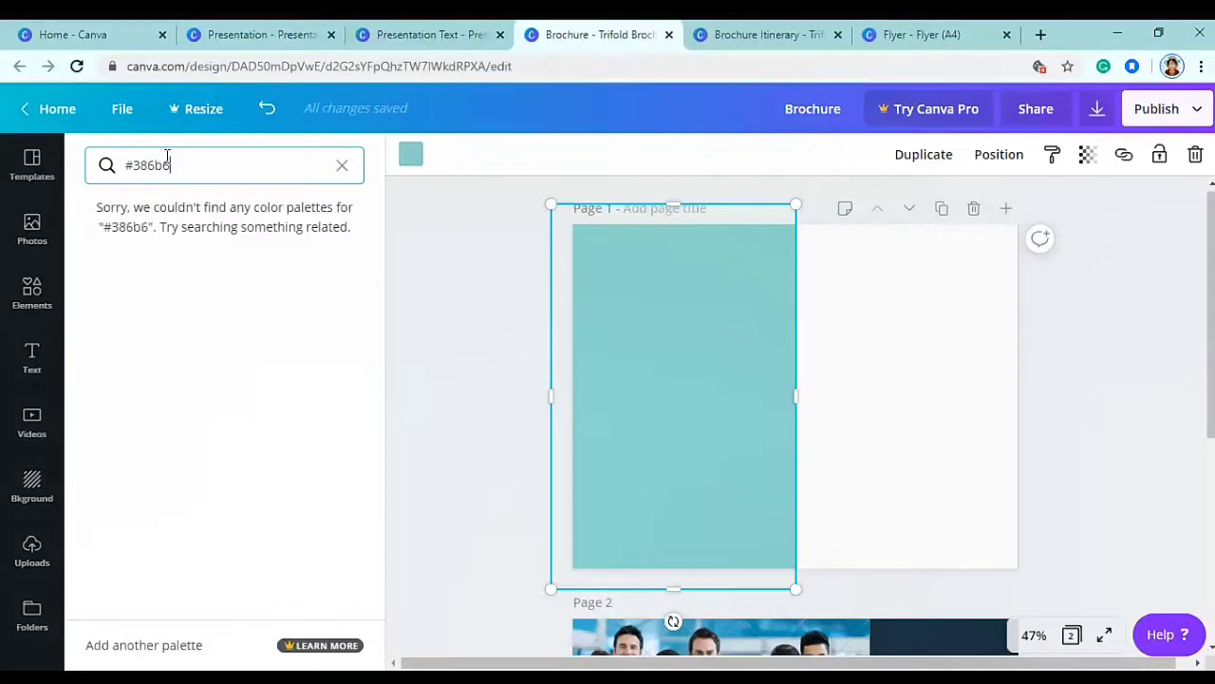
{"action": "type", "text": "ff"}
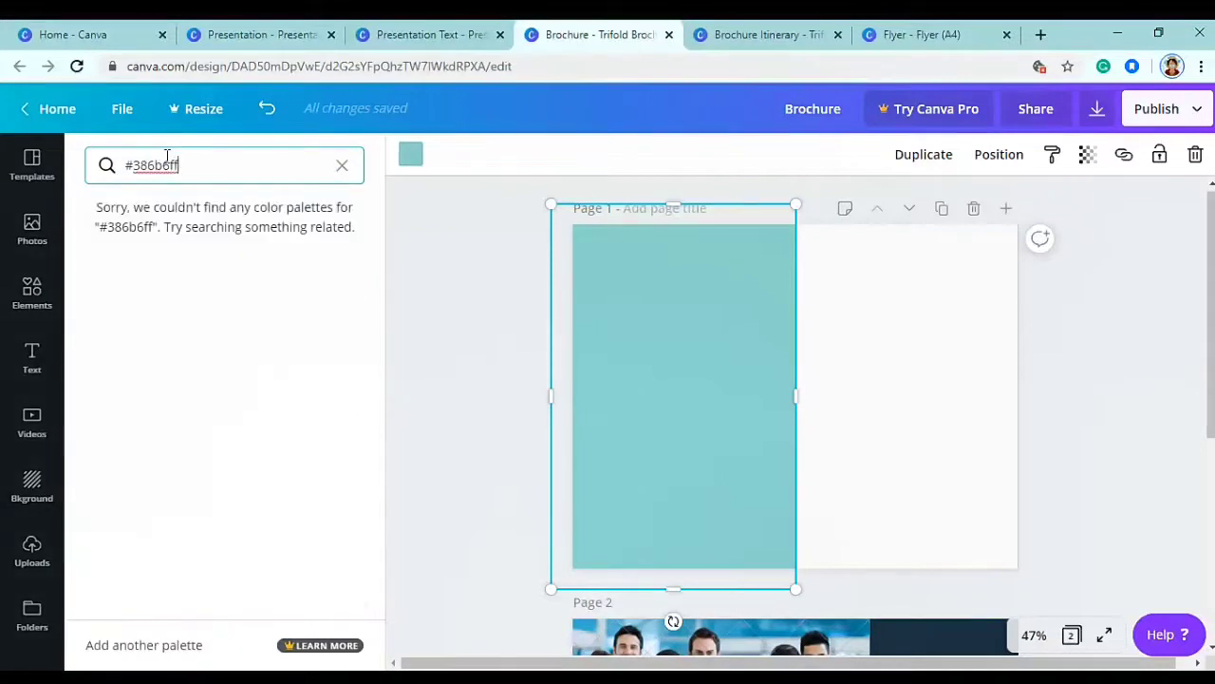
{"action": "key", "text": "BackSpace"}
{"action": "left_click", "coordinate": [105, 248]}
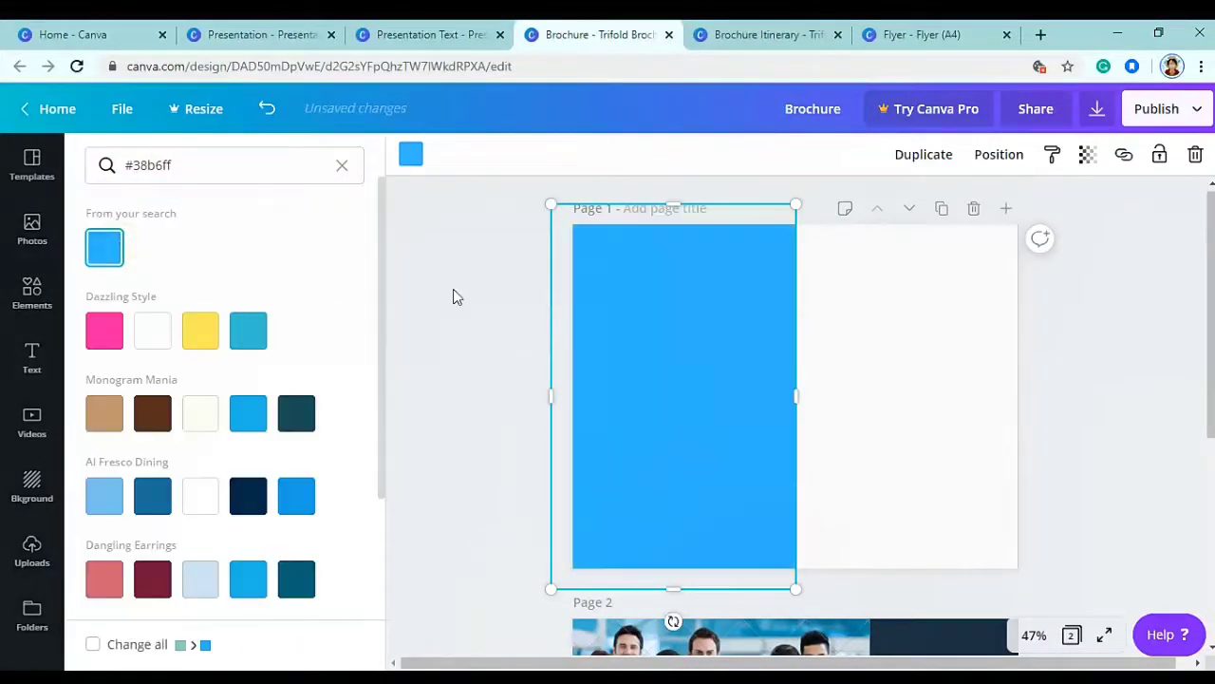
{"action": "left_click", "coordinate": [527, 324]}
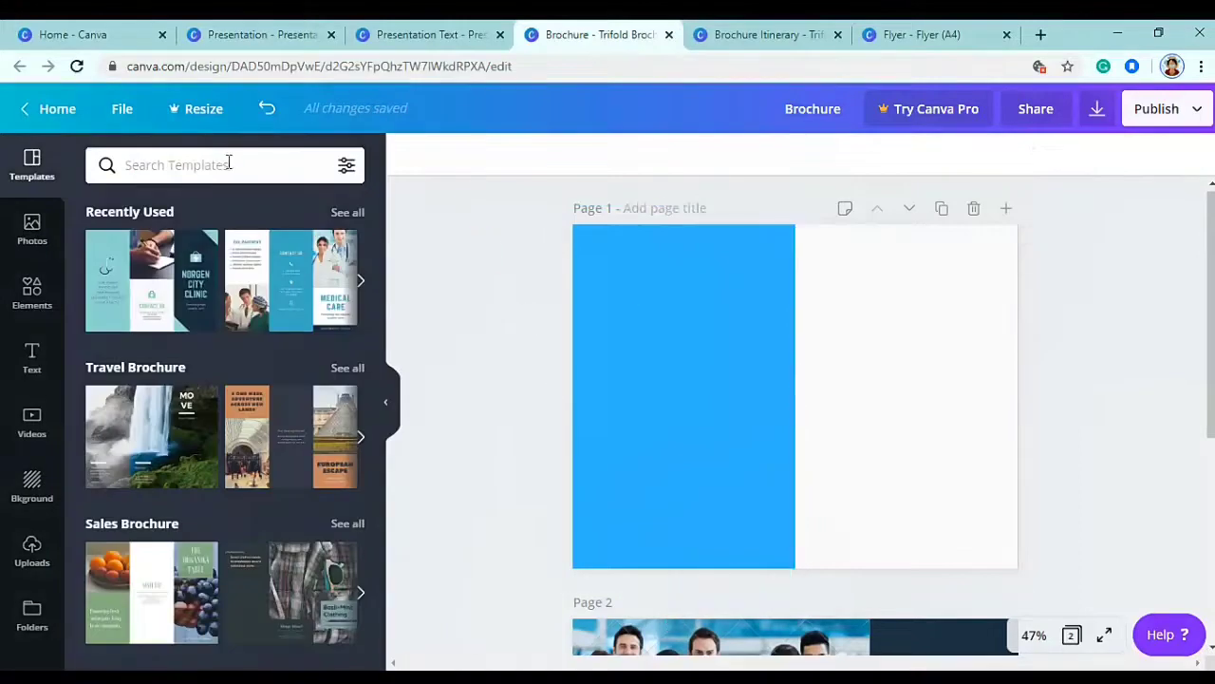
- Add a left-aligned 'South Korea' heading in Khand Medium at the blue panel's upper left
{"action": "left_click", "coordinate": [38, 358]}
{"action": "left_click", "coordinate": [223, 269]}
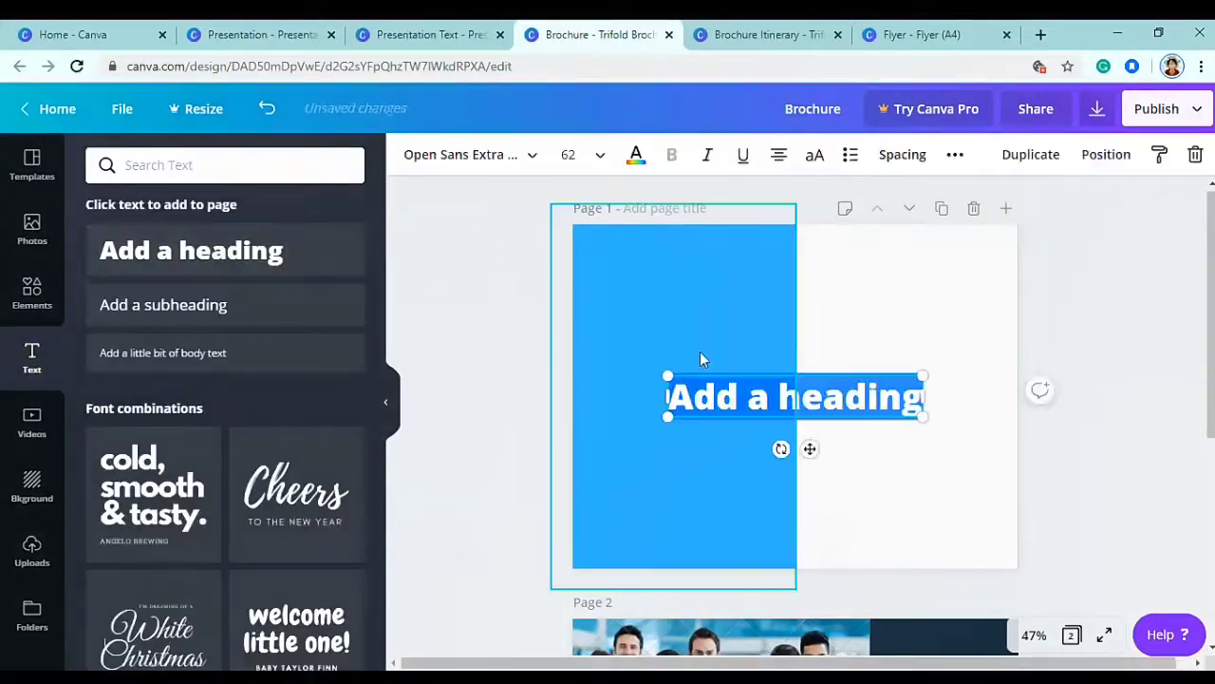
{"action": "type", "text": "South Kore"}
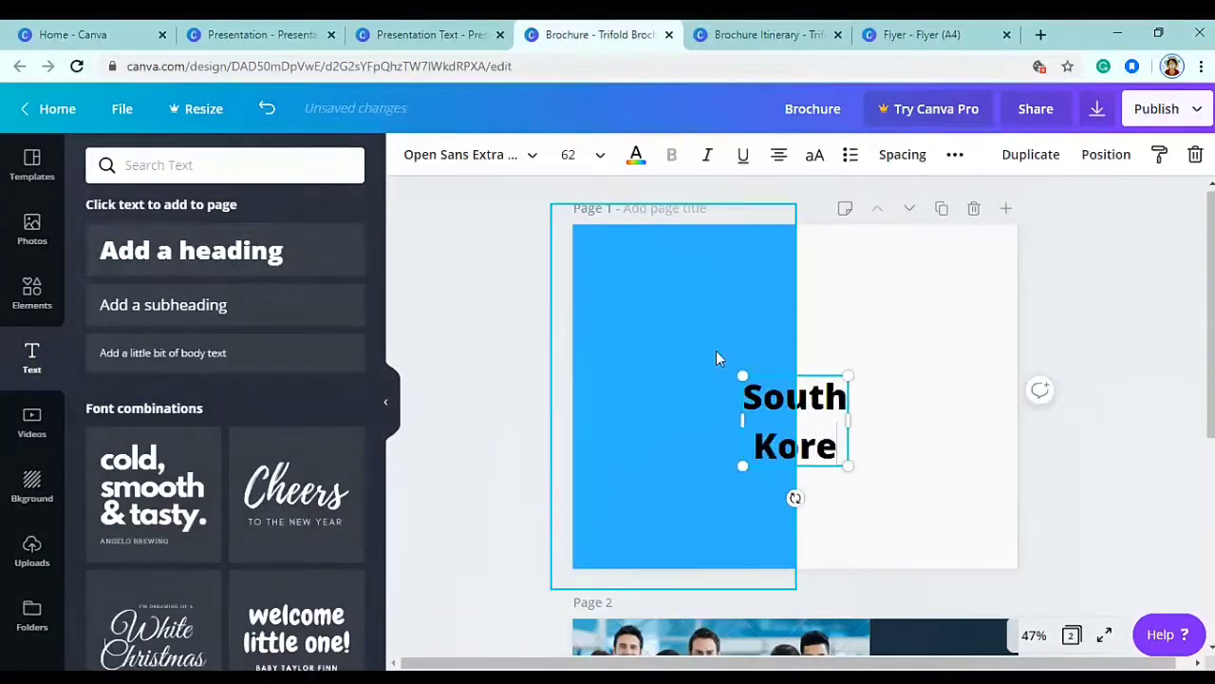
{"action": "type", "text": "a"}
{"action": "key", "text": "ctrl+a"}
{"action": "left_click", "coordinate": [778, 164]}
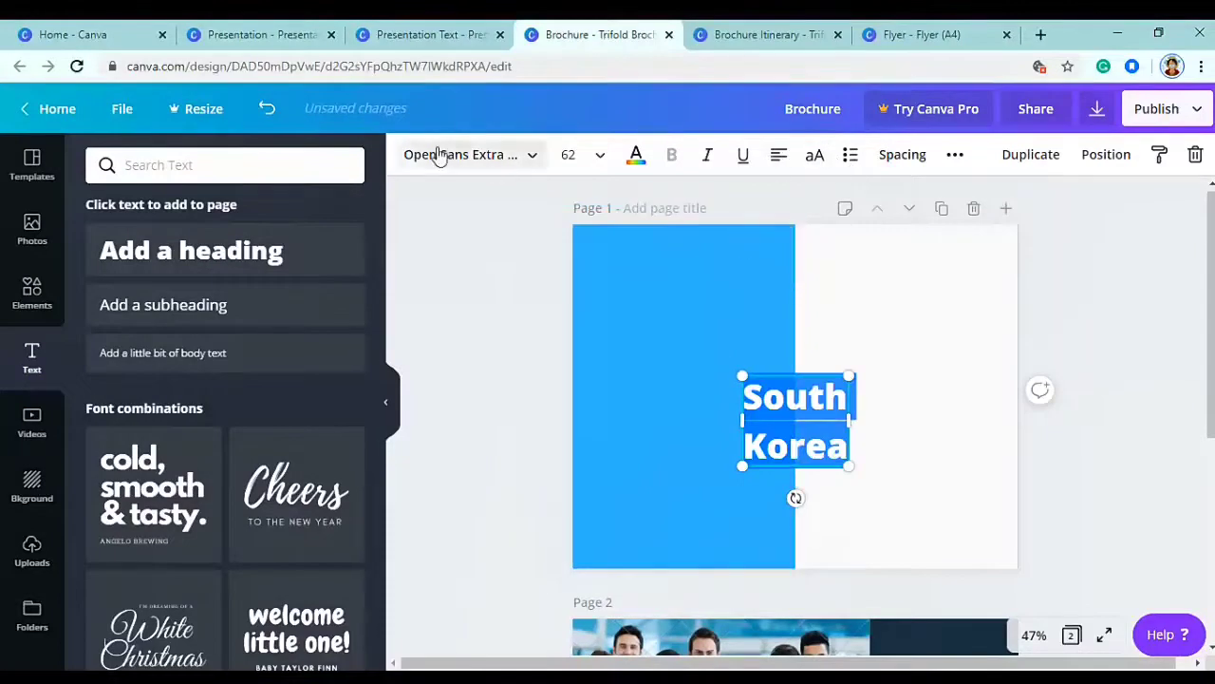
{"action": "left_click", "coordinate": [193, 163]}
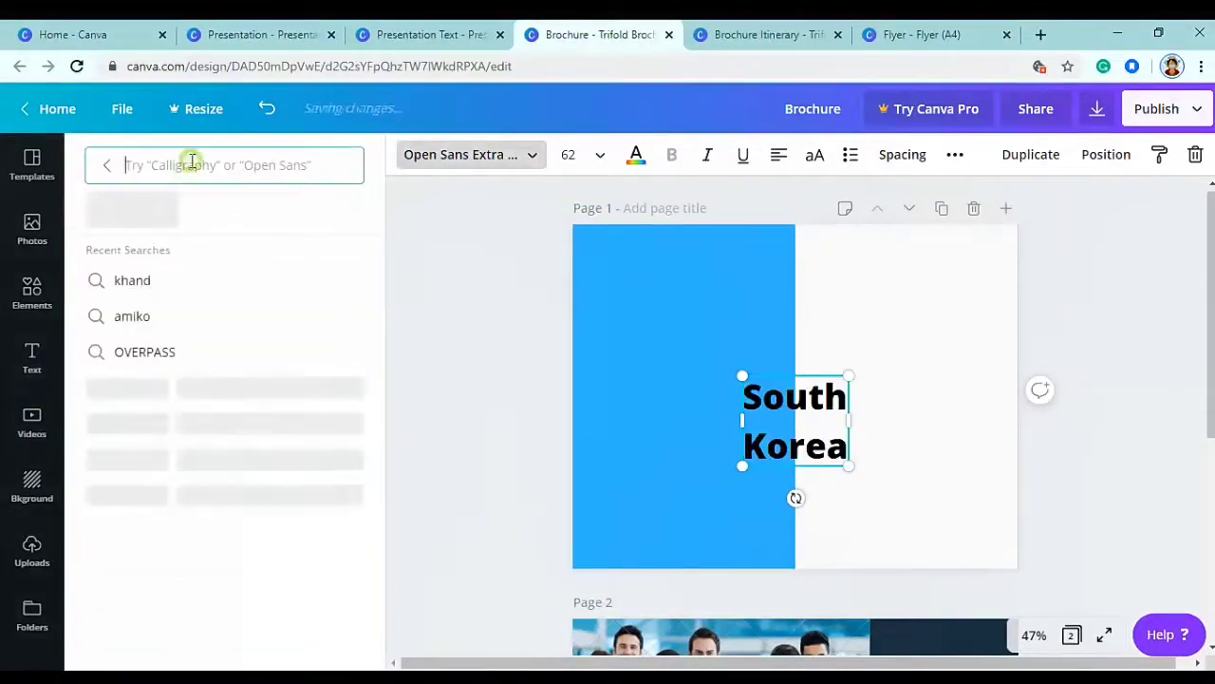
{"action": "type", "text": "khand"}
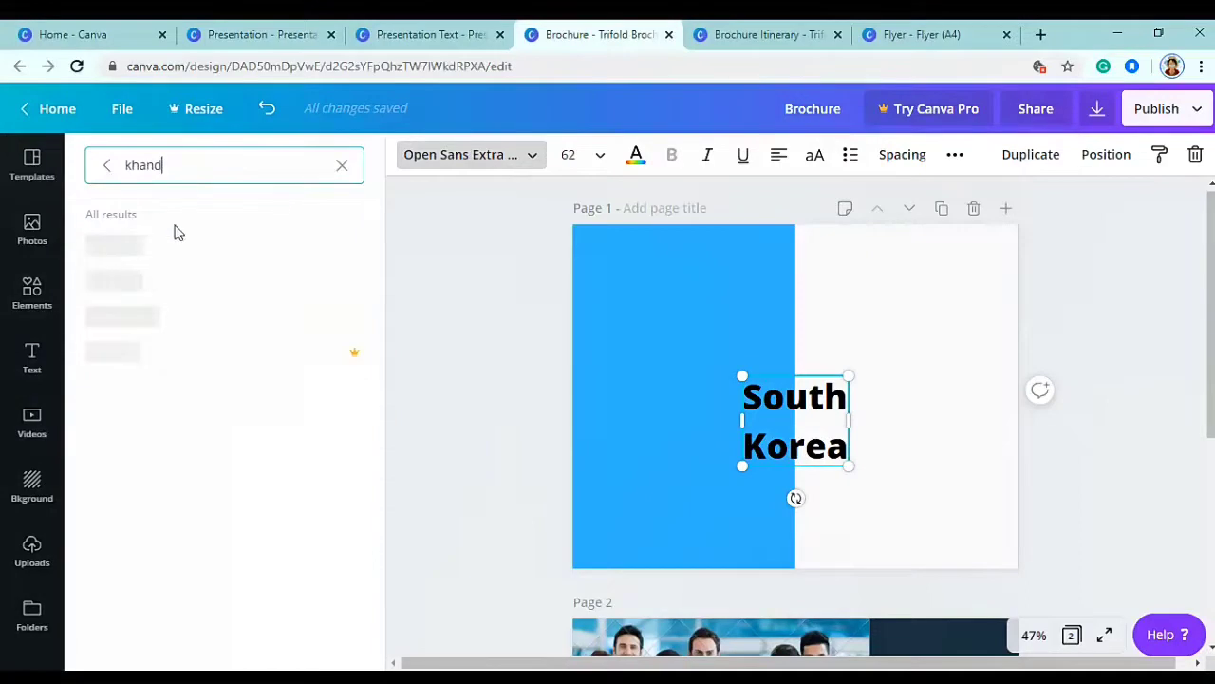
{"action": "left_click", "coordinate": [143, 315]}
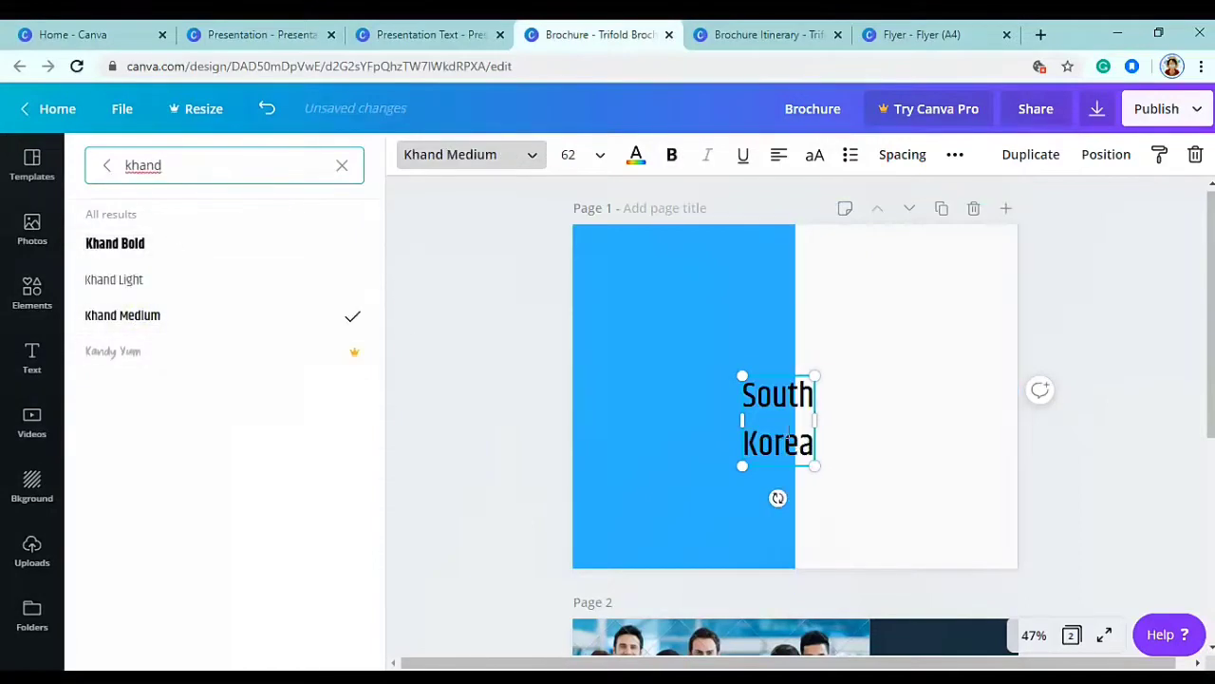
{"action": "left_click_drag", "start_coordinate": [787, 376], "coordinate": [646, 275]}
- Give the heading line height 1.02, white colour and font size 100
{"action": "left_click", "coordinate": [907, 159]}
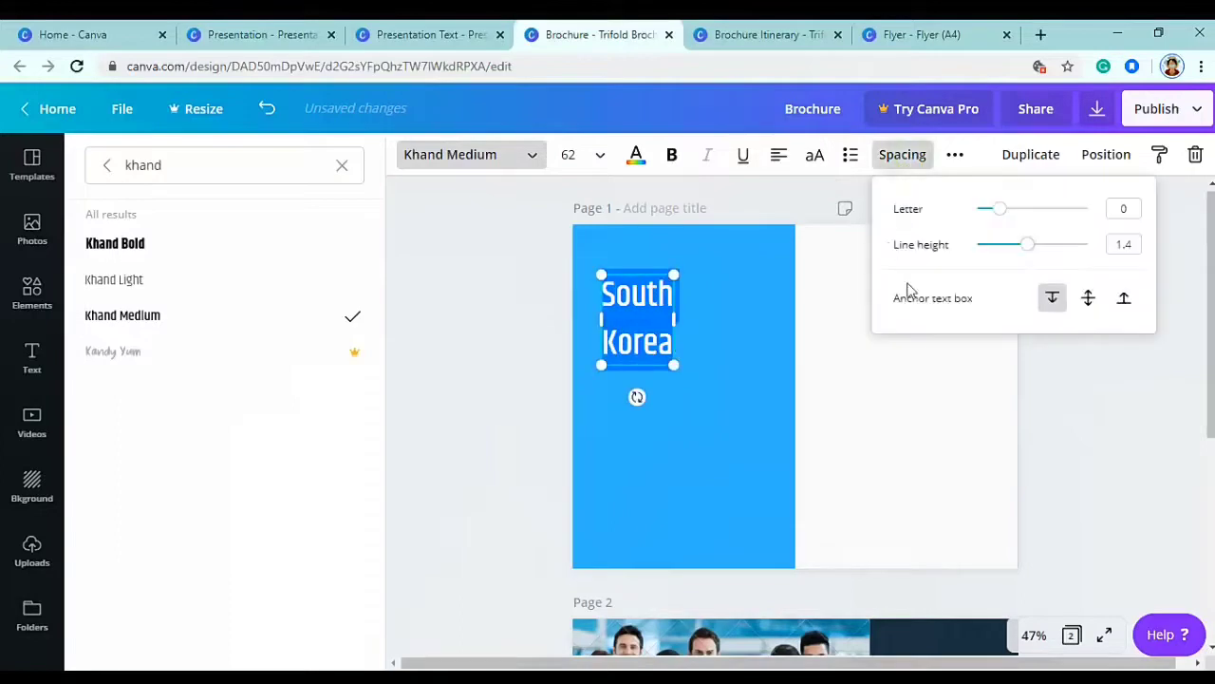
{"action": "left_click_drag", "start_coordinate": [1023, 252], "coordinate": [1014, 247]}
{"action": "left_click_drag", "start_coordinate": [671, 354], "coordinate": [716, 345]}
{"action": "left_click", "coordinate": [900, 153]}
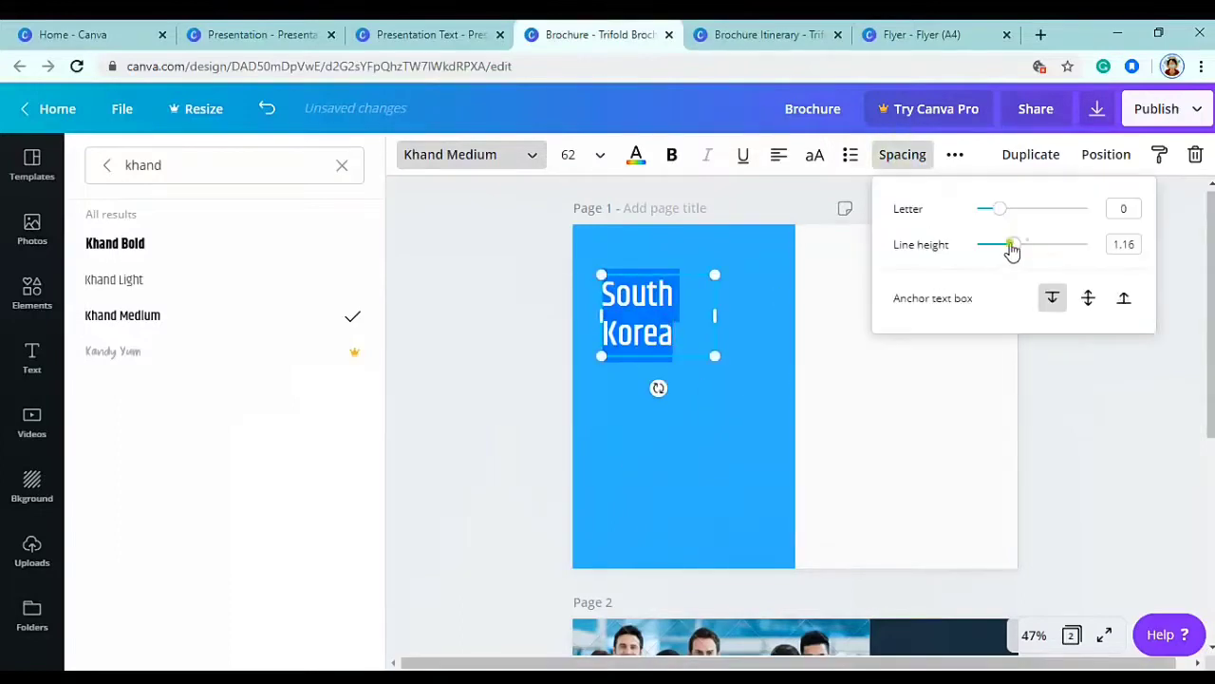
{"action": "left_click_drag", "start_coordinate": [1013, 250], "coordinate": [1004, 248]}
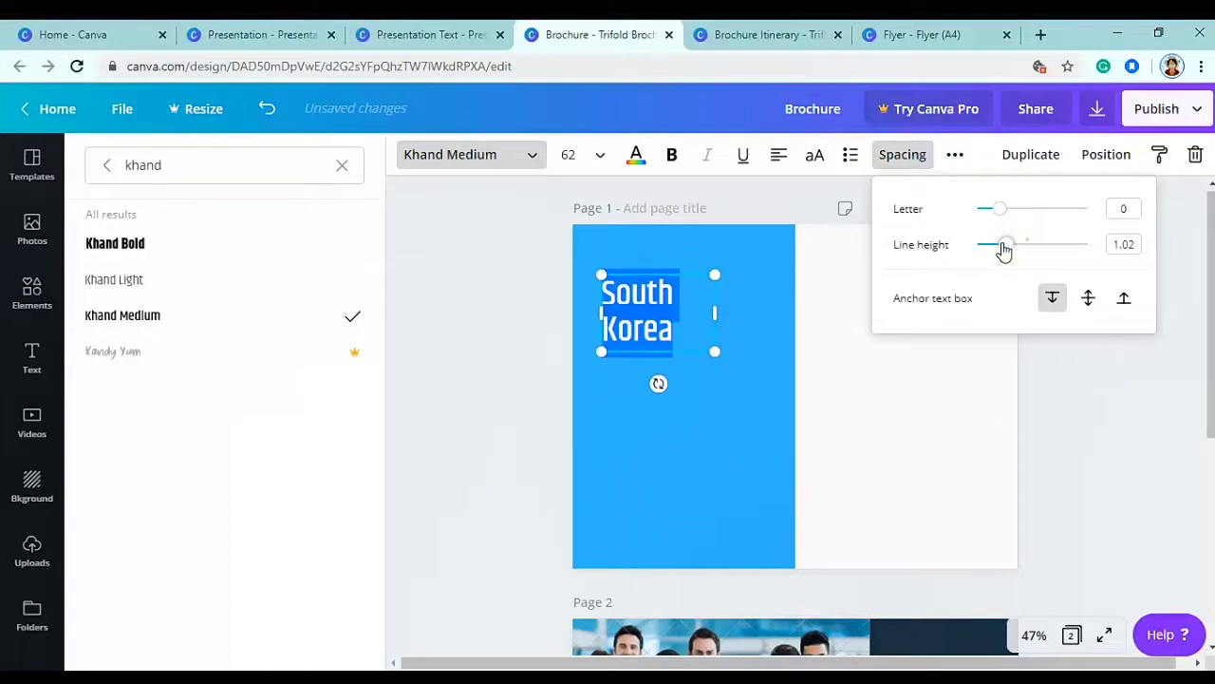
{"action": "left_click", "coordinate": [636, 155]}
{"action": "left_click", "coordinate": [299, 334]}
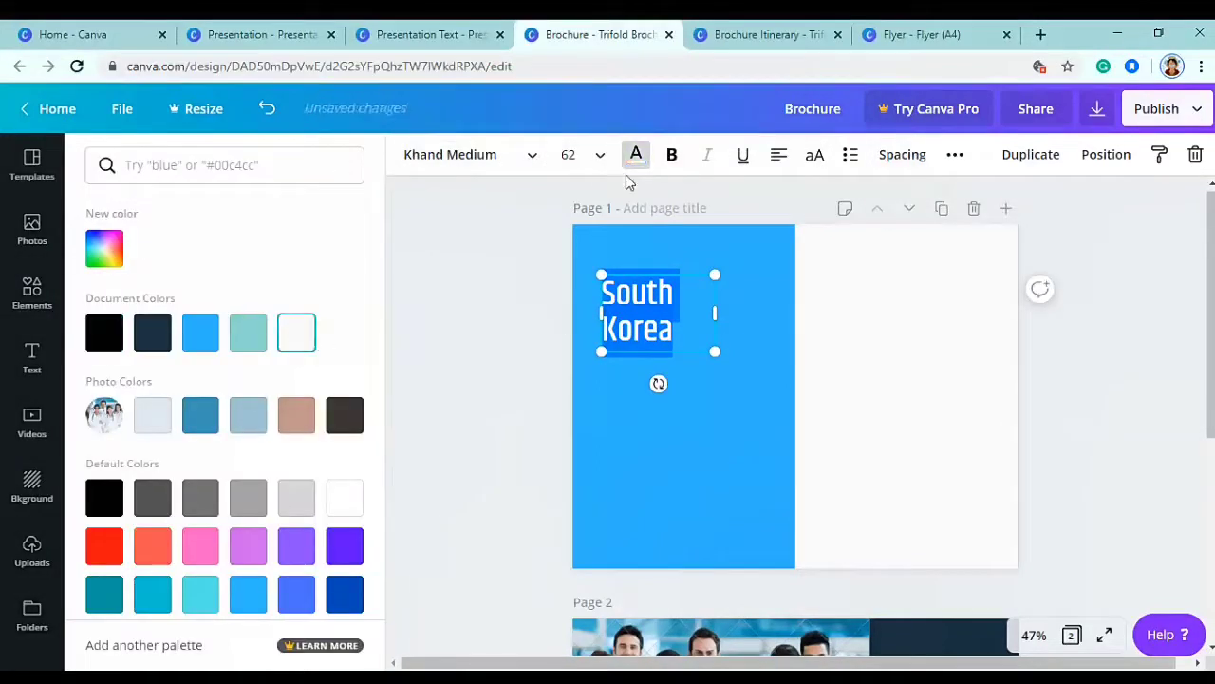
{"action": "left_click", "coordinate": [580, 154]}
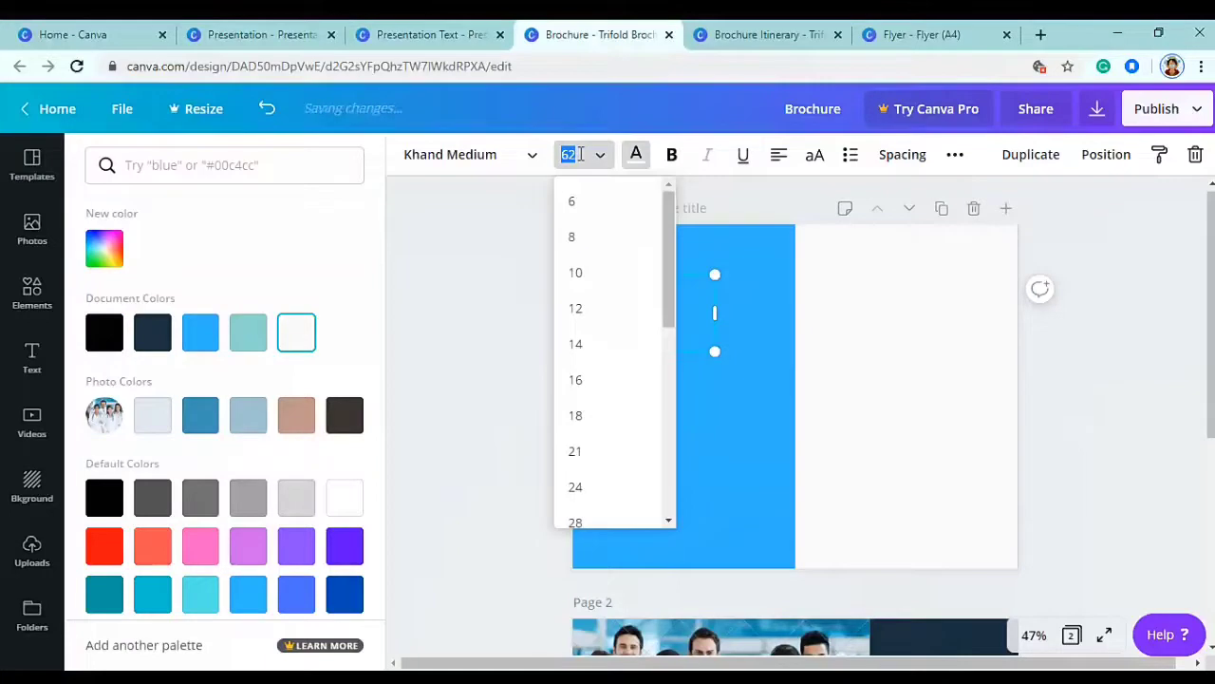
{"action": "type", "text": "100"}
{"action": "key", "text": "Return"}
{"action": "left_click_drag", "start_coordinate": [716, 393], "coordinate": [681, 386]}
{"action": "left_click", "coordinate": [523, 296]}
{"action": "left_click", "coordinate": [32, 357]}
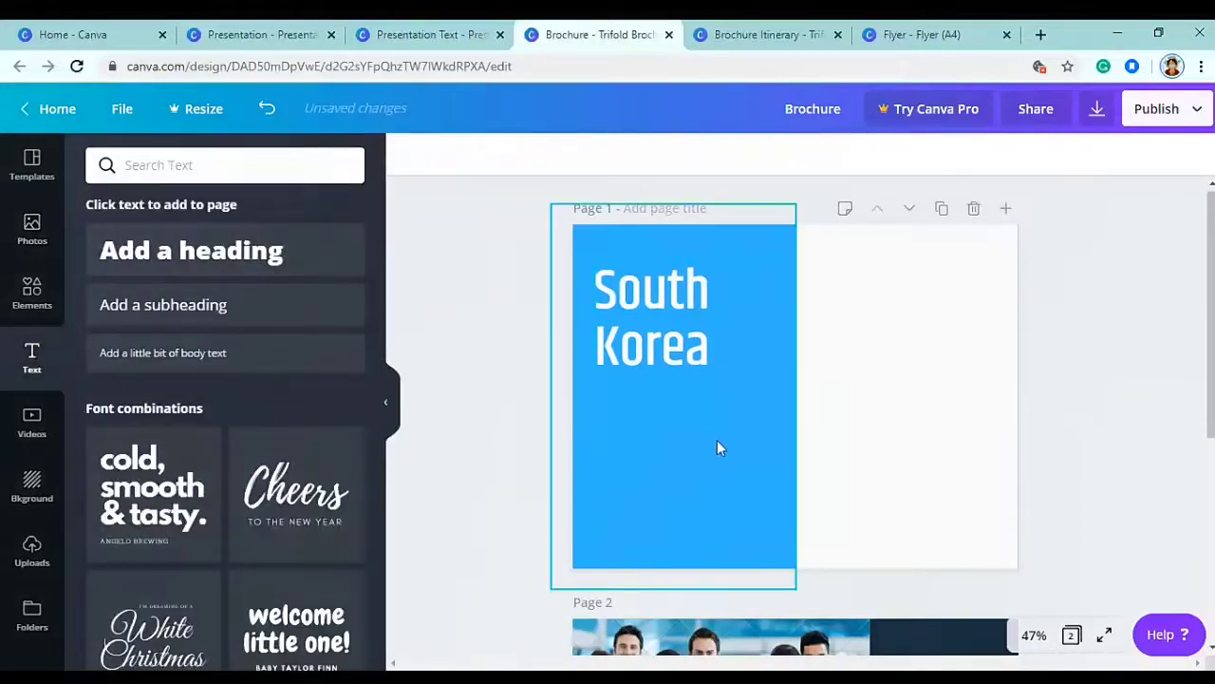
- Add white 'TRAVEL GYAAN' text at size 15 just above the South Korea heading
{"action": "type", "text": "tTRAVEL GYAAN"}
{"action": "left_click_drag", "start_coordinate": [809, 433], "coordinate": [637, 285]}
{"action": "left_click", "coordinate": [567, 154]}
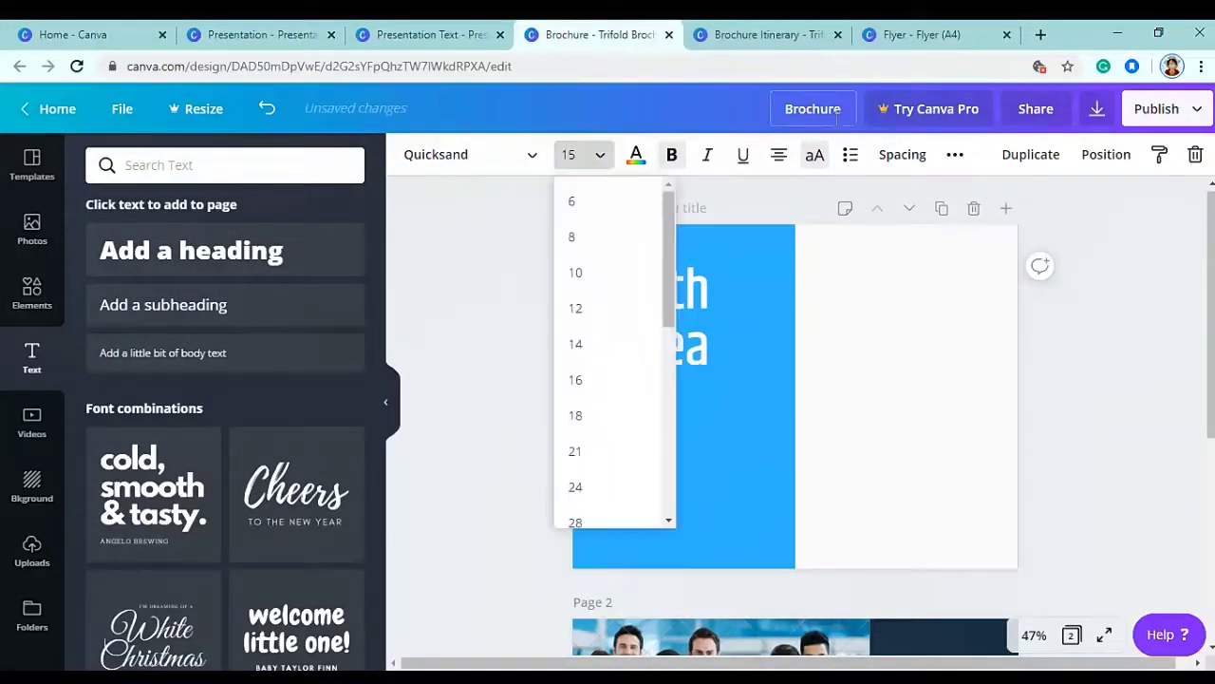
{"action": "key", "text": "Return"}
{"action": "left_click_drag", "start_coordinate": [649, 262], "coordinate": [717, 258]}
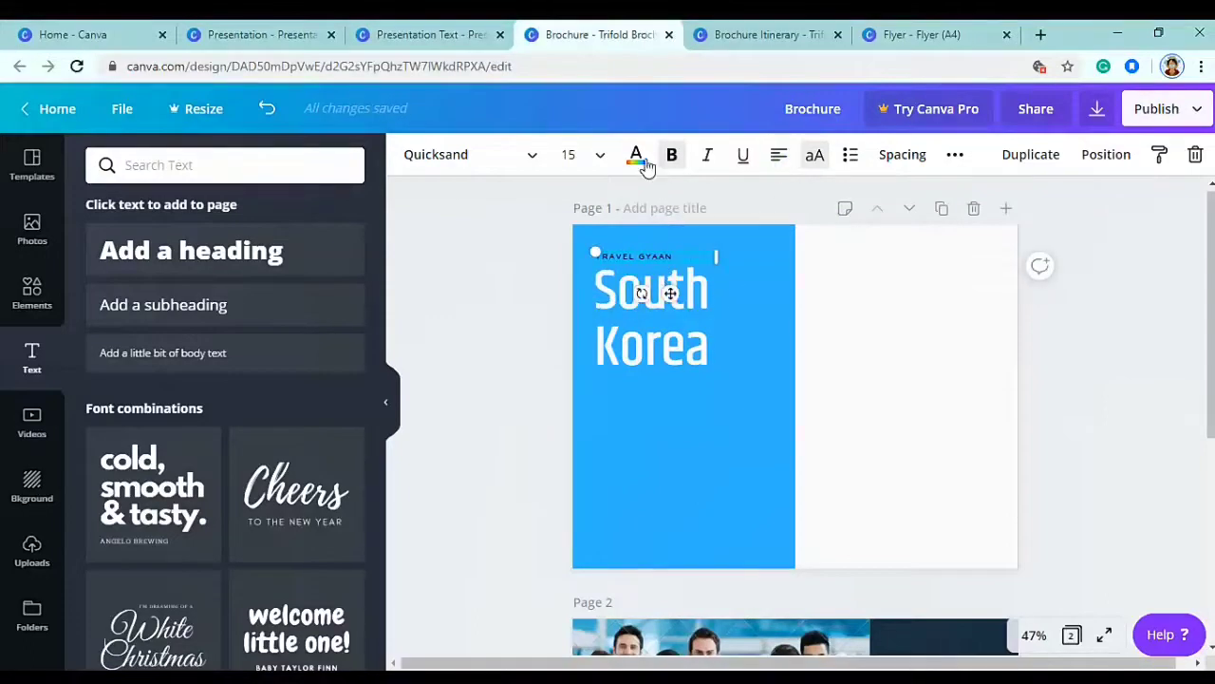
{"action": "left_click", "coordinate": [636, 157]}
{"action": "left_click", "coordinate": [295, 333]}
{"action": "key", "text": "Escape"}
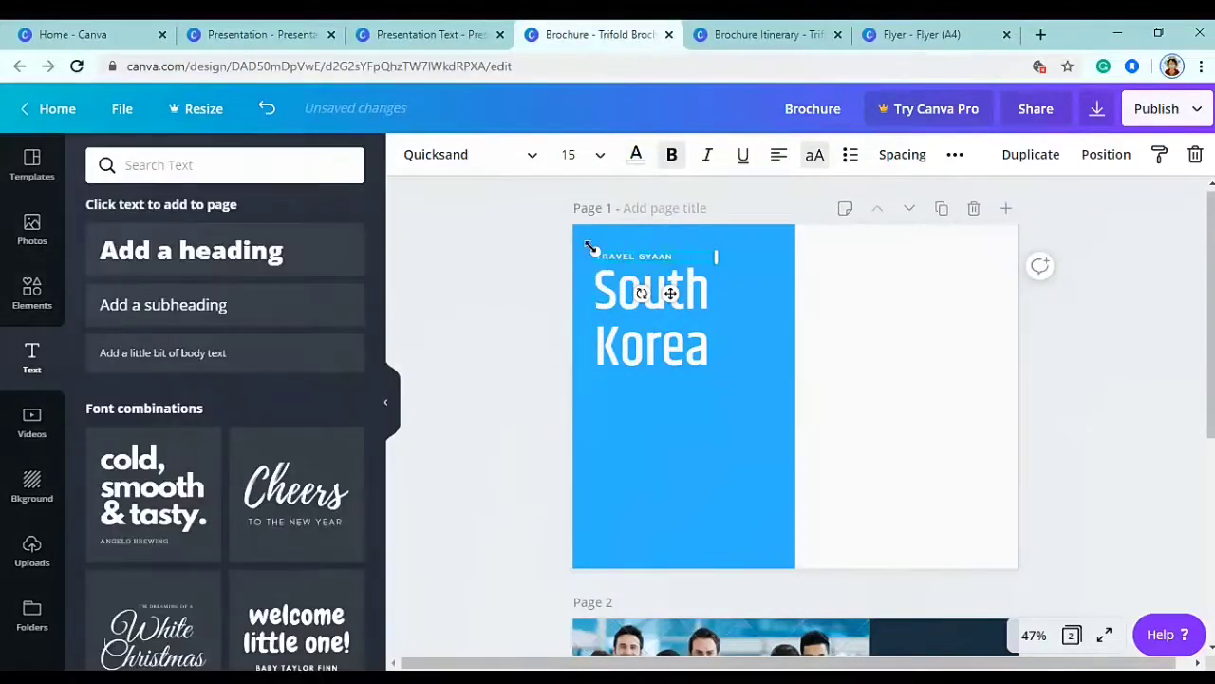
{"action": "left_click_drag", "start_coordinate": [674, 294], "coordinate": [670, 420]}
{"action": "left_click_drag", "start_coordinate": [669, 327], "coordinate": [669, 294]}
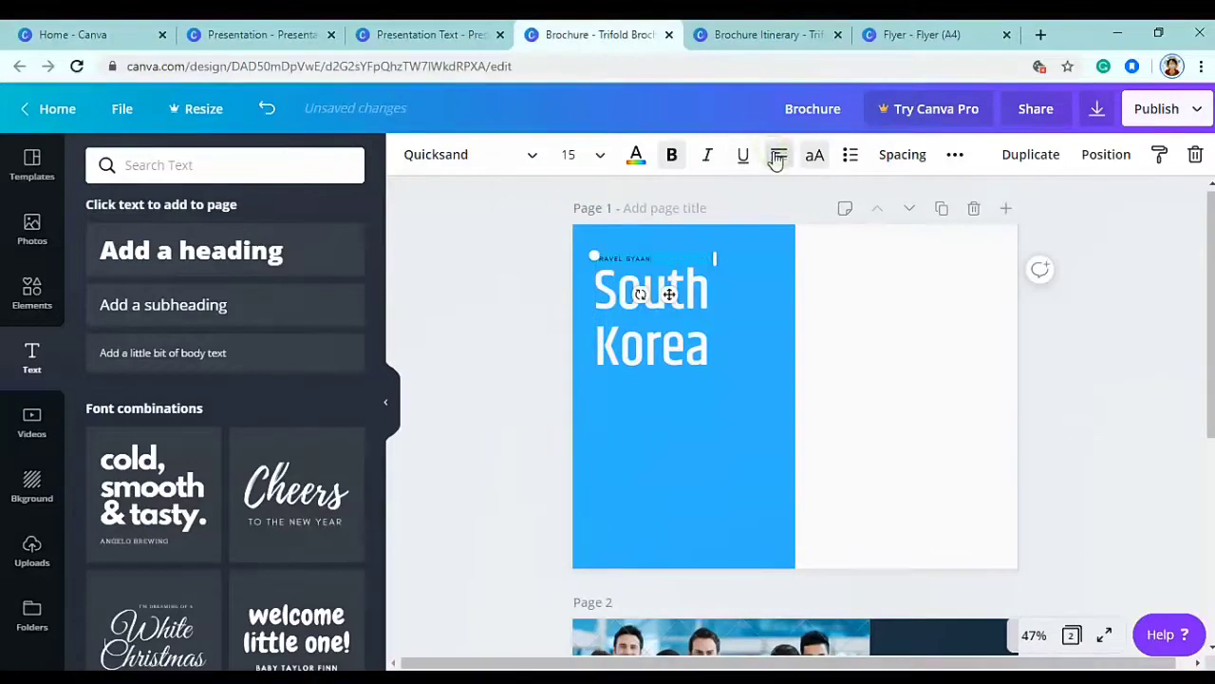
- Duplicate the small text below Korea and set both small texts in Overpass Light
{"action": "left_click", "coordinate": [636, 157]}
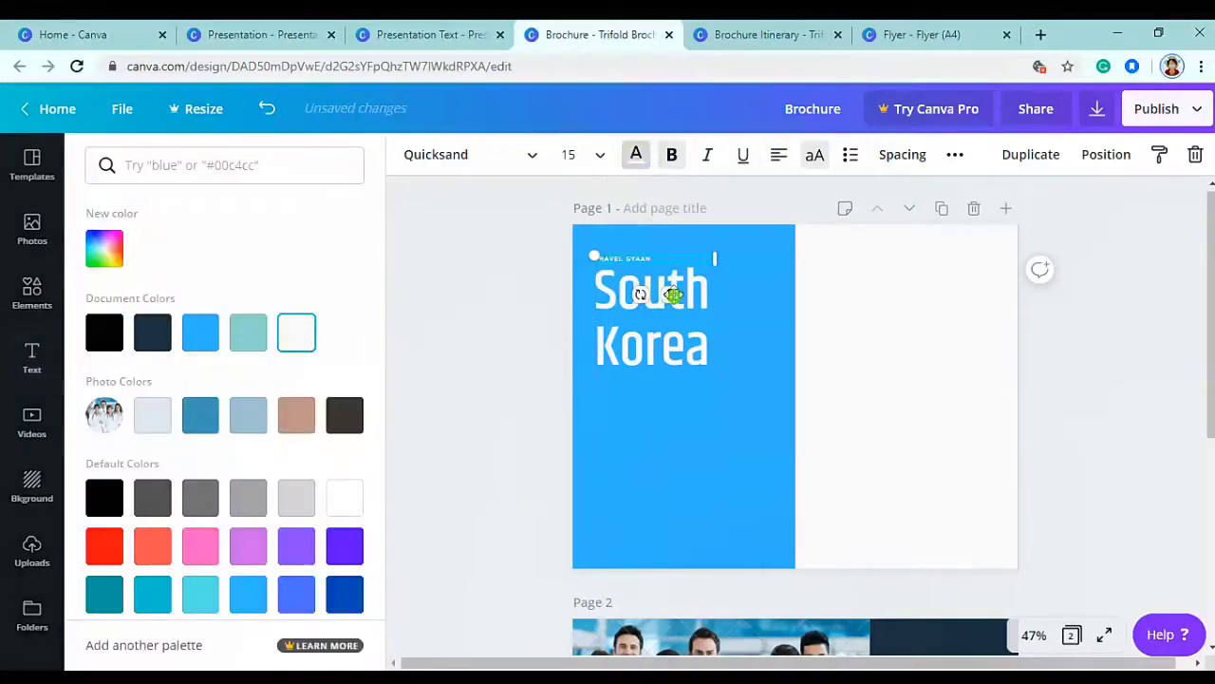
{"action": "key", "text": "ctrl+d"}
{"action": "left_click_drag", "start_coordinate": [672, 326], "coordinate": [663, 402]}
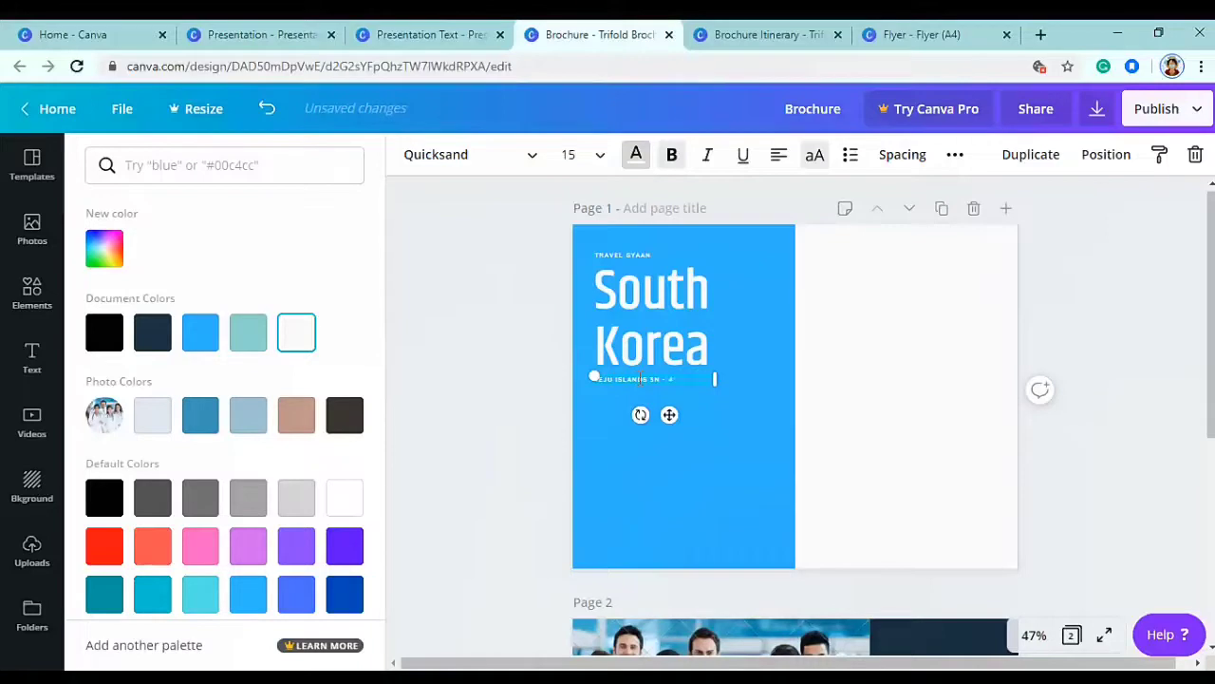
{"action": "left_click", "coordinate": [643, 256], "text": "shift"}
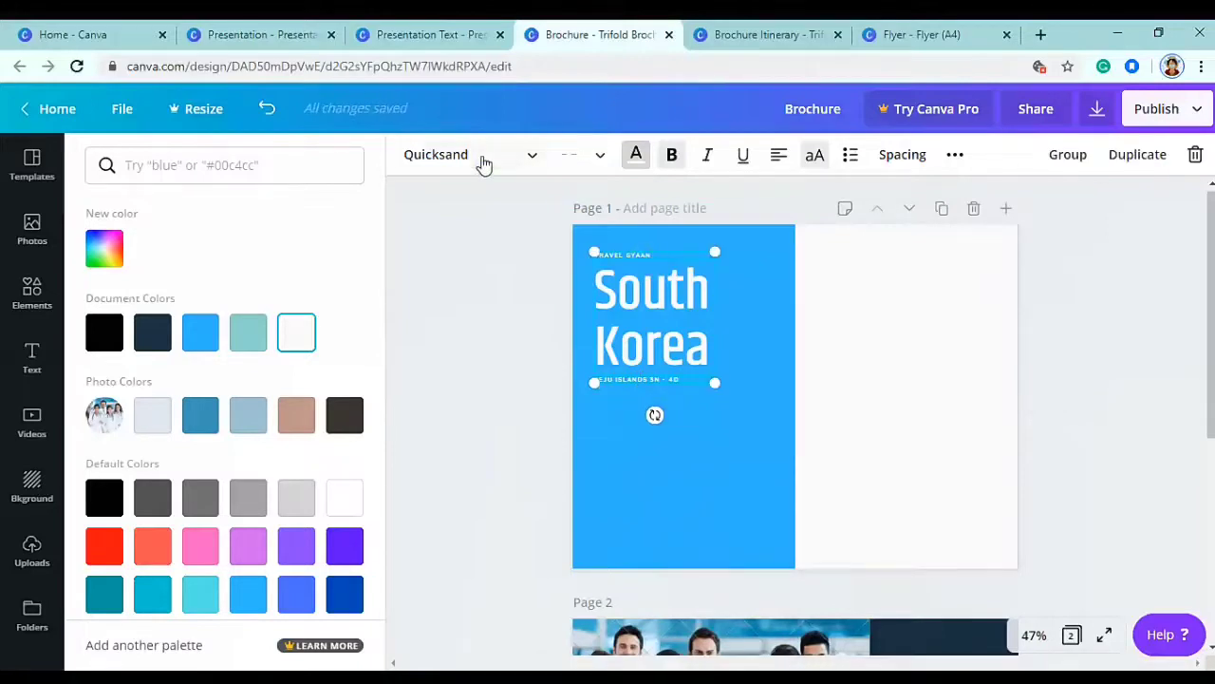
{"action": "left_click", "coordinate": [482, 159]}
{"action": "type", "text": "overpass"}
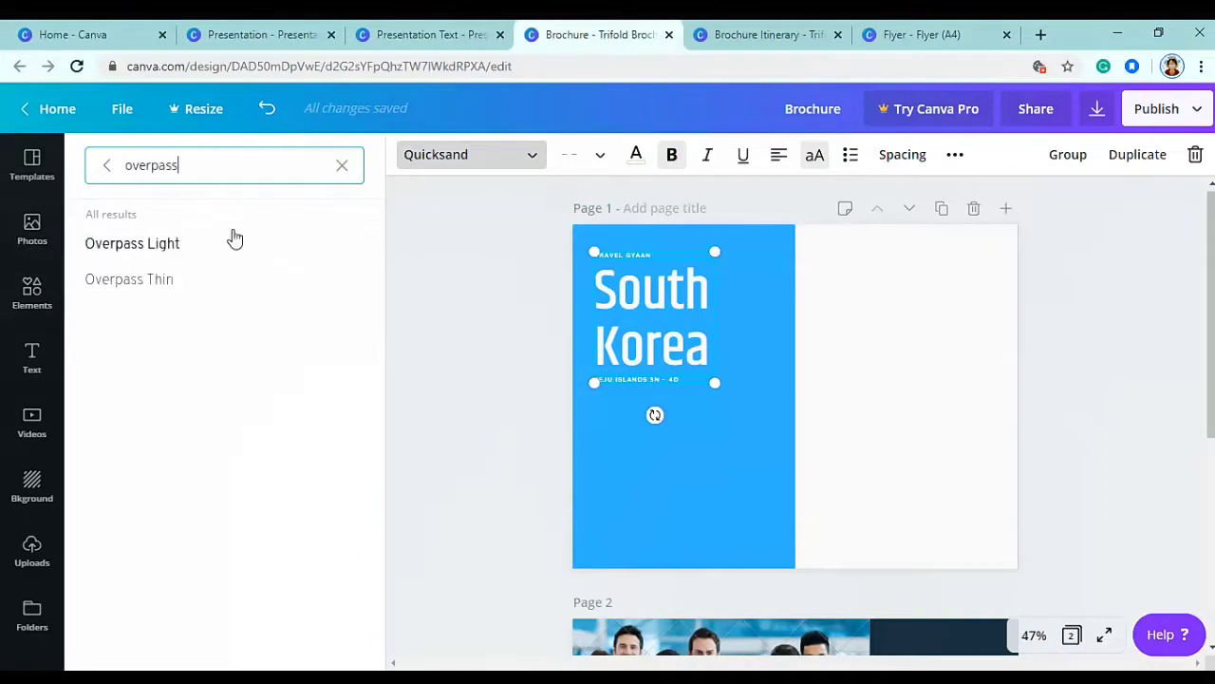
{"action": "left_click", "coordinate": [219, 246]}
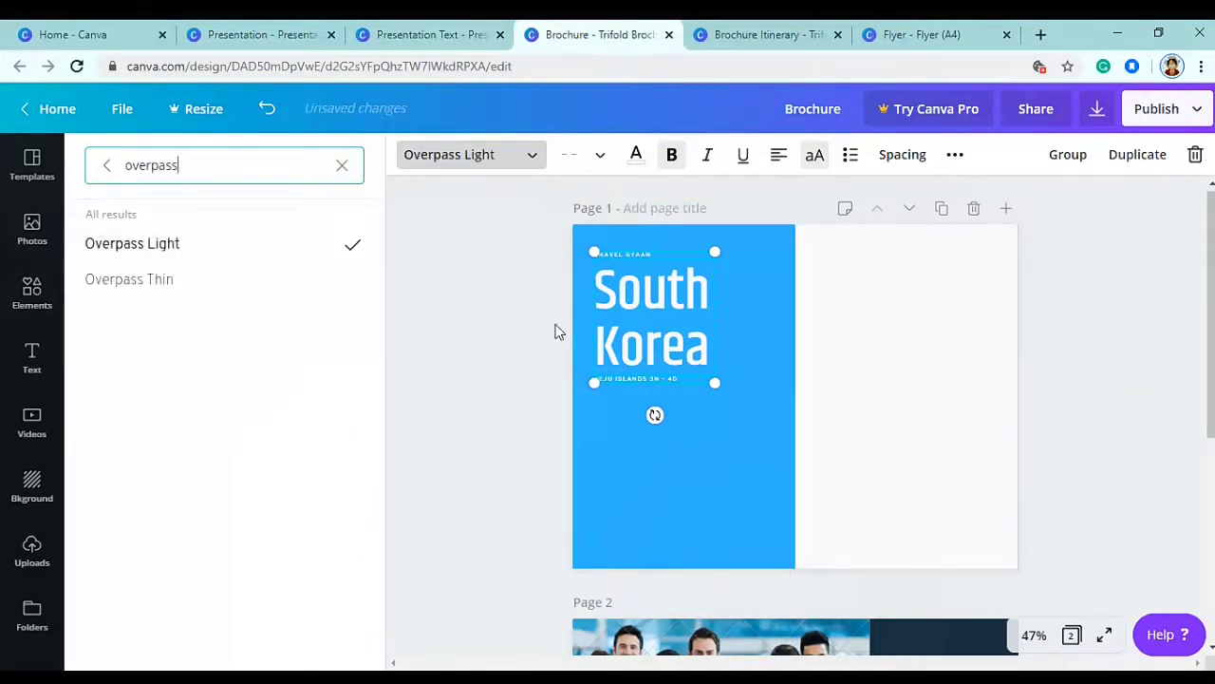
{"action": "left_click", "coordinate": [513, 305]}
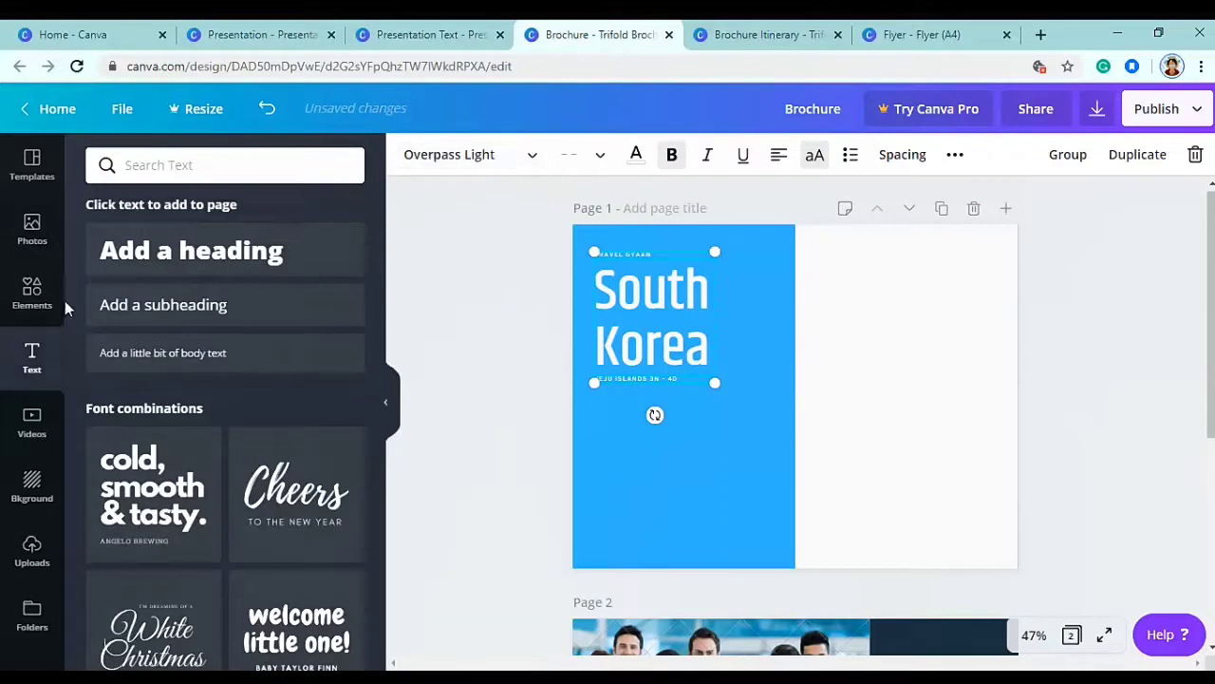
- Add a dotted line from the Elements 'line' search and shorten it under TRAVEL GYAAN
{"action": "left_click", "coordinate": [31, 289]}
{"action": "left_click", "coordinate": [193, 169]}
{"action": "type", "text": "line"}
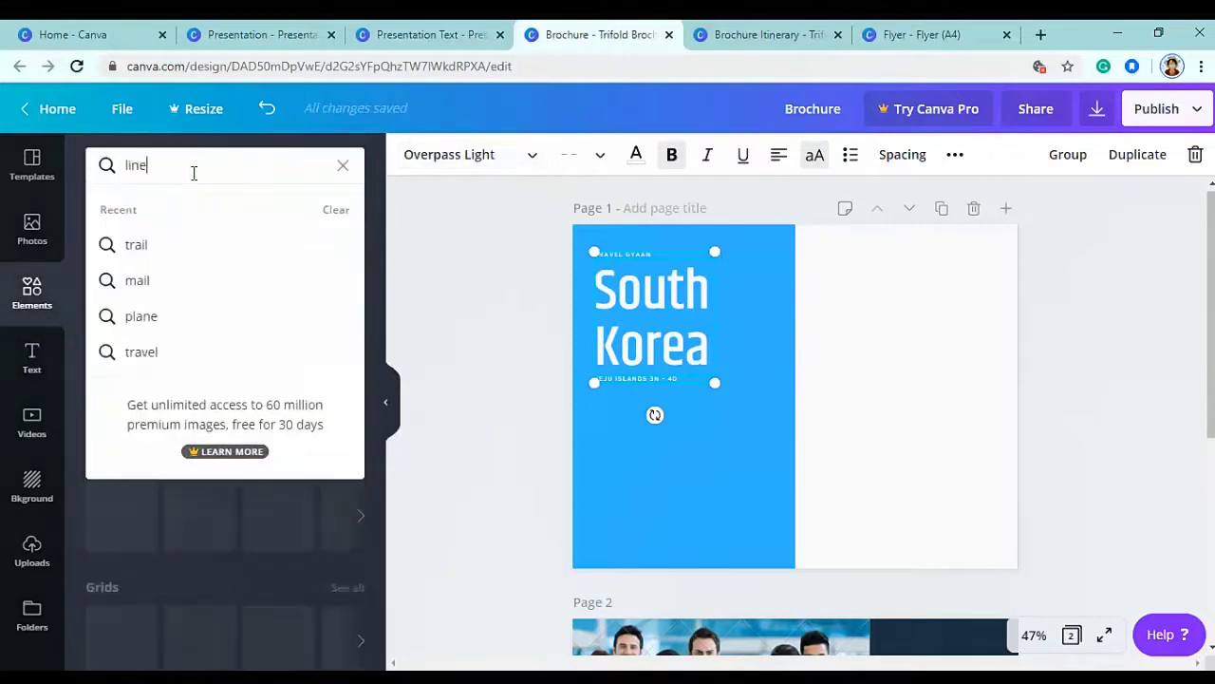
{"action": "key", "text": "Return"}
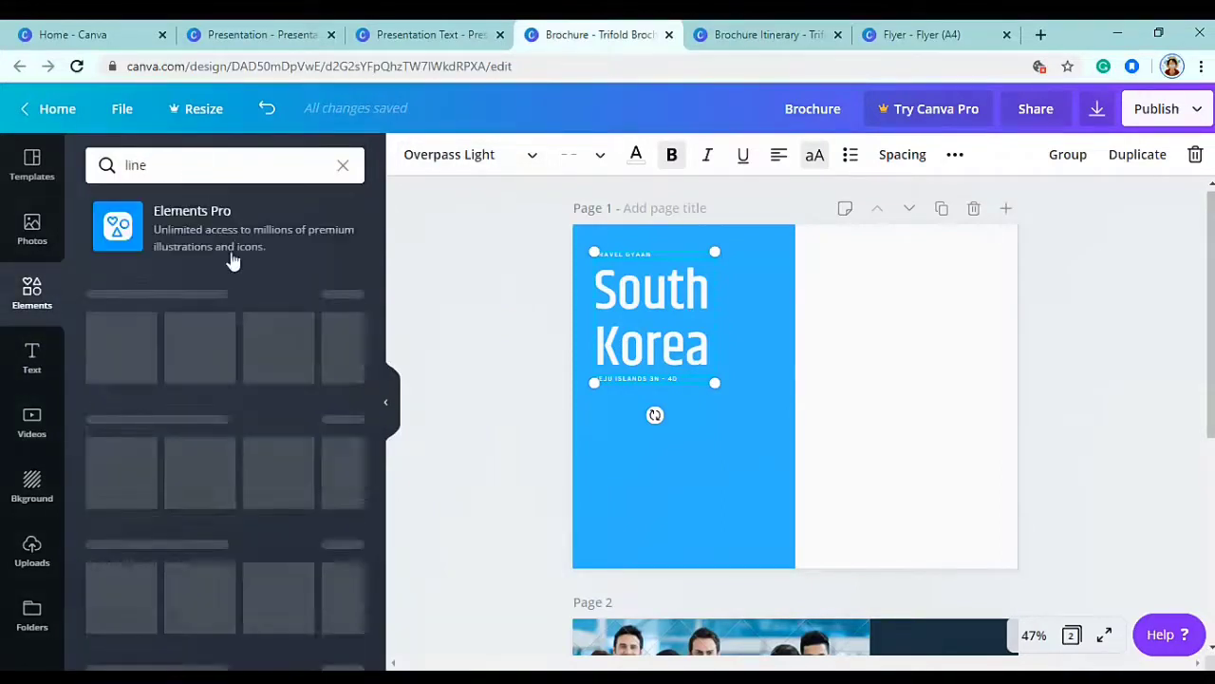
{"action": "left_click", "coordinate": [252, 323]}
{"action": "left_click_drag", "start_coordinate": [918, 406], "coordinate": [650, 299]}
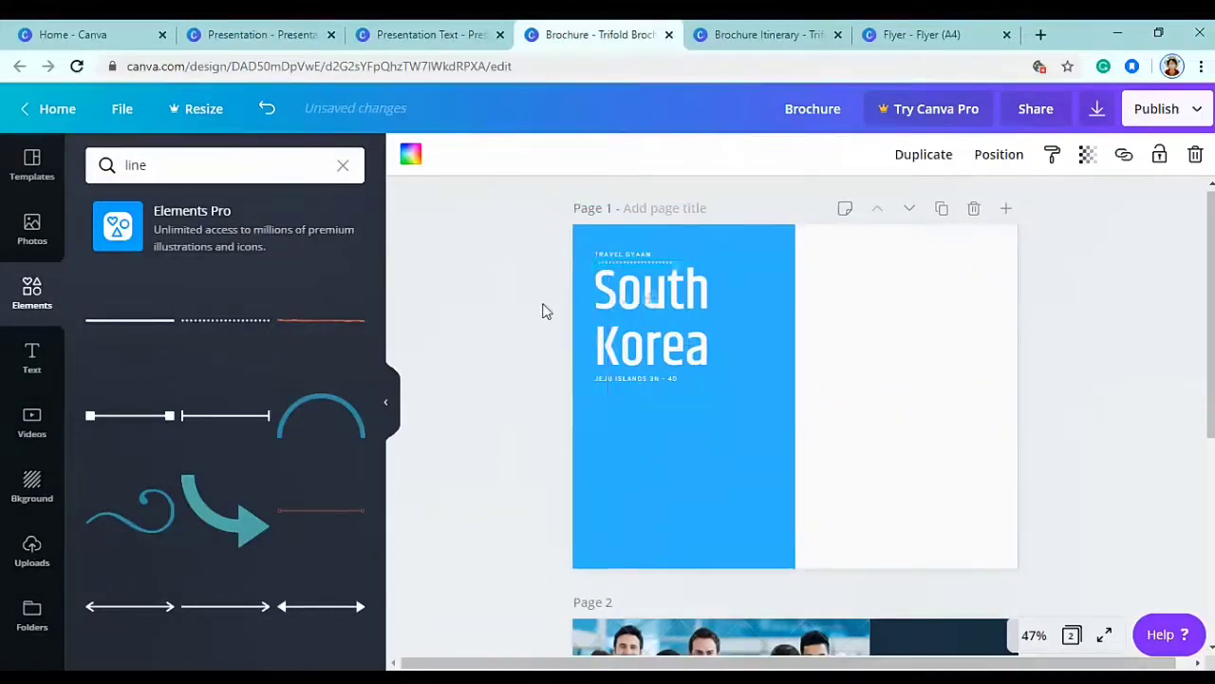
- Group the dotted line with the heading texts and nudge the group into place
{"action": "left_click_drag", "start_coordinate": [522, 303], "coordinate": [701, 390]}
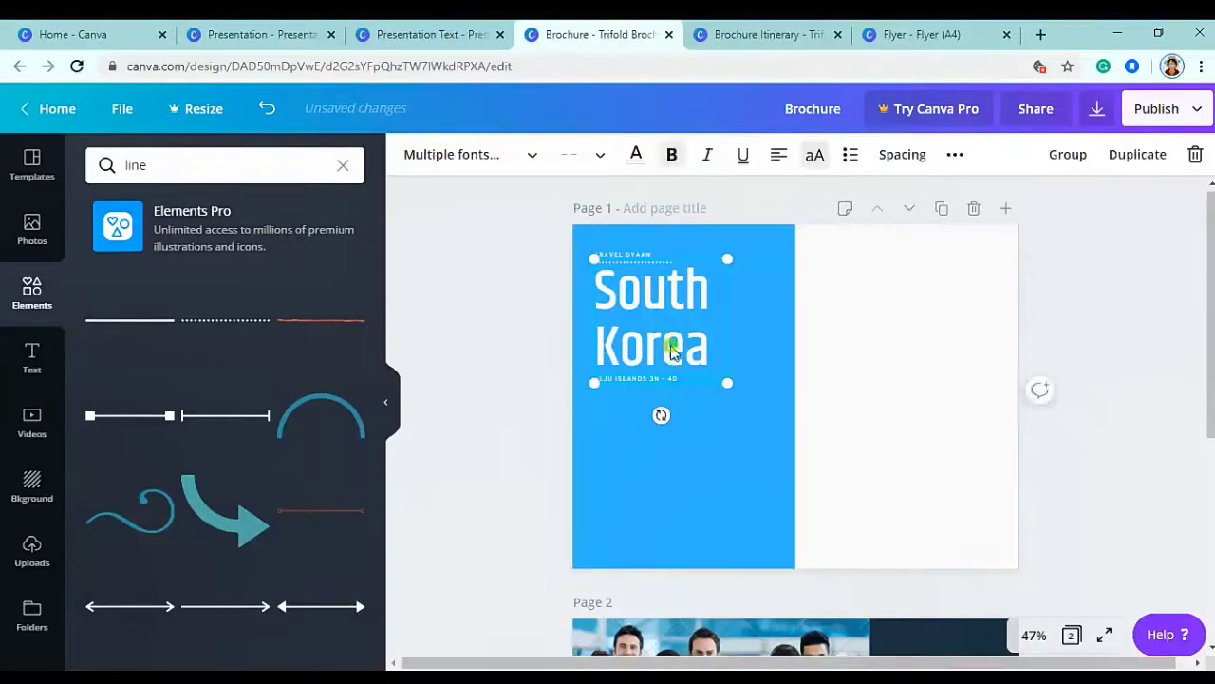
{"action": "left_click", "coordinate": [637, 260], "text": "shift"}
{"action": "left_click", "coordinate": [1068, 155]}
{"action": "mouse_move", "coordinate": [664, 359]}
{"action": "left_mouse_down"}
{"action": "mouse_move", "coordinate": [665, 345]}
{"action": "mouse_move", "coordinate": [662, 366]}
{"action": "left_mouse_up"}
{"action": "left_click", "coordinate": [532, 347]}
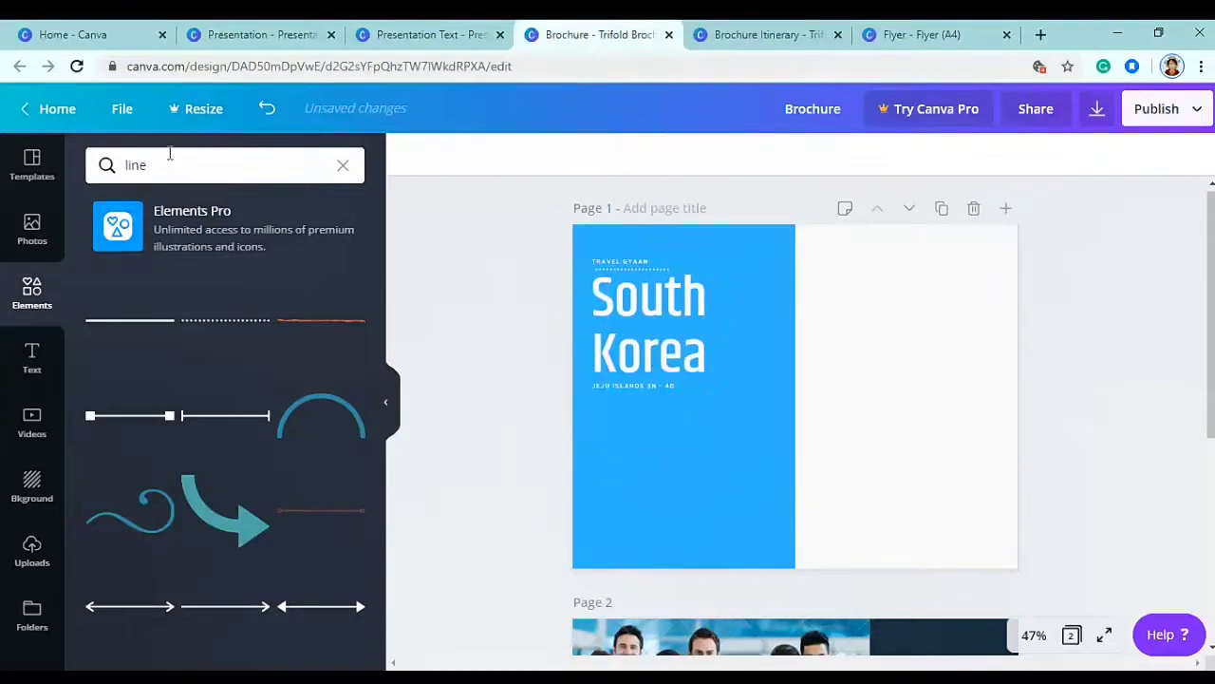
- Place the uploaded waterfall photo on the blue panel below the heading and widen it
{"action": "scroll", "coordinate": [35, 629], "scroll_direction": "down", "scroll_amount": 1}
{"action": "left_click", "coordinate": [33, 513]}
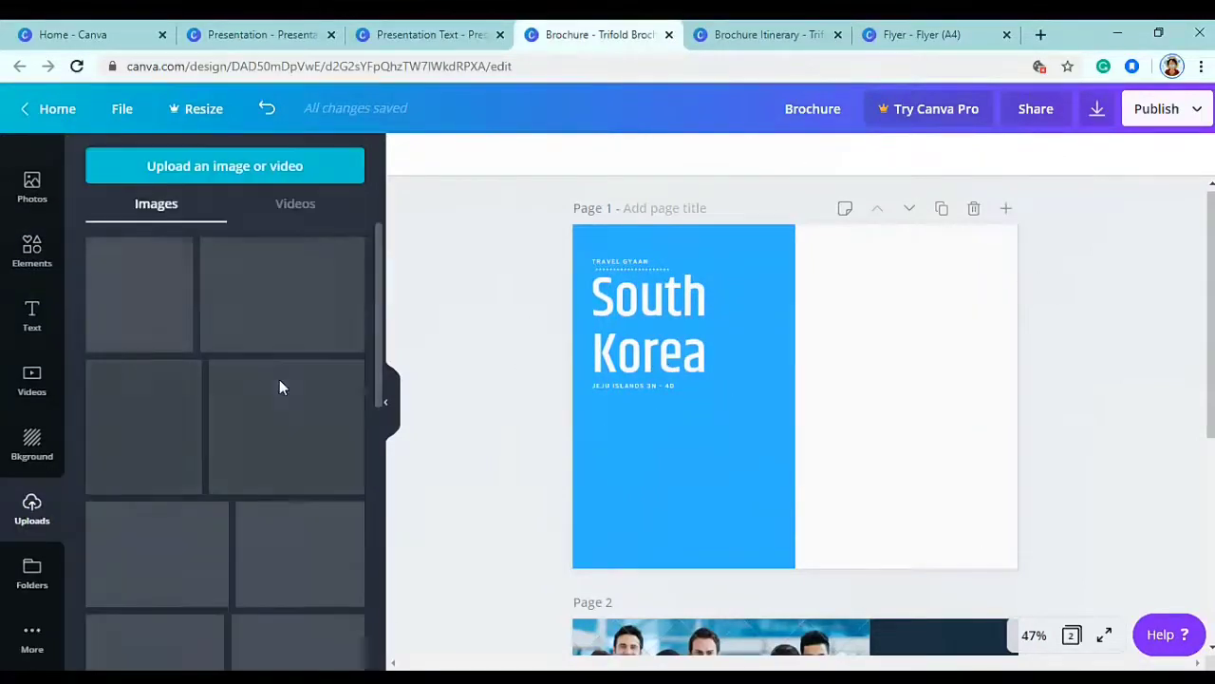
{"action": "scroll", "coordinate": [275, 380], "scroll_direction": "down", "scroll_amount": 5}
{"action": "left_click_drag", "start_coordinate": [381, 399], "coordinate": [374, 587]}
{"action": "scroll", "coordinate": [374, 587], "scroll_direction": "down", "scroll_amount": 4}
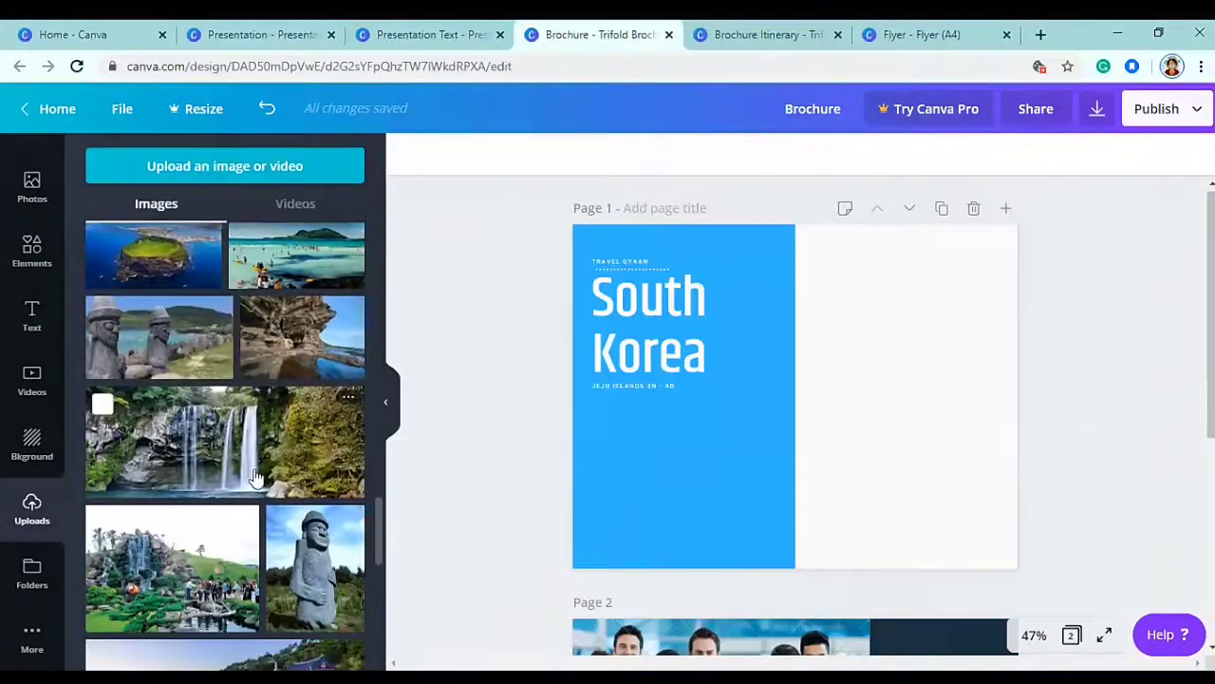
{"action": "left_click", "coordinate": [255, 469]}
{"action": "left_click_drag", "start_coordinate": [848, 392], "coordinate": [745, 456]}
{"action": "left_click_drag", "start_coordinate": [826, 518], "coordinate": [835, 520]}
{"action": "left_click_drag", "start_coordinate": [738, 488], "coordinate": [732, 495]}
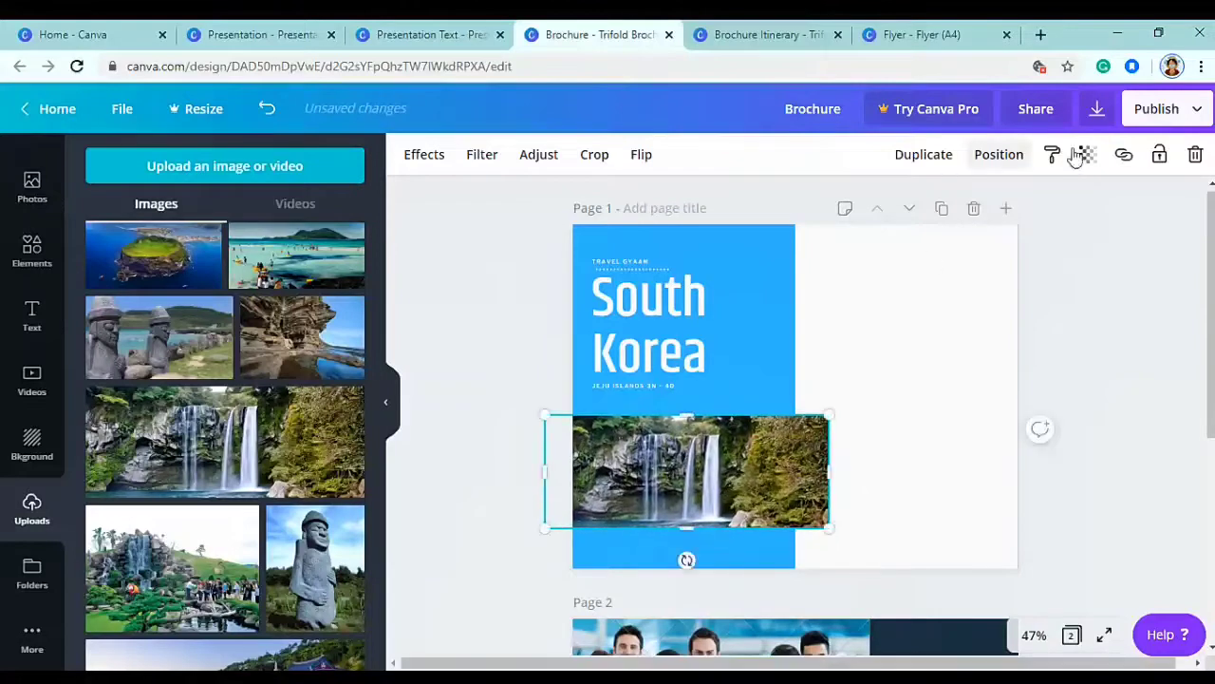
- Crop both sides of the waterfall photo to the blue panel's width
{"action": "left_click", "coordinate": [594, 154]}
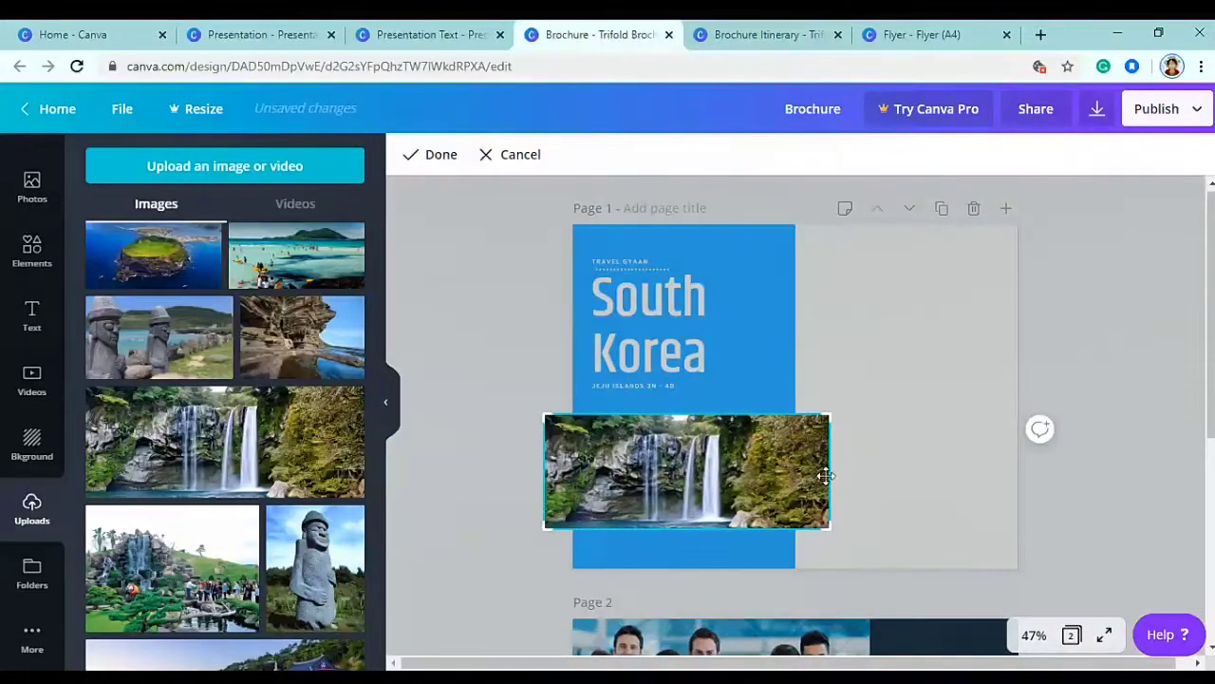
{"action": "left_click_drag", "start_coordinate": [831, 419], "coordinate": [798, 415]}
{"action": "left_click_drag", "start_coordinate": [539, 410], "coordinate": [570, 412]}
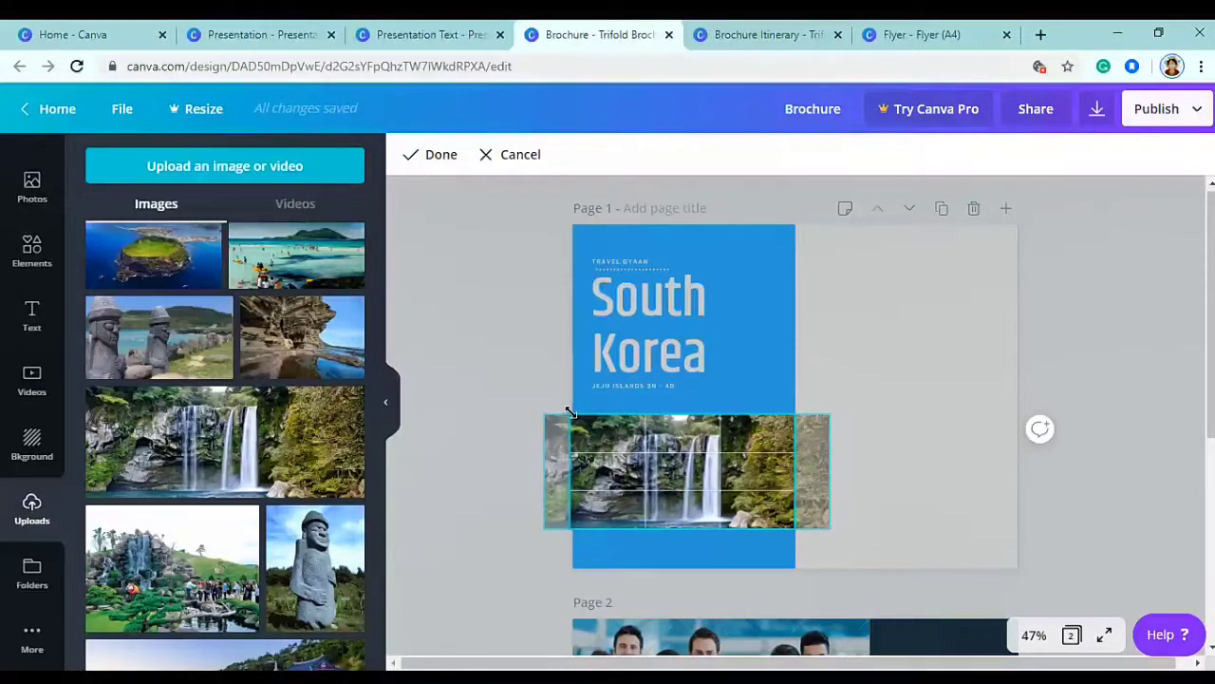
{"action": "left_click", "coordinate": [484, 356]}
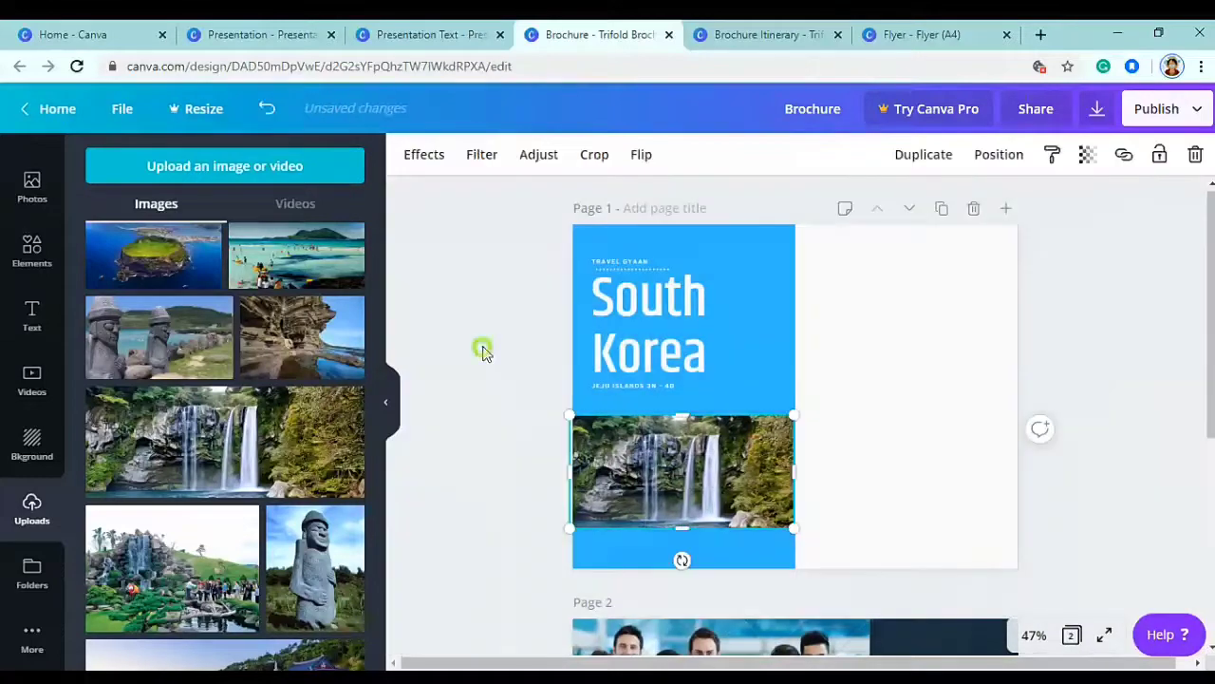
{"action": "left_click", "coordinate": [431, 272]}
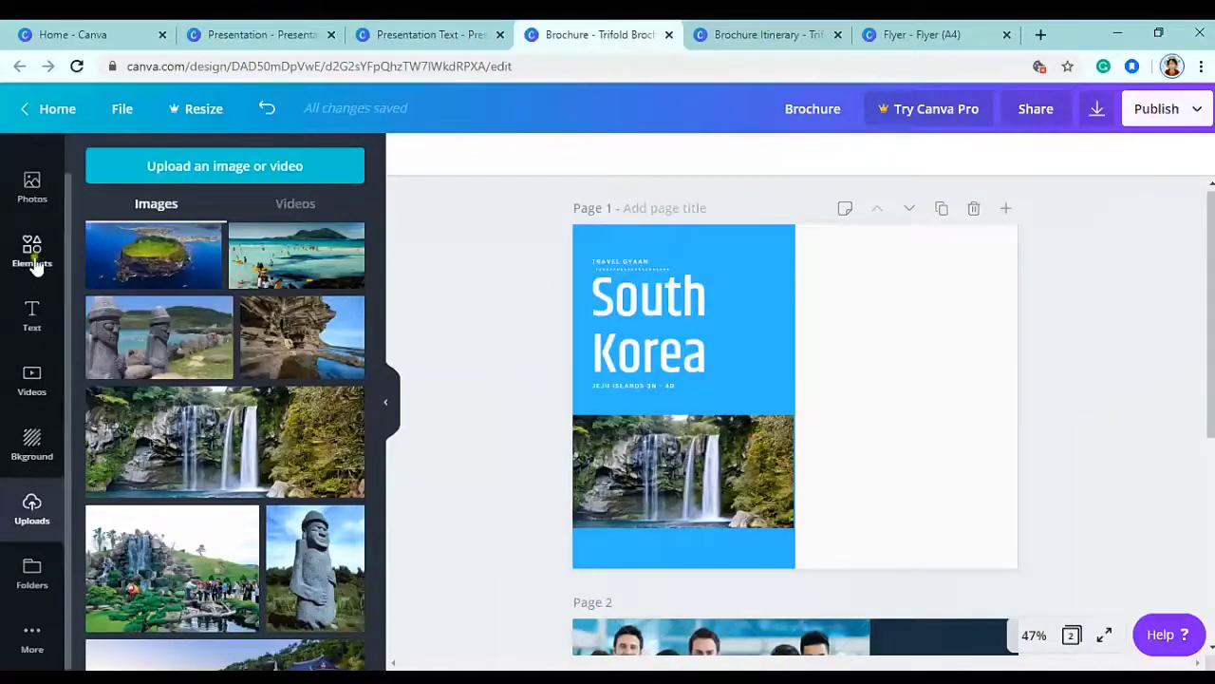
- Add a wavy line from the 'line' results and set it at the waterfall photo's bottom edge
{"action": "left_click", "coordinate": [33, 264]}
{"action": "scroll", "coordinate": [347, 380], "scroll_direction": "down", "scroll_amount": 3}
{"action": "scroll", "coordinate": [268, 465], "scroll_direction": "down", "scroll_amount": 10}
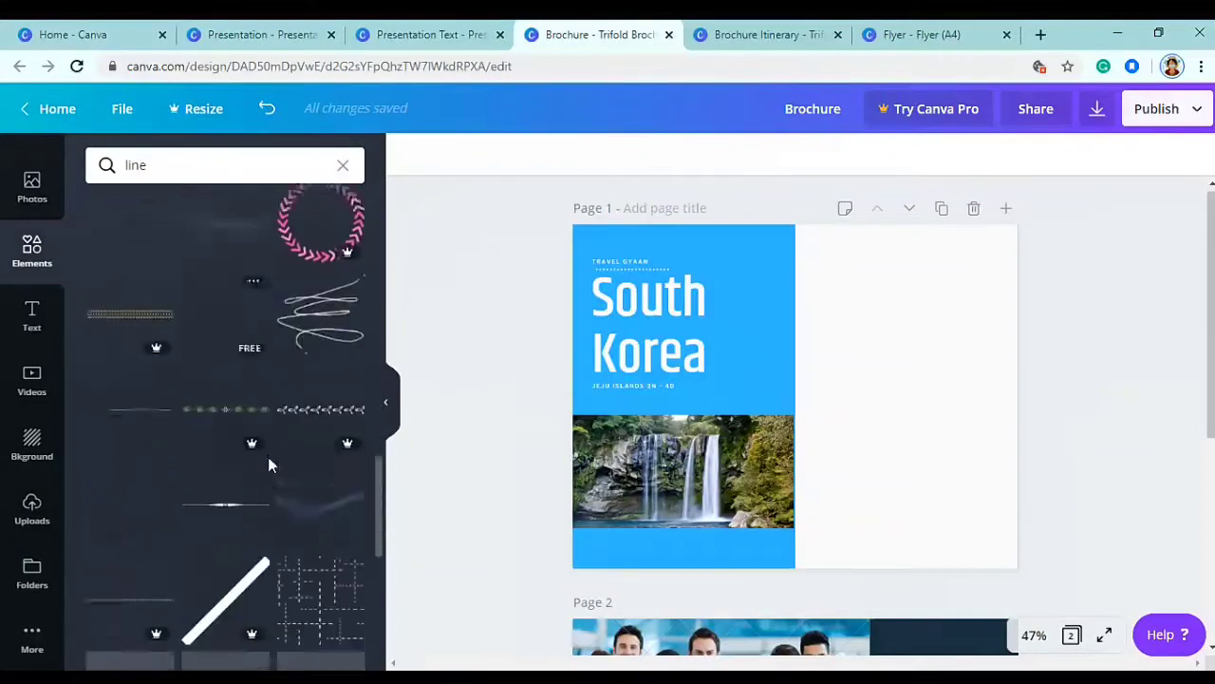
{"action": "scroll", "coordinate": [268, 463], "scroll_direction": "down", "scroll_amount": 3}
{"action": "scroll", "coordinate": [226, 446], "scroll_direction": "up", "scroll_amount": 2}
{"action": "scroll", "coordinate": [235, 411], "scroll_direction": "down", "scroll_amount": 8}
{"action": "scroll", "coordinate": [235, 411], "scroll_direction": "down", "scroll_amount": 6}
{"action": "scroll", "coordinate": [235, 412], "scroll_direction": "down", "scroll_amount": 6}
{"action": "scroll", "coordinate": [234, 411], "scroll_direction": "down", "scroll_amount": 5}
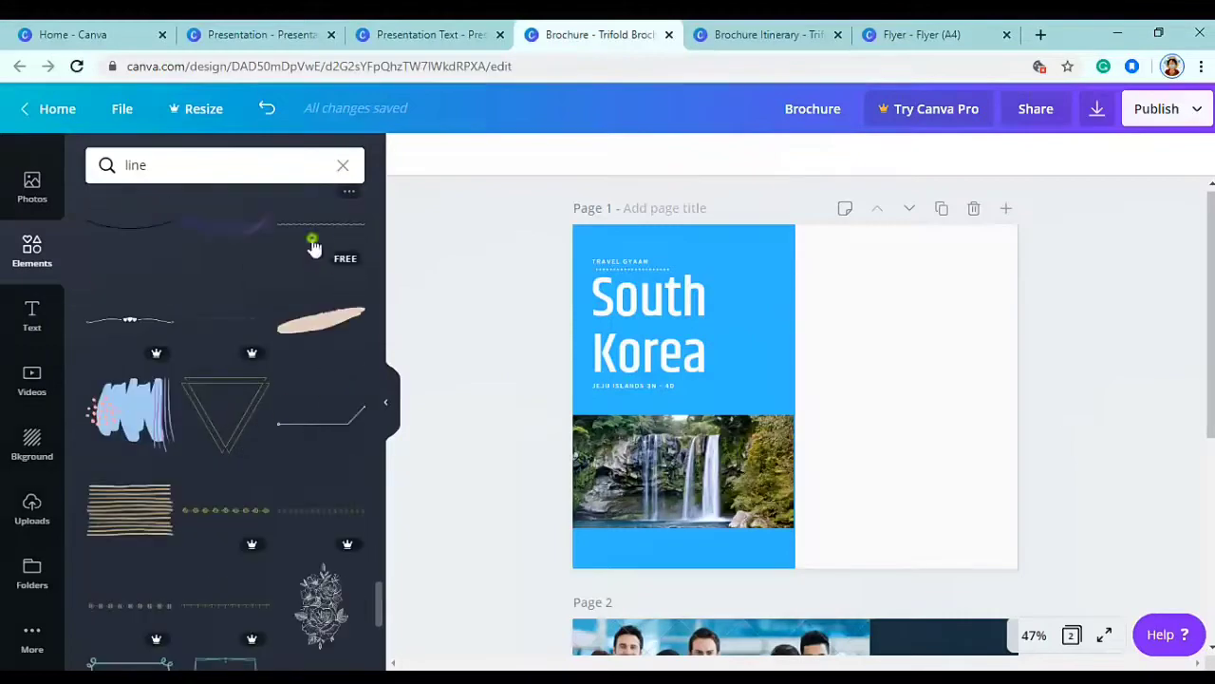
{"action": "left_click", "coordinate": [314, 248]}
{"action": "mouse_move", "coordinate": [808, 429]}
{"action": "left_mouse_down"}
{"action": "mouse_move", "coordinate": [774, 503]}
{"action": "mouse_move", "coordinate": [717, 568]}
{"action": "mouse_move", "coordinate": [682, 570]}
{"action": "left_mouse_up"}
{"action": "left_click_drag", "start_coordinate": [702, 480], "coordinate": [703, 483]}
- Make the wavy line white
{"action": "left_click", "coordinate": [410, 154]}
{"action": "left_click", "coordinate": [295, 332]}
{"action": "key", "text": "Escape"}
{"action": "left_click", "coordinate": [496, 382]}
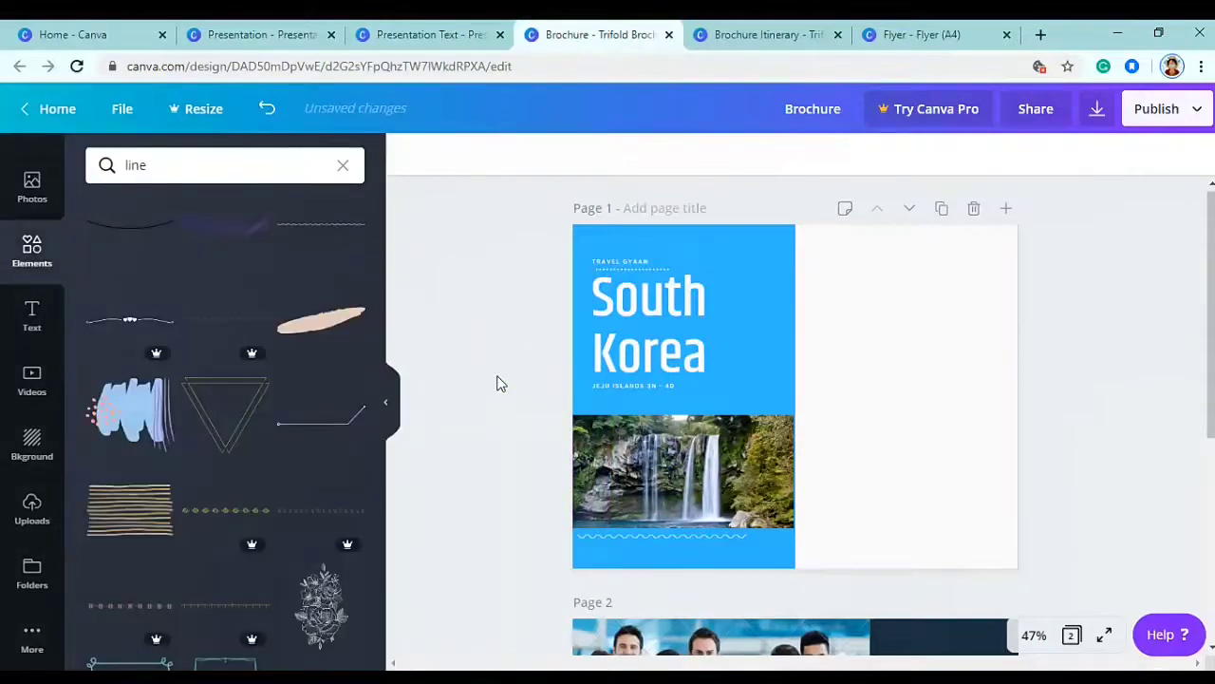
{"action": "left_click", "coordinate": [902, 353]}
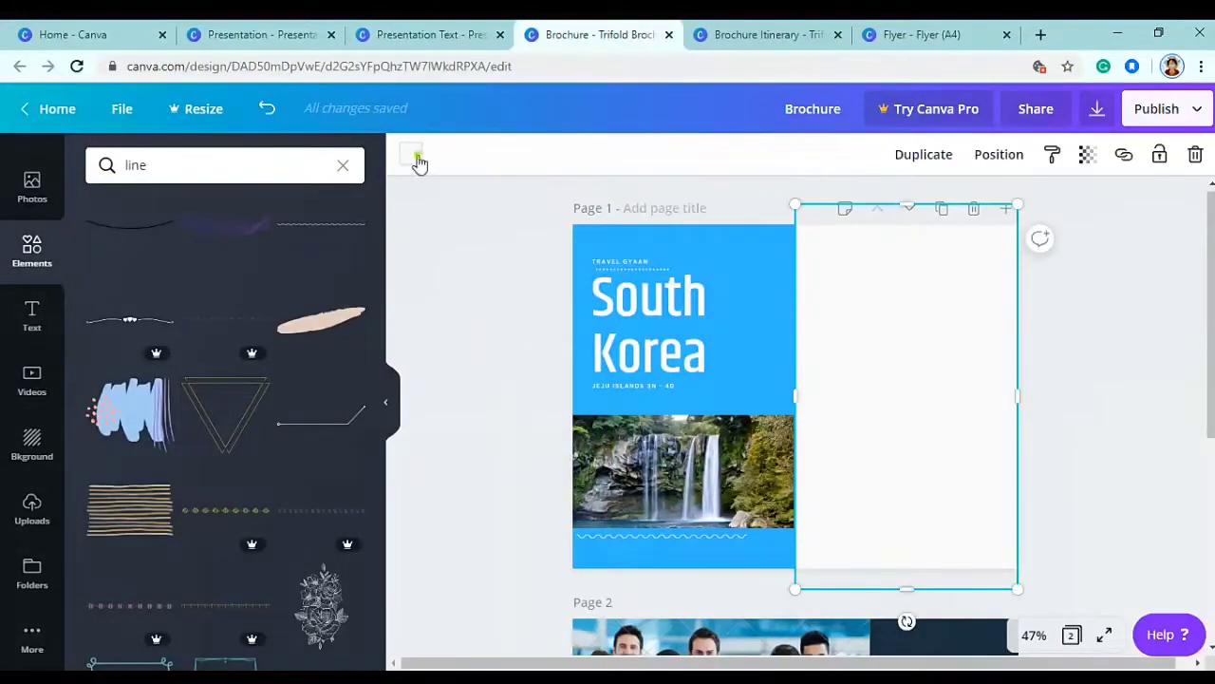
- Fill the right rectangle with pink #f36589 and copy the white wave onto its top
{"action": "left_click", "coordinate": [415, 158]}
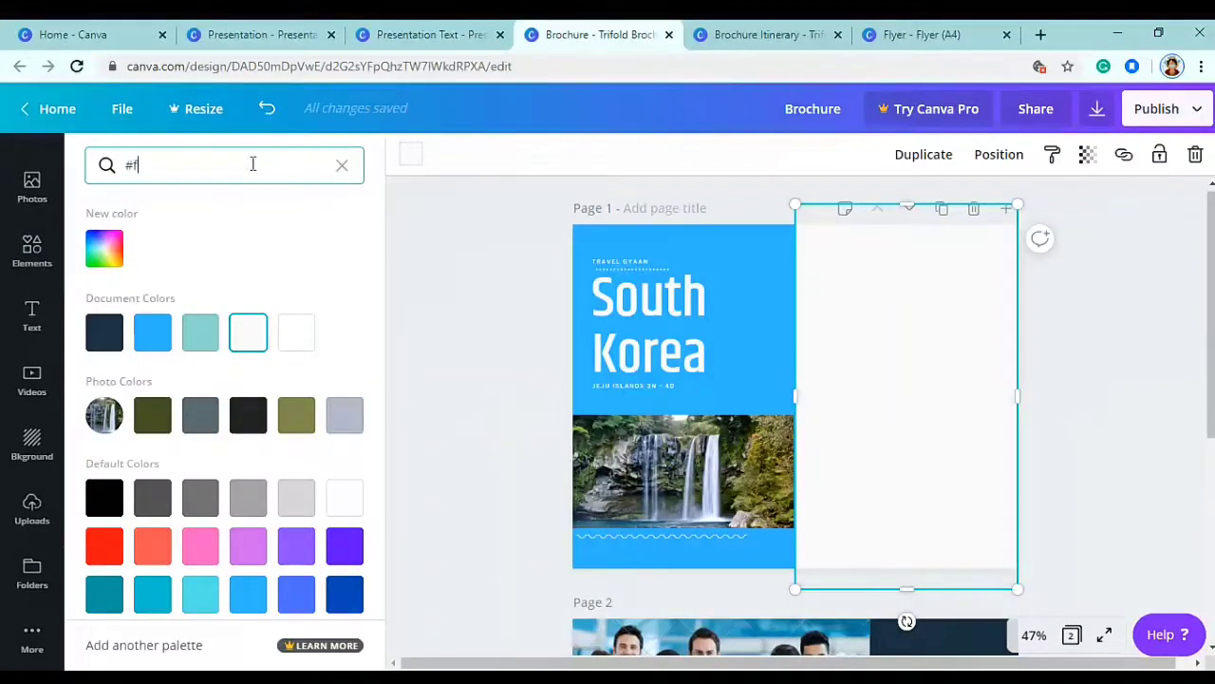
{"action": "type", "text": "#f36589"}
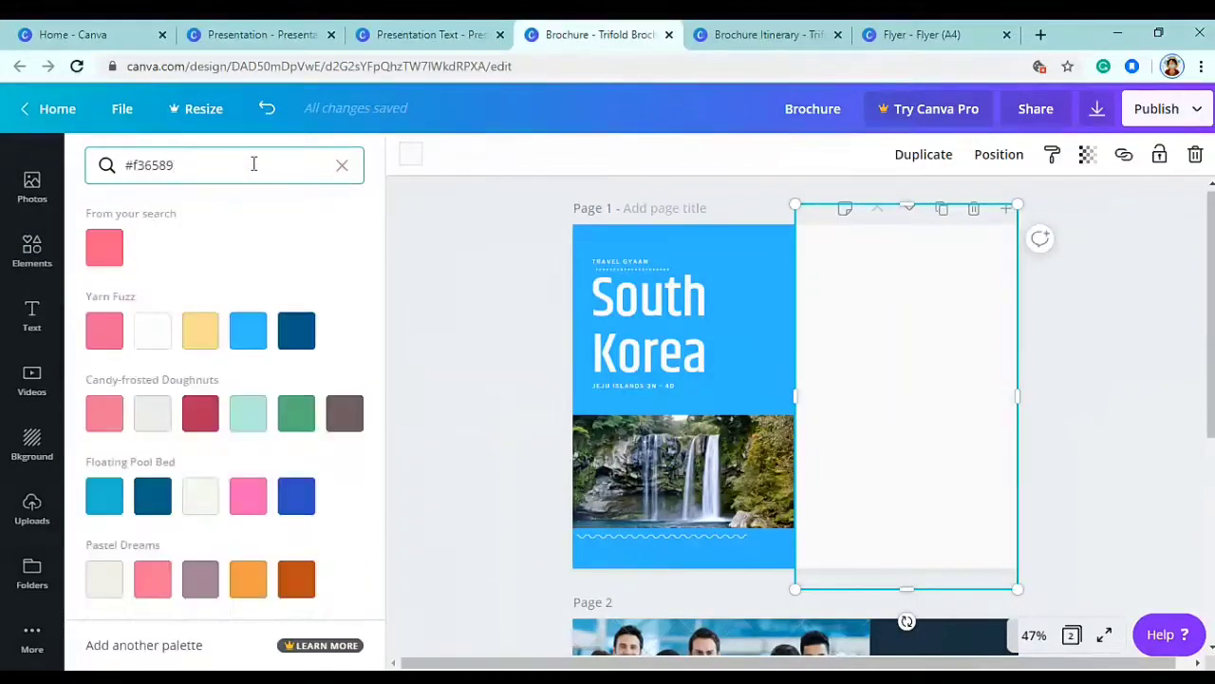
{"action": "left_click", "coordinate": [105, 248]}
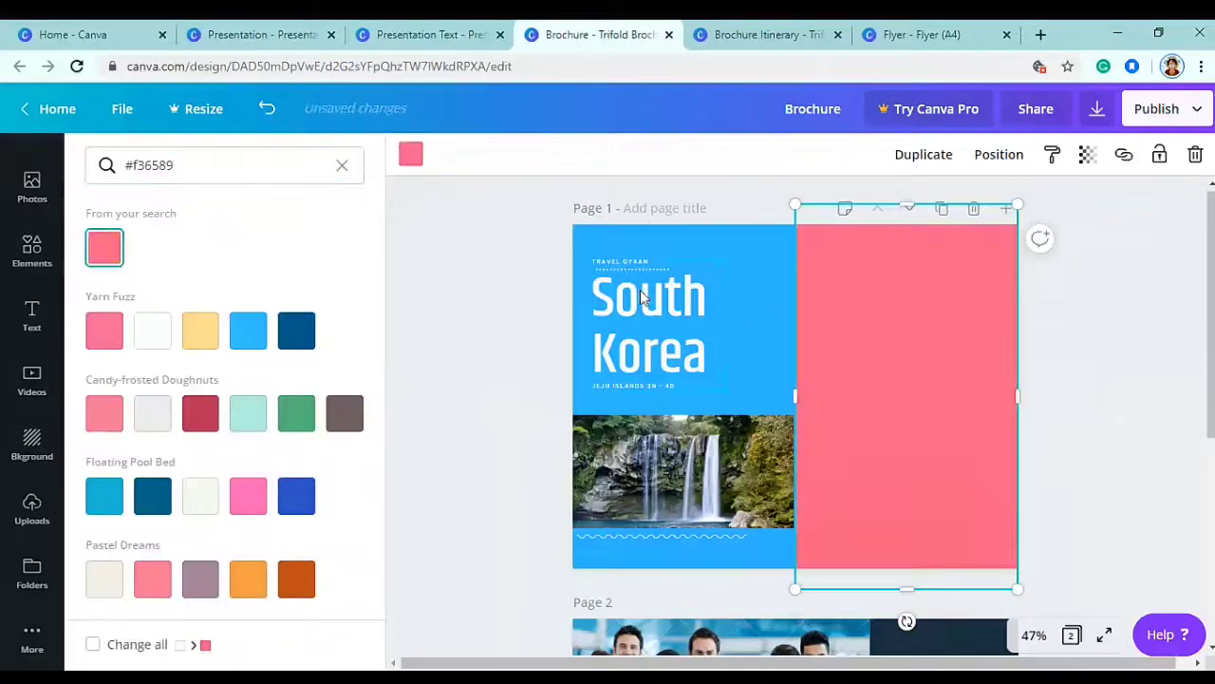
{"action": "left_click", "coordinate": [696, 537]}
{"action": "left_click_drag", "start_coordinate": [820, 408], "coordinate": [887, 284]}
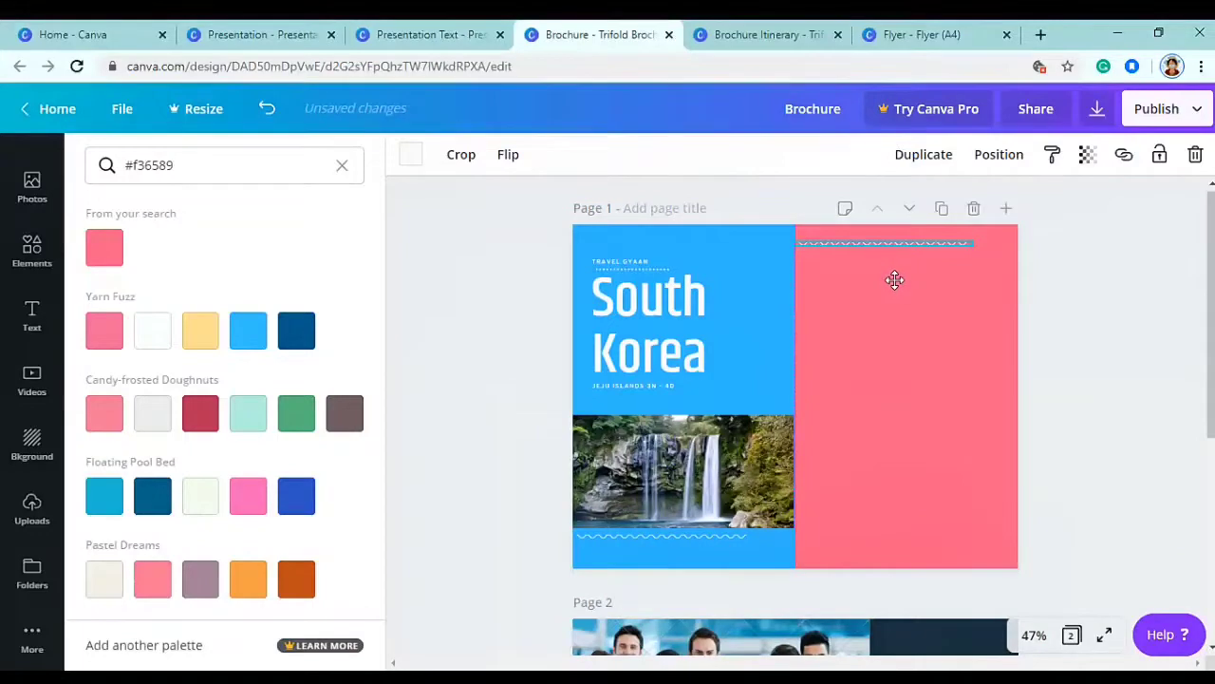
- Add the uploaded beach photo to the pink panel, sized and cropped to its width
{"action": "left_click", "coordinate": [32, 513]}
{"action": "scroll", "coordinate": [243, 518], "scroll_direction": "up", "scroll_amount": 5}
{"action": "left_click", "coordinate": [837, 410]}
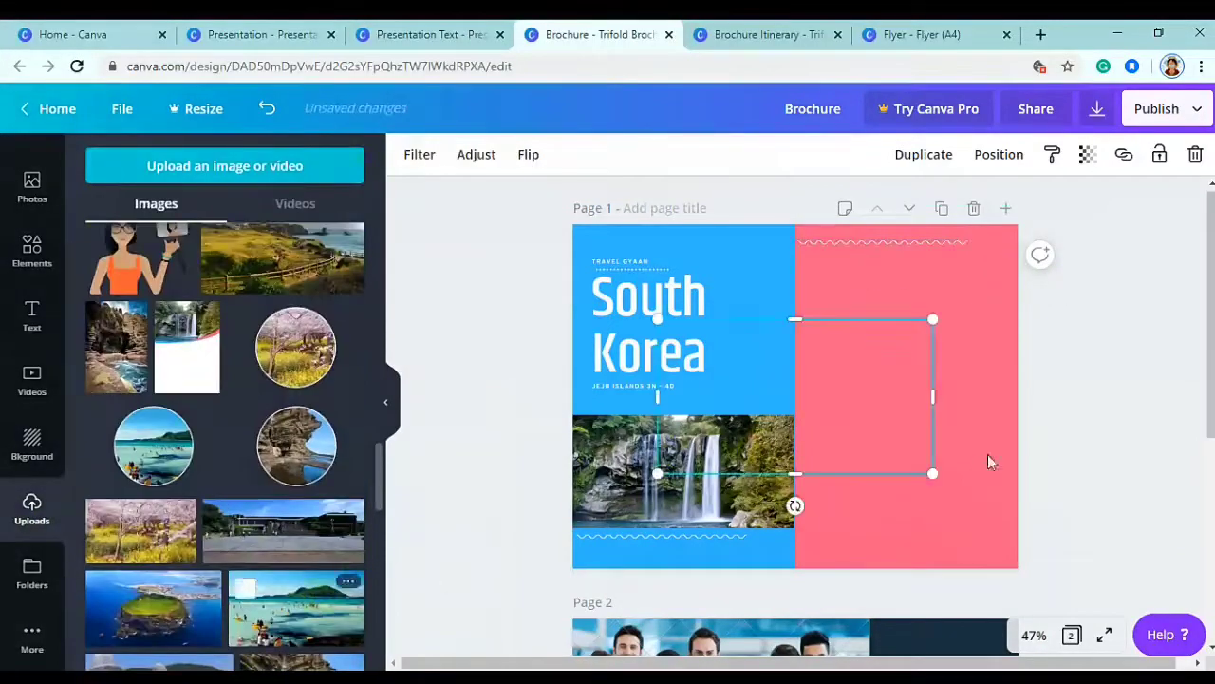
{"action": "left_click_drag", "start_coordinate": [887, 401], "coordinate": [961, 343]}
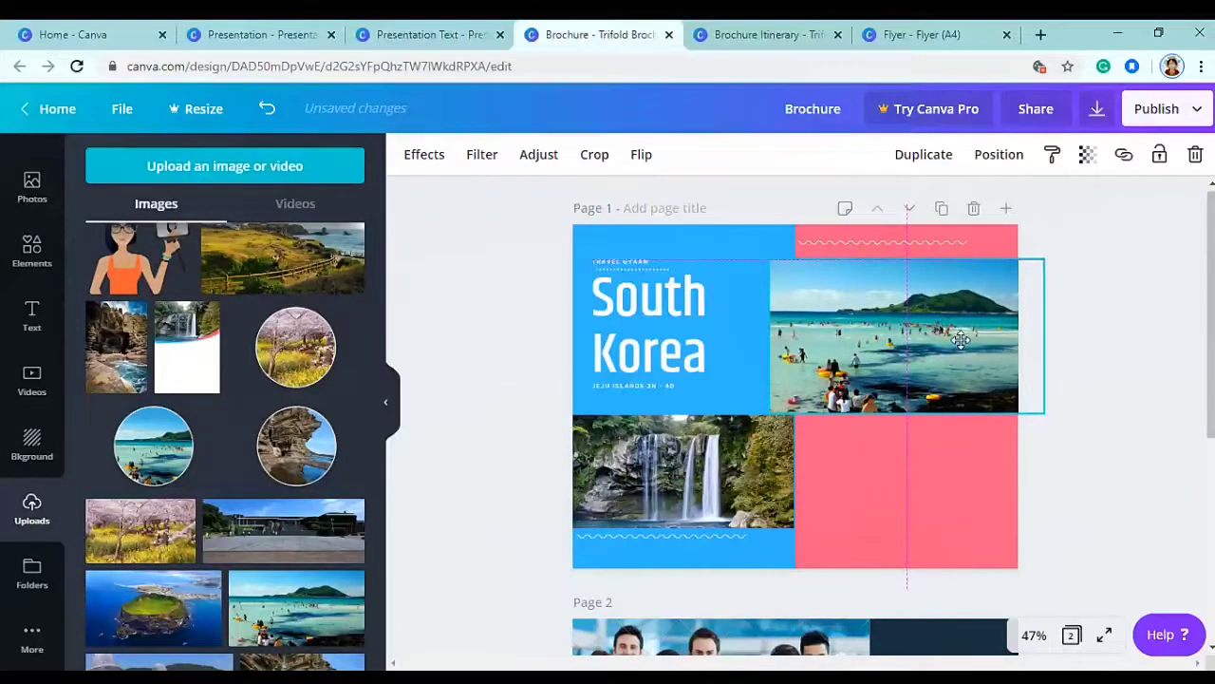
{"action": "left_click_drag", "start_coordinate": [770, 412], "coordinate": [788, 404]}
{"action": "left_click", "coordinate": [594, 155]}
{"action": "left_click_drag", "start_coordinate": [789, 263], "coordinate": [794, 262]}
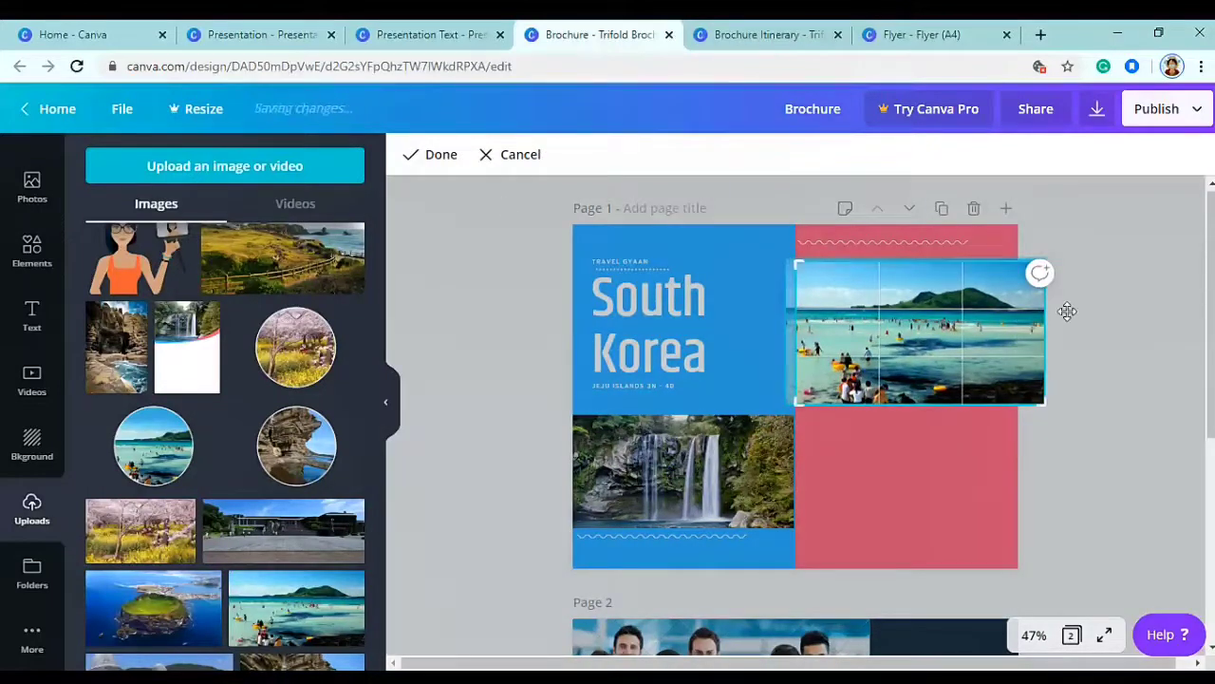
{"action": "left_click", "coordinate": [418, 161]}
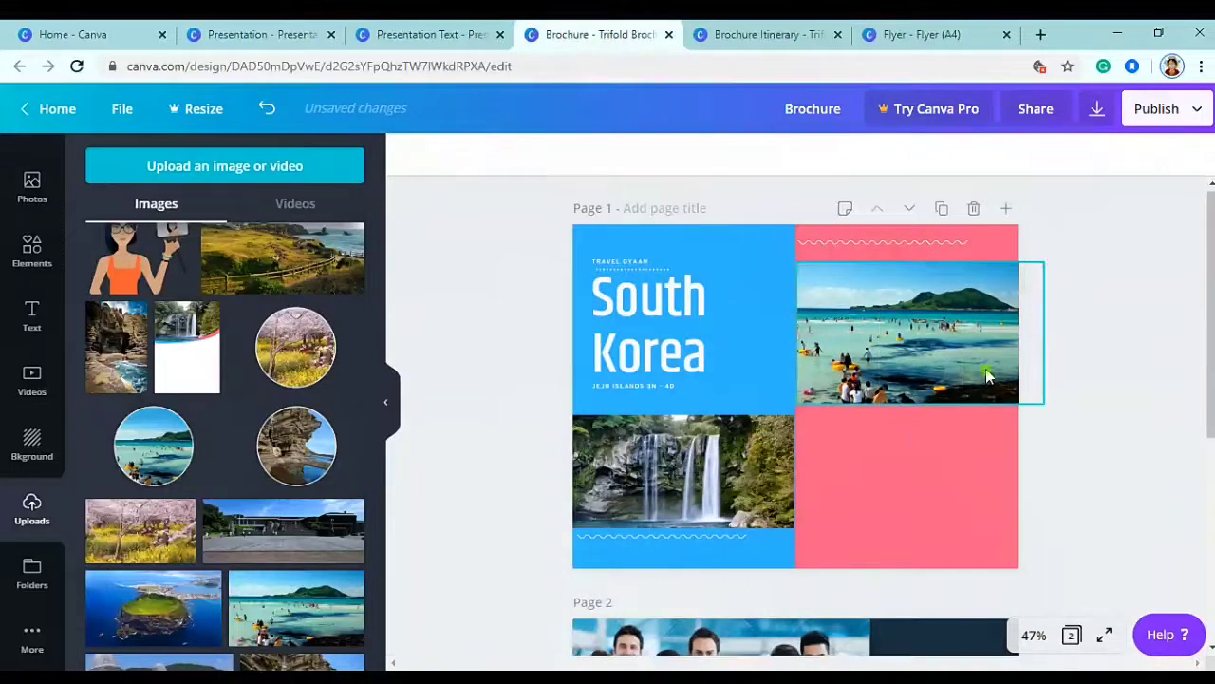
{"action": "left_click", "coordinate": [1099, 385]}
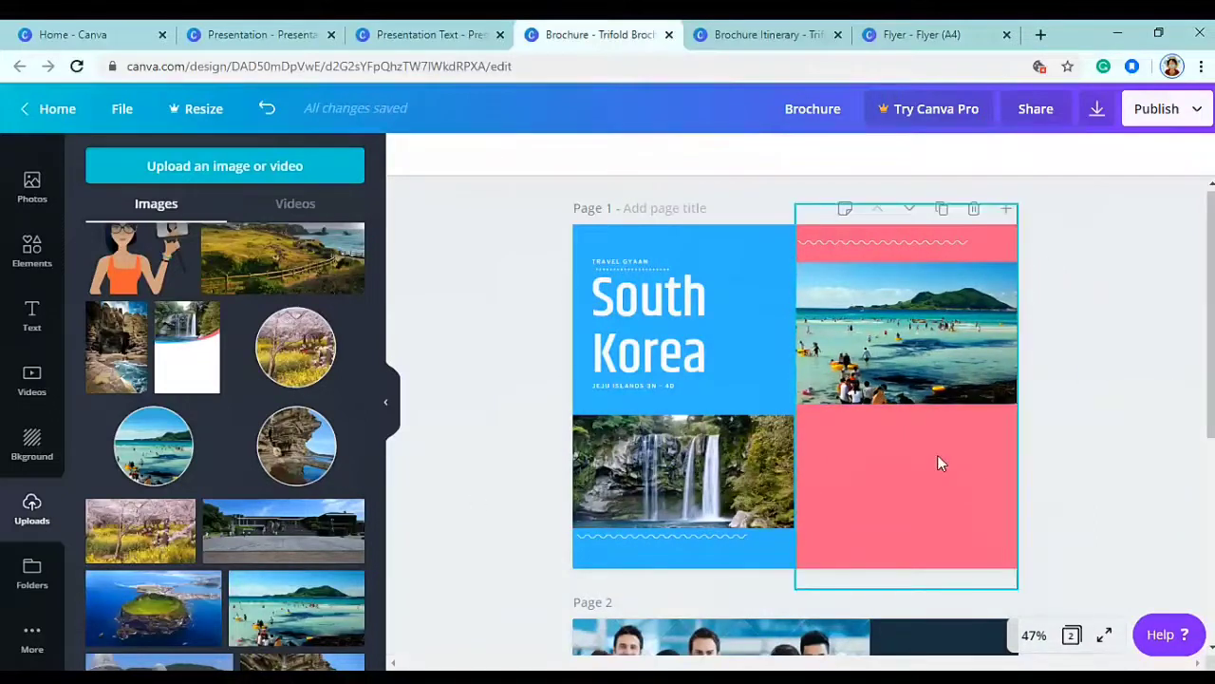
{"action": "scroll", "coordinate": [195, 421], "scroll_direction": "down", "scroll_amount": 5}
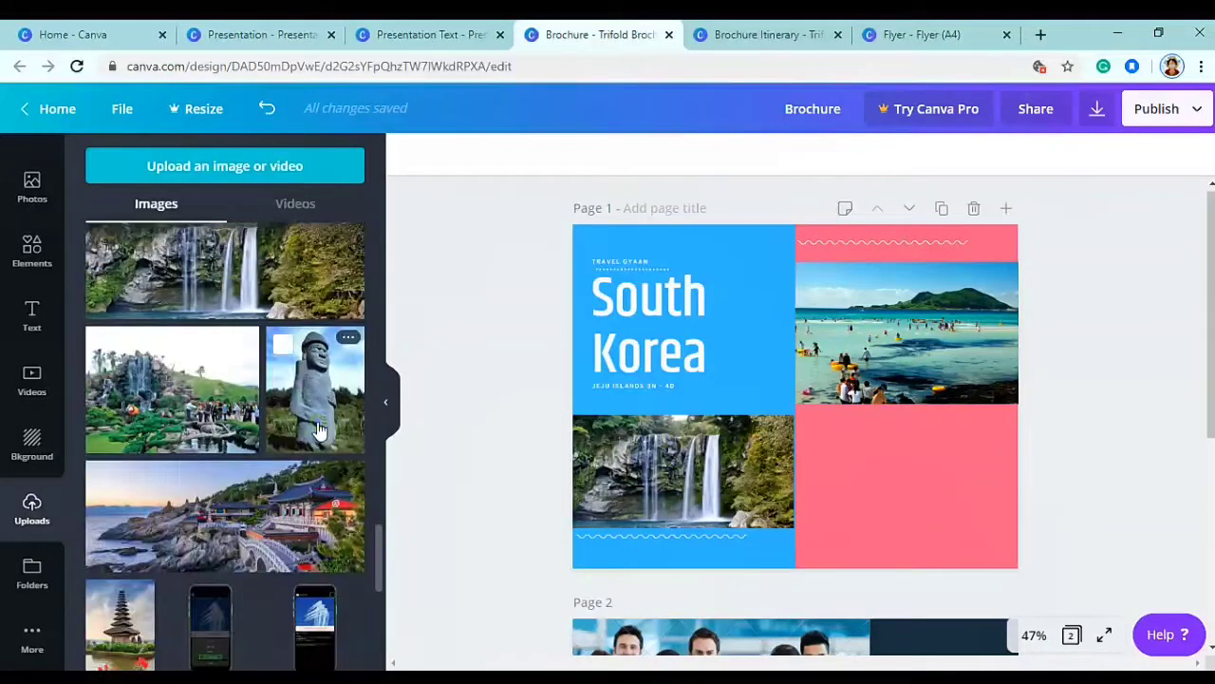
- Shrink the statue photo under the beach photo and crop the sky off the beach photo
{"action": "left_click_drag", "start_coordinate": [218, 276], "coordinate": [696, 443]}
{"action": "left_click_drag", "start_coordinate": [810, 359], "coordinate": [812, 378]}
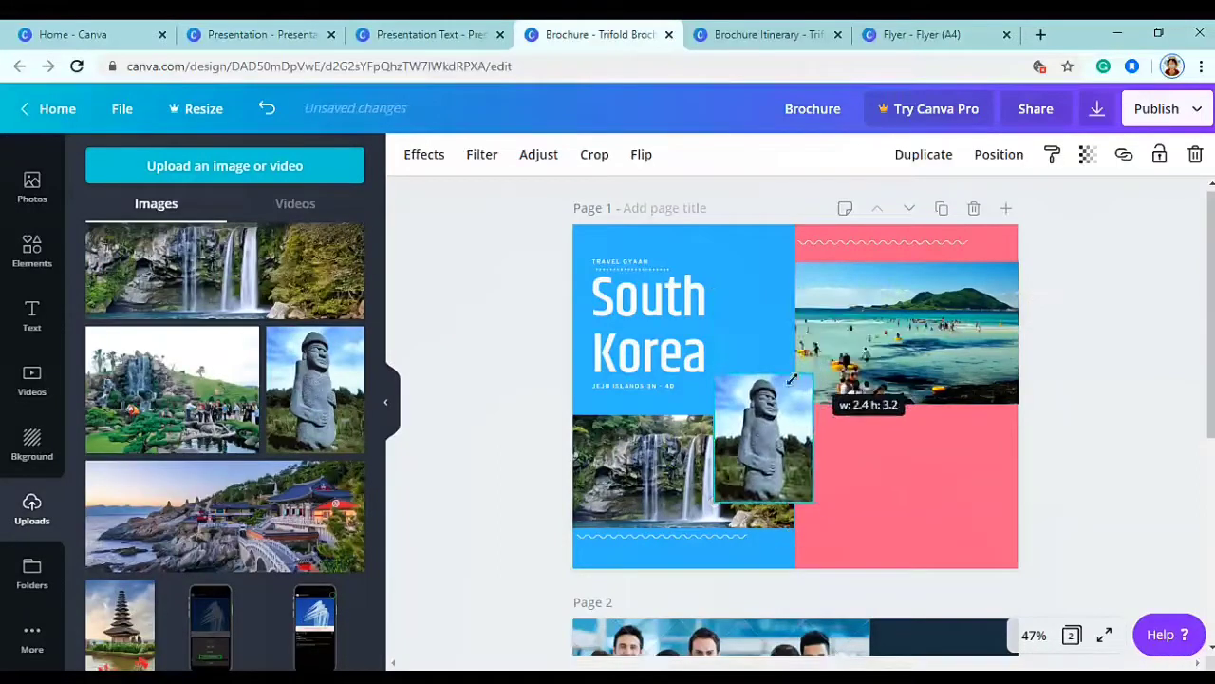
{"action": "left_click_drag", "start_coordinate": [753, 440], "coordinate": [959, 486]}
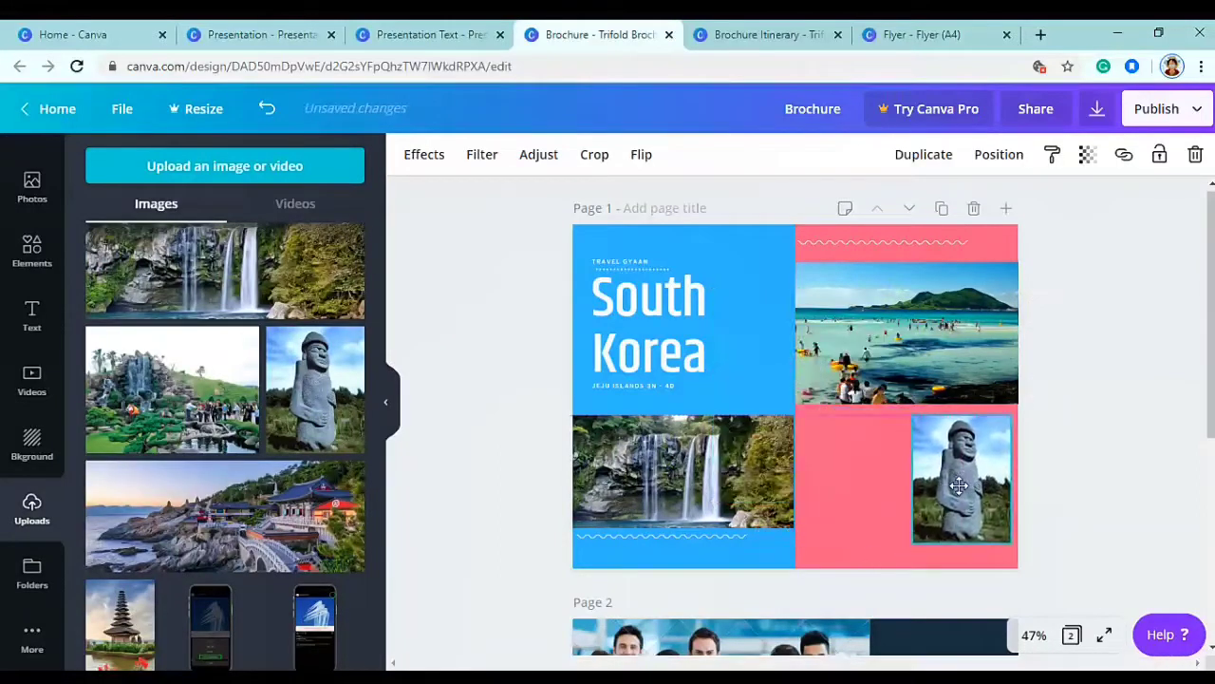
{"action": "left_click_drag", "start_coordinate": [1003, 420], "coordinate": [978, 456]}
{"action": "left_click_drag", "start_coordinate": [944, 513], "coordinate": [952, 472]}
{"action": "left_click", "coordinate": [914, 268]}
{"action": "left_click_drag", "start_coordinate": [916, 275], "coordinate": [919, 283]}
{"action": "left_click_drag", "start_coordinate": [919, 343], "coordinate": [919, 320]}
{"action": "left_click", "coordinate": [952, 477]}
{"action": "left_click_drag", "start_coordinate": [952, 476], "coordinate": [963, 450]}
{"action": "scroll", "coordinate": [256, 414], "scroll_direction": "down", "scroll_amount": 3}
{"action": "scroll", "coordinate": [228, 437], "scroll_direction": "up", "scroll_amount": 10}
- Add the rocky-cliff photo beside the statue photo and size both evenly on the pink panel
{"action": "left_click_drag", "start_coordinate": [121, 451], "coordinate": [784, 385]}
{"action": "left_click_drag", "start_coordinate": [794, 451], "coordinate": [878, 452]}
{"action": "left_click_drag", "start_coordinate": [835, 497], "coordinate": [852, 477]}
{"action": "left_click_drag", "start_coordinate": [882, 432], "coordinate": [846, 418]}
{"action": "left_click_drag", "start_coordinate": [871, 467], "coordinate": [894, 501]}
{"action": "left_click_drag", "start_coordinate": [963, 431], "coordinate": [939, 420]}
{"action": "left_click_drag", "start_coordinate": [970, 465], "coordinate": [1001, 499]}
{"action": "left_click", "coordinate": [949, 435], "text": "shift"}
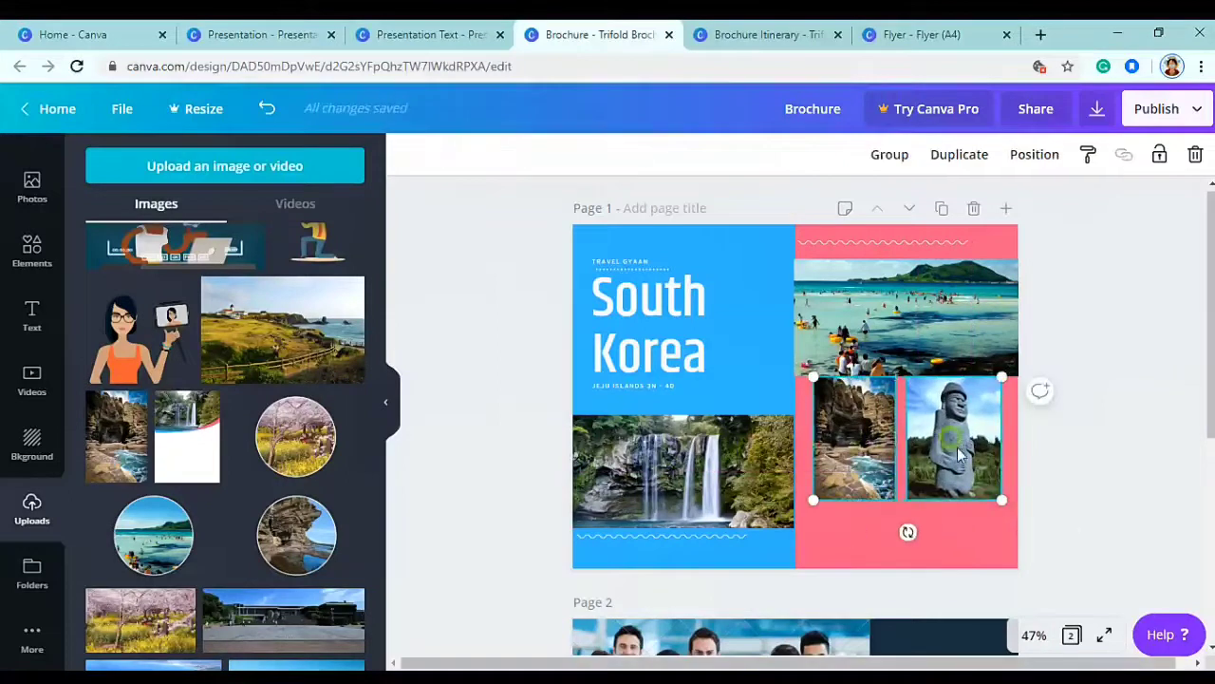
{"action": "left_click_drag", "start_coordinate": [949, 435], "coordinate": [953, 437]}
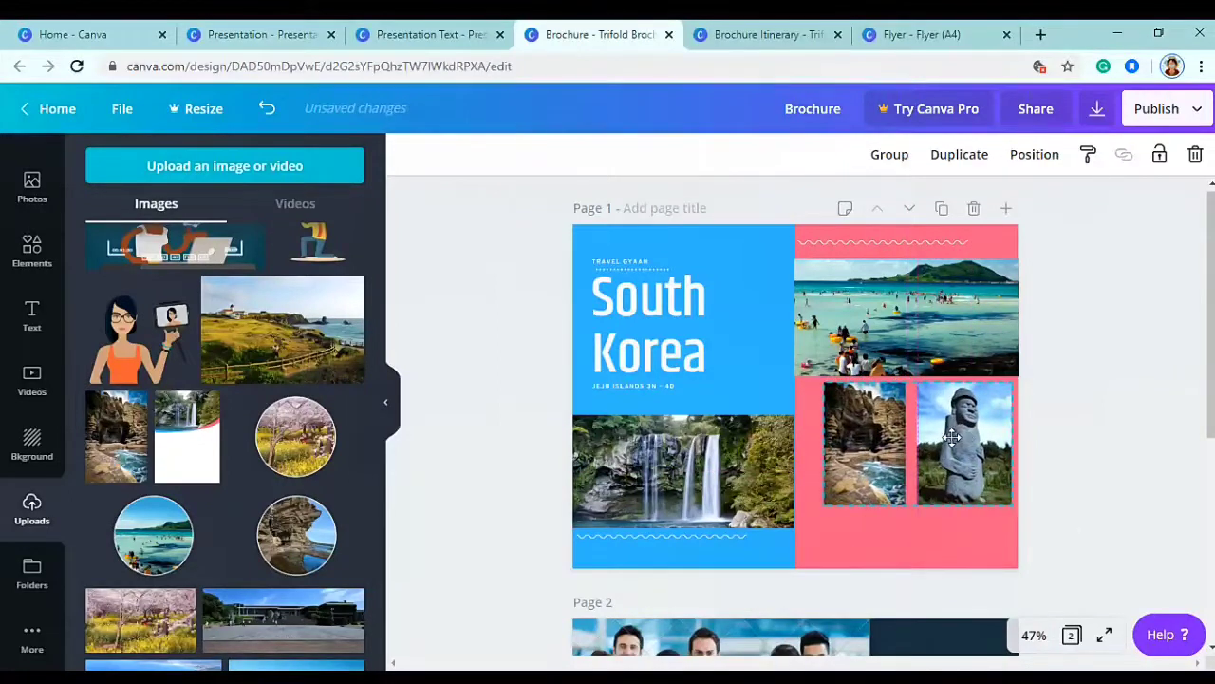
{"action": "left_click", "coordinate": [1044, 439]}
{"action": "left_click", "coordinate": [11, 269]}
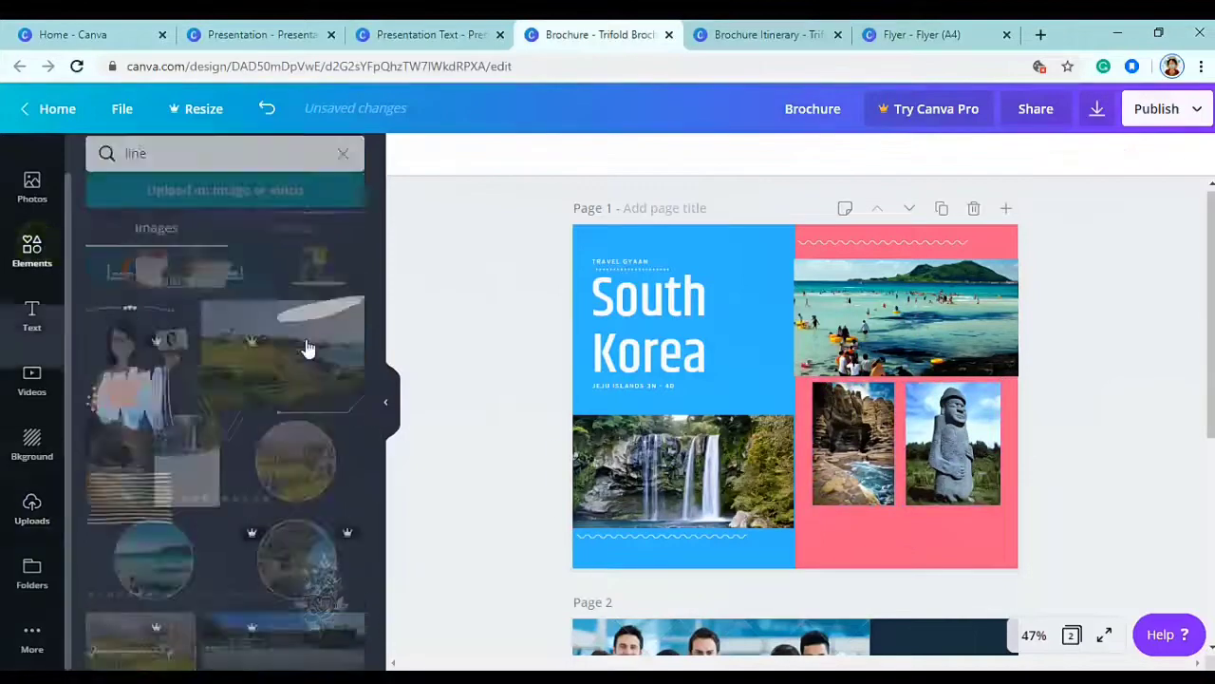
- Search Elements for 'shape' and stretch a square across the bottom of the pink panel
{"action": "double_click", "coordinate": [122, 165]}
{"action": "type", "text": "sha"}
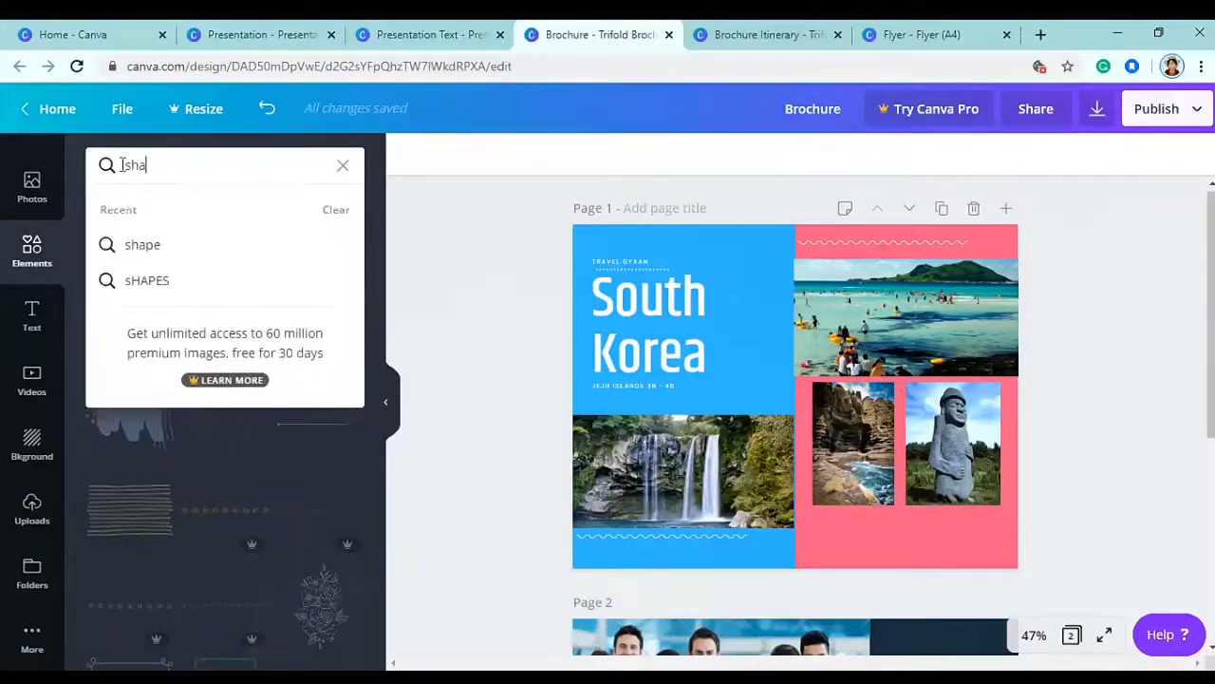
{"action": "type", "text": "pe"}
{"action": "key", "text": "Return"}
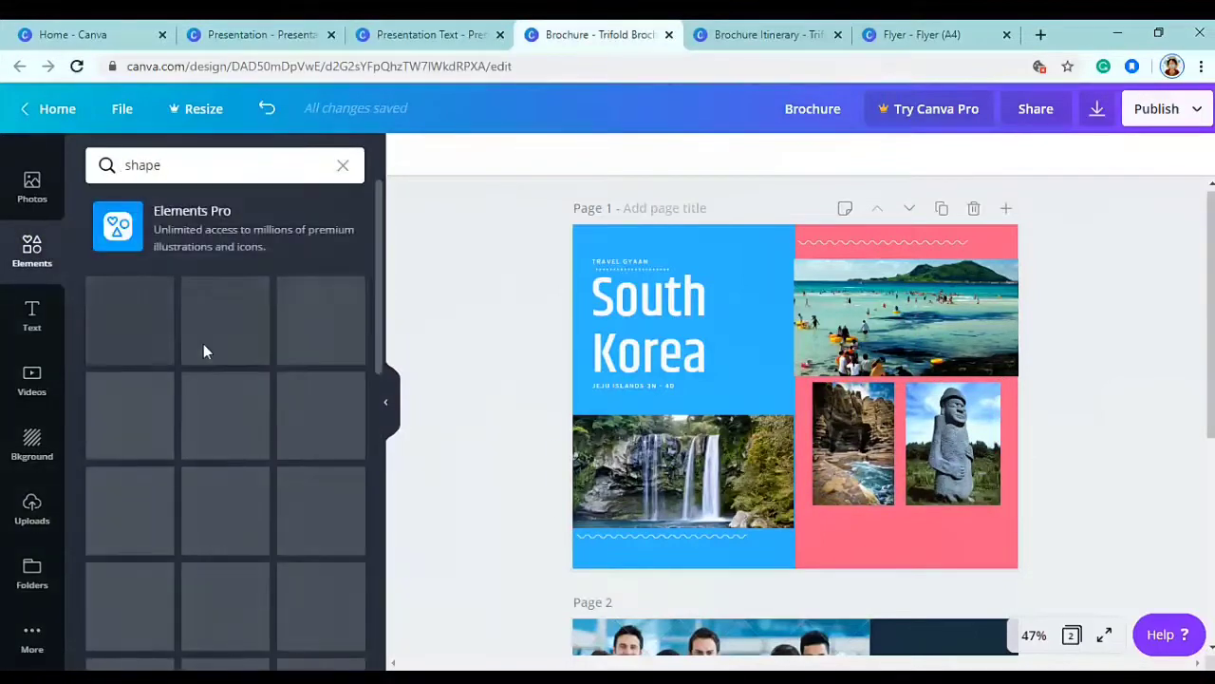
{"action": "left_click", "coordinate": [228, 340]}
{"action": "left_click_drag", "start_coordinate": [795, 301], "coordinate": [909, 541]}
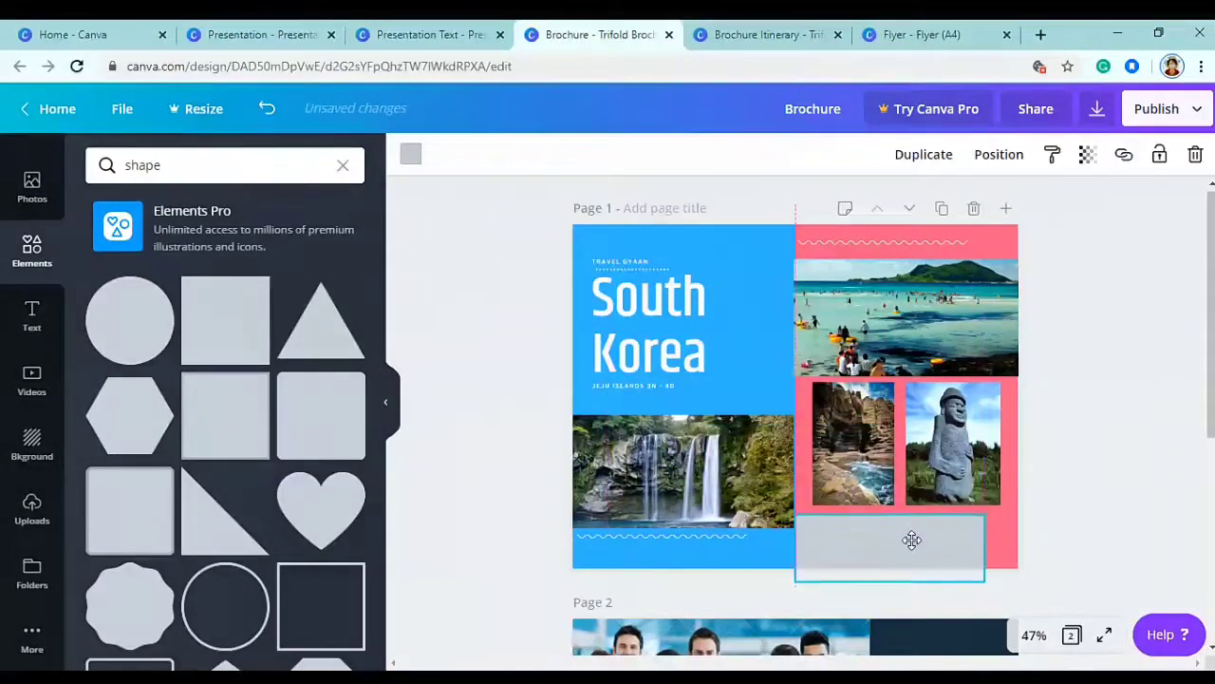
{"action": "left_click_drag", "start_coordinate": [999, 548], "coordinate": [1016, 546]}
{"action": "left_click_drag", "start_coordinate": [914, 583], "coordinate": [917, 568]}
- Colour the new rectangle white
{"action": "left_click", "coordinate": [410, 154]}
{"action": "left_click", "coordinate": [343, 333]}
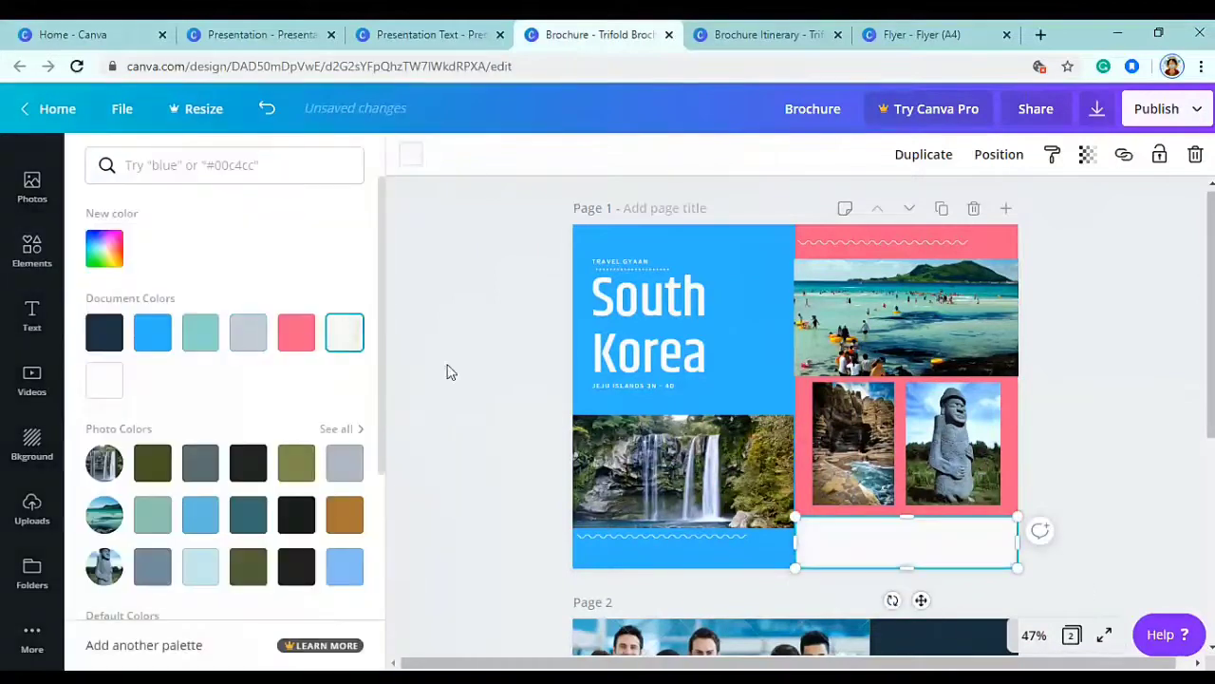
{"action": "left_click", "coordinate": [465, 389]}
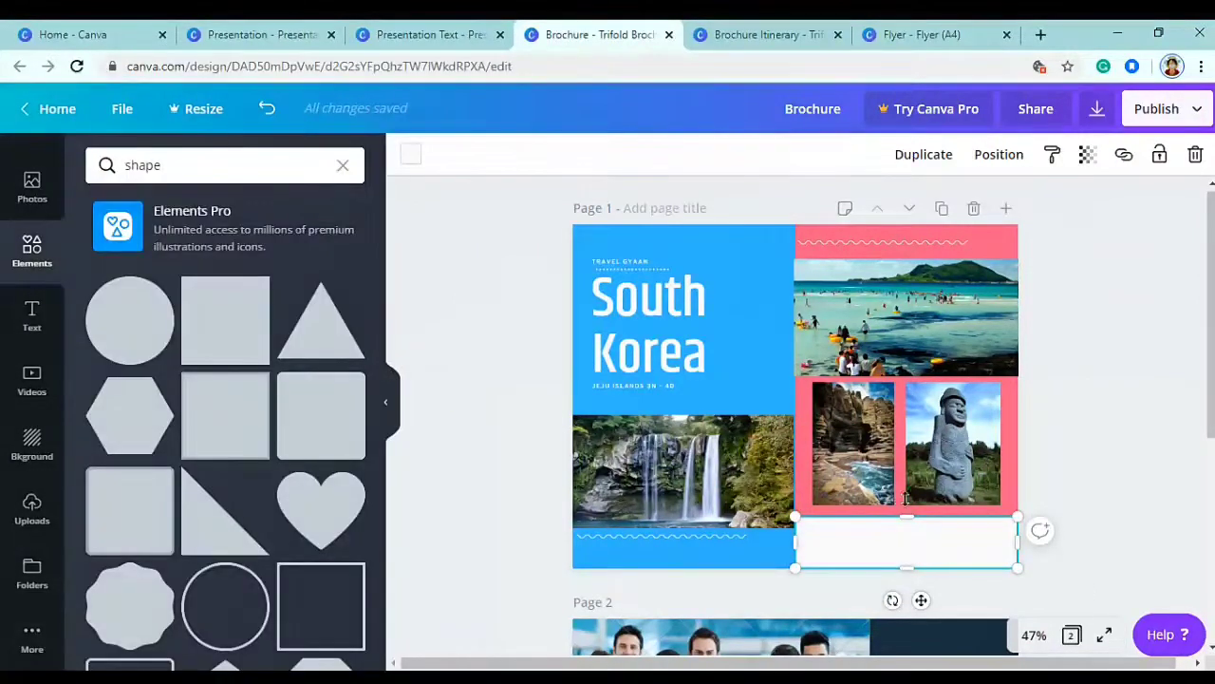
{"action": "left_click", "coordinate": [828, 482]}
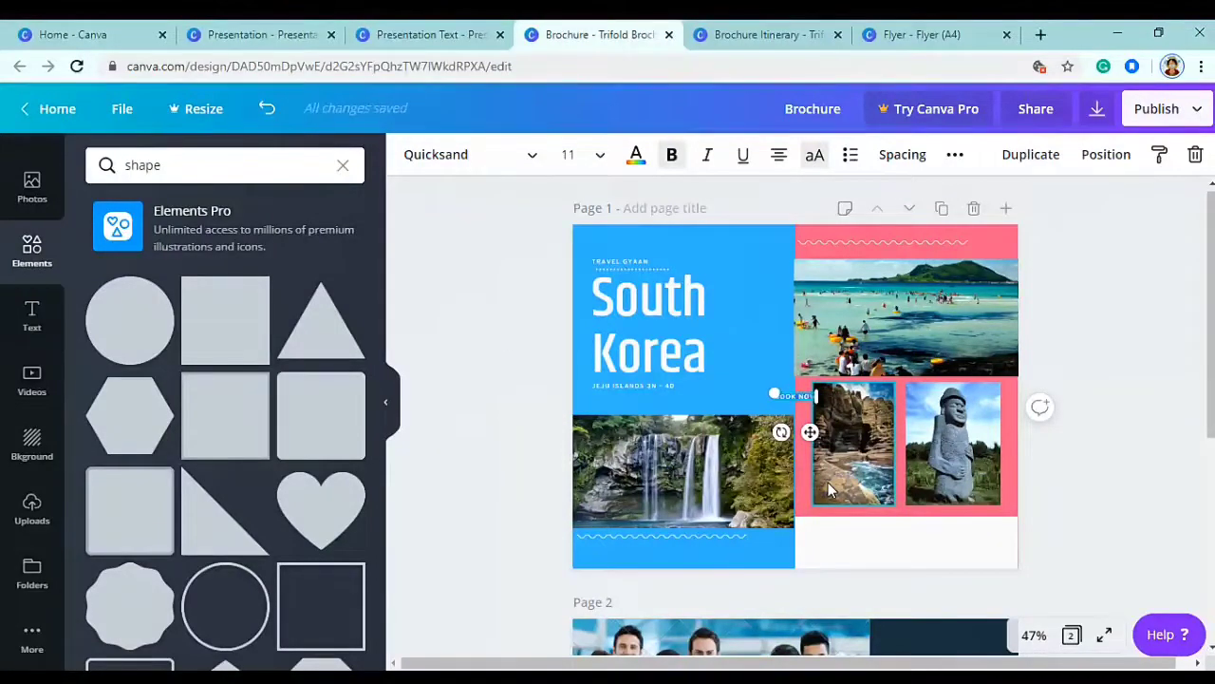
- Set the BOOK NOW! text to Khand Medium, size 20, in pink
{"action": "left_click", "coordinate": [210, 179]}
{"action": "left_click", "coordinate": [528, 155]}
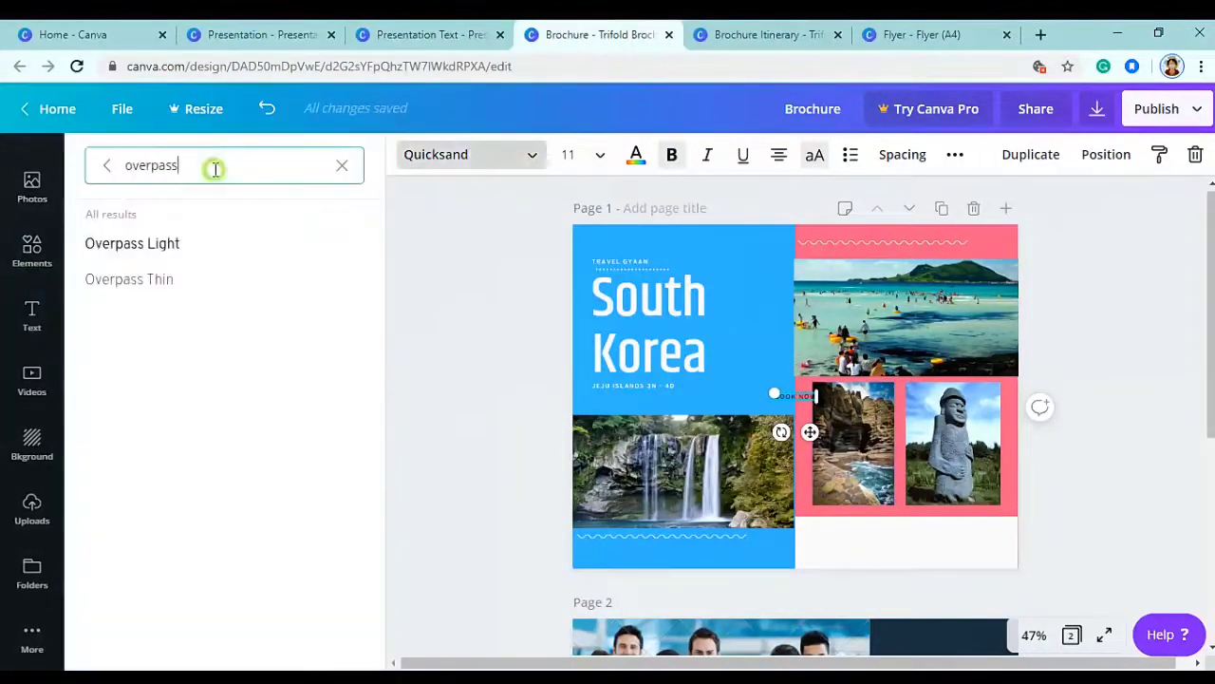
{"action": "key", "text": "ctrl+a"}
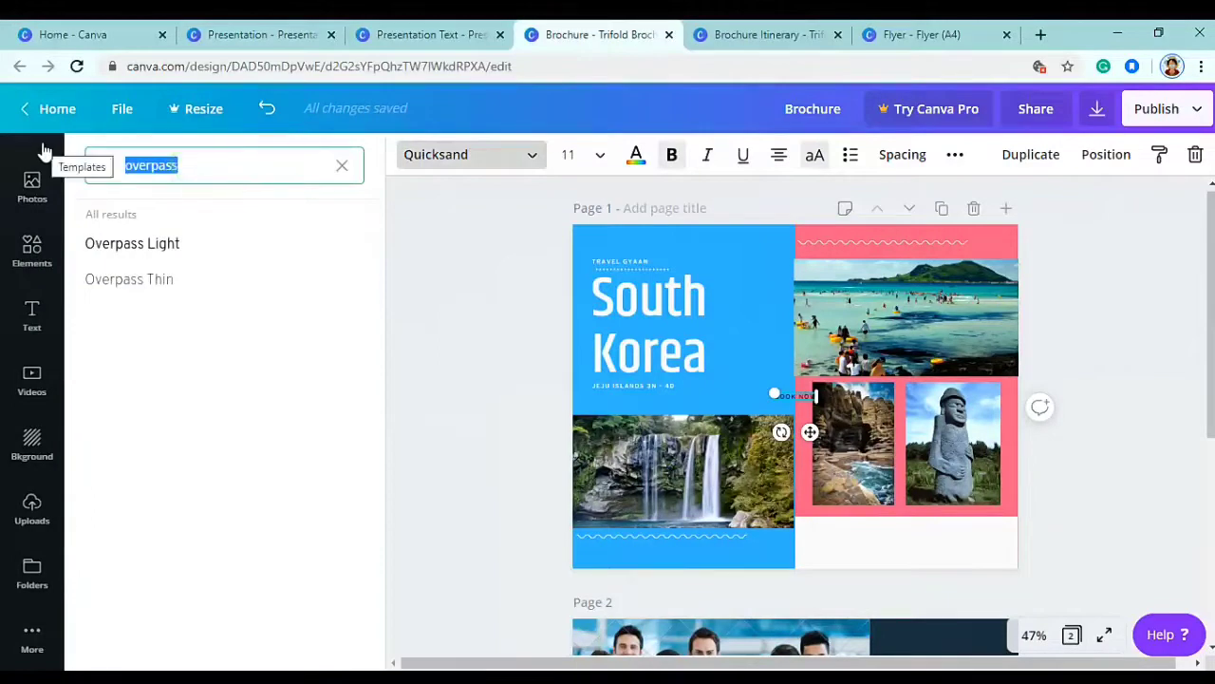
{"action": "type", "text": "khand"}
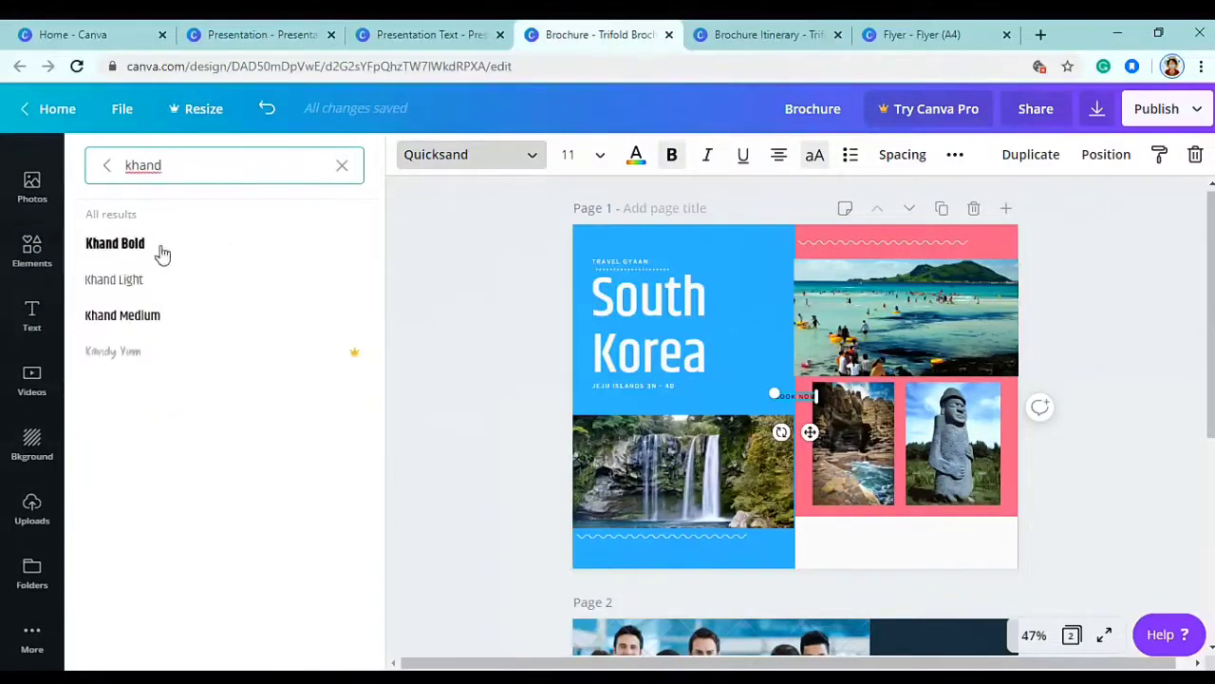
{"action": "left_click", "coordinate": [113, 315]}
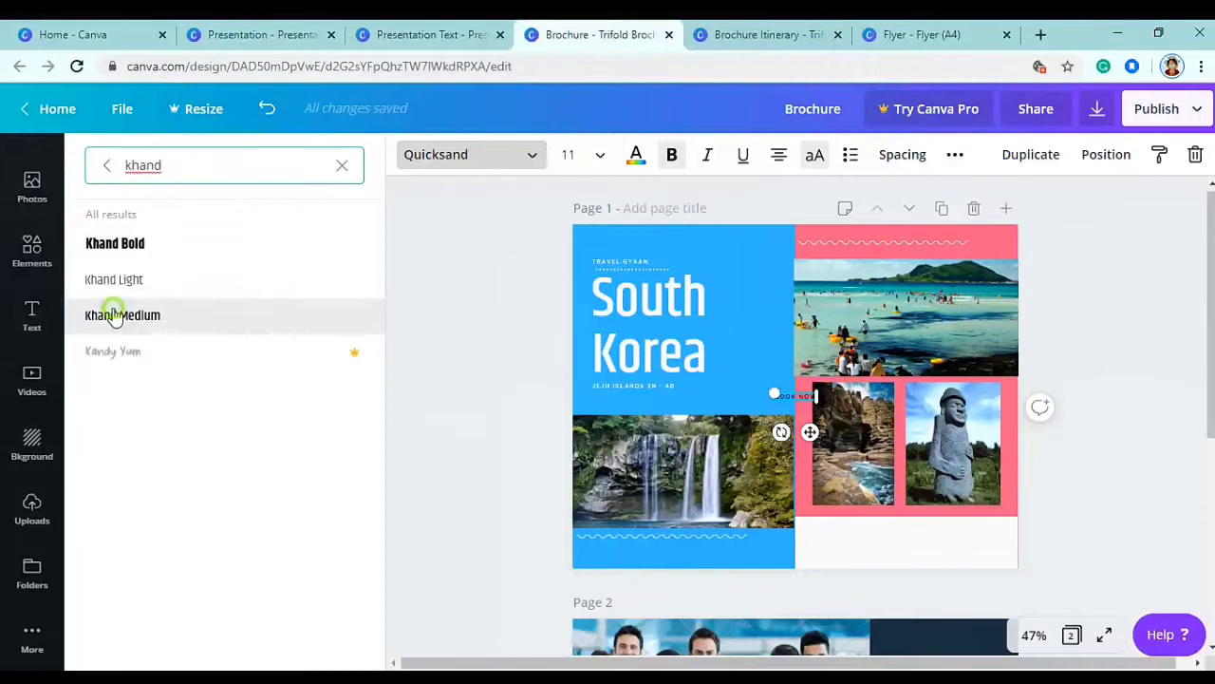
{"action": "left_click", "coordinate": [573, 154]}
{"action": "type", "text": "20"}
{"action": "key", "text": "Return"}
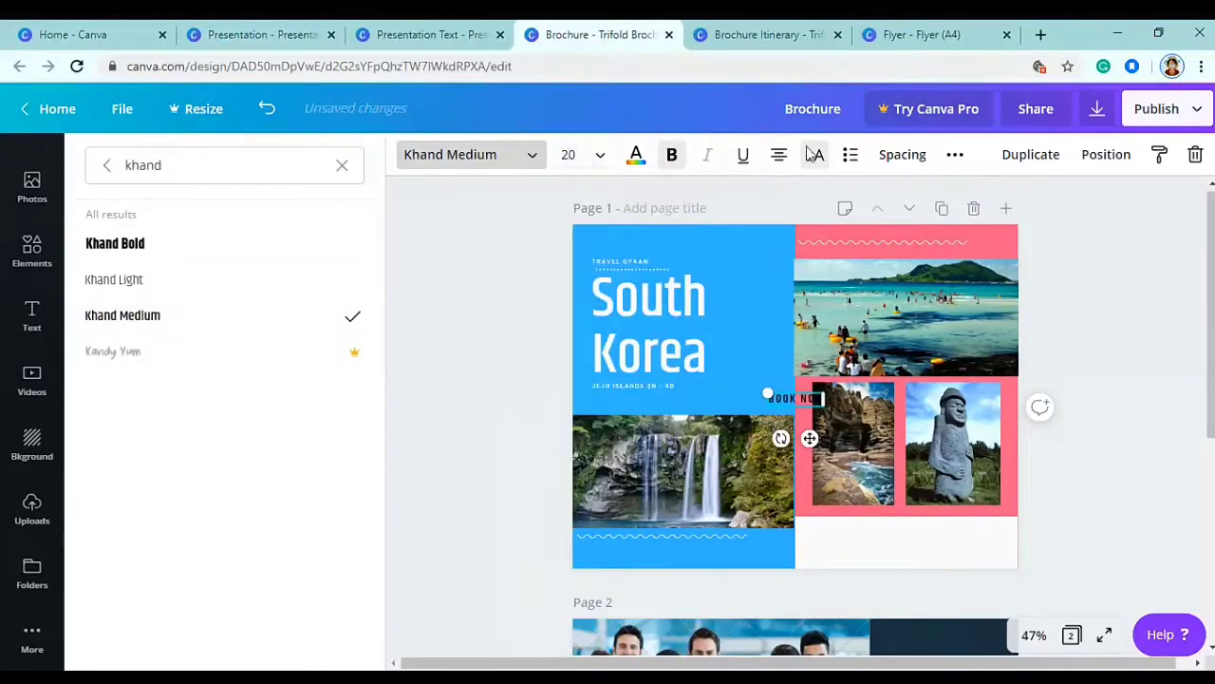
{"action": "left_click", "coordinate": [636, 155]}
- Move BOOK NOW! into the white strip and set its letter spacing to 95
{"action": "left_click_drag", "start_coordinate": [809, 438], "coordinate": [917, 567]}
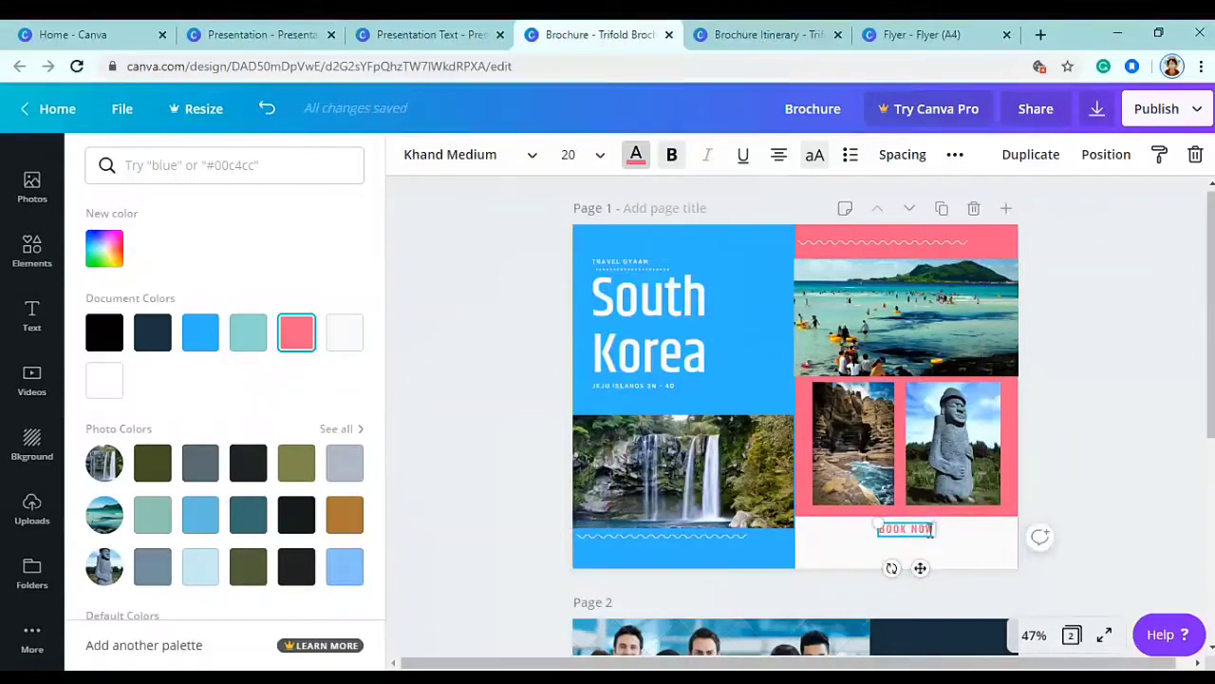
{"action": "left_click", "coordinate": [902, 154]}
{"action": "left_click_drag", "start_coordinate": [1014, 215], "coordinate": [1009, 214]}
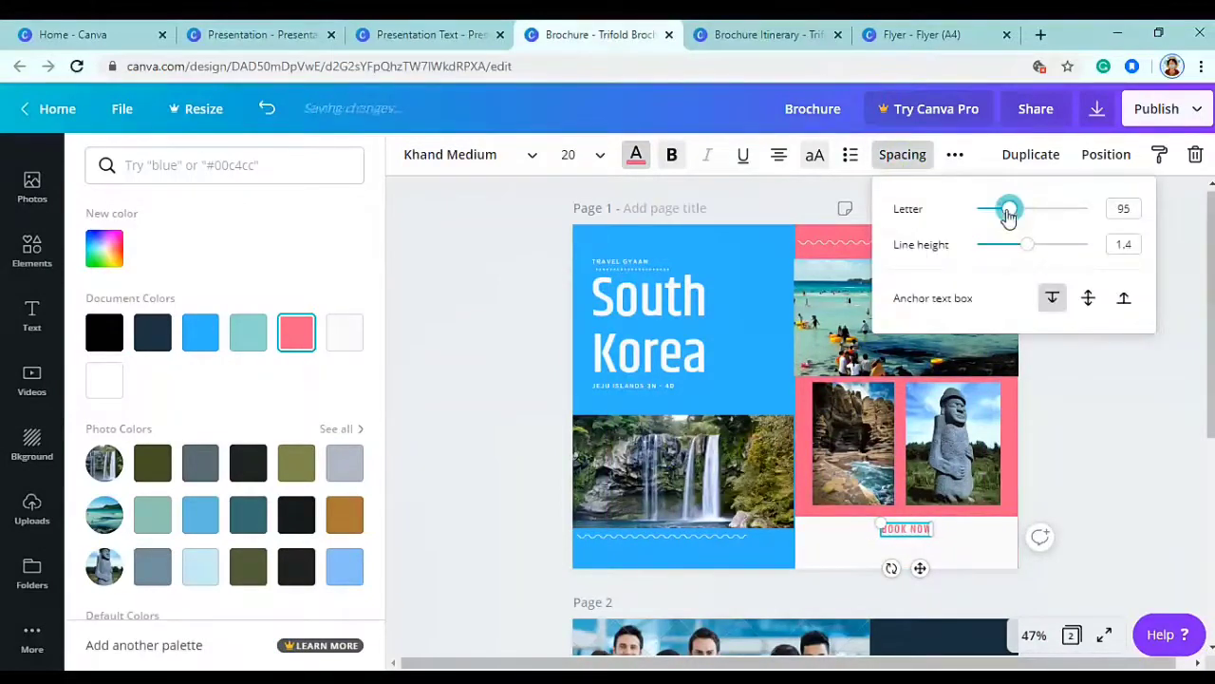
{"action": "left_click", "coordinate": [938, 530]}
{"action": "left_click", "coordinate": [928, 532]}
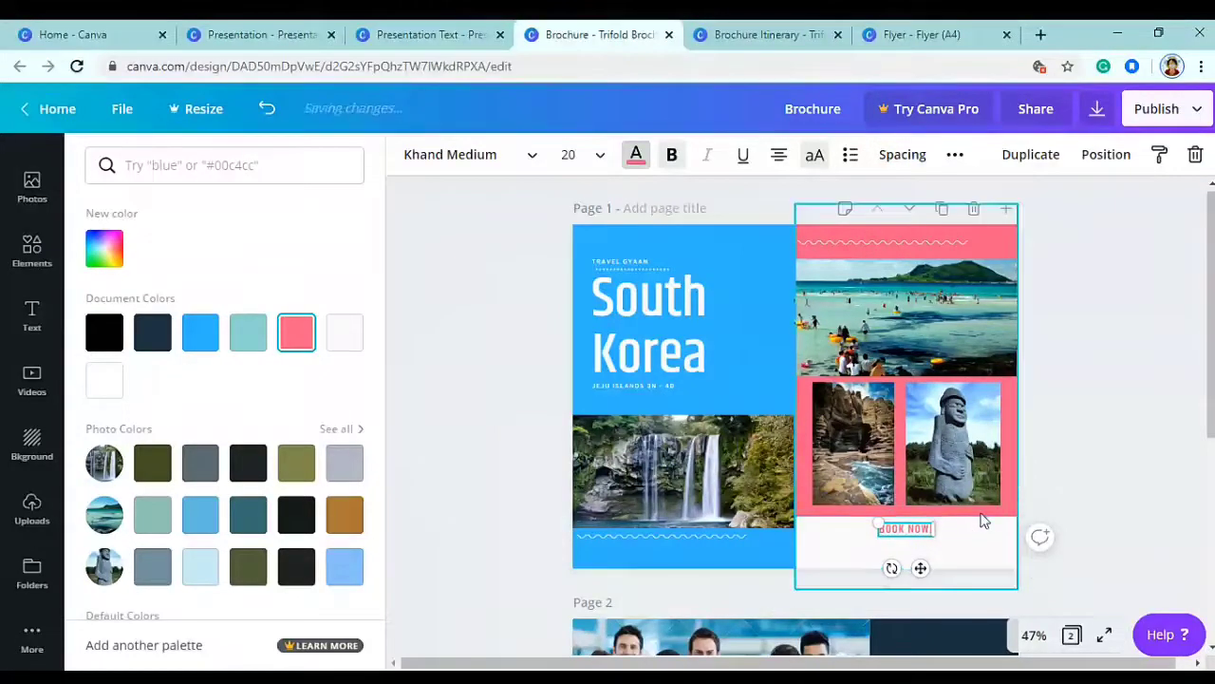
{"action": "key", "text": "Escape"}
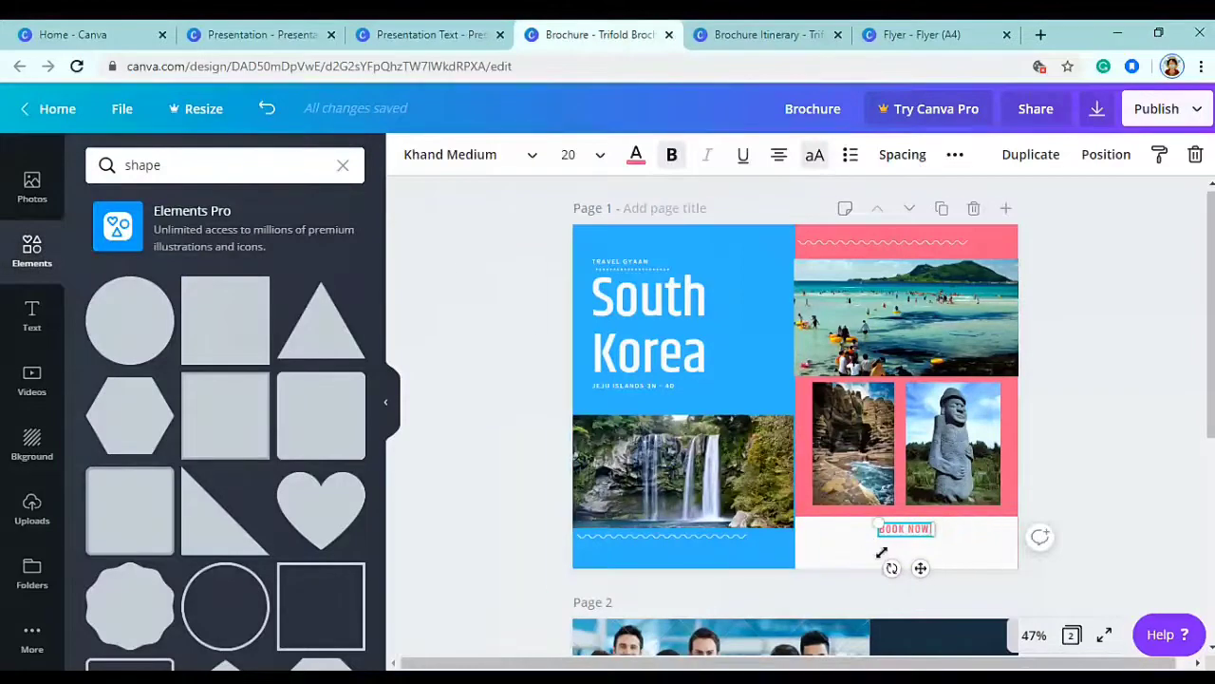
{"action": "key", "text": "Escape"}
{"action": "key", "text": "t"}
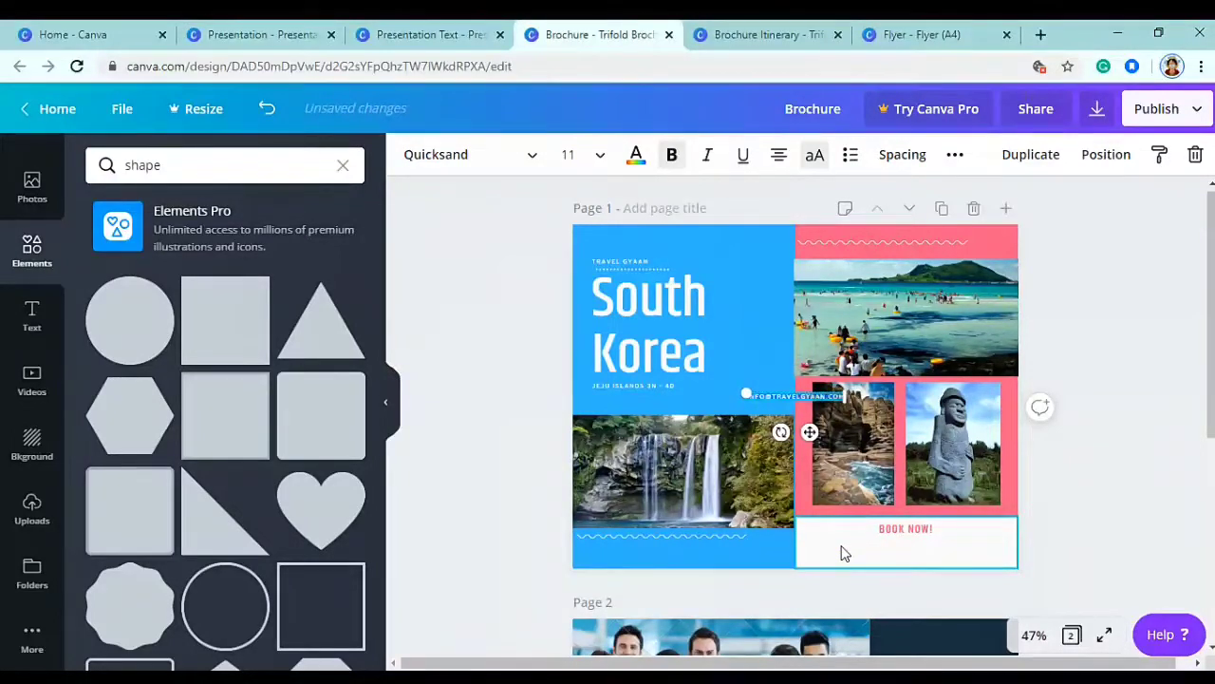
- Make the contact e-mail pink lowercase Open Sans and place it just below BOOK NOW!
{"action": "left_click", "coordinate": [451, 153]}
{"action": "double_click", "coordinate": [103, 162]}
{"action": "type", "text": "o"}
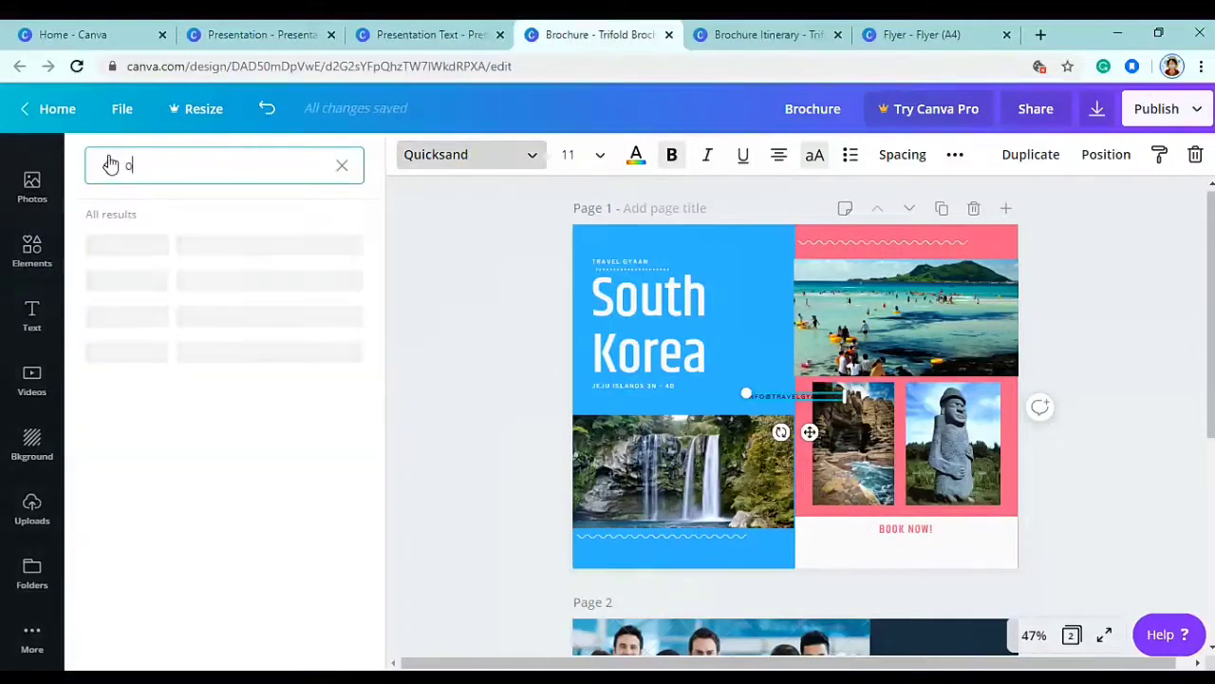
{"action": "type", "text": "pen"}
{"action": "left_click", "coordinate": [150, 287]}
{"action": "left_click_drag", "start_coordinate": [836, 477], "coordinate": [925, 575]}
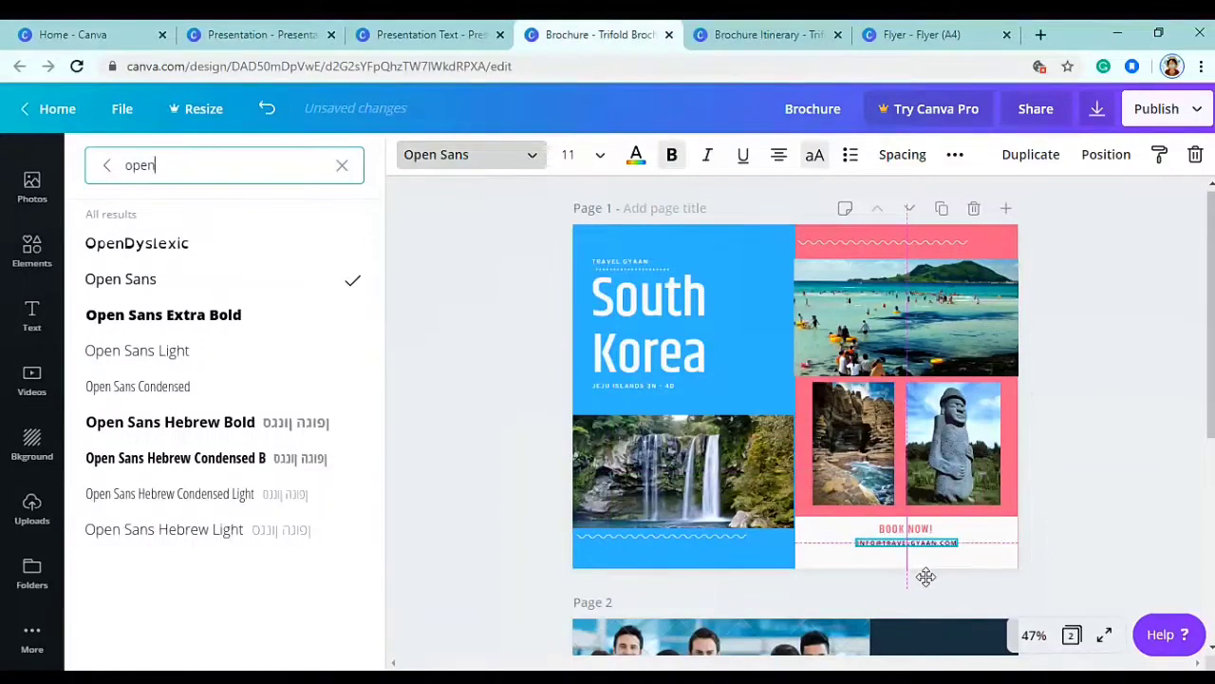
{"action": "left_click", "coordinate": [636, 156]}
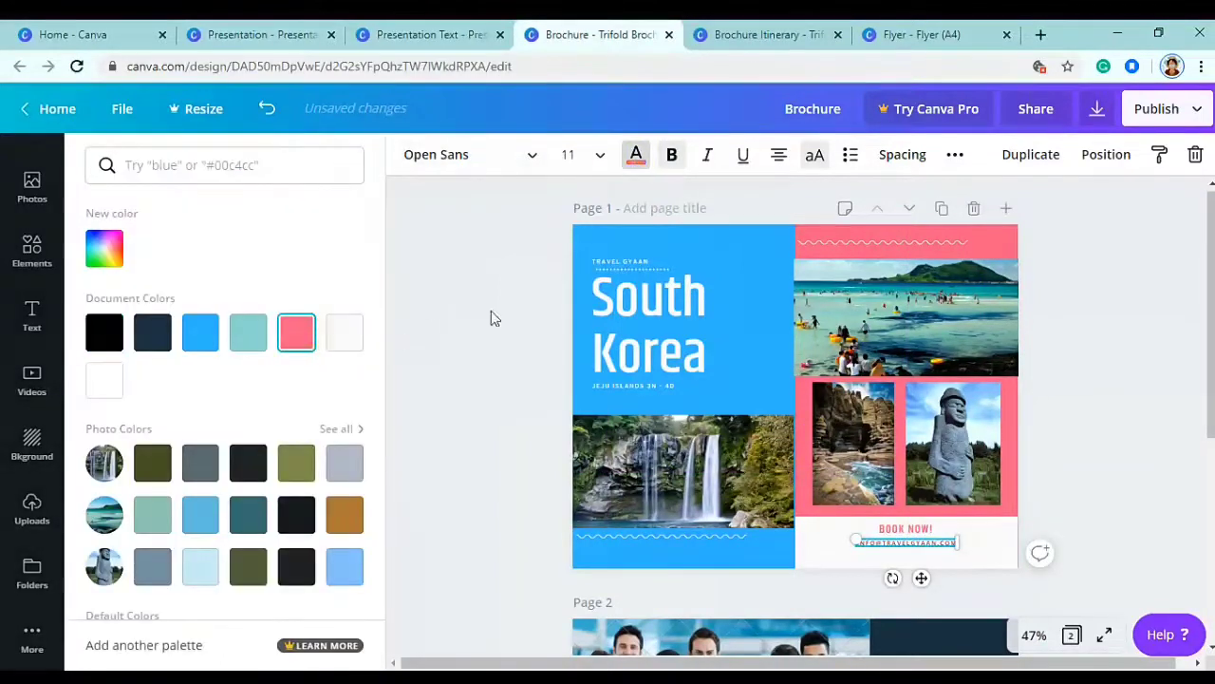
{"action": "left_click", "coordinate": [815, 157]}
{"action": "mouse_move", "coordinate": [926, 579]}
{"action": "left_mouse_down"}
{"action": "mouse_move", "coordinate": [937, 586]}
{"action": "mouse_move", "coordinate": [922, 592]}
{"action": "left_mouse_up"}
{"action": "double_click", "coordinate": [925, 559]}
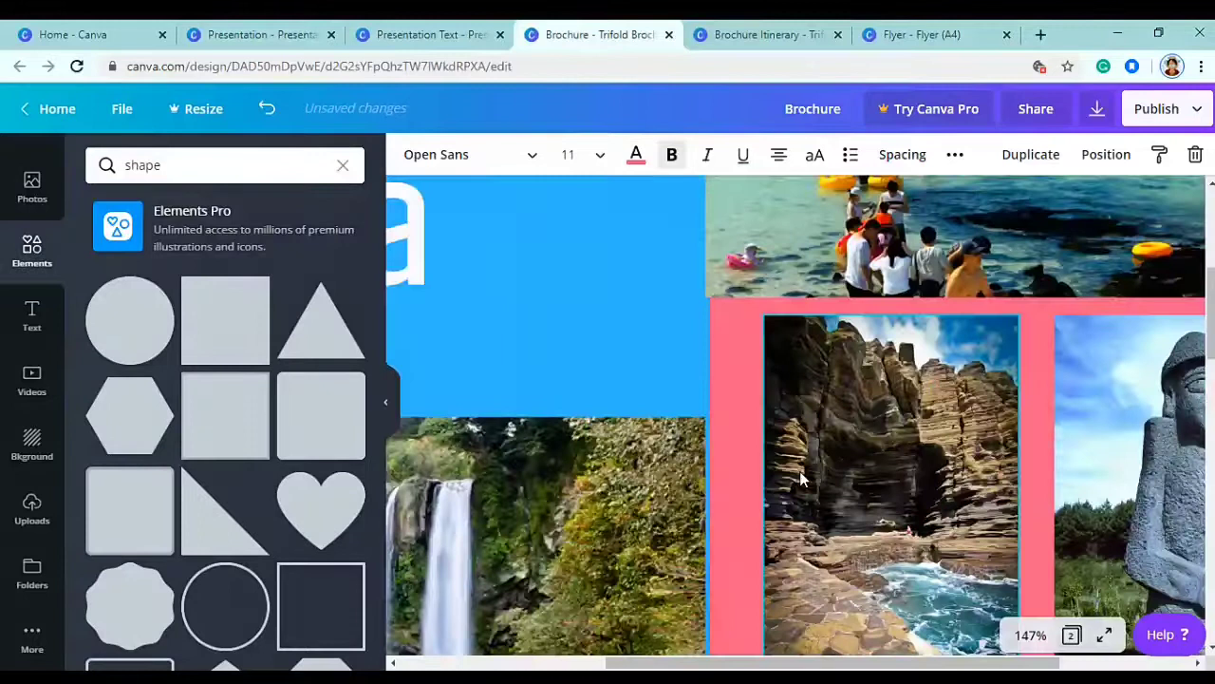
{"action": "scroll", "coordinate": [836, 517], "scroll_direction": "up", "scroll_amount": 5}
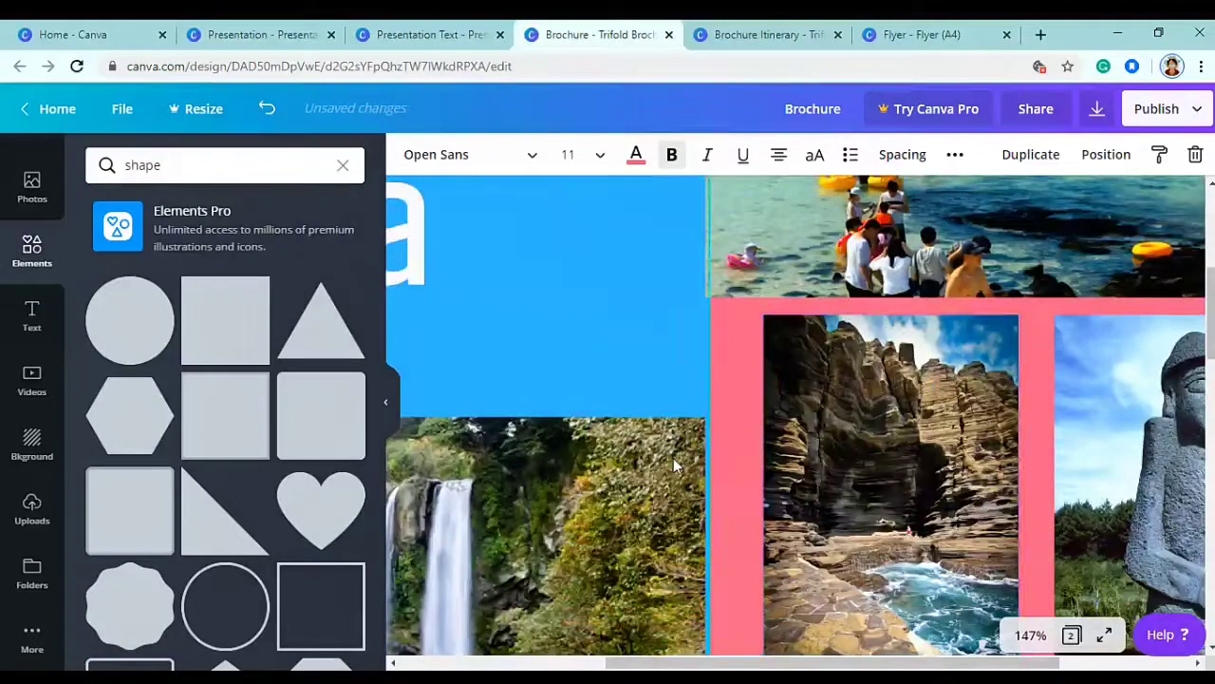
- Widen the waterfall photo slightly on the first page
{"action": "left_click", "coordinate": [722, 446]}
{"action": "left_click_drag", "start_coordinate": [705, 325], "coordinate": [714, 325]}
{"action": "scroll", "coordinate": [838, 409], "scroll_direction": "down", "scroll_amount": 5}
{"action": "left_click", "coordinate": [1060, 378]}
{"action": "left_click_drag", "start_coordinate": [1212, 370], "coordinate": [1212, 332]}
{"action": "scroll", "coordinate": [753, 421], "scroll_direction": "down", "scroll_amount": 3}
- Delete the photo, WHO WE ARE, quote and services text groups from page 2
{"action": "left_click", "coordinate": [752, 416]}
{"action": "key", "text": "Delete"}
{"action": "left_click", "coordinate": [650, 515]}
{"action": "key", "text": "Delete"}
{"action": "left_click", "coordinate": [779, 534]}
{"action": "key", "text": "Delete"}
{"action": "left_click", "coordinate": [951, 414]}
{"action": "key", "text": "Delete"}
{"action": "key", "text": "Delete"}
- Move the teal panel to the left edge, widen the navy panel, and recolour teal to pink
{"action": "left_click_drag", "start_coordinate": [795, 413], "coordinate": [796, 465]}
{"action": "left_click", "coordinate": [897, 451]}
{"action": "left_click_drag", "start_coordinate": [870, 459], "coordinate": [800, 461]}
{"action": "left_click", "coordinate": [683, 418]}
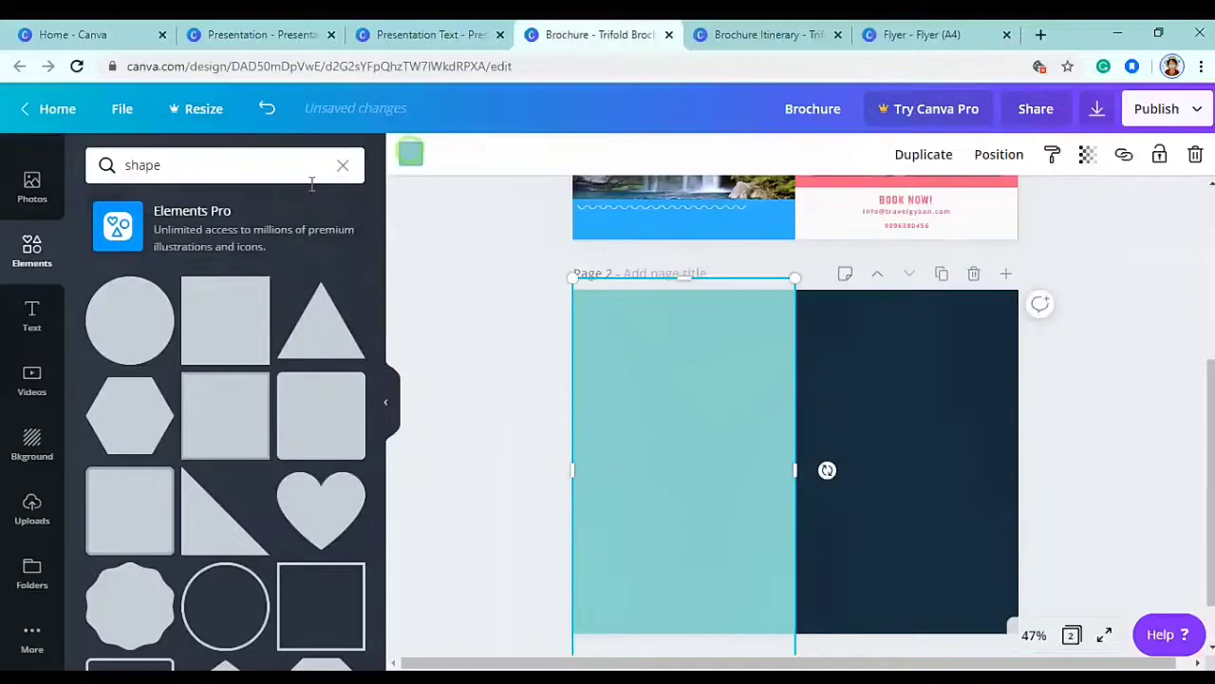
{"action": "left_click", "coordinate": [410, 155]}
{"action": "left_click", "coordinate": [249, 330]}
{"action": "left_click", "coordinate": [843, 320]}
{"action": "left_click", "coordinate": [410, 155]}
- Recolour page 2's navy panel bright blue
{"action": "left_click", "coordinate": [410, 155]}
{"action": "left_click", "coordinate": [152, 331]}
{"action": "left_click", "coordinate": [457, 319]}
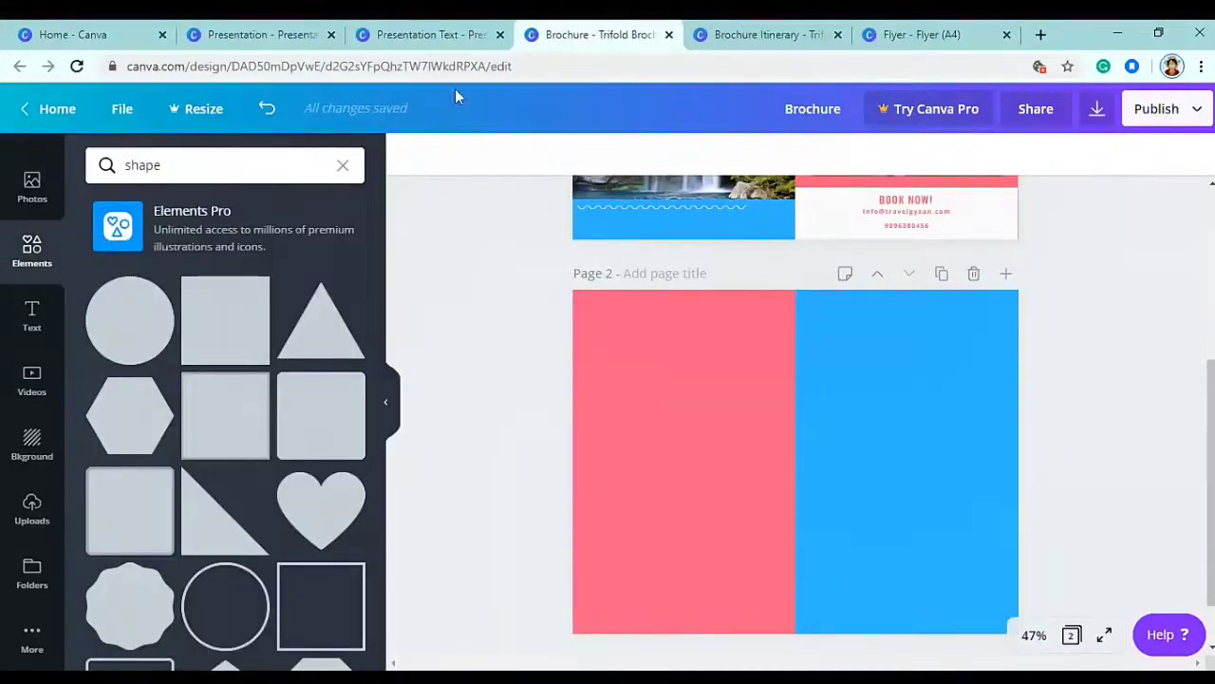
- Copy the Day 1 text group from the Brochure Itinerary design onto page 2
{"action": "left_click", "coordinate": [771, 34]}
{"action": "left_click", "coordinate": [668, 281]}
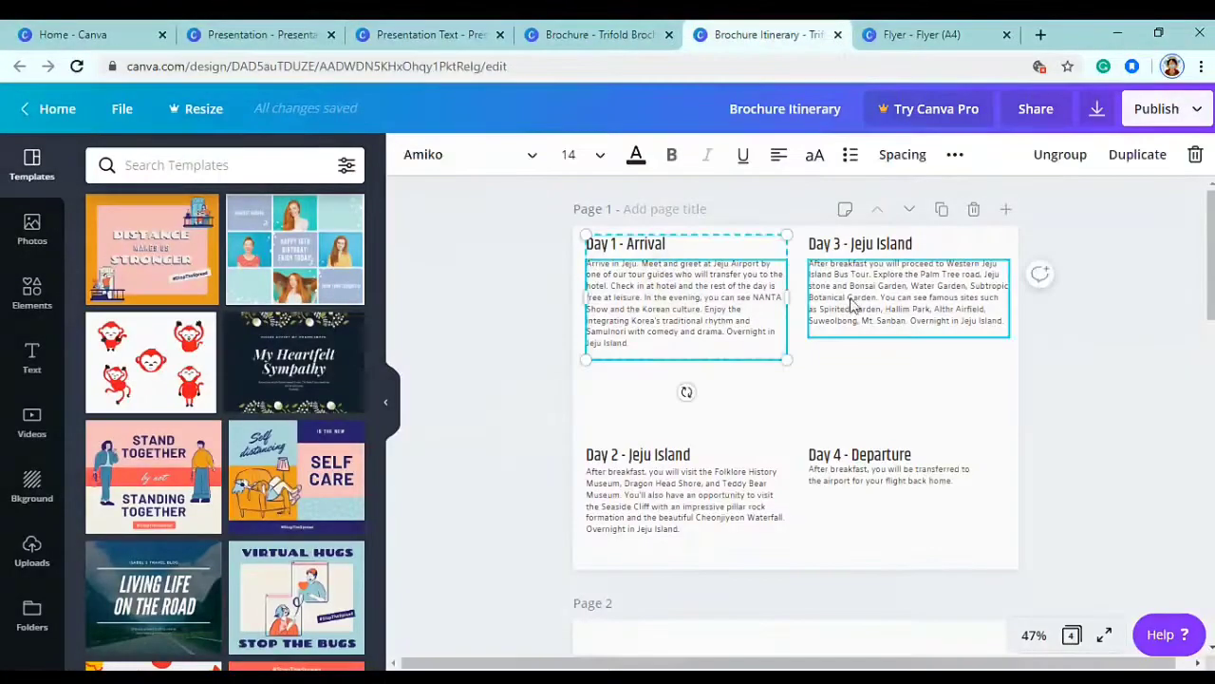
{"action": "key", "text": "ctrl+shift+Tab"}
{"action": "left_click", "coordinate": [733, 420]}
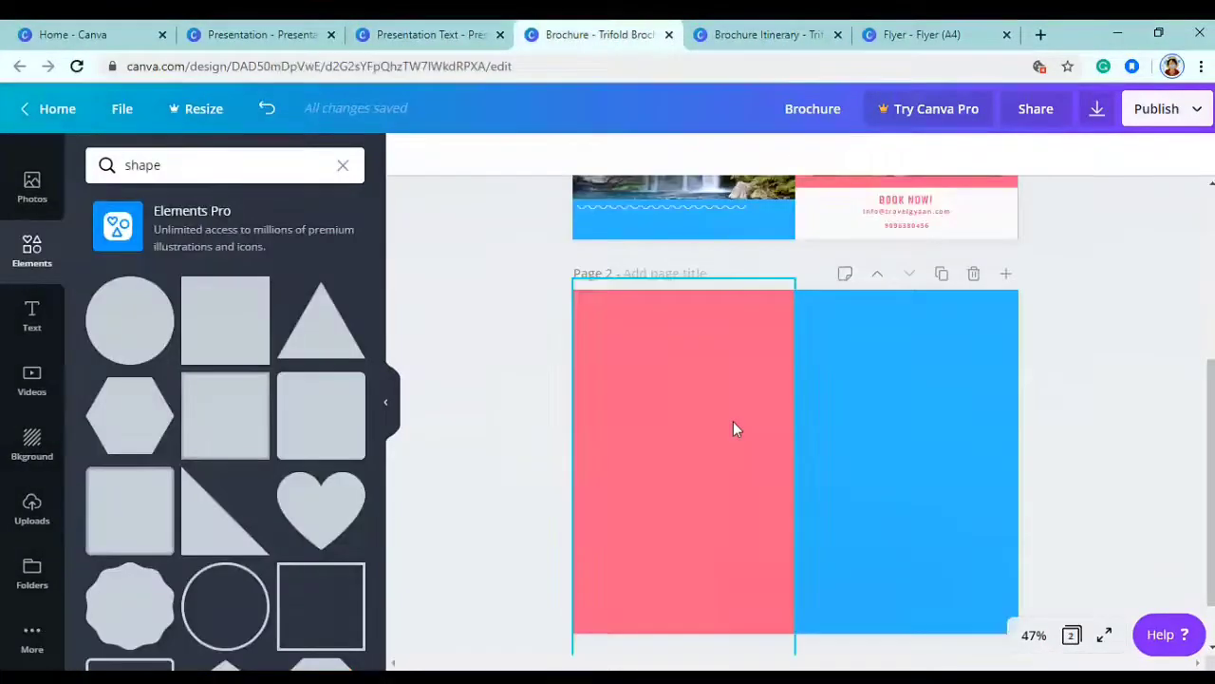
{"action": "scroll", "coordinate": [733, 420], "scroll_direction": "up", "scroll_amount": 2}
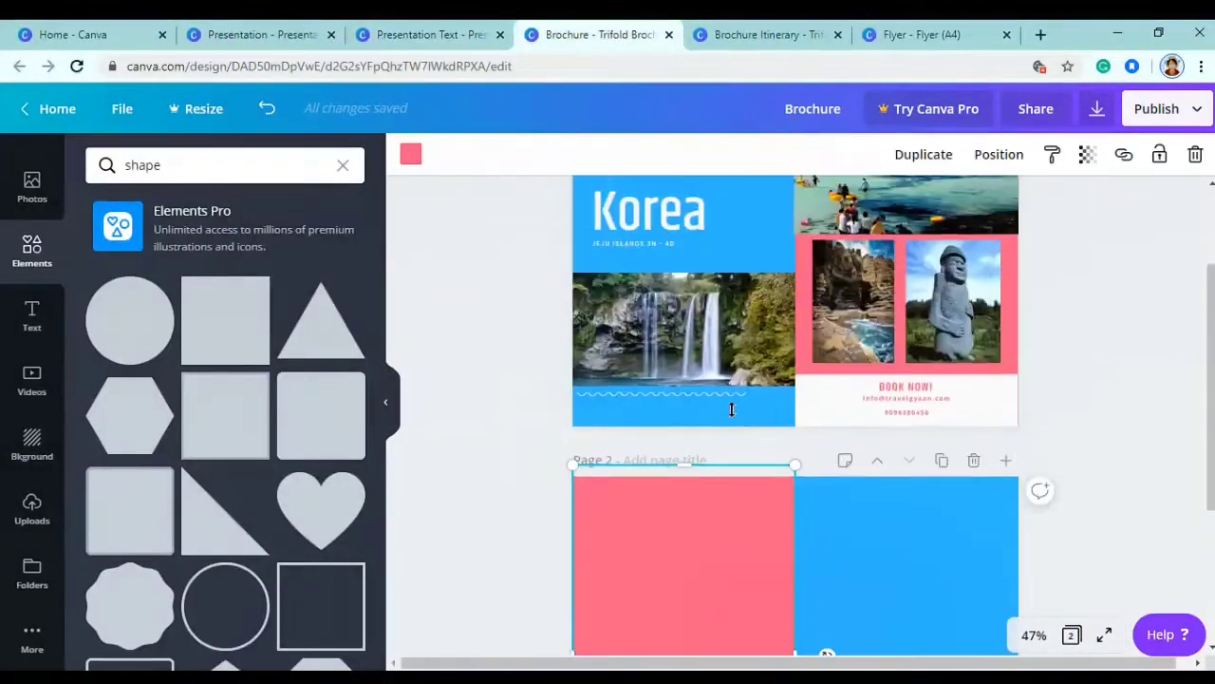
{"action": "scroll", "coordinate": [732, 409], "scroll_direction": "down", "scroll_amount": 2}
{"action": "key", "text": "ctrl+v"}
{"action": "scroll", "coordinate": [733, 402], "scroll_direction": "up", "scroll_amount": 2}
{"action": "scroll", "coordinate": [732, 402], "scroll_direction": "down", "scroll_amount": 3}
{"action": "left_click", "coordinate": [690, 377]}
- Paste the Day 2 heading and body onto the pink panel
{"action": "left_click", "coordinate": [732, 28]}
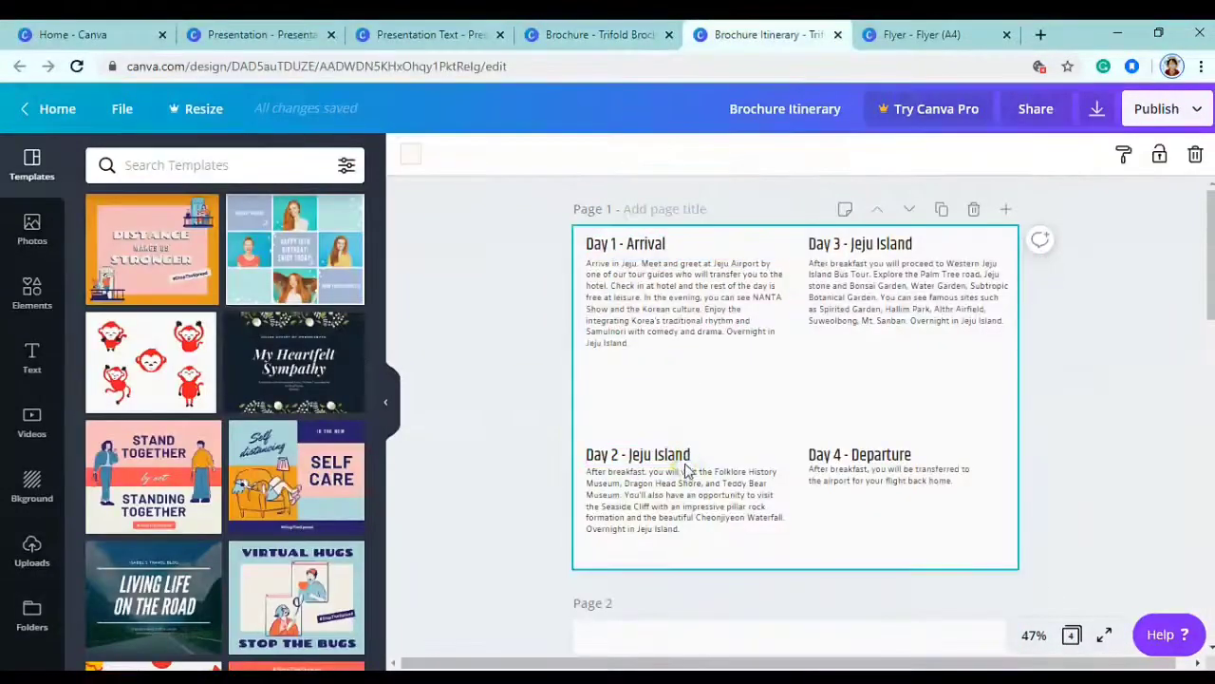
{"action": "left_click", "coordinate": [657, 454]}
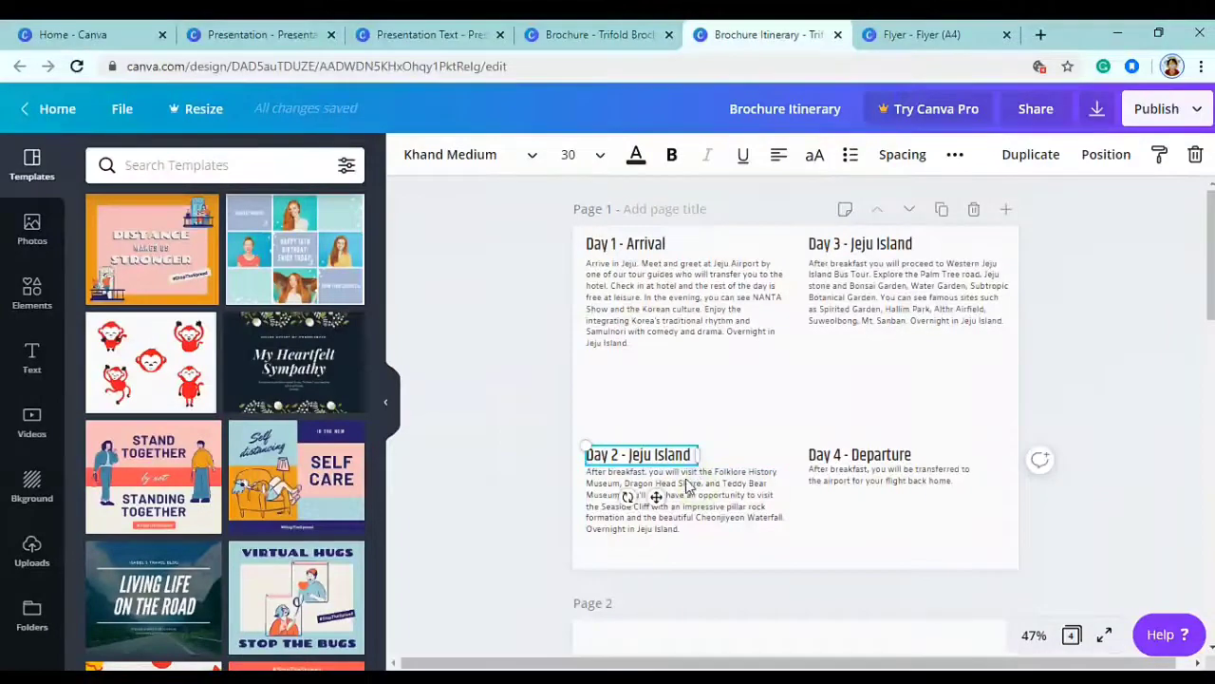
{"action": "left_click", "coordinate": [688, 480], "text": "shift"}
{"action": "left_click", "coordinate": [528, 24]}
{"action": "key", "text": "ctrl+v"}
- Copy the Day 3 and Day 4 headings and bodies onto the blue panel
{"action": "left_click", "coordinate": [750, 34]}
{"action": "left_click", "coordinate": [902, 294]}
{"action": "left_click", "coordinate": [875, 243], "text": "shift"}
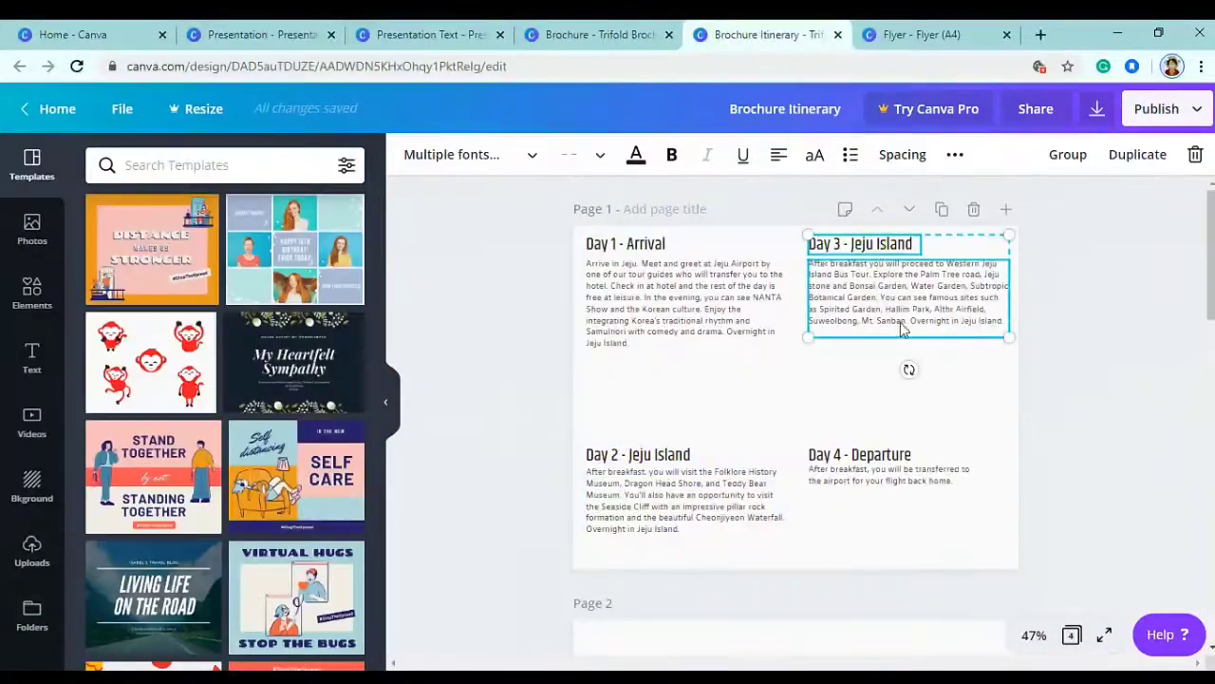
{"action": "key", "text": "ctrl+c"}
{"action": "left_click", "coordinate": [560, 34]}
{"action": "key", "text": "ctrl+v"}
{"action": "left_click", "coordinate": [750, 35]}
{"action": "left_click", "coordinate": [860, 454]}
{"action": "left_click", "coordinate": [883, 485], "text": "shift"}
{"action": "key", "text": "ctrl+c"}
{"action": "left_click", "coordinate": [561, 34]}
{"action": "key", "text": "ctrl+v"}
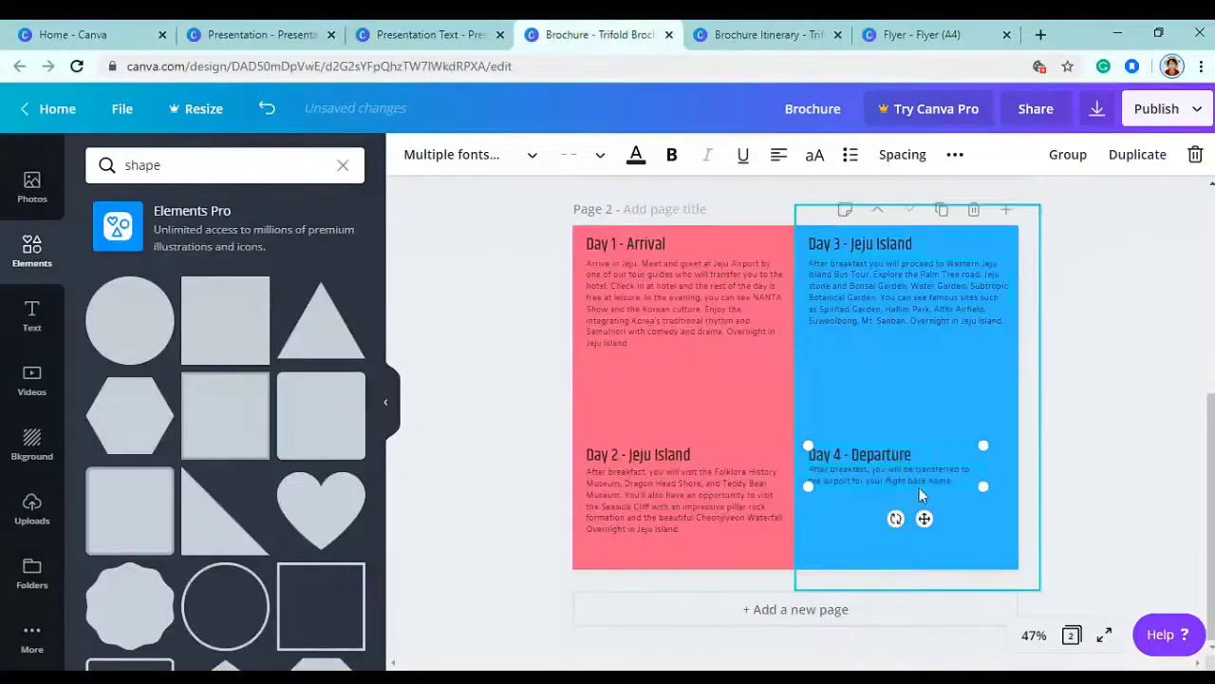
- Select the Day 1, Day 2 and Day 3 texts and make them white
{"action": "left_click", "coordinate": [657, 322], "text": "shift"}
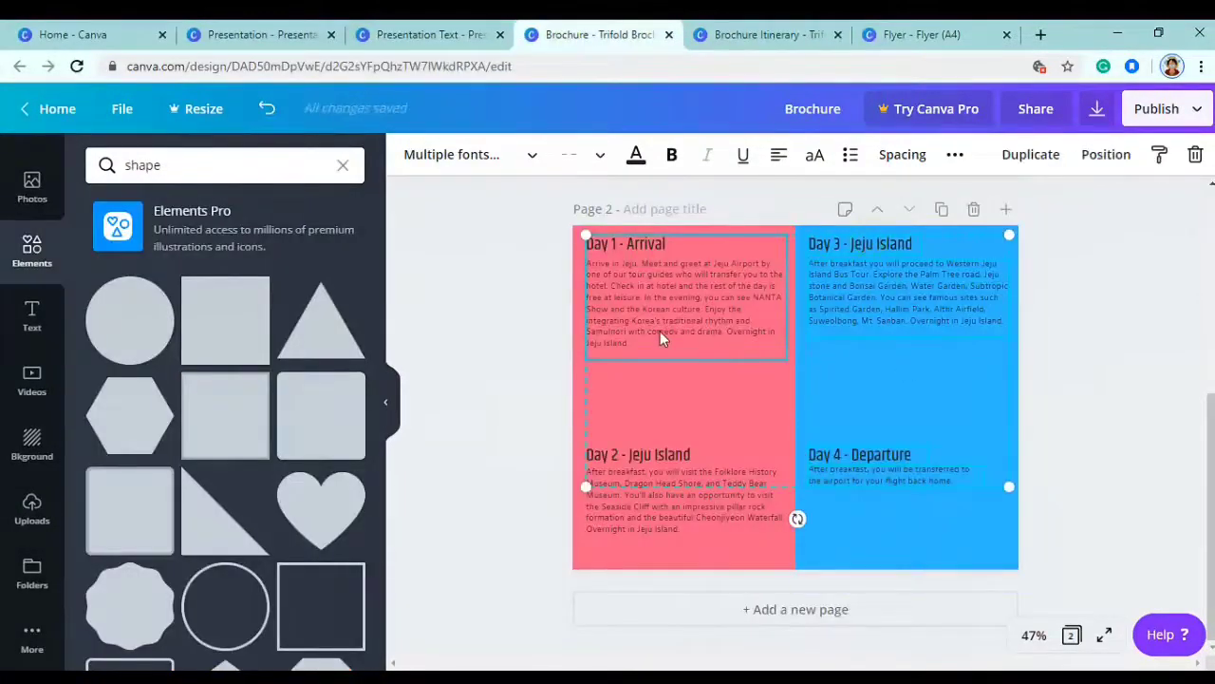
{"action": "left_click", "coordinate": [640, 244], "text": "shift"}
{"action": "left_click", "coordinate": [640, 277], "text": "shift"}
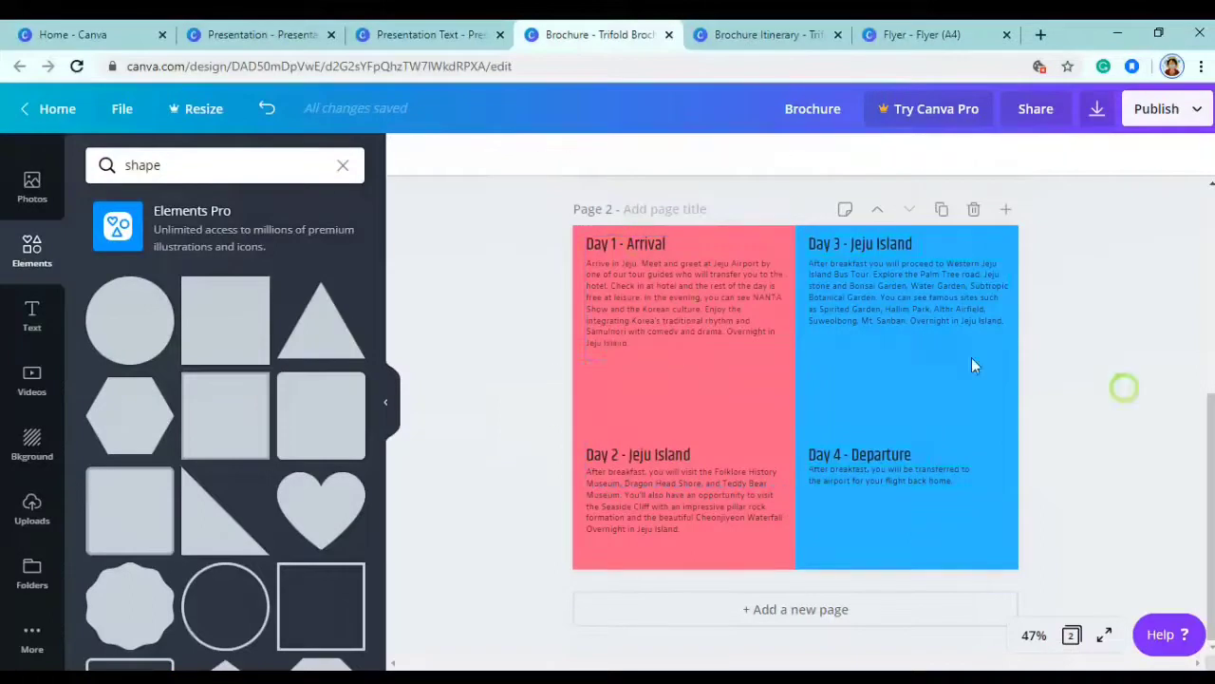
{"action": "left_click", "coordinate": [710, 305]}
{"action": "left_click", "coordinate": [890, 267], "text": "shift"}
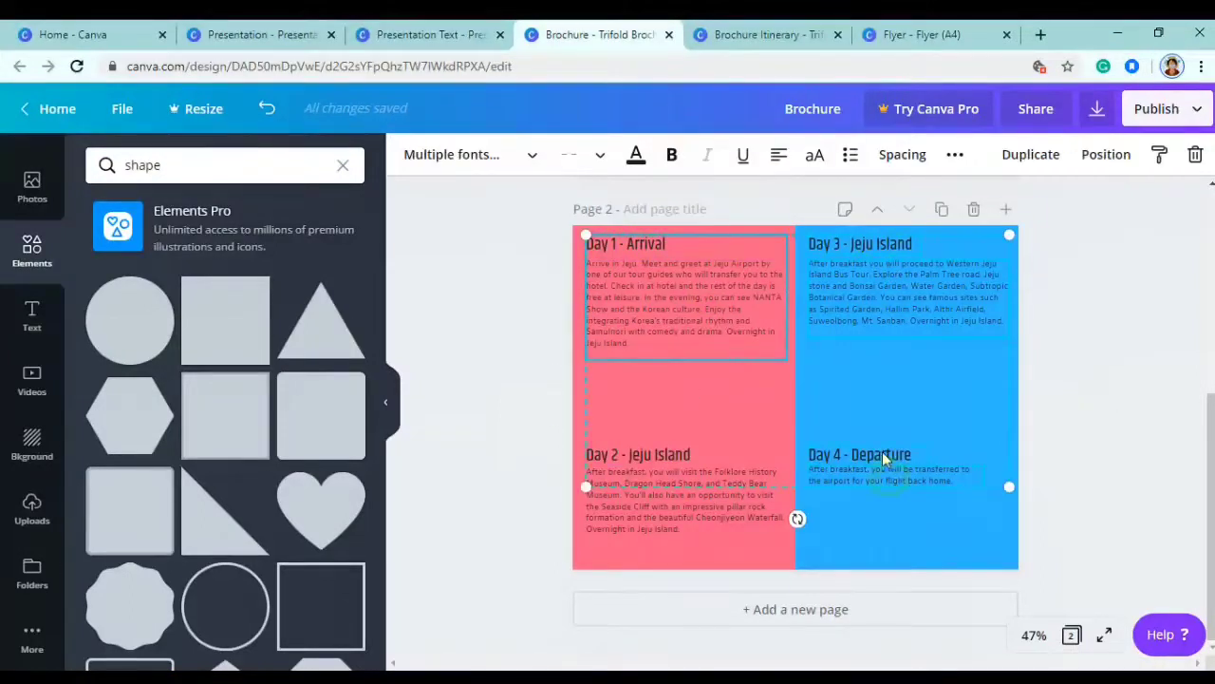
{"action": "left_click", "coordinate": [661, 455], "text": "shift"}
{"action": "left_click", "coordinate": [637, 157]}
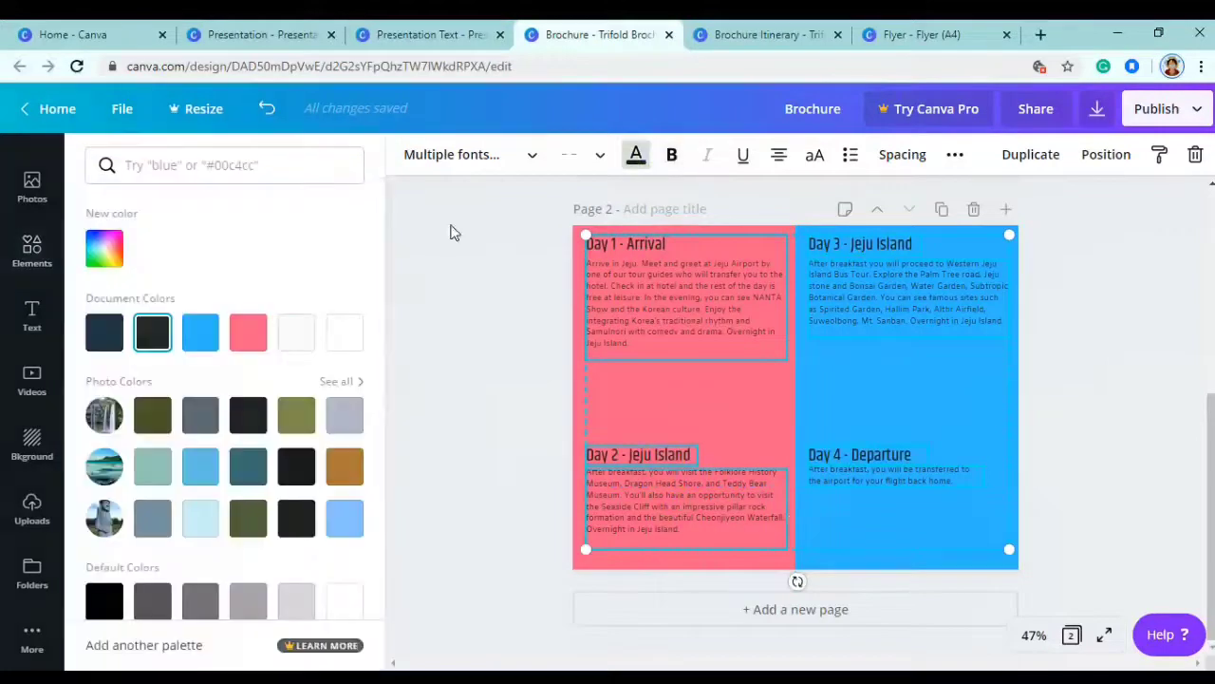
{"action": "left_click", "coordinate": [295, 334]}
{"action": "left_click", "coordinate": [479, 351]}
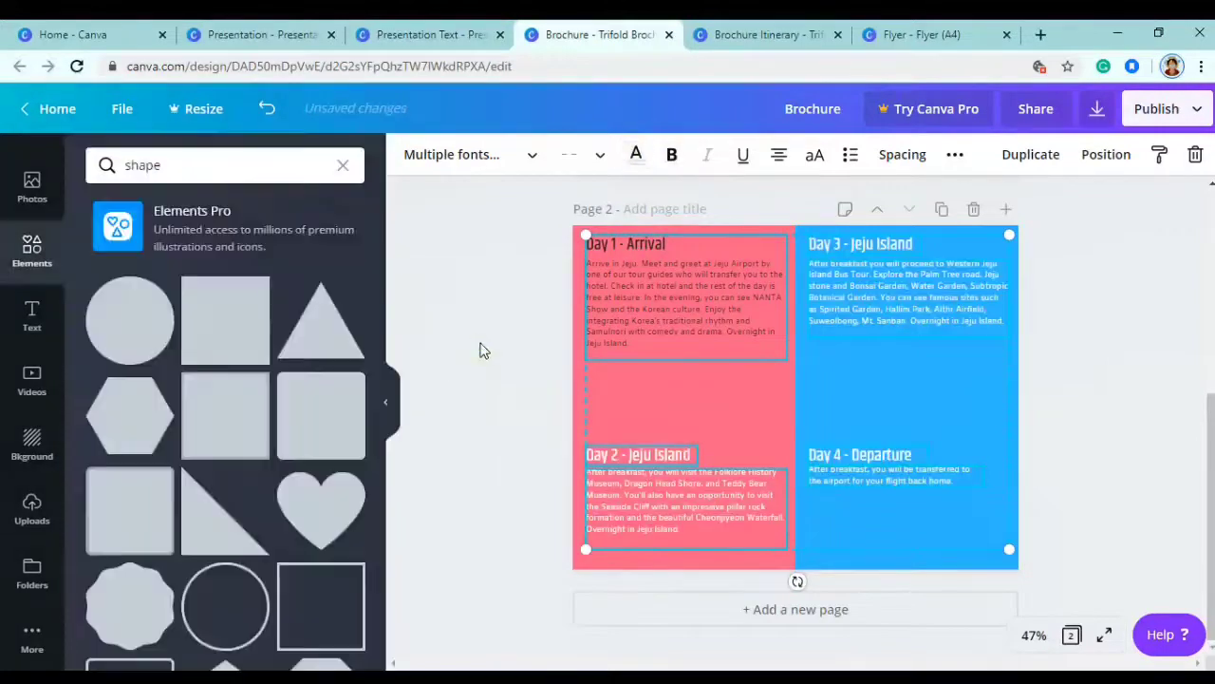
- Add the uploaded building photo as a strip across the pink panel between Day 1 and Day 2
{"action": "left_click", "coordinate": [31, 508]}
{"action": "scroll", "coordinate": [252, 484], "scroll_direction": "down", "scroll_amount": 4}
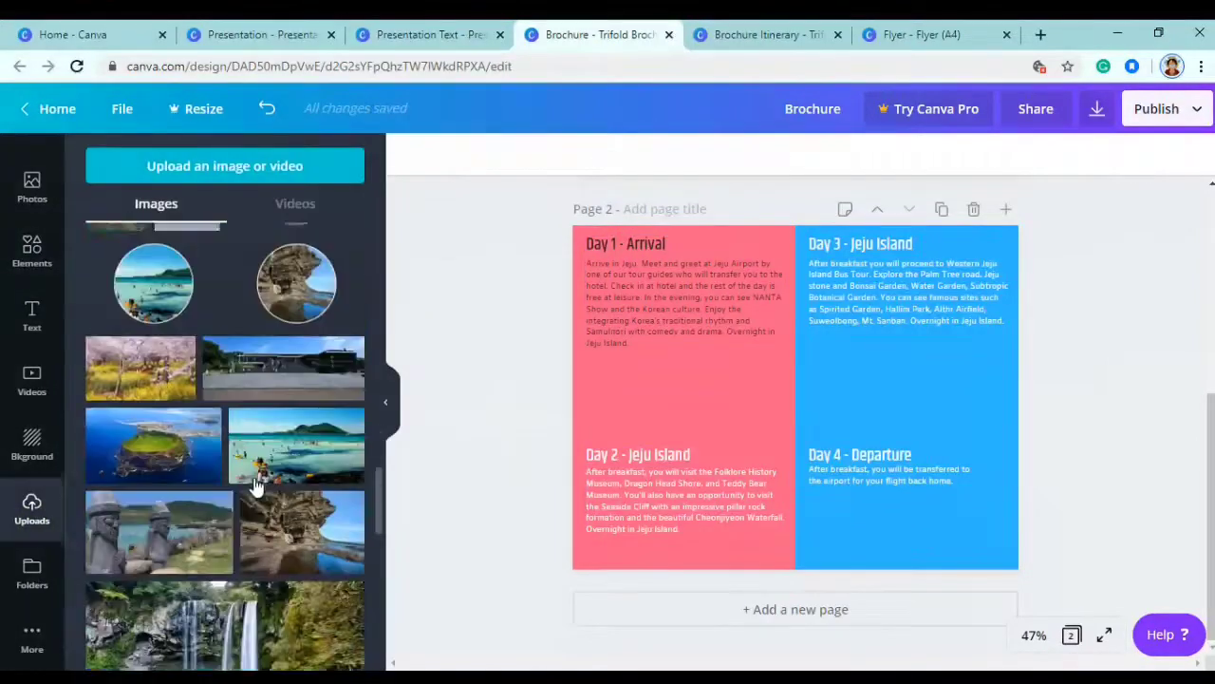
{"action": "left_click", "coordinate": [283, 259]}
{"action": "left_click_drag", "start_coordinate": [760, 399], "coordinate": [652, 392]}
{"action": "left_click_drag", "start_coordinate": [684, 447], "coordinate": [695, 407]}
{"action": "left_click_drag", "start_coordinate": [823, 399], "coordinate": [801, 398]}
{"action": "left_click_drag", "start_coordinate": [549, 394], "coordinate": [567, 394]}
{"action": "left_click_drag", "start_coordinate": [684, 349], "coordinate": [684, 352]}
{"action": "left_click_drag", "start_coordinate": [713, 413], "coordinate": [712, 408]}
- Make the Day 1 - Arrival heading white
{"action": "left_click", "coordinate": [627, 242]}
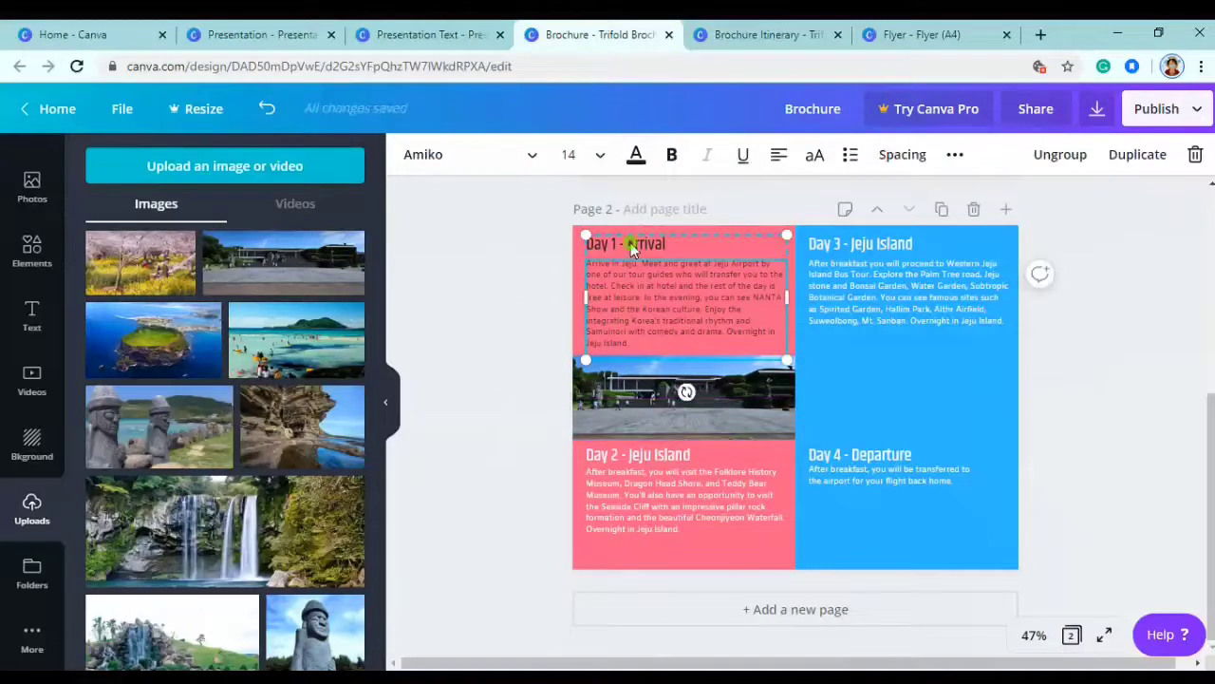
{"action": "left_click", "coordinate": [636, 154]}
{"action": "left_click", "coordinate": [619, 245]}
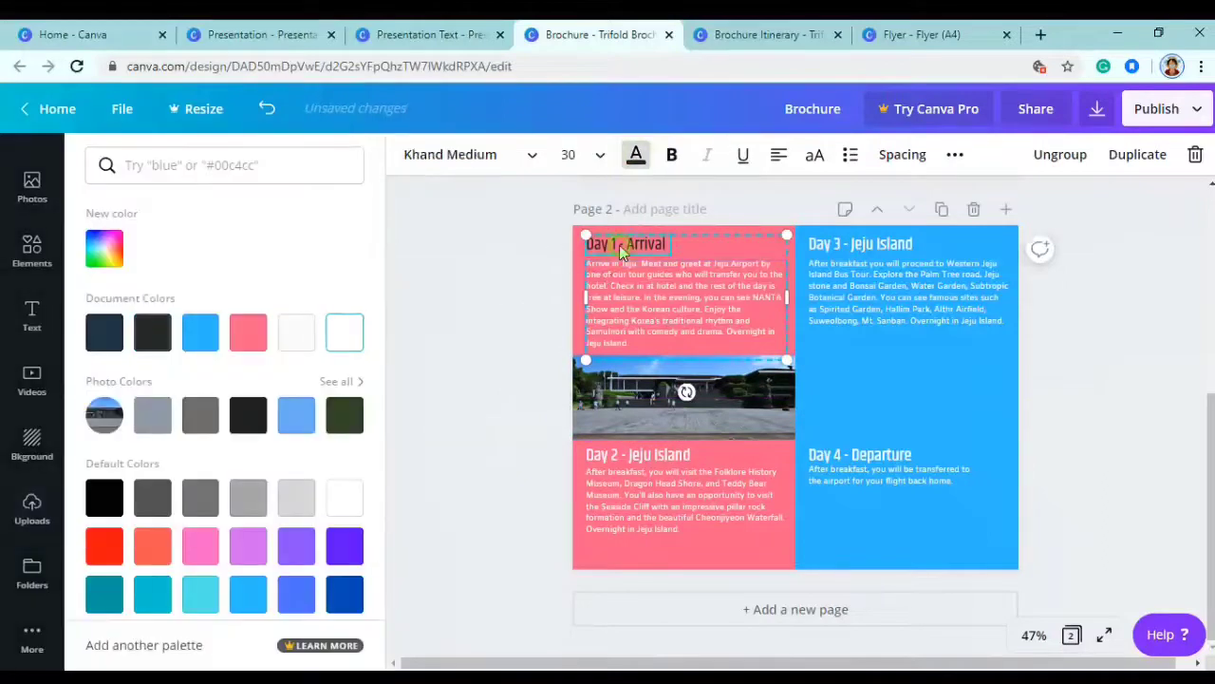
{"action": "left_click", "coordinate": [633, 157]}
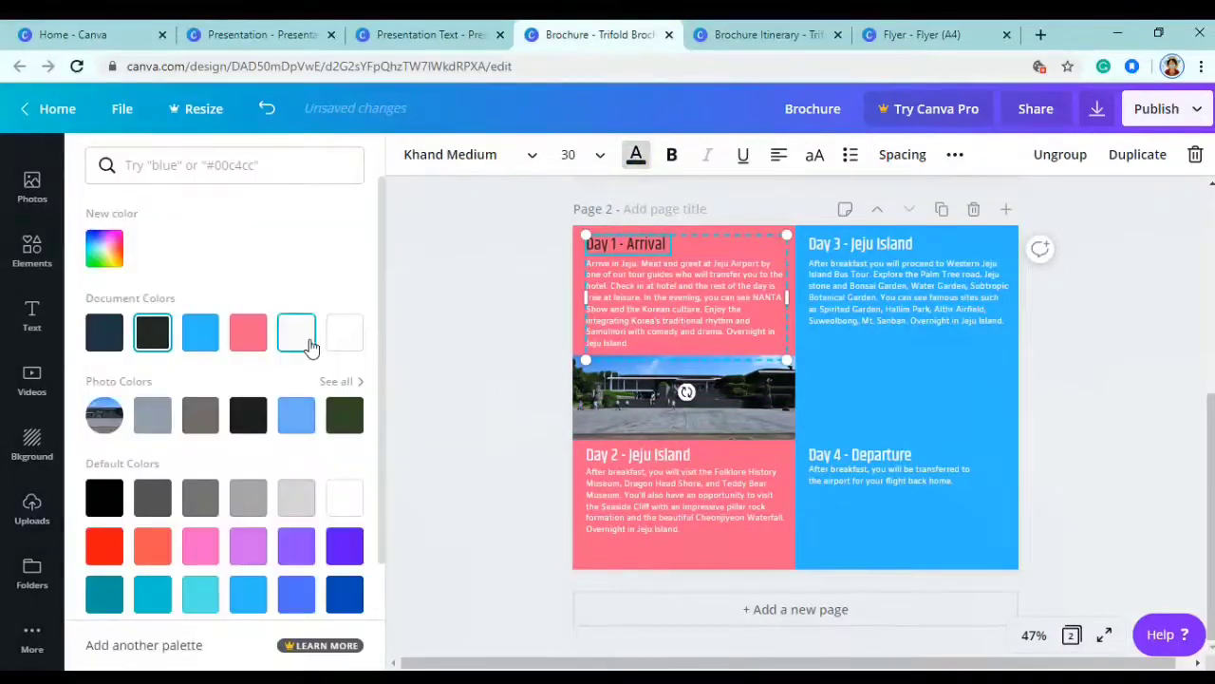
{"action": "left_click", "coordinate": [339, 331]}
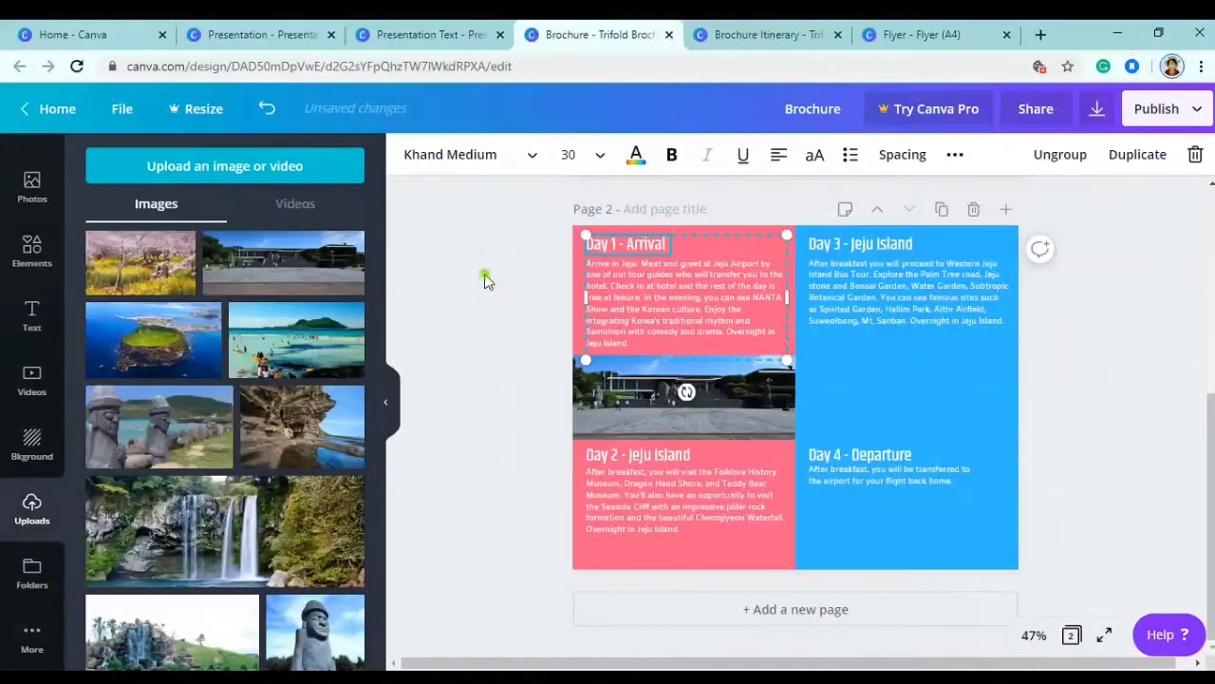
{"action": "left_click", "coordinate": [484, 281]}
{"action": "scroll", "coordinate": [283, 507], "scroll_direction": "up", "scroll_amount": 3}
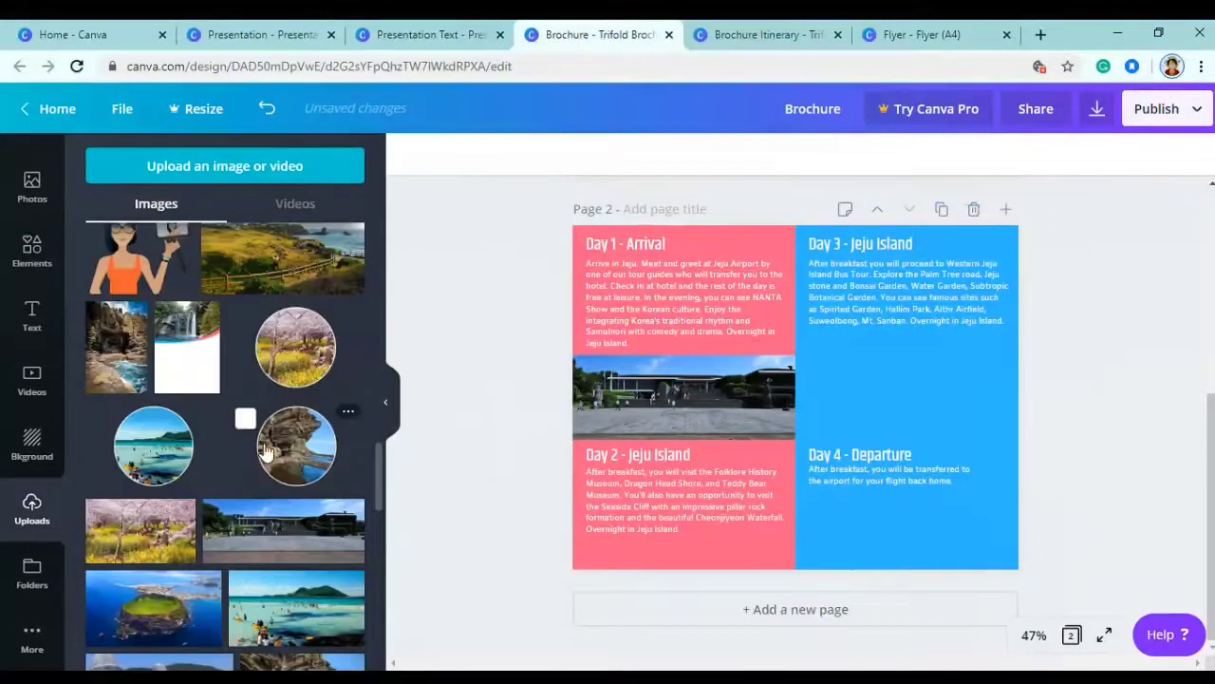
- Add the coastal landscape photo and trim it into a strip across the blue panel between Day 3 and Day 4
{"action": "left_click", "coordinate": [282, 254]}
{"action": "left_click_drag", "start_coordinate": [876, 402], "coordinate": [1012, 399]}
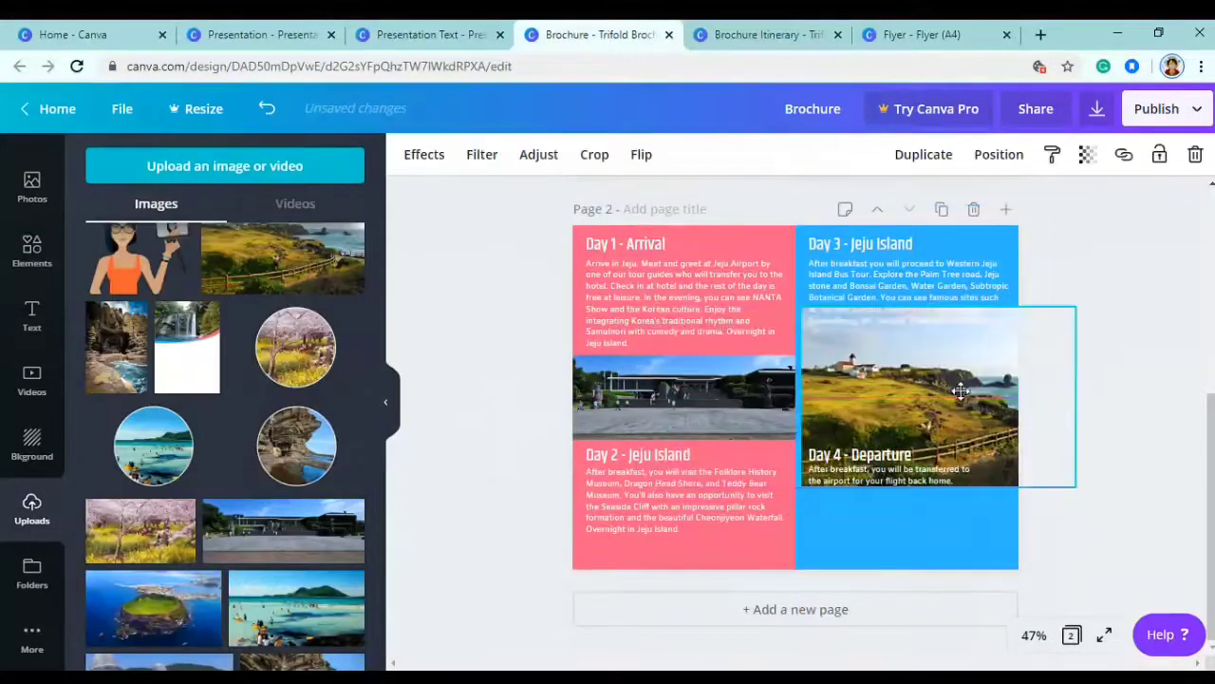
{"action": "left_click_drag", "start_coordinate": [922, 308], "coordinate": [922, 356]}
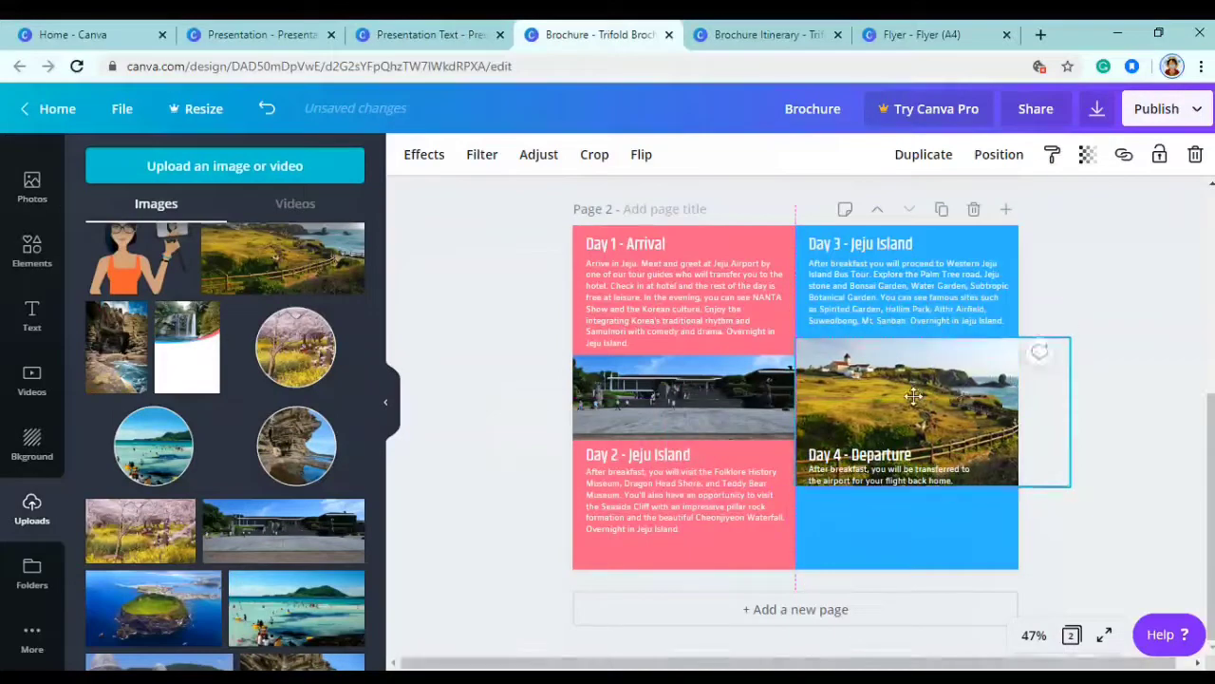
{"action": "left_click_drag", "start_coordinate": [933, 485], "coordinate": [932, 439]}
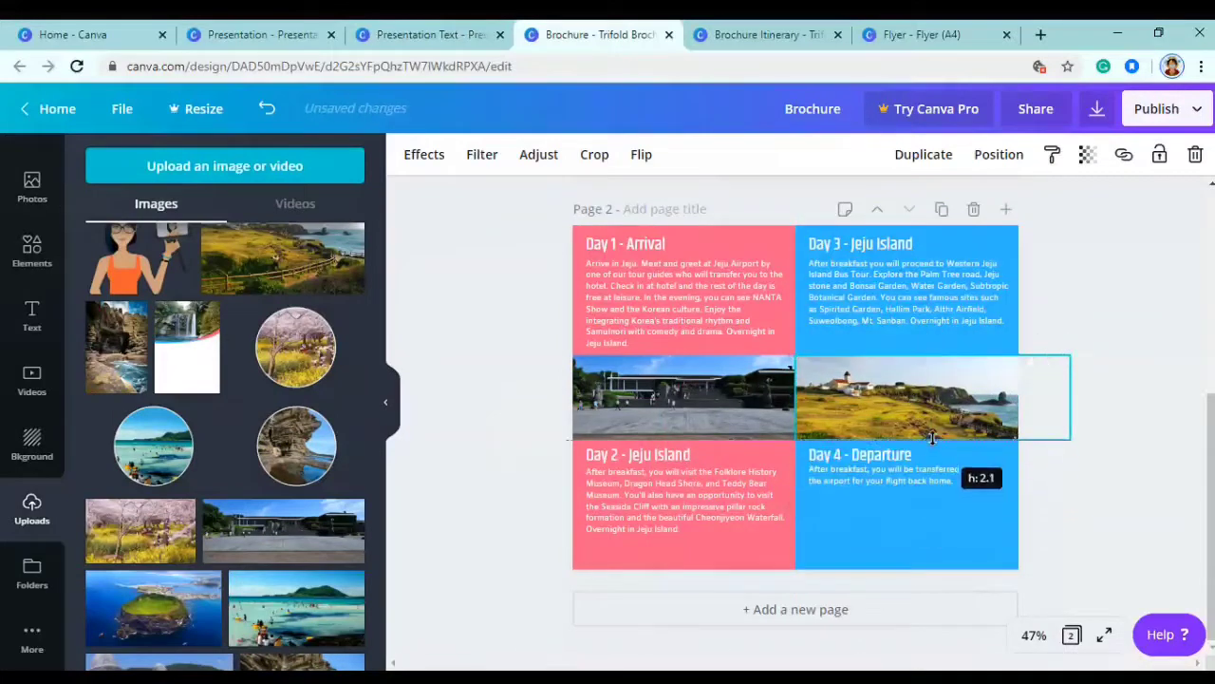
{"action": "left_click_drag", "start_coordinate": [1070, 398], "coordinate": [1039, 399]}
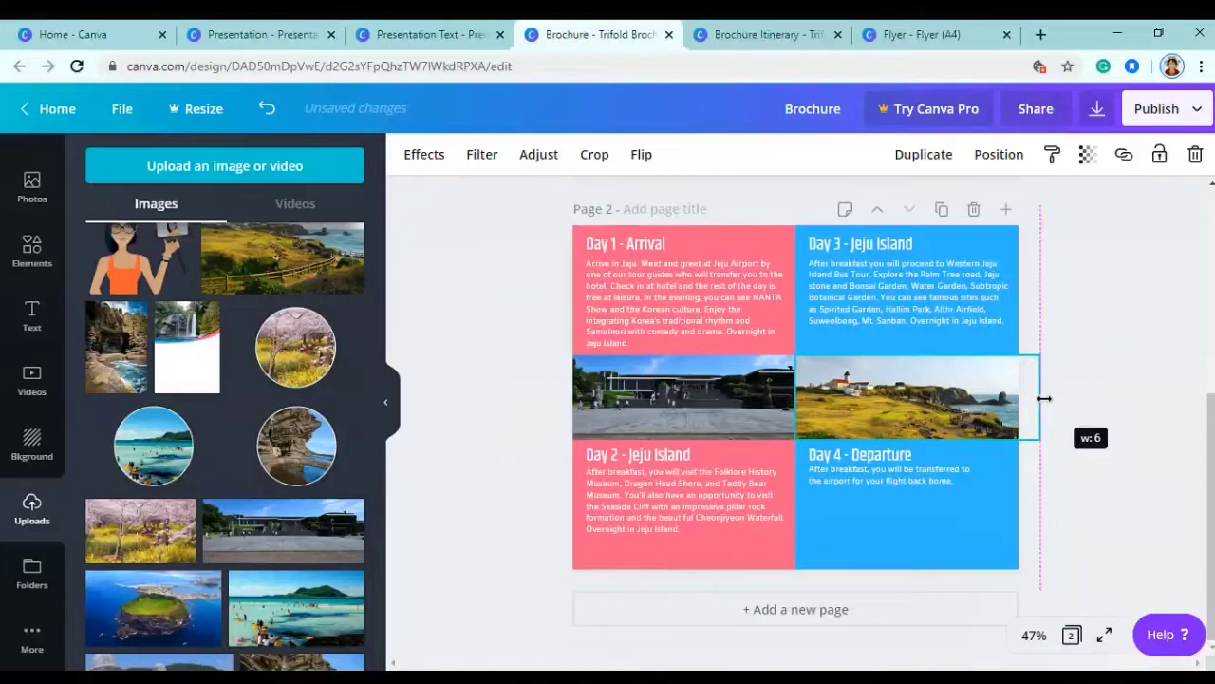
{"action": "left_click", "coordinate": [1123, 407]}
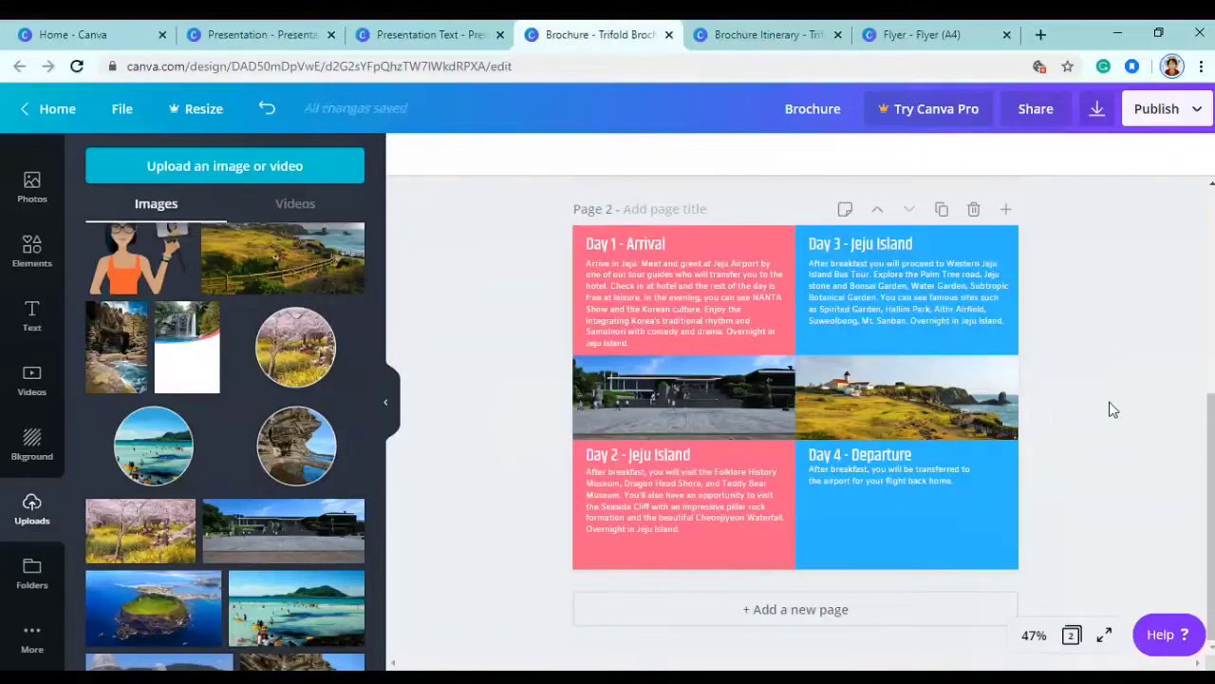
- Add the cherry-blossom and garden-waterfall photos and shrink them beneath the Day 4 text
{"action": "scroll", "coordinate": [190, 466], "scroll_direction": "down", "scroll_amount": 1}
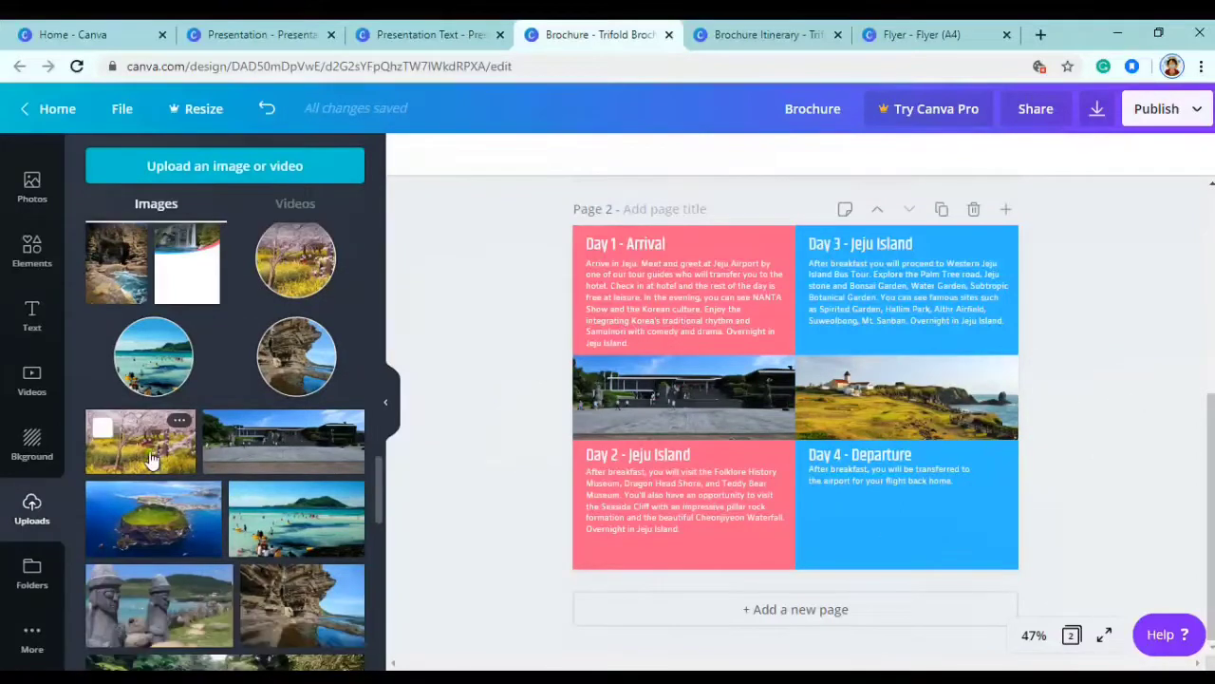
{"action": "left_click", "coordinate": [150, 458]}
{"action": "left_click_drag", "start_coordinate": [831, 373], "coordinate": [896, 497]}
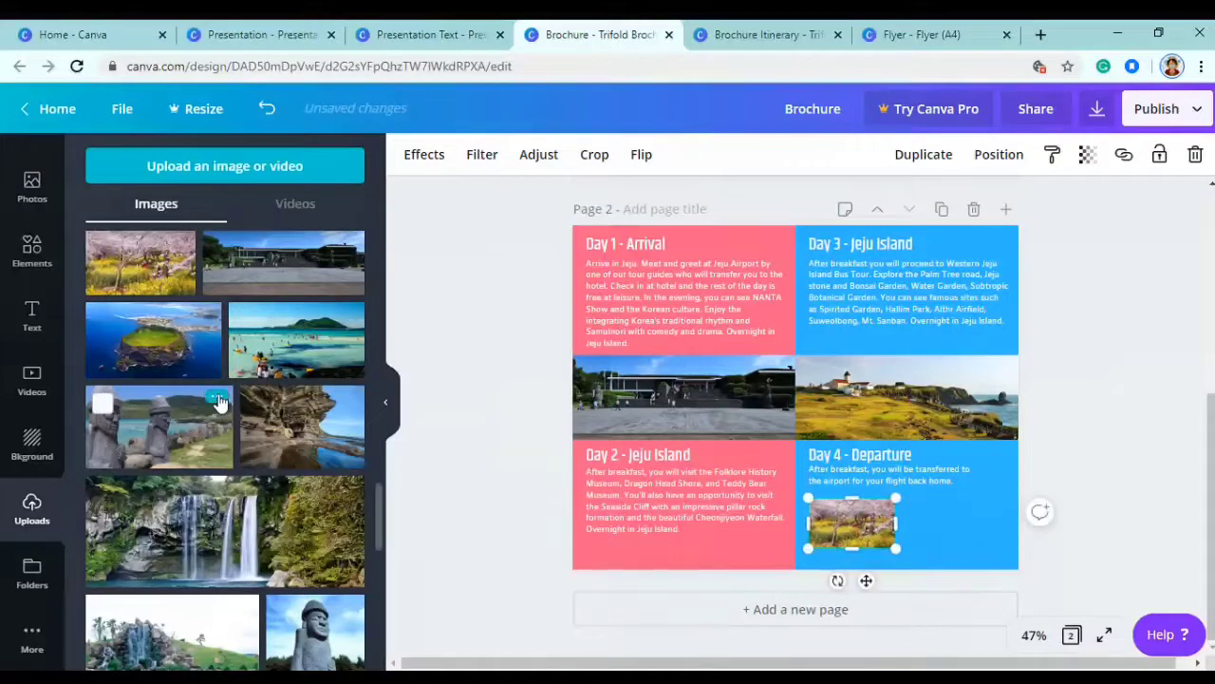
{"action": "scroll", "coordinate": [218, 402], "scroll_direction": "down", "scroll_amount": 3}
{"action": "left_click", "coordinate": [194, 422]}
{"action": "left_click_drag", "start_coordinate": [919, 328], "coordinate": [790, 393]}
{"action": "left_click_drag", "start_coordinate": [1014, 538], "coordinate": [1006, 534]}
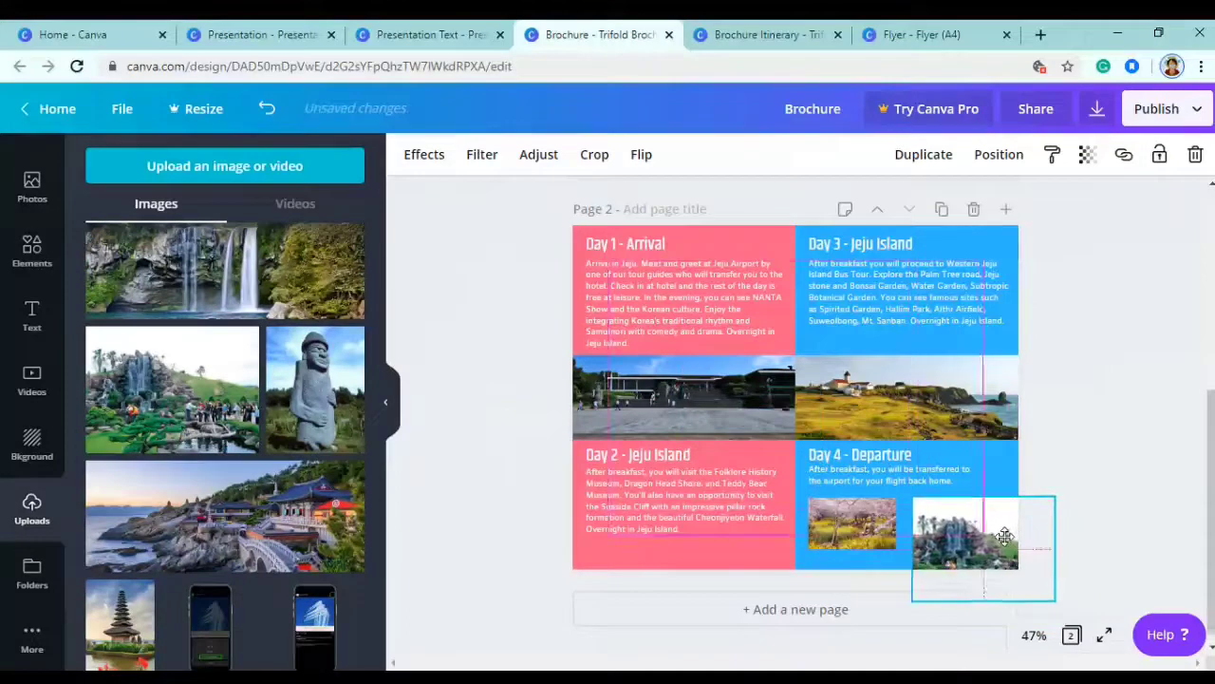
{"action": "left_click_drag", "start_coordinate": [1052, 590], "coordinate": [993, 551]}
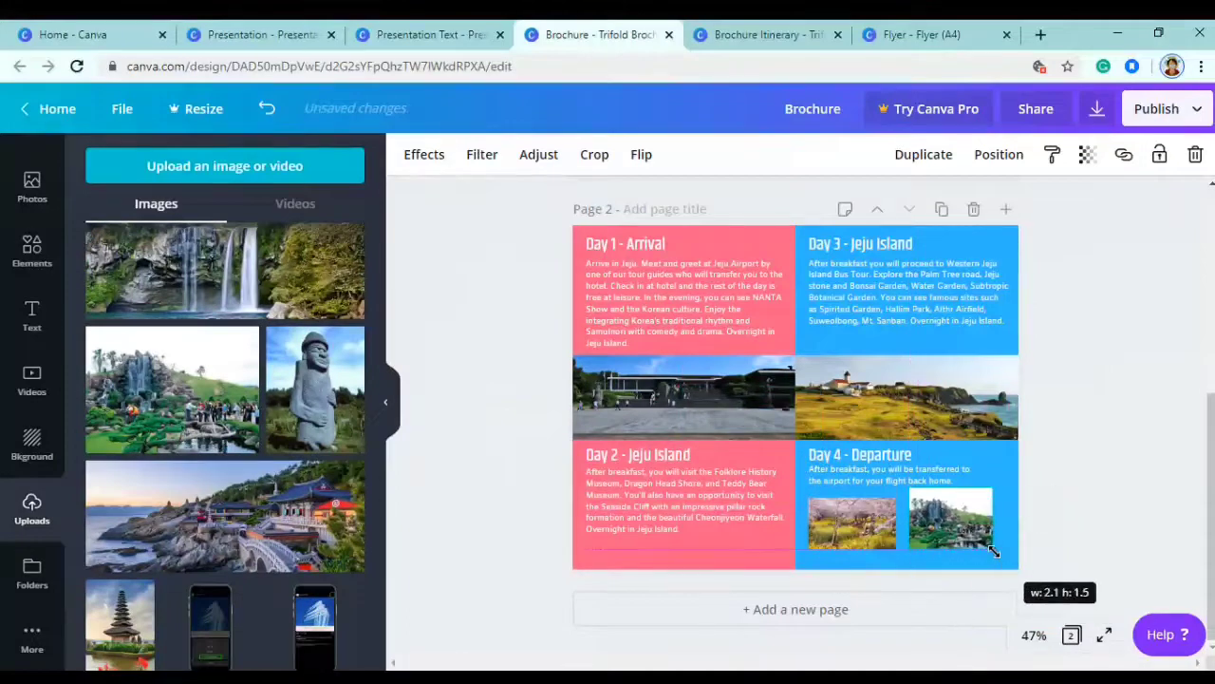
{"action": "left_click_drag", "start_coordinate": [950, 489], "coordinate": [947, 495]}
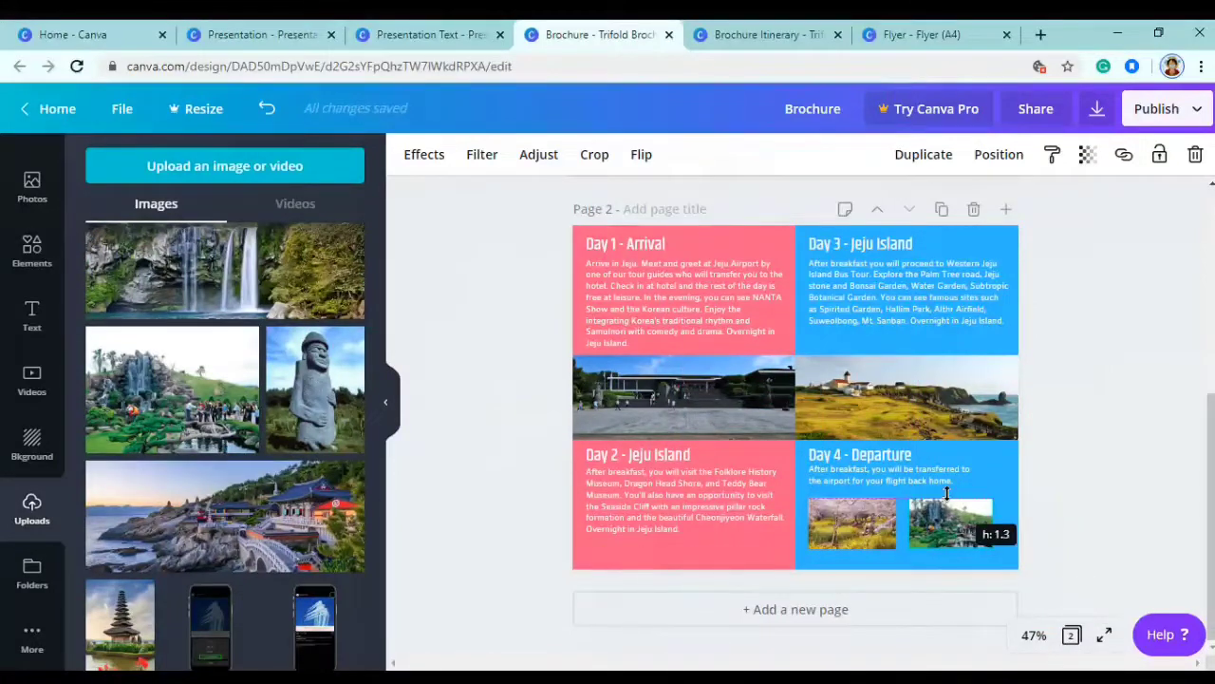
{"action": "left_click_drag", "start_coordinate": [993, 551], "coordinate": [954, 525]}
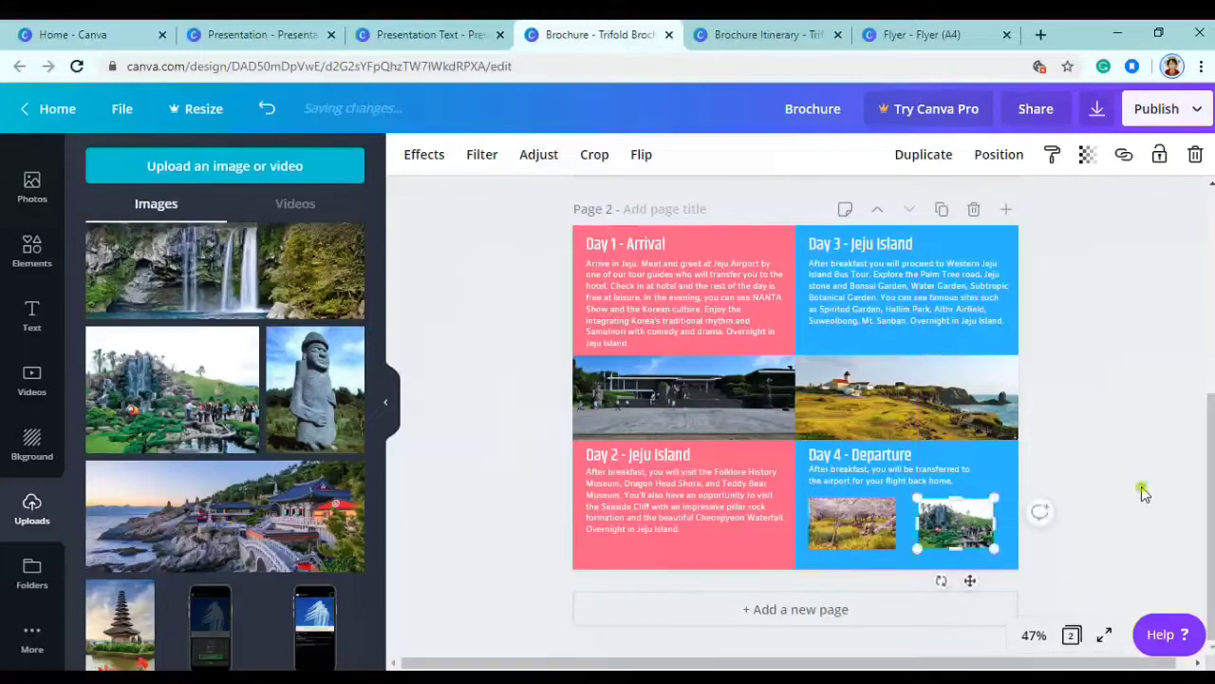
{"action": "left_click", "coordinate": [1097, 480]}
- Enlarge both Day 4 photos slightly and shift them together a little to the right
{"action": "left_click", "coordinate": [954, 522]}
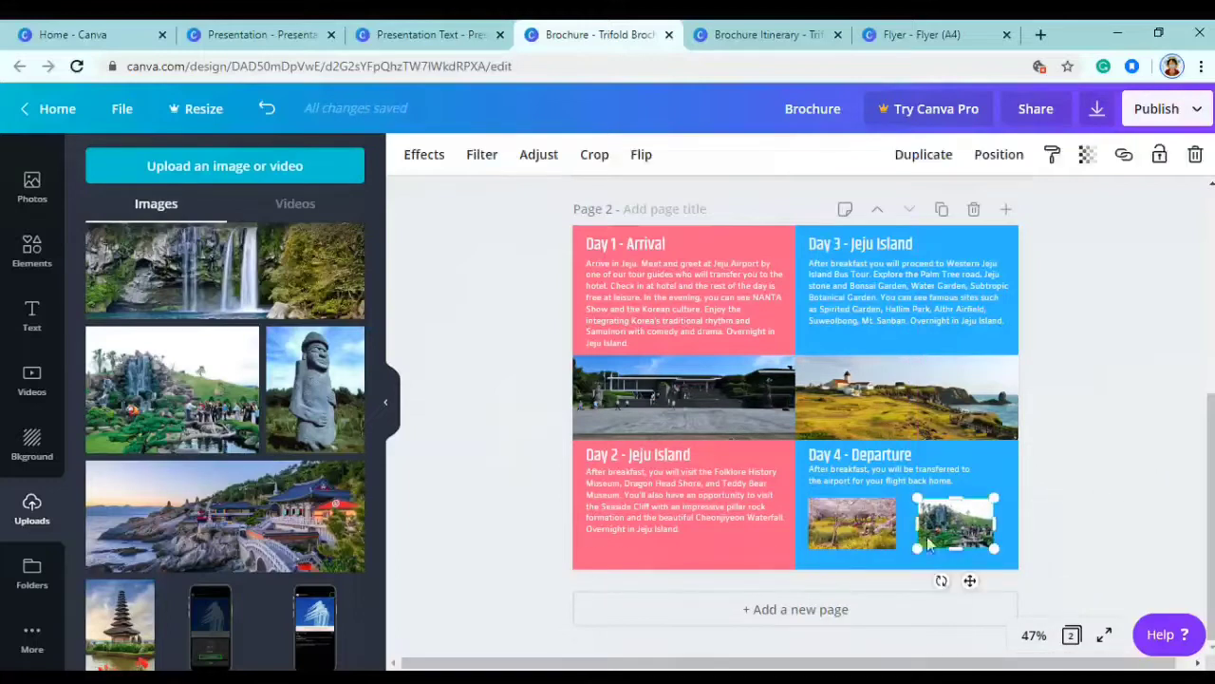
{"action": "left_click_drag", "start_coordinate": [917, 549], "coordinate": [909, 555]}
{"action": "left_click", "coordinate": [833, 541]}
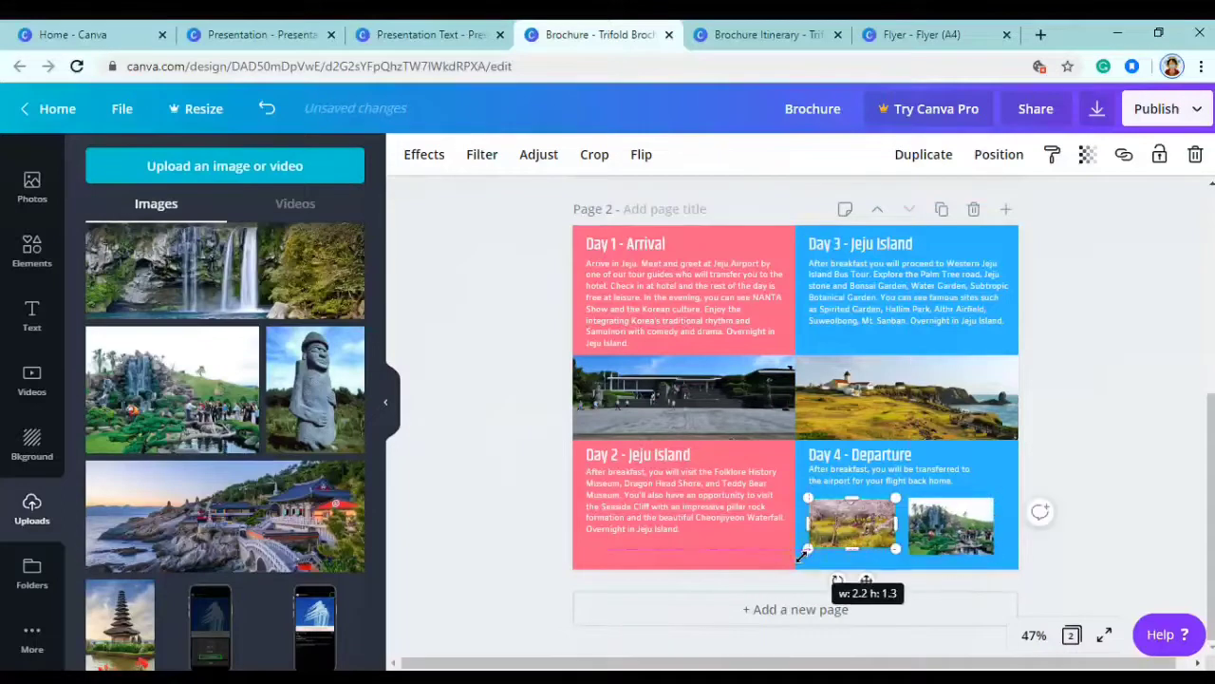
{"action": "left_click_drag", "start_coordinate": [809, 549], "coordinate": [798, 554]}
{"action": "left_click", "coordinate": [940, 532], "text": "shift"}
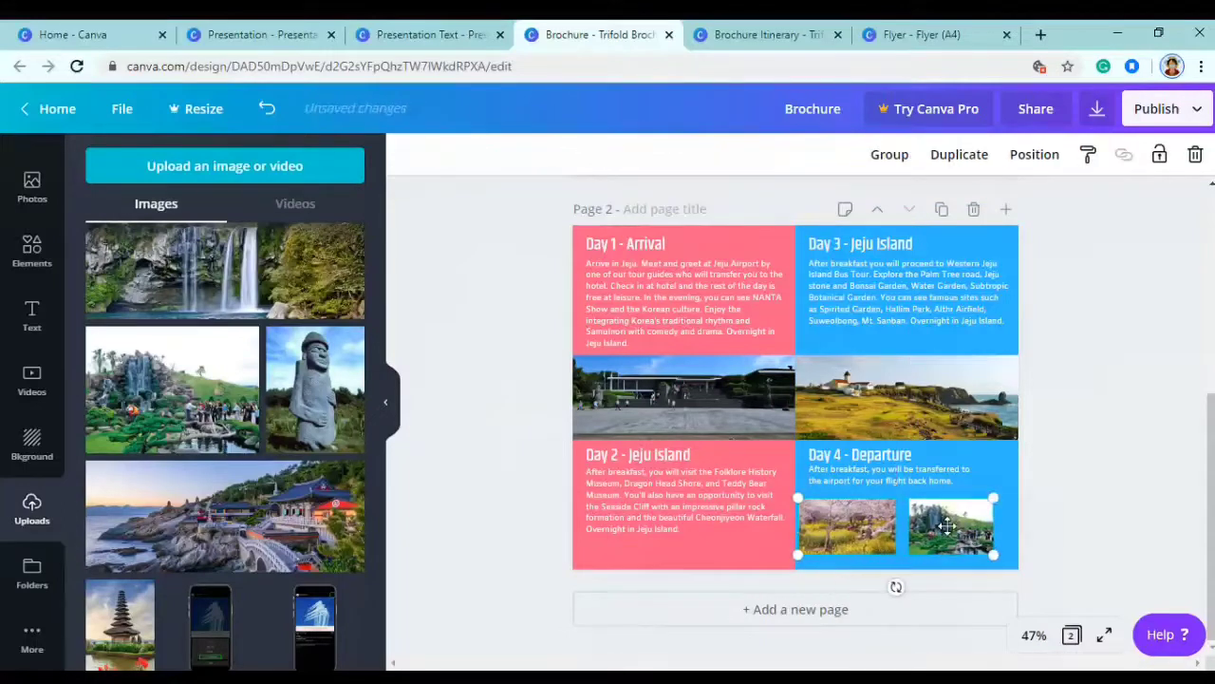
{"action": "left_click_drag", "start_coordinate": [940, 532], "coordinate": [949, 527]}
{"action": "left_click", "coordinate": [1071, 494]}
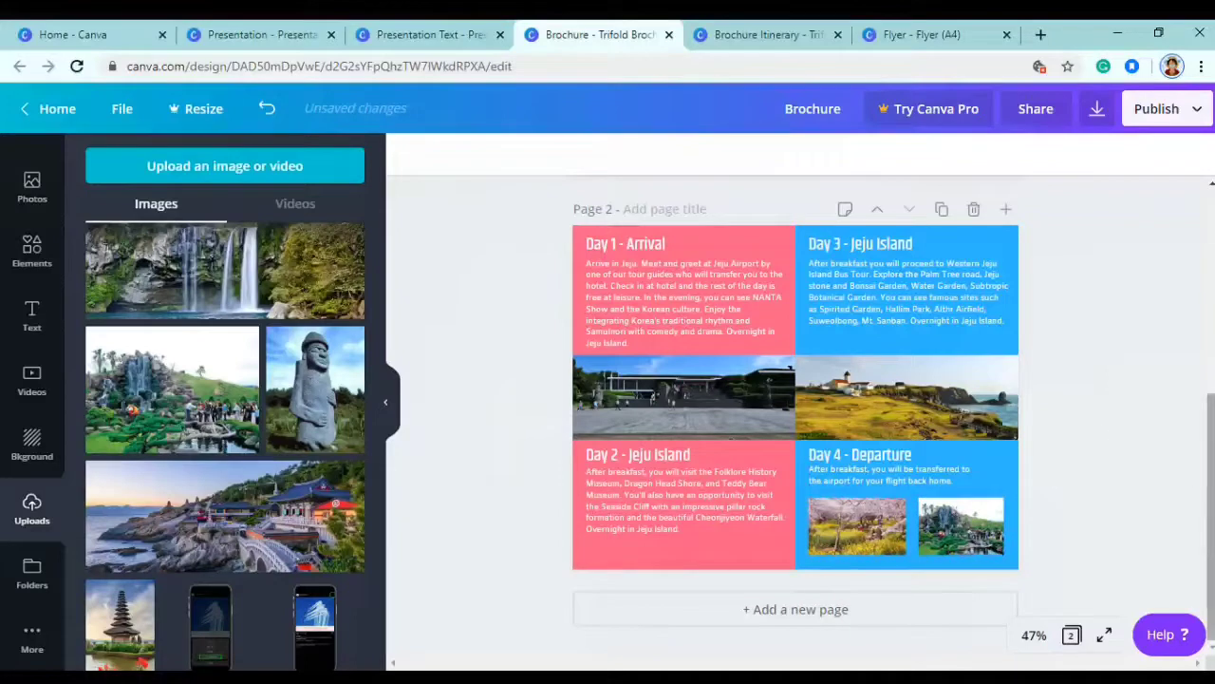
{"action": "scroll", "coordinate": [1074, 497], "scroll_direction": "up", "scroll_amount": 4}
- Preview both brochure pages in full-screen Present mode, then exit back to the editor
{"action": "left_click", "coordinate": [1107, 638]}
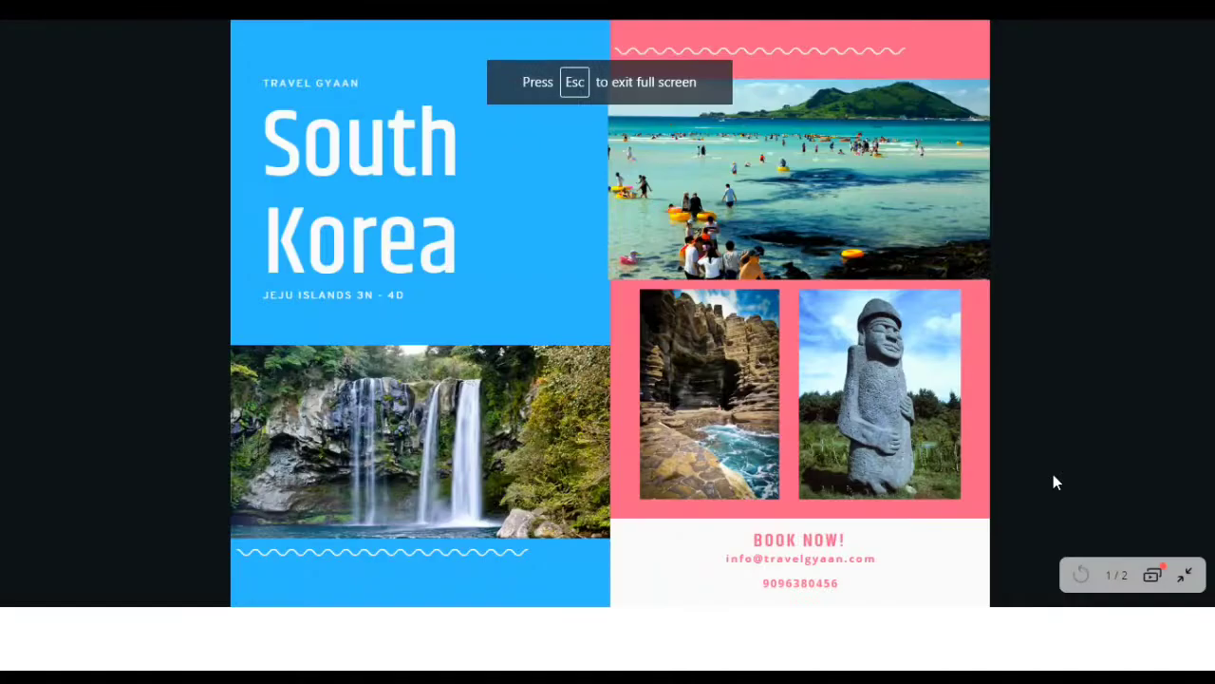
{"action": "key", "text": "Right"}
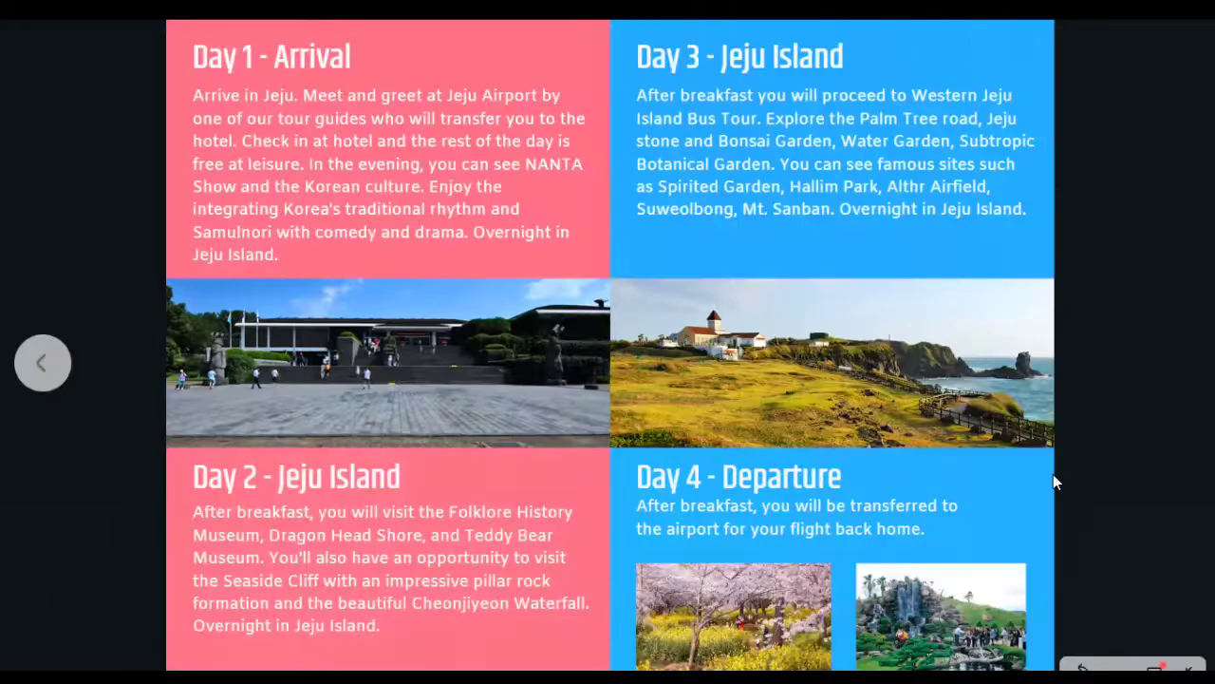
{"action": "key", "text": "Escape"}
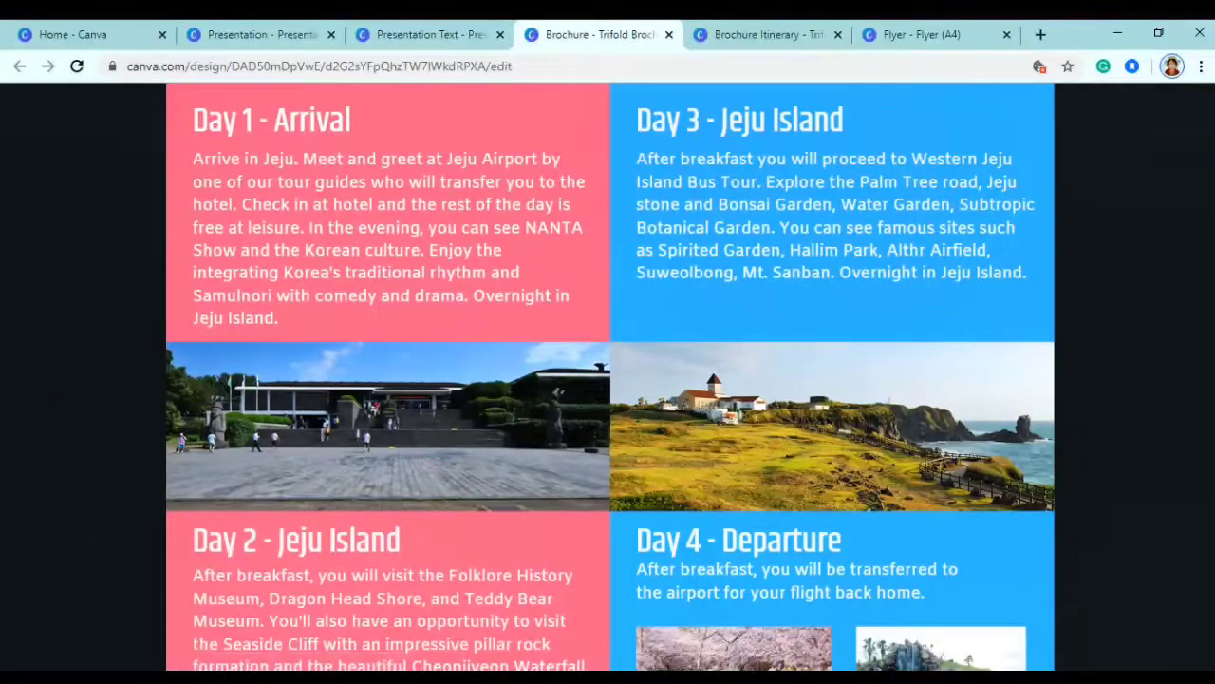
{"action": "scroll", "coordinate": [1208, 440], "scroll_direction": "up", "scroll_amount": 5}
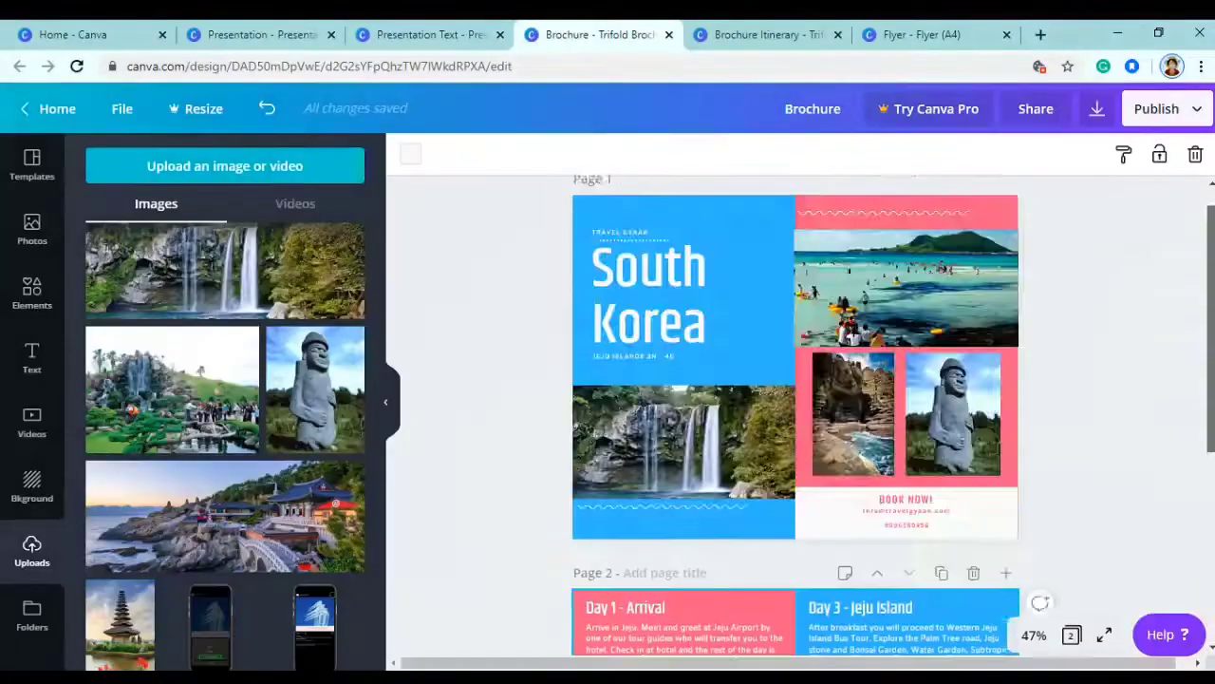
- Start a PDF download of the brochure, then cancel the save and dismiss the Canva Pro promo
{"action": "left_click", "coordinate": [1096, 108]}
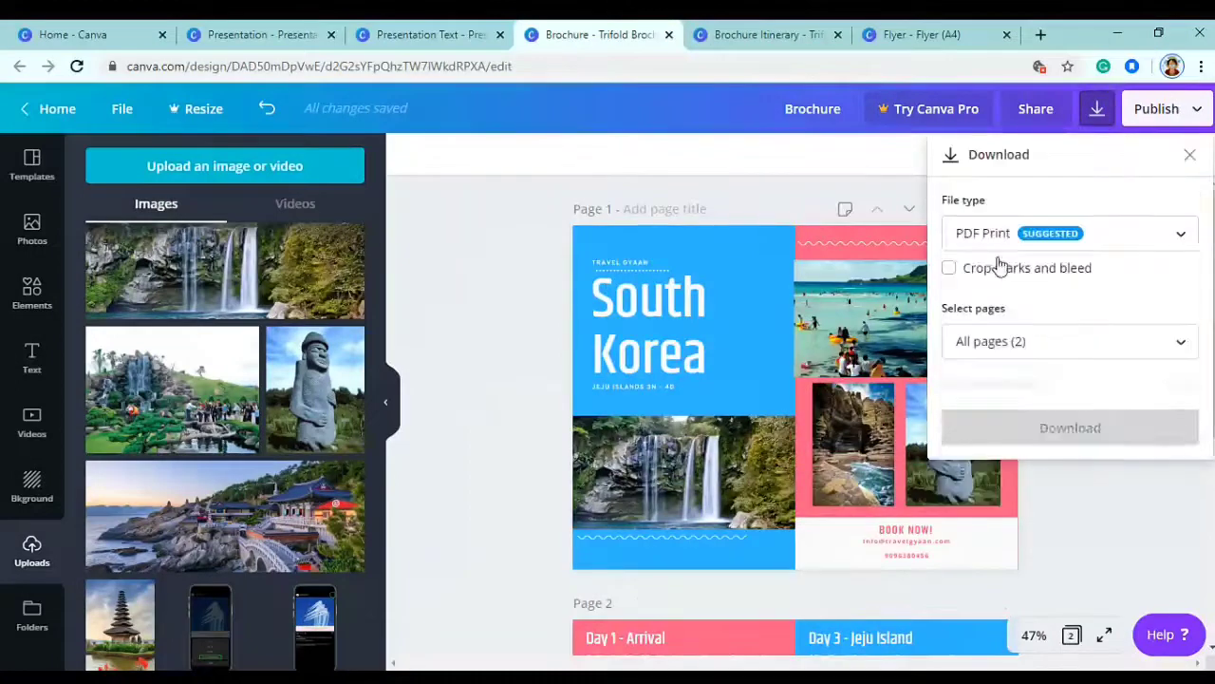
{"action": "left_click", "coordinate": [1019, 392]}
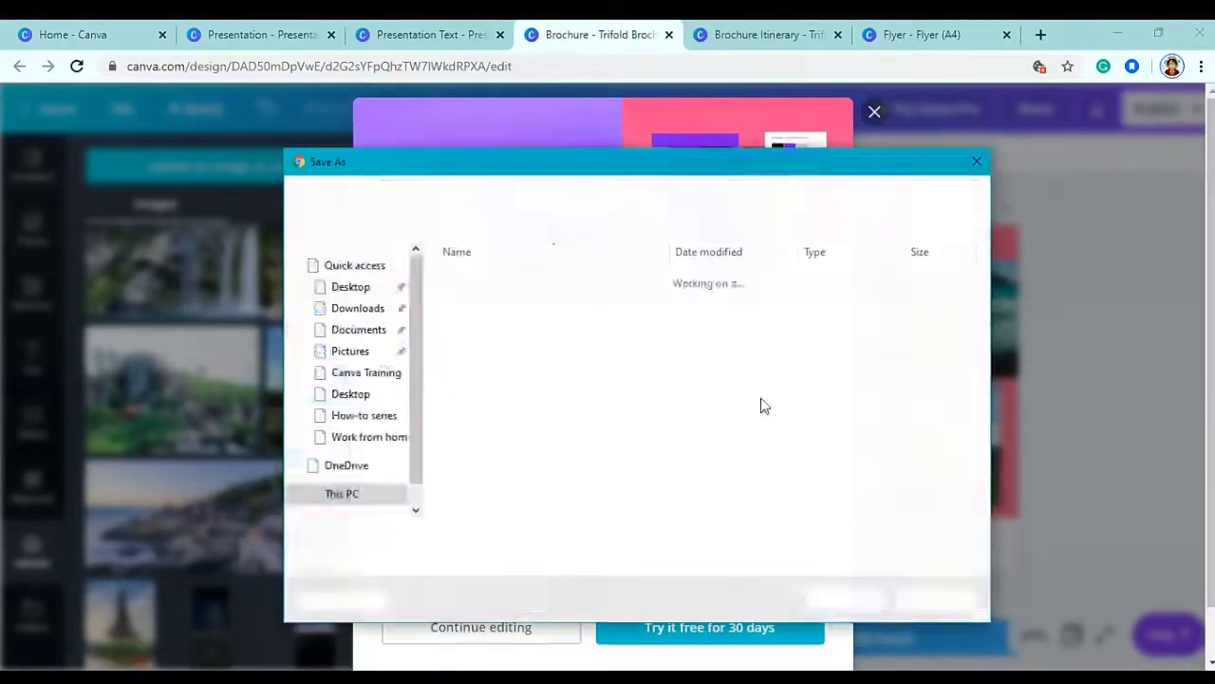
{"action": "left_click", "coordinate": [361, 333]}
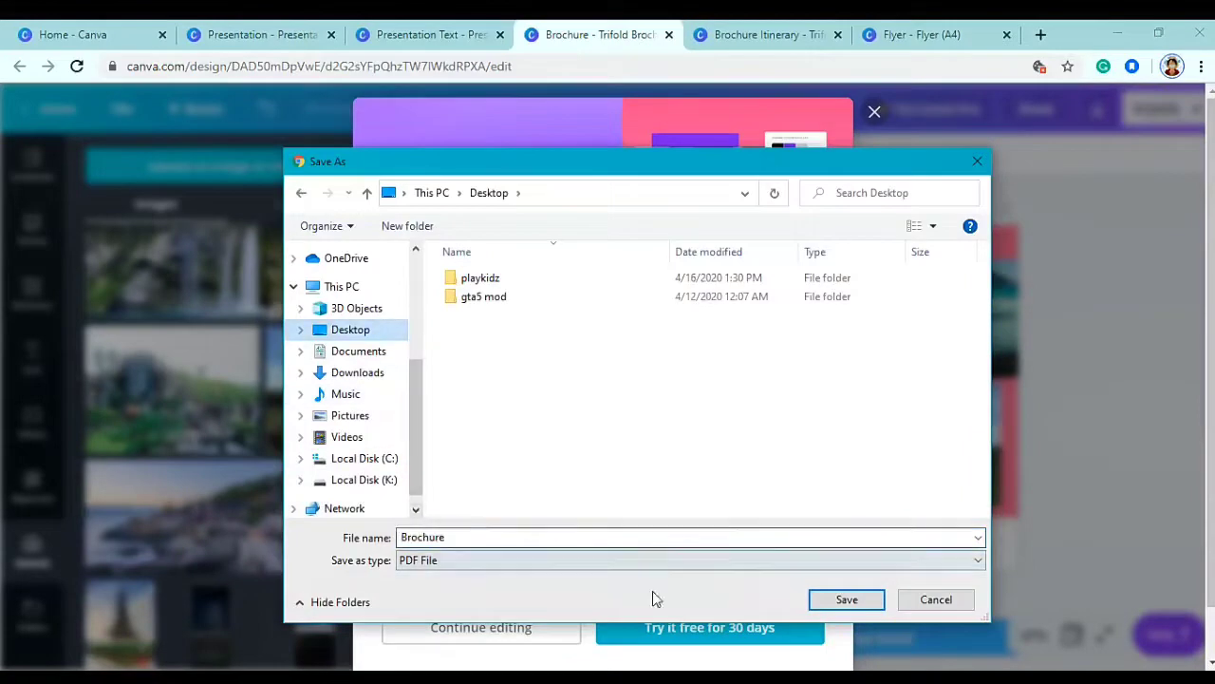
{"action": "left_click", "coordinate": [981, 160]}
{"action": "left_click", "coordinate": [875, 112]}
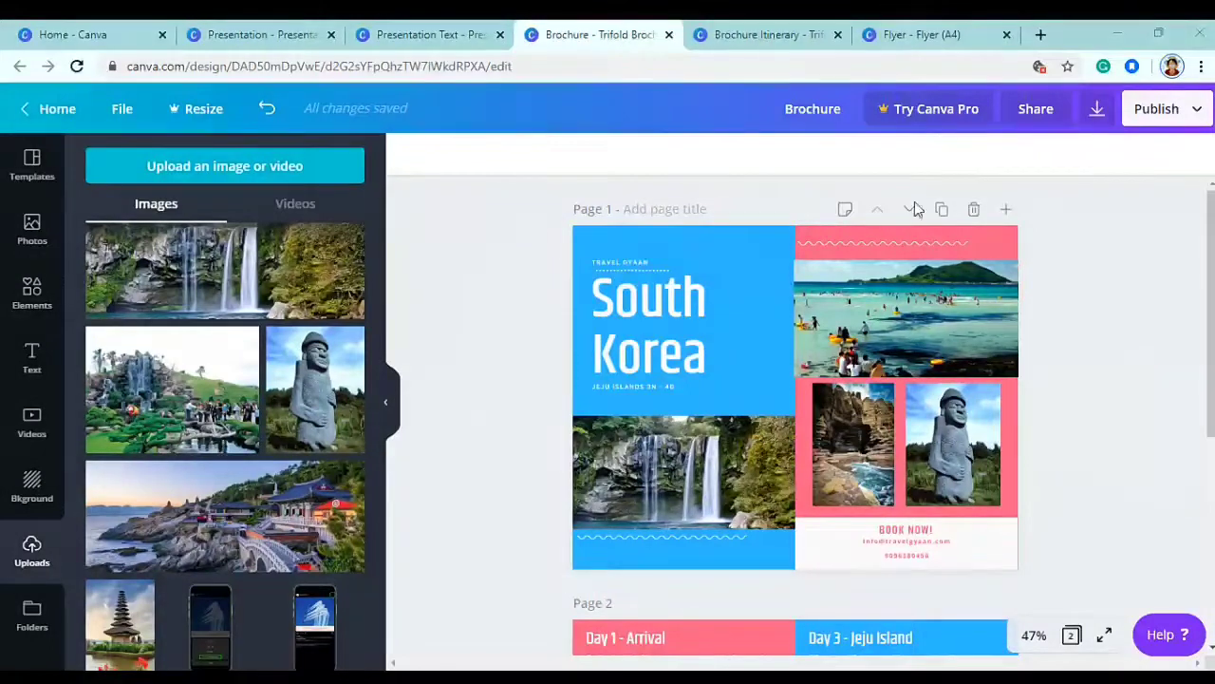
- Switch to the Flyer (A4) design and delete its car photo
{"action": "left_click", "coordinate": [967, 29]}
{"action": "left_click", "coordinate": [764, 326]}
{"action": "key", "text": "Delete"}
- Delete the remaining van photo and sunburst graphic from the flyer
{"action": "key", "text": "Delete"}
{"action": "left_click", "coordinate": [780, 308]}
{"action": "key", "text": "Delete"}
{"action": "key", "text": "Delete"}
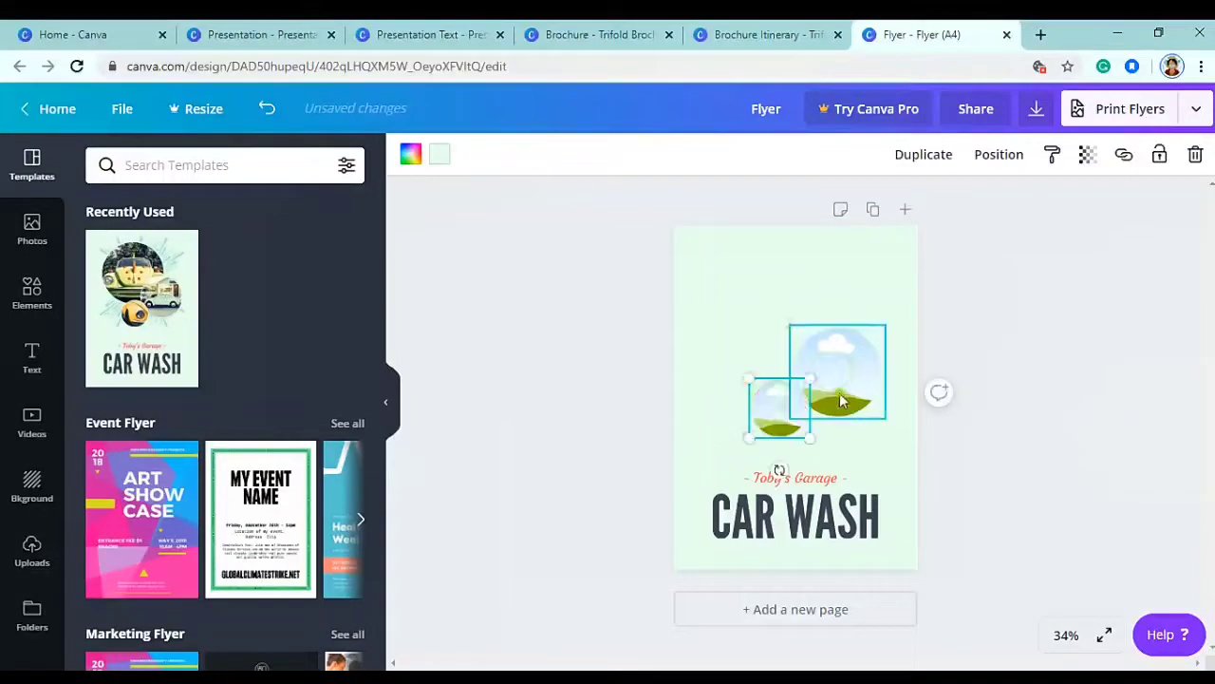
{"action": "key", "text": "Delete"}
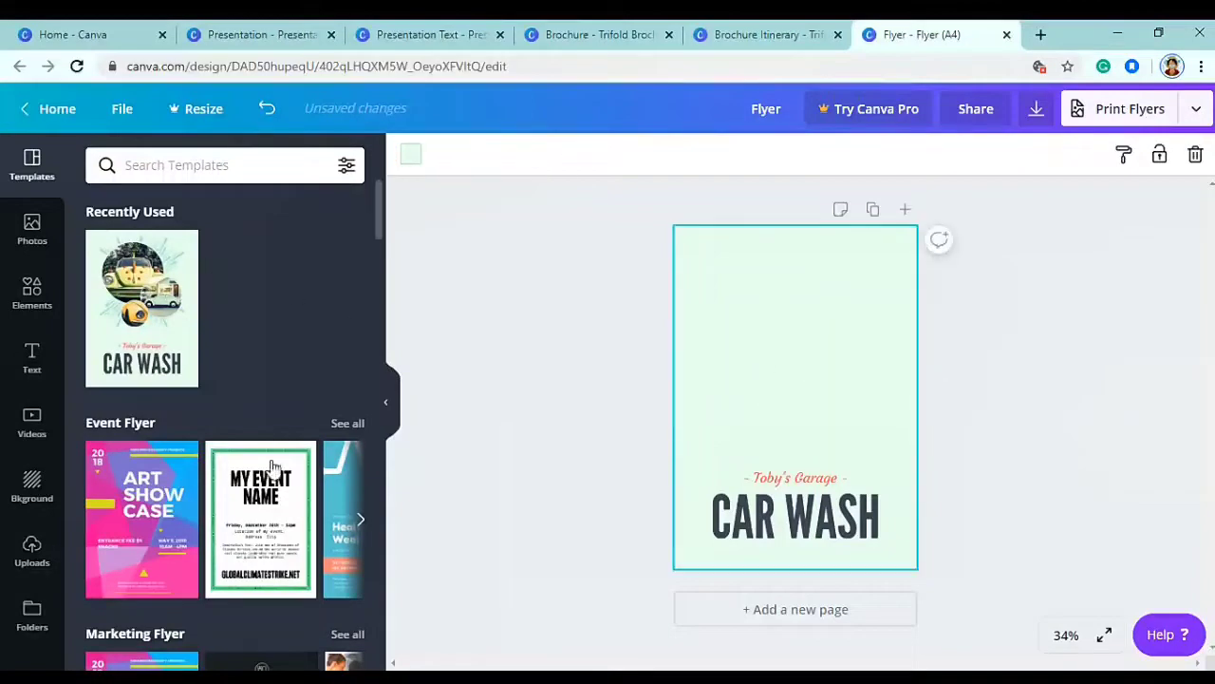
- Add the uploaded waterfall image and stretch it across the top of the flyer
{"action": "left_click", "coordinate": [35, 555]}
{"action": "left_click_drag", "start_coordinate": [378, 329], "coordinate": [378, 605]}
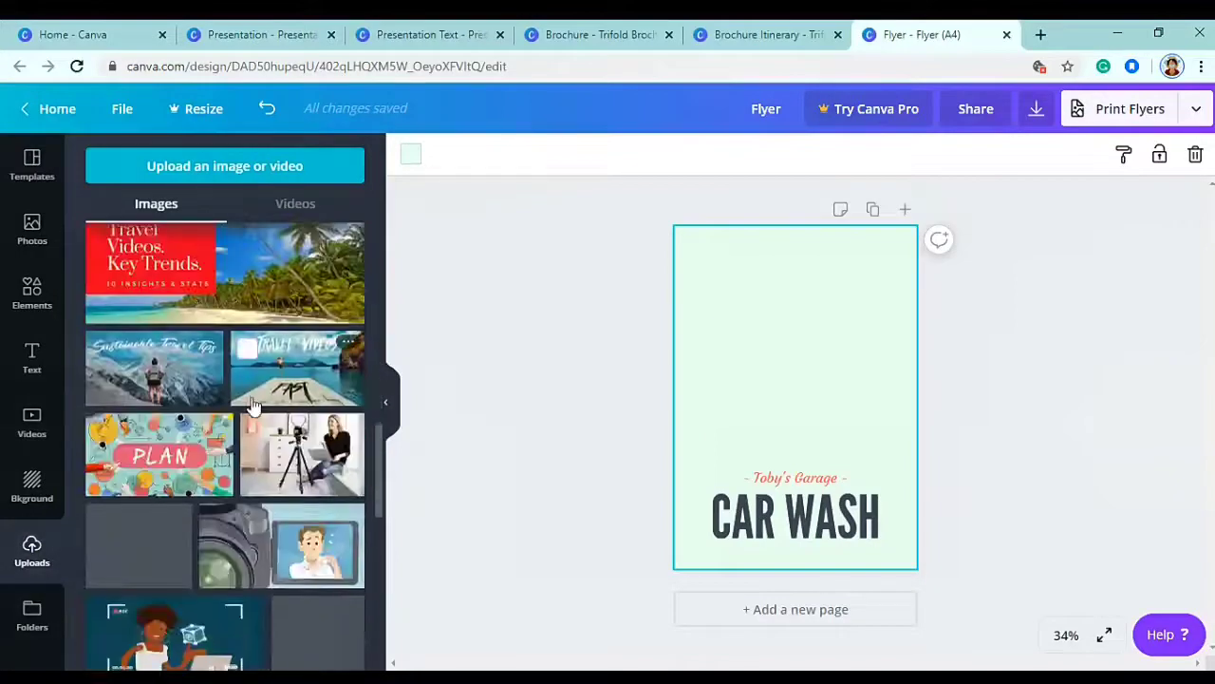
{"action": "scroll", "coordinate": [252, 404], "scroll_direction": "down", "scroll_amount": 5}
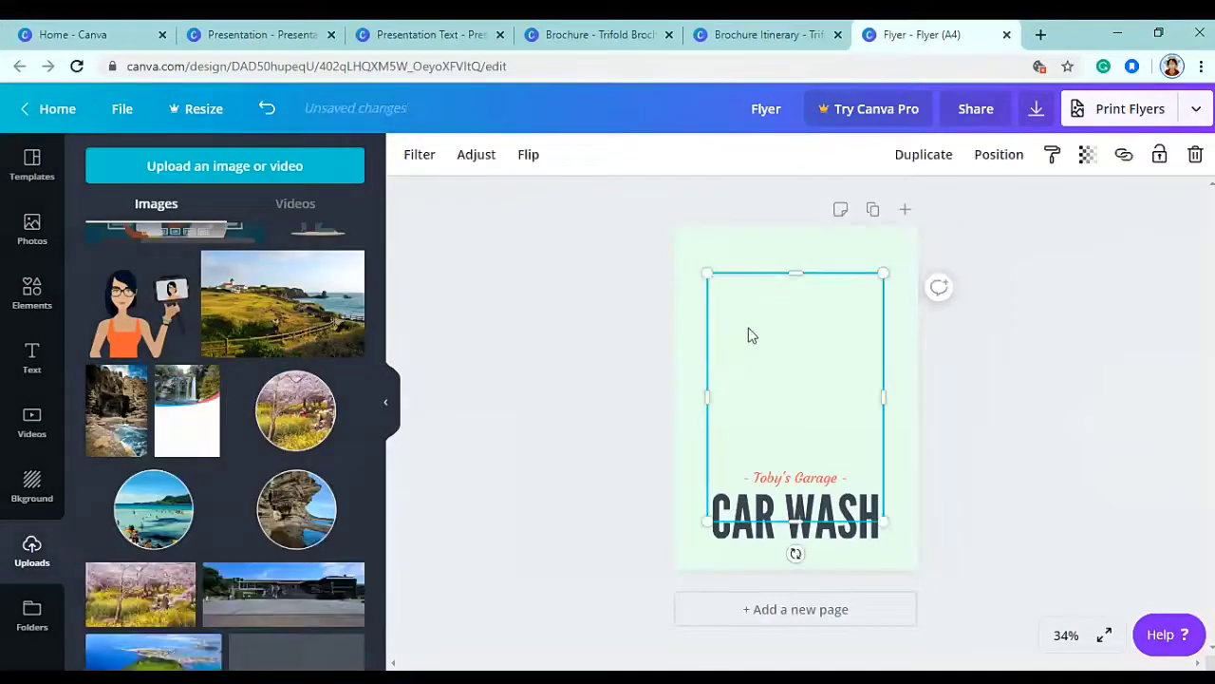
{"action": "left_click_drag", "start_coordinate": [707, 272], "coordinate": [682, 216]}
{"action": "left_click_drag", "start_coordinate": [883, 520], "coordinate": [912, 574]}
{"action": "right_click", "coordinate": [868, 405]}
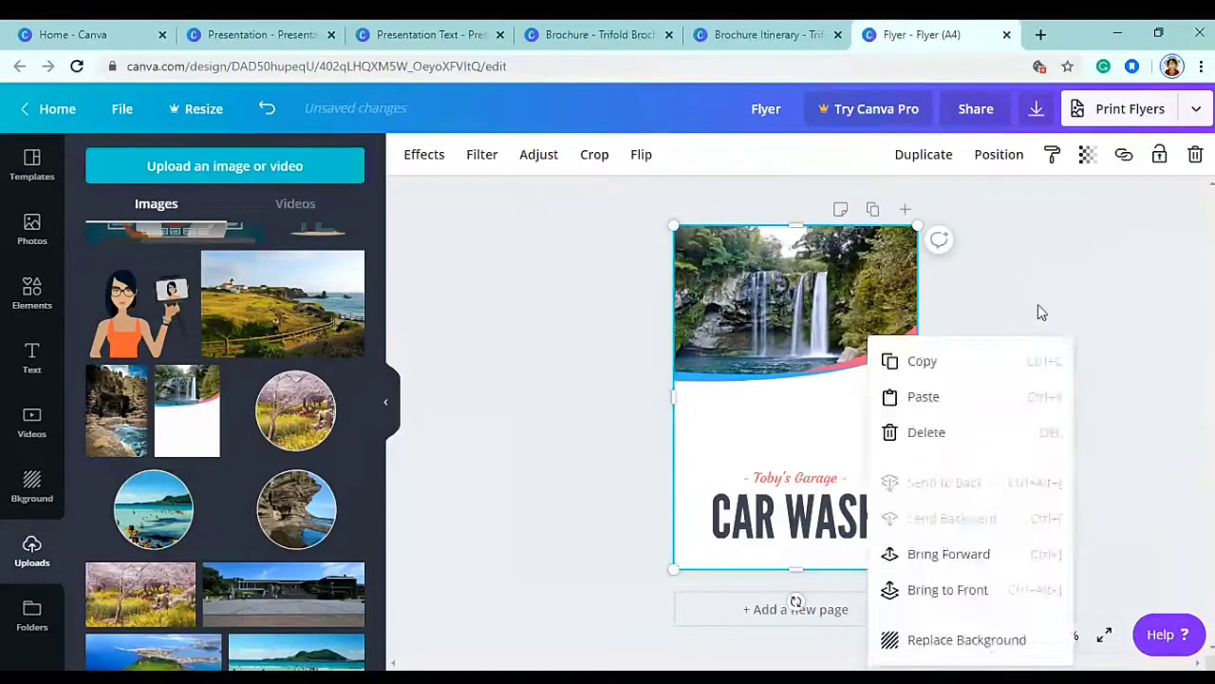
{"action": "left_click", "coordinate": [1023, 332]}
- Select the Toby's Garage subtitle text so it can be replaced
{"action": "left_click", "coordinate": [813, 481]}
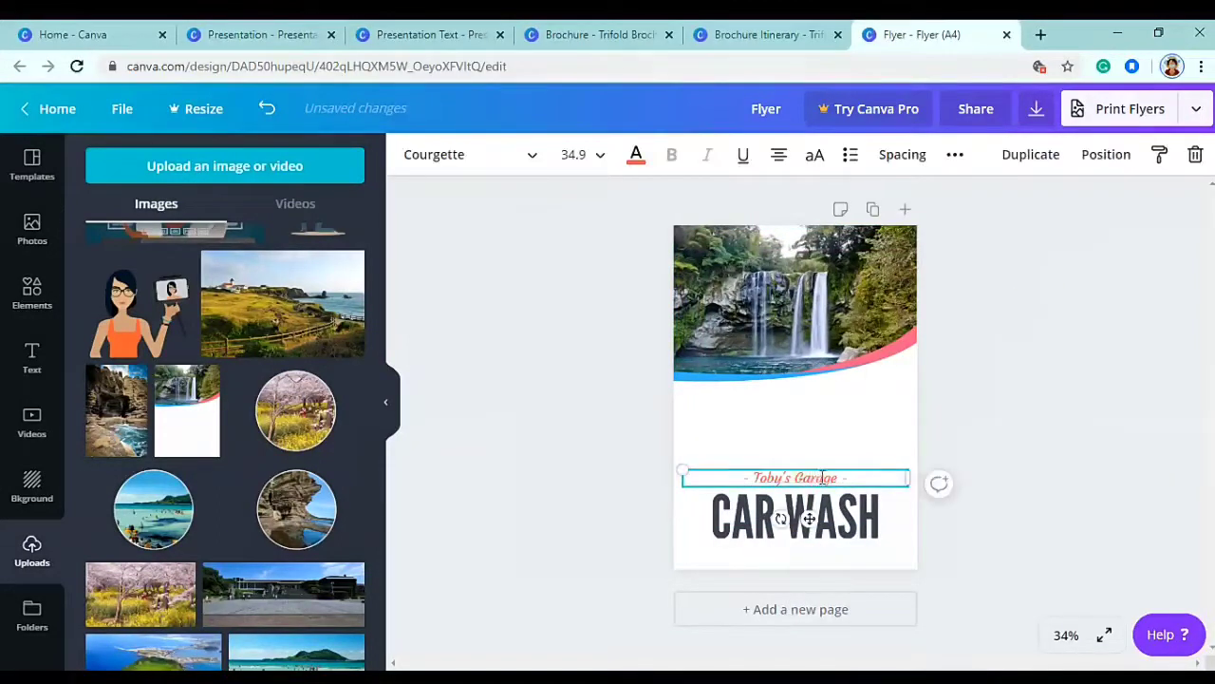
{"action": "left_click", "coordinate": [863, 478]}
{"action": "left_click", "coordinate": [863, 477]}
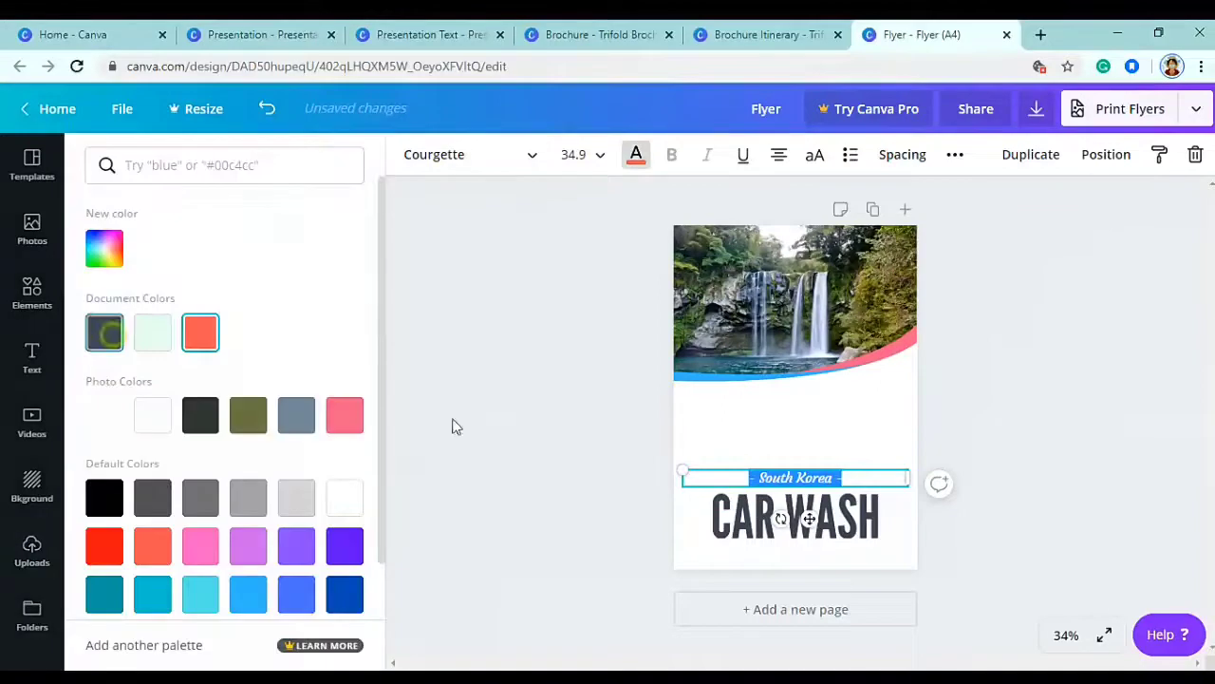
- Replace the CAR WASH heading with JEJU ISLANDS at font size 60
{"action": "double_click", "coordinate": [845, 513]}
{"action": "key", "text": "ctrl+a"}
{"action": "type", "text": "JEJU S"}
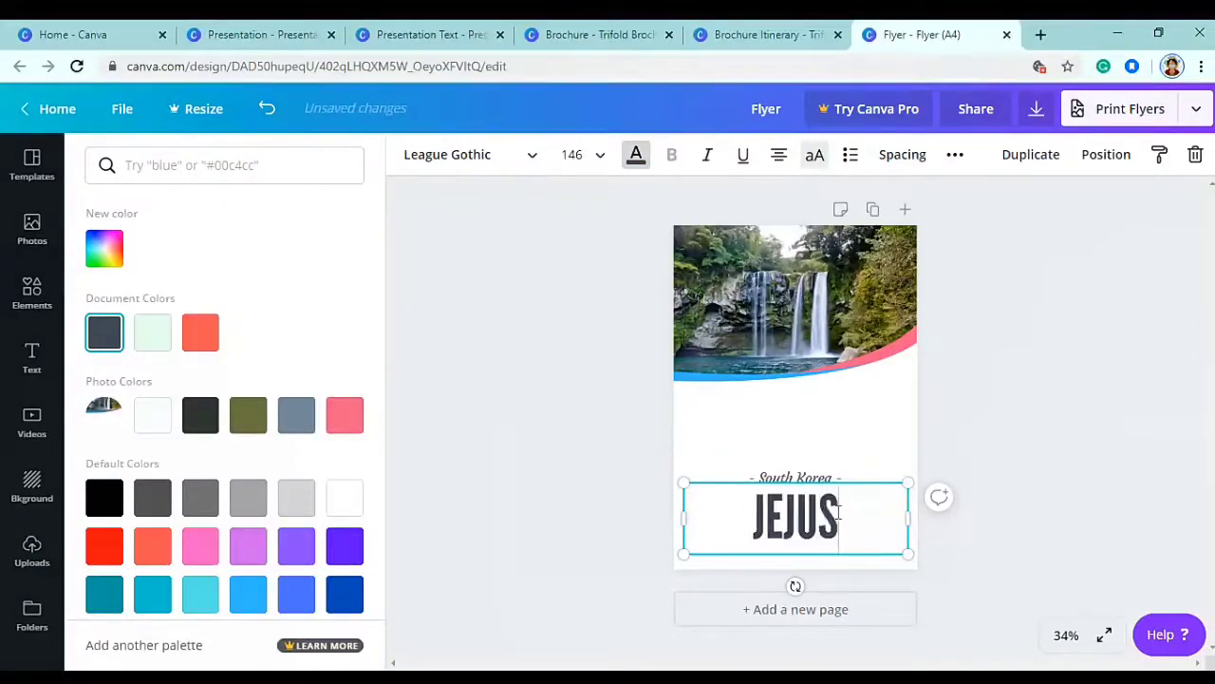
{"action": "key", "text": "BackSpace"}
{"action": "type", "text": "ISLANDS"}
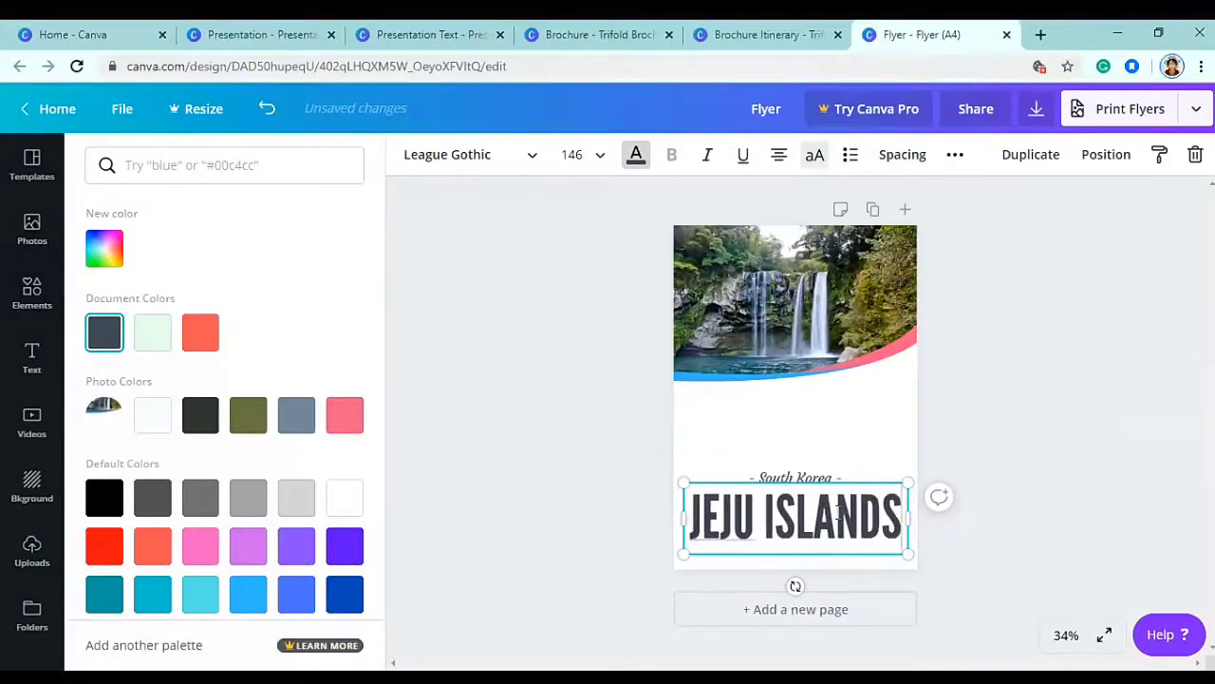
{"action": "key", "text": "ctrl+a"}
{"action": "left_click", "coordinate": [572, 154]}
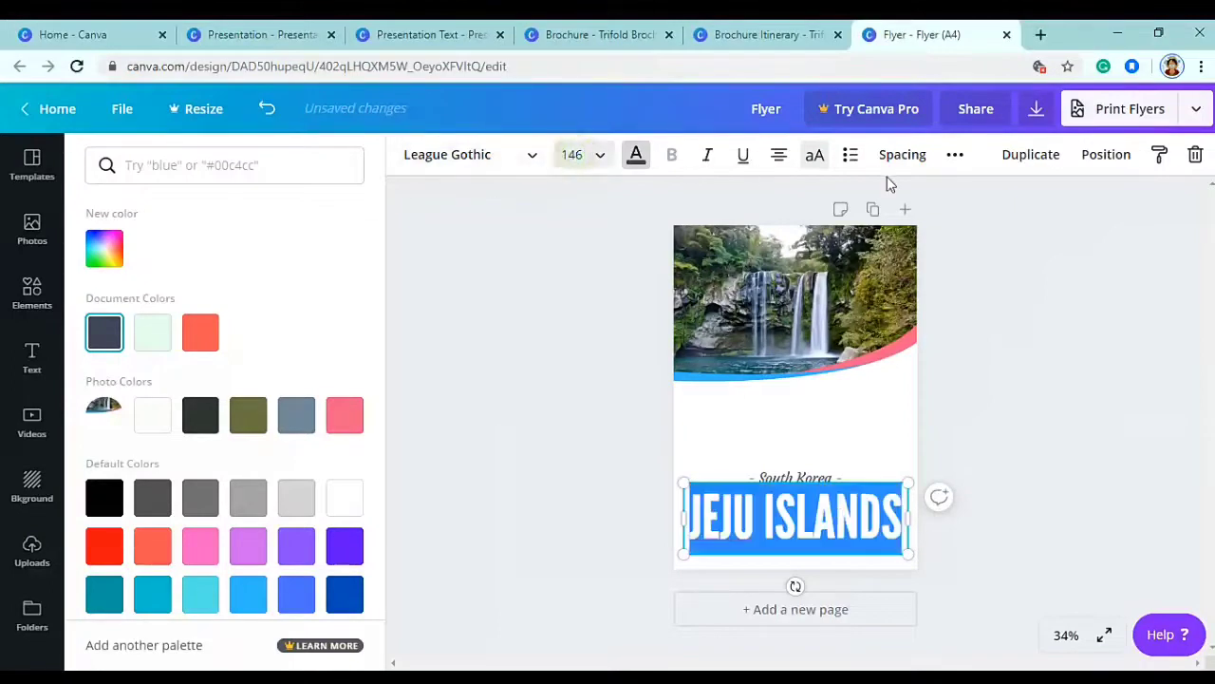
{"action": "type", "text": "60"}
{"action": "key", "text": "Return"}
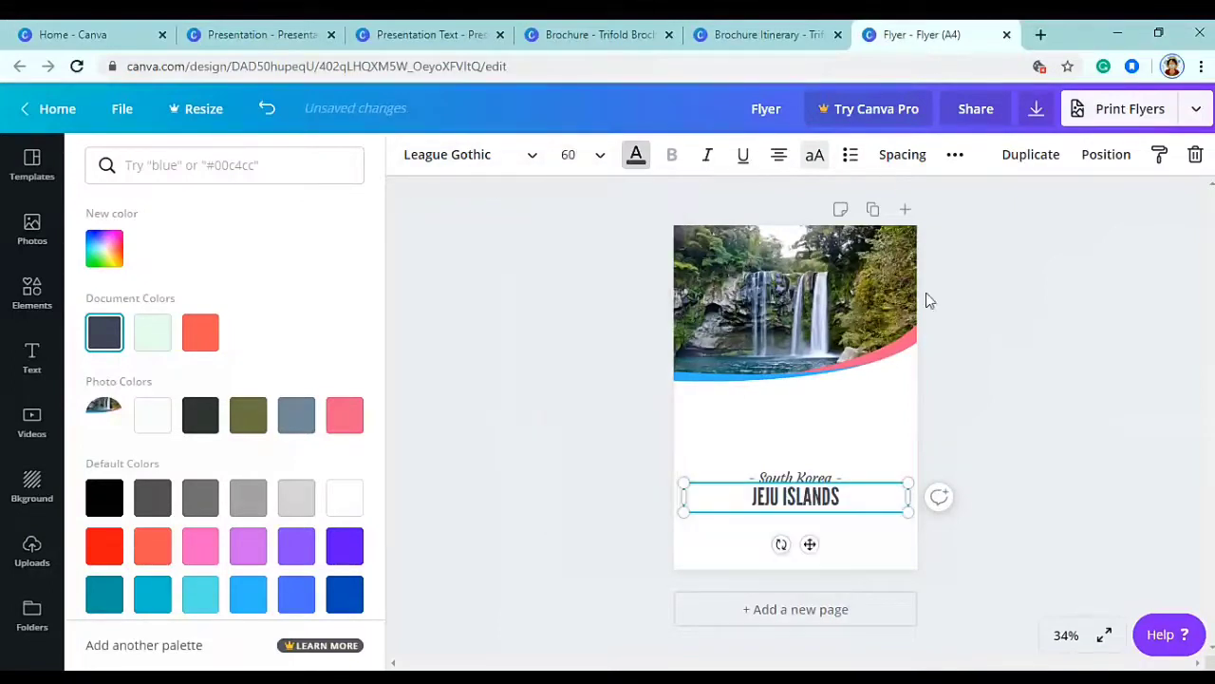
- Set the South Korea line to size 20 and reposition it
{"action": "left_click", "coordinate": [788, 477]}
{"action": "double_click", "coordinate": [812, 478]}
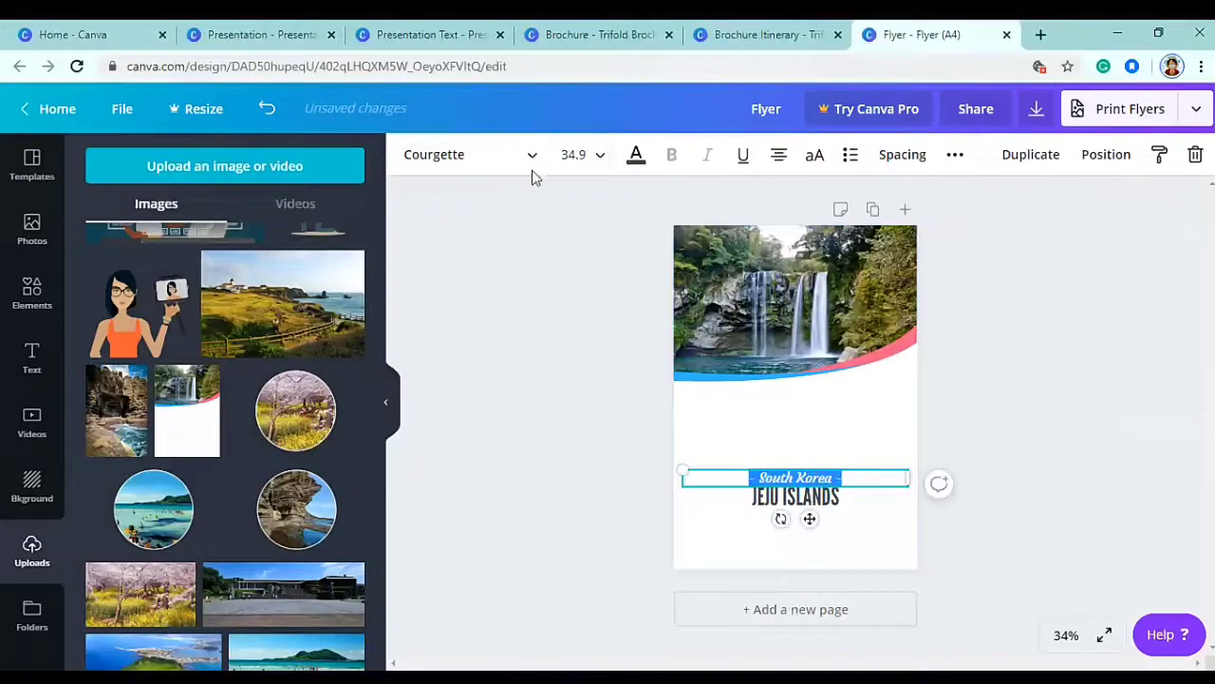
{"action": "left_click", "coordinate": [581, 156]}
{"action": "type", "text": "2"}
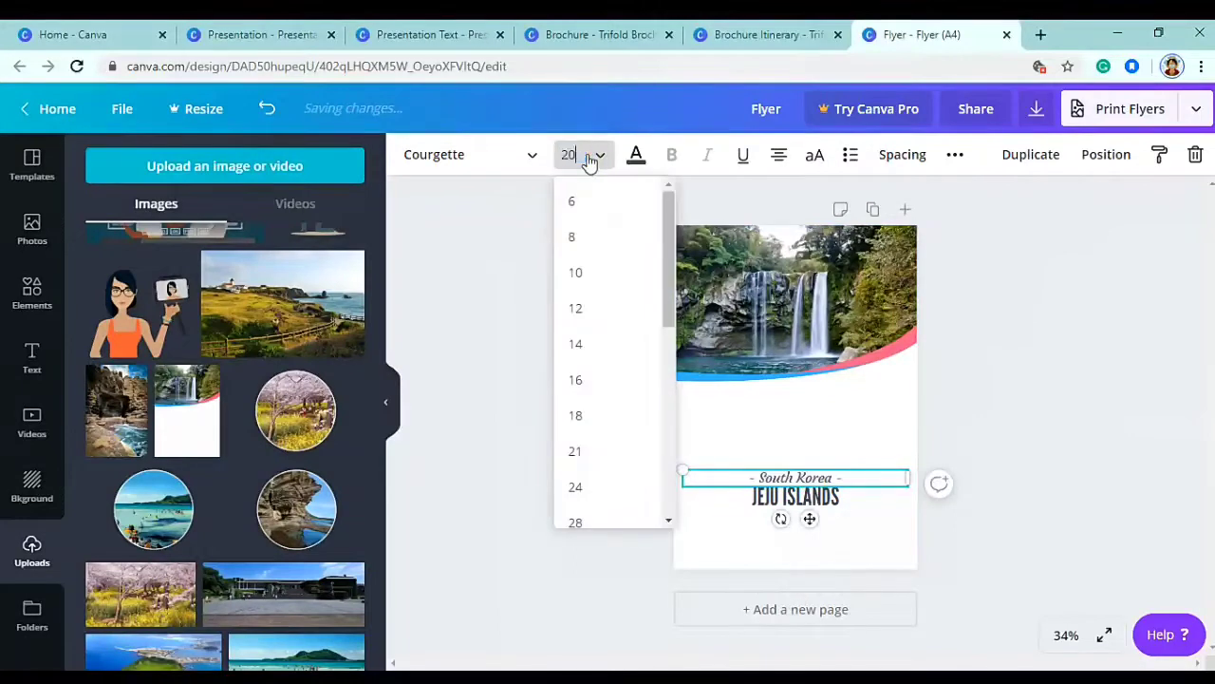
{"action": "type", "text": "0"}
{"action": "key", "text": "Return"}
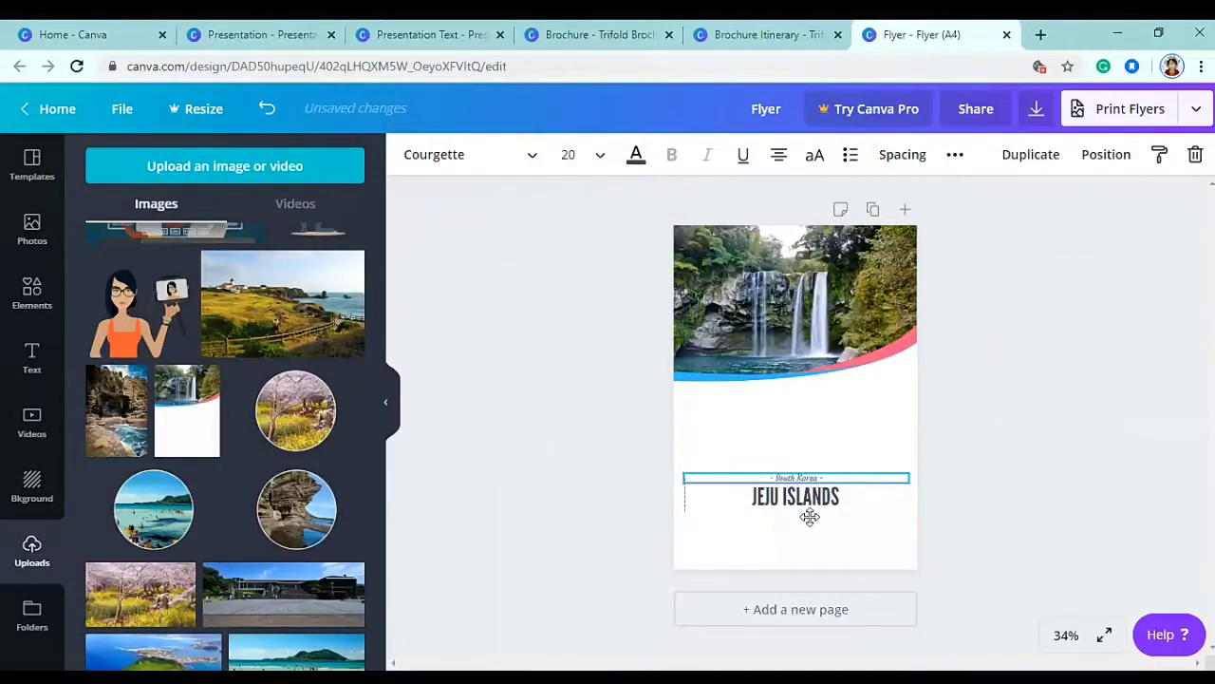
{"action": "left_click_drag", "start_coordinate": [810, 515], "coordinate": [814, 553]}
{"action": "left_click", "coordinate": [806, 515]}
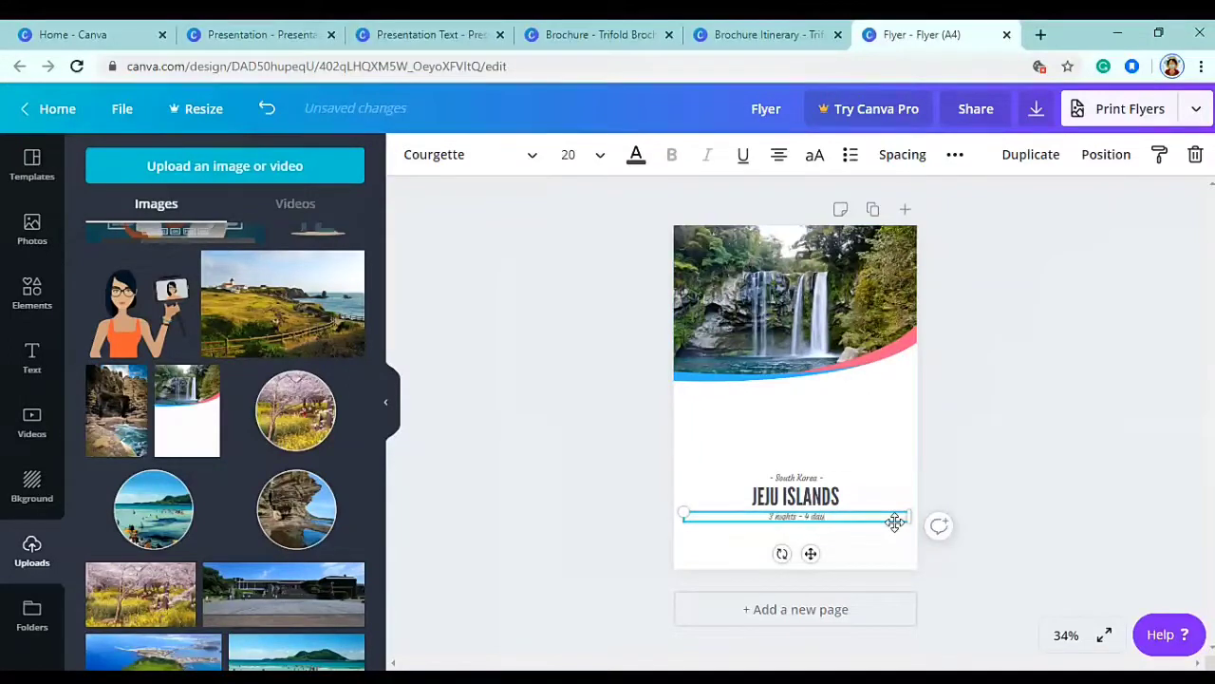
- Set the '3 nights - 4 days' line to Amiko at size 15
{"action": "left_click", "coordinate": [229, 167]}
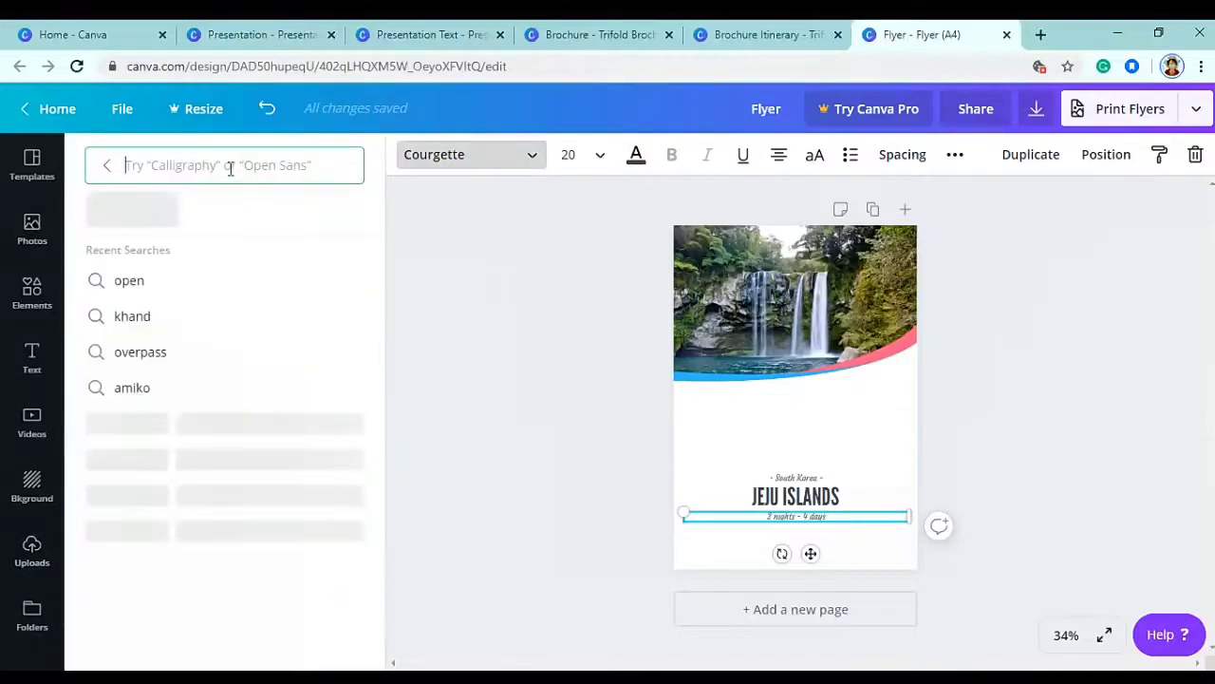
{"action": "type", "text": "amiko"}
{"action": "left_click", "coordinate": [133, 244]}
{"action": "left_click", "coordinate": [569, 154]}
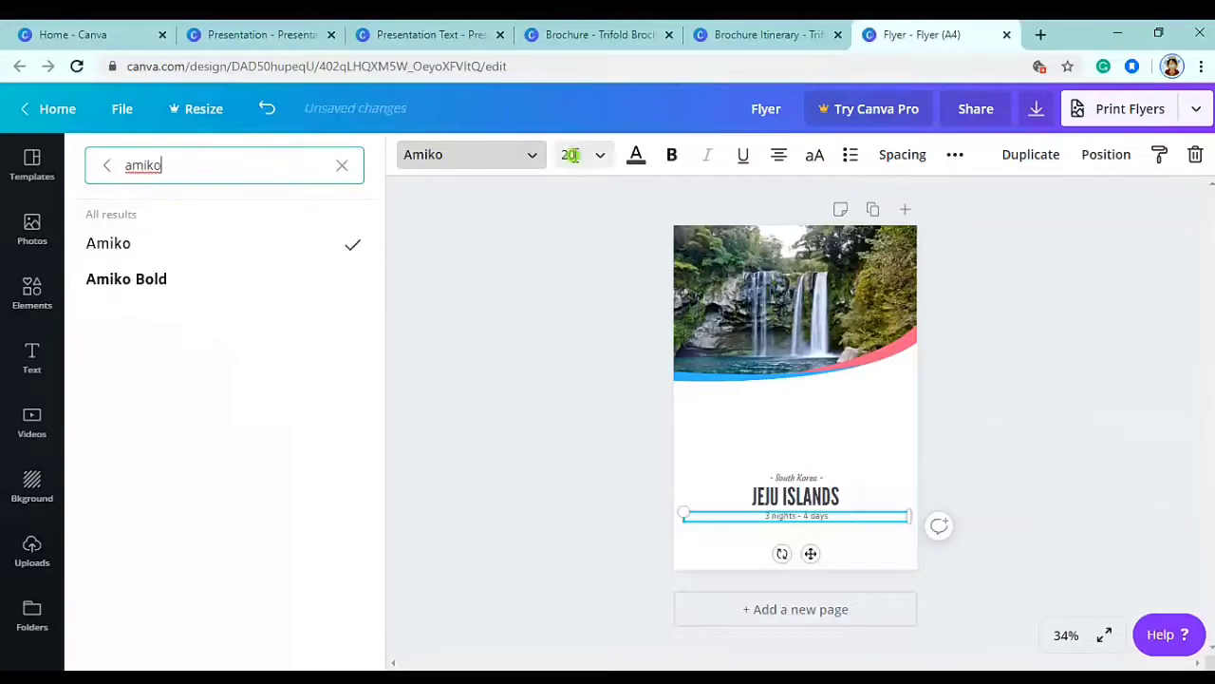
{"action": "type", "text": "15"}
{"action": "key", "text": "Return"}
- Group the three title lines and move the block up under the header photo
{"action": "left_click", "coordinate": [1022, 486]}
{"action": "left_click", "coordinate": [799, 479]}
{"action": "left_click", "coordinate": [812, 499], "text": "shift"}
{"action": "left_click", "coordinate": [819, 516], "text": "shift"}
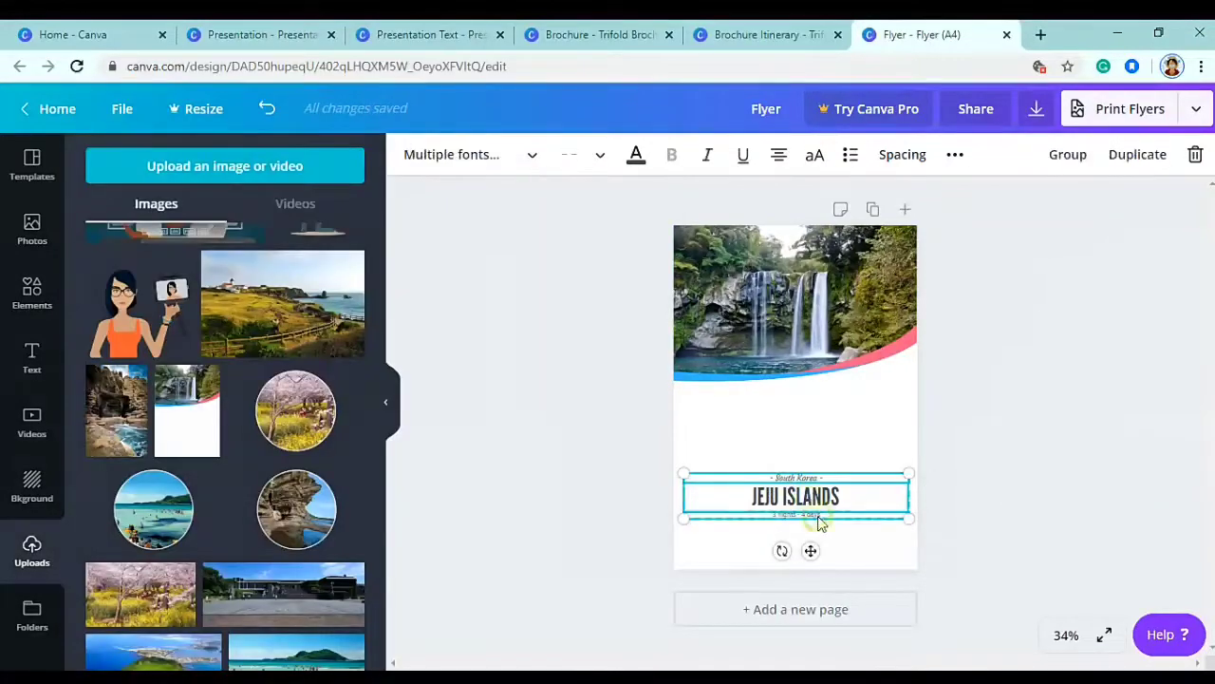
{"action": "left_click", "coordinate": [1060, 162]}
{"action": "left_click_drag", "start_coordinate": [810, 550], "coordinate": [808, 463]}
- Add blue dashed-line accents from an Elements 'line' search on both sides of the title
{"action": "left_click", "coordinate": [32, 289]}
{"action": "left_click", "coordinate": [191, 165]}
{"action": "type", "text": "lin"}
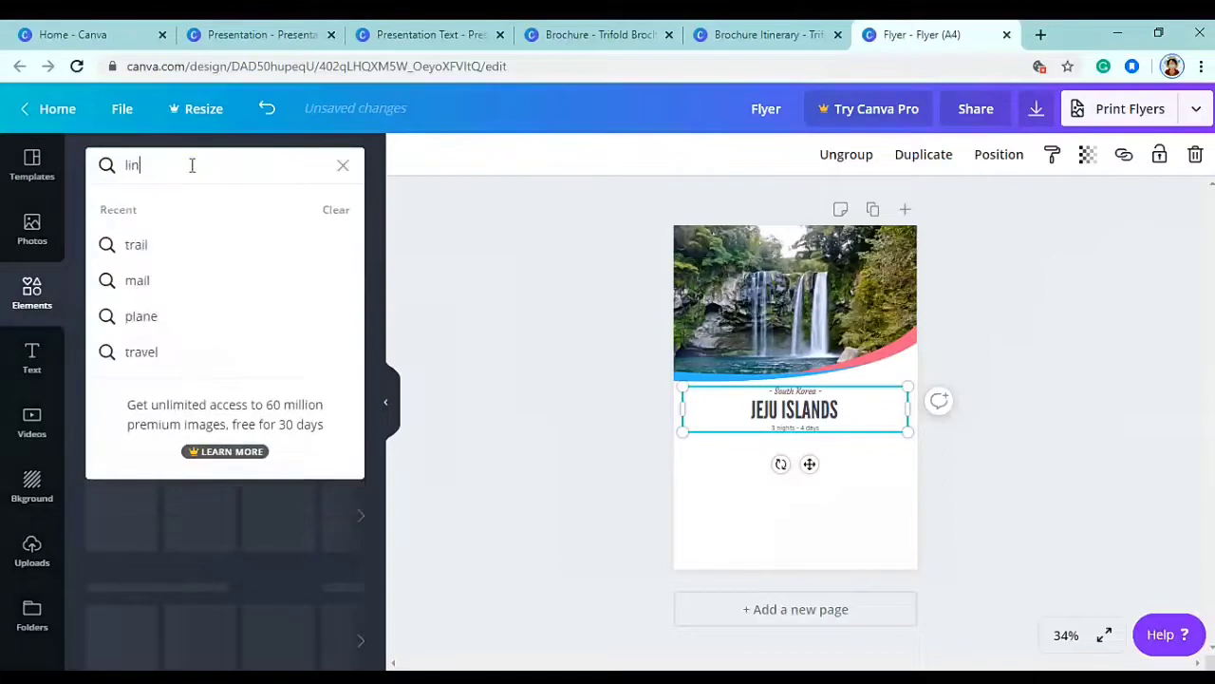
{"action": "type", "text": "e"}
{"action": "key", "text": "Return"}
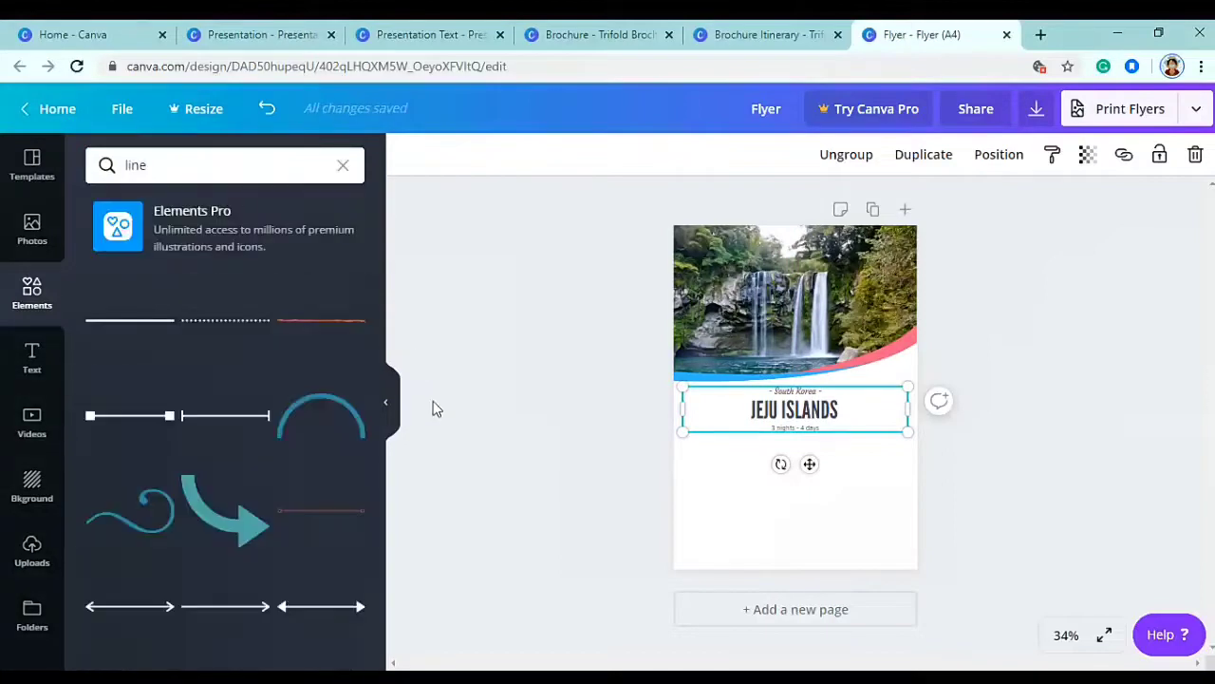
{"action": "scroll", "coordinate": [284, 455], "scroll_direction": "down", "scroll_amount": 8}
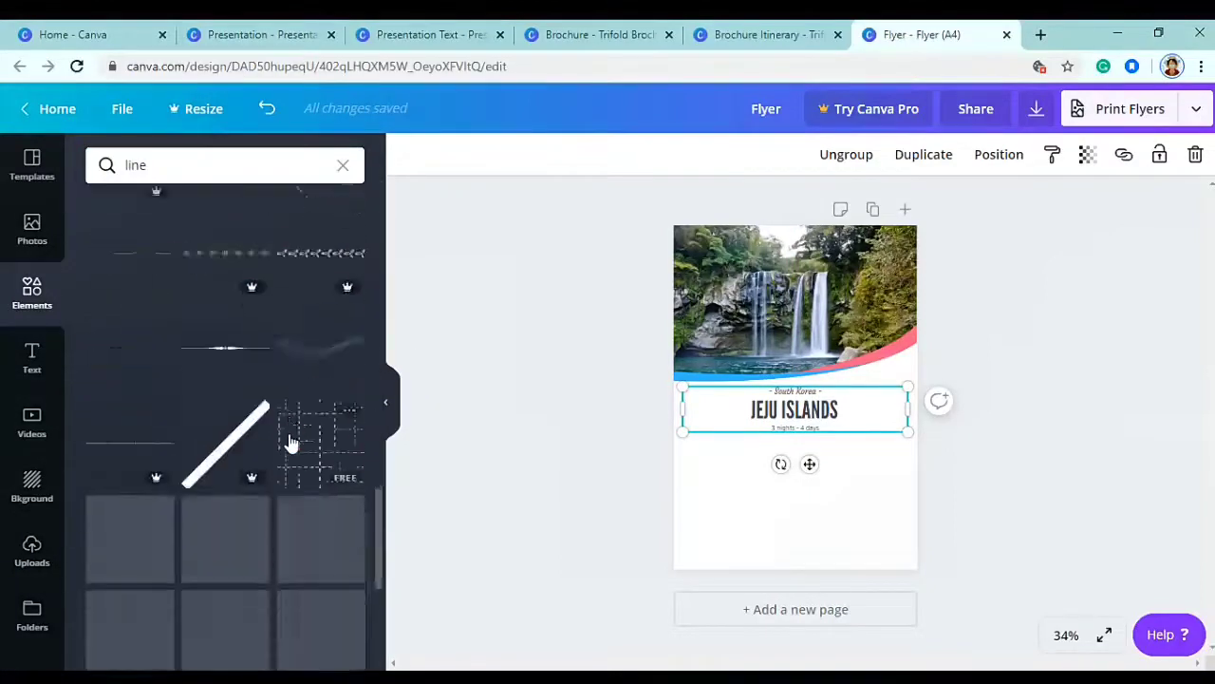
{"action": "left_click", "coordinate": [321, 404]}
{"action": "left_click_drag", "start_coordinate": [788, 418], "coordinate": [734, 427]}
{"action": "left_click_drag", "start_coordinate": [749, 381], "coordinate": [736, 416]}
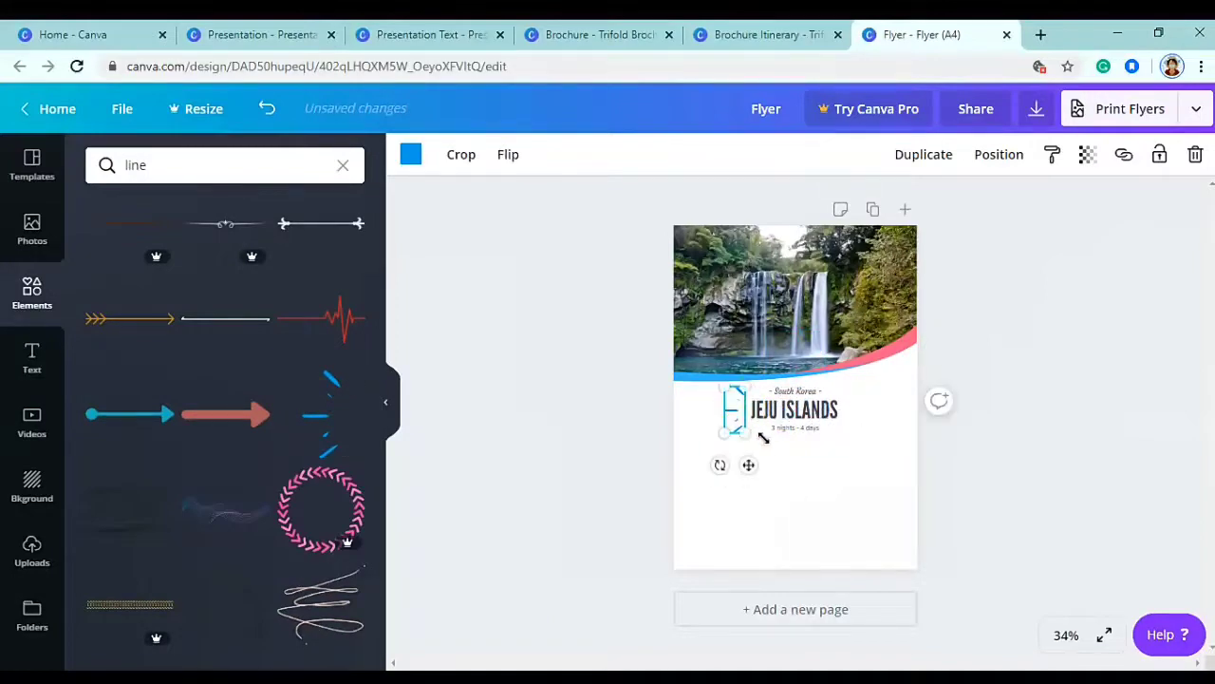
{"action": "left_click_drag", "start_coordinate": [749, 465], "coordinate": [870, 329]}
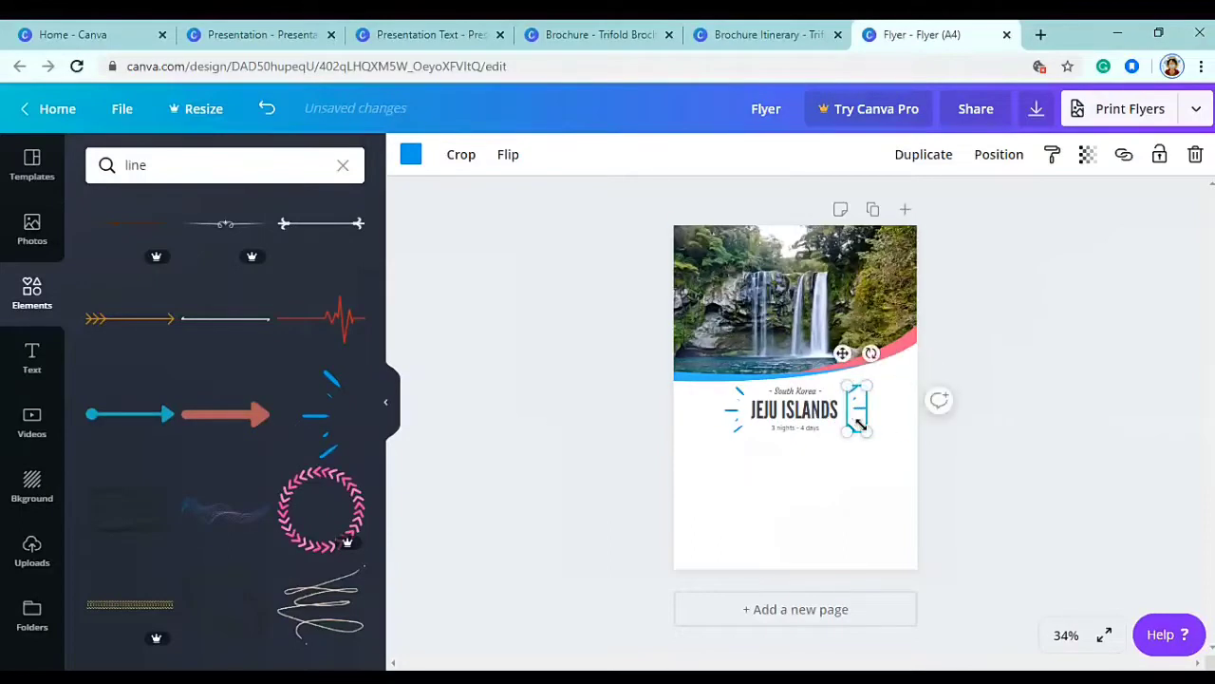
{"action": "left_click_drag", "start_coordinate": [872, 433], "coordinate": [876, 438]}
{"action": "key", "text": "Up"}
{"action": "key", "text": "Left"}
{"action": "key", "text": "Up"}
{"action": "key", "text": "Left"}
{"action": "key", "text": "Up"}
{"action": "key", "text": "Left"}
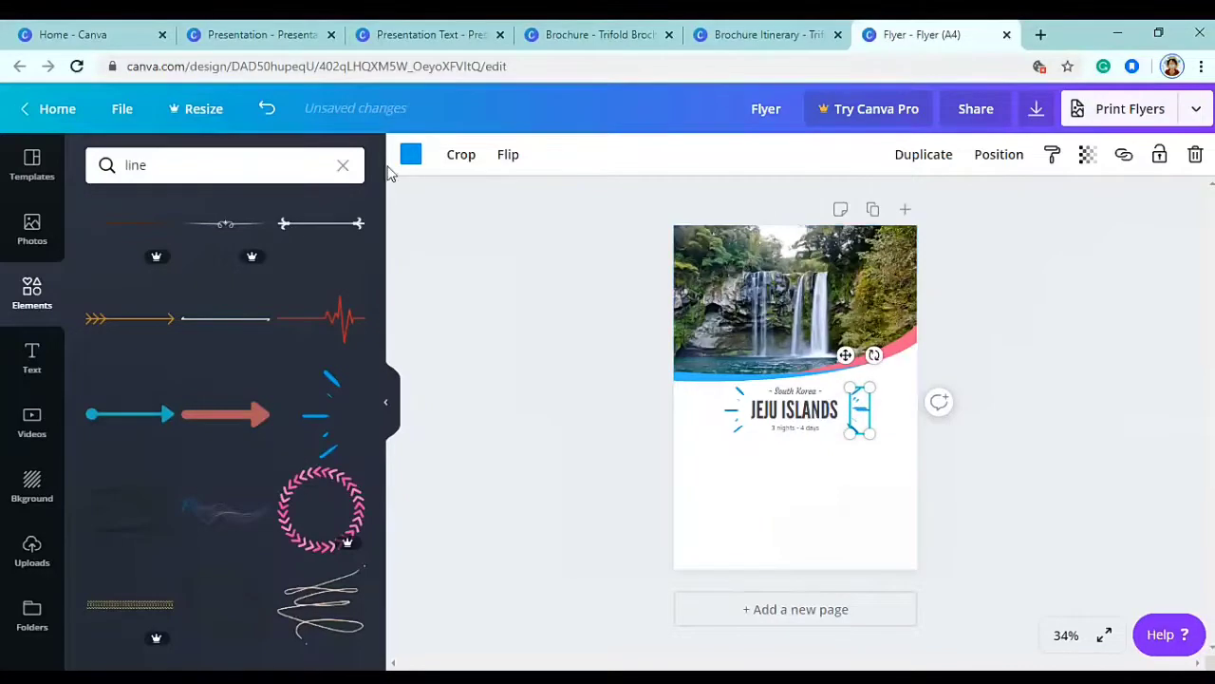
- Recolour both dashed accents pink #f36589
{"action": "left_click", "coordinate": [411, 153]}
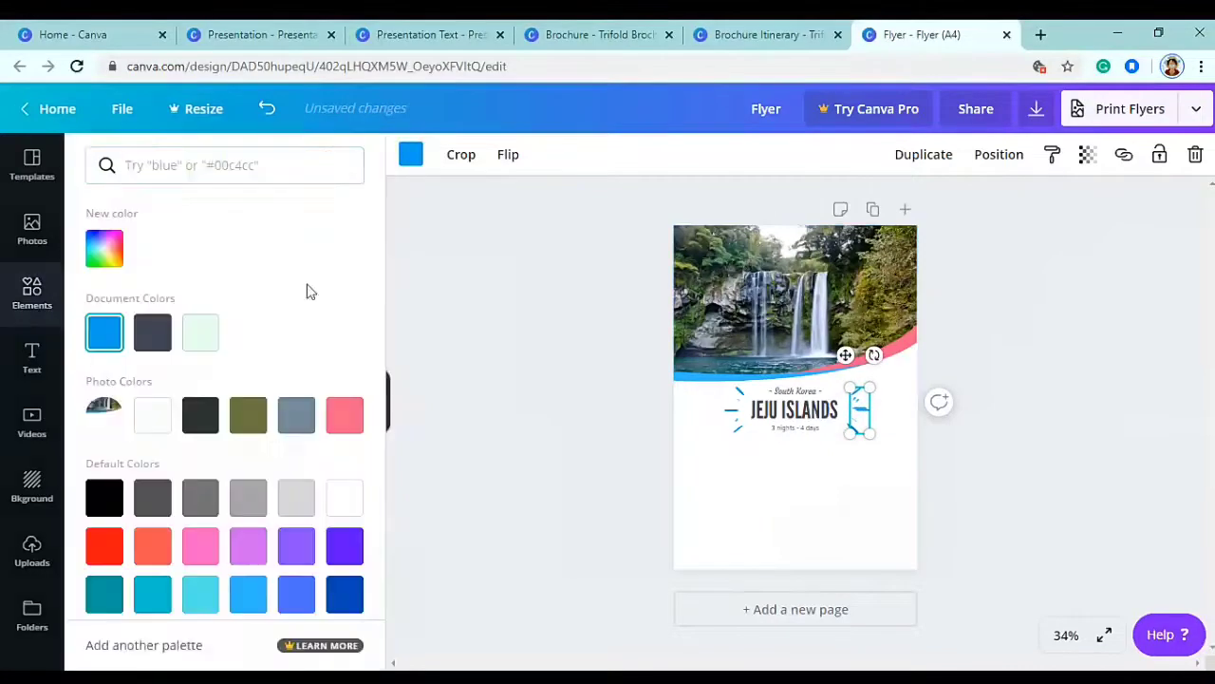
{"action": "left_click", "coordinate": [207, 162]}
{"action": "type", "text": "#f36"}
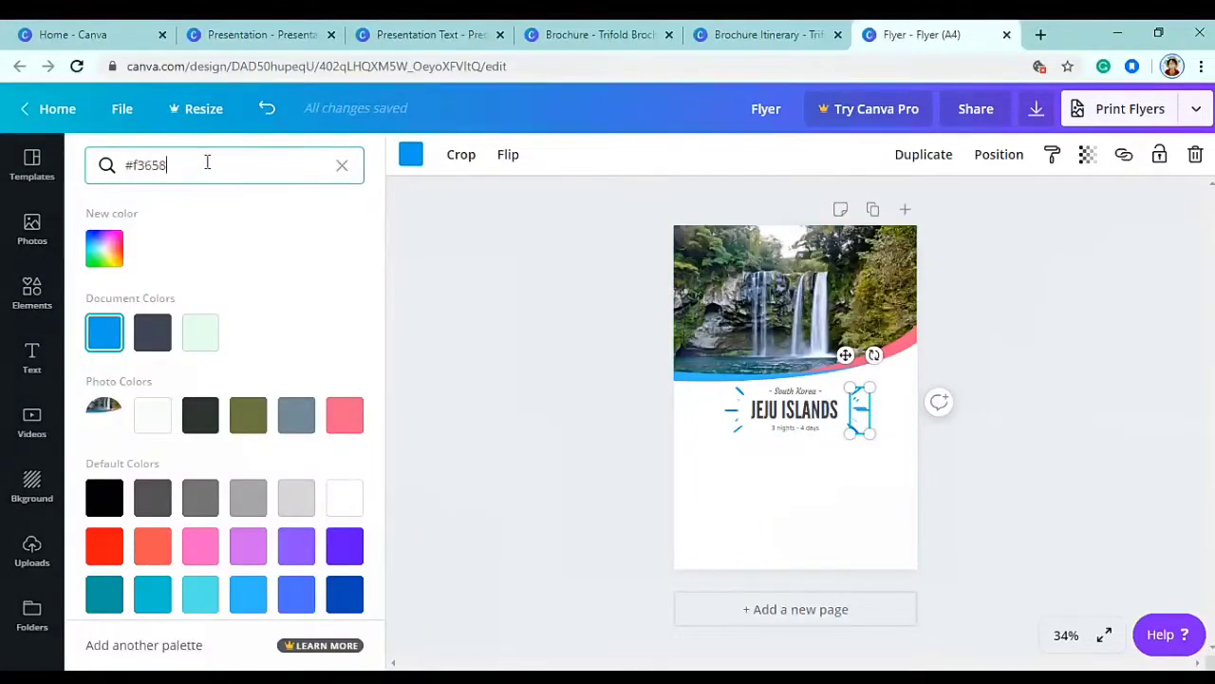
{"action": "type", "text": "589"}
{"action": "key", "text": "Return"}
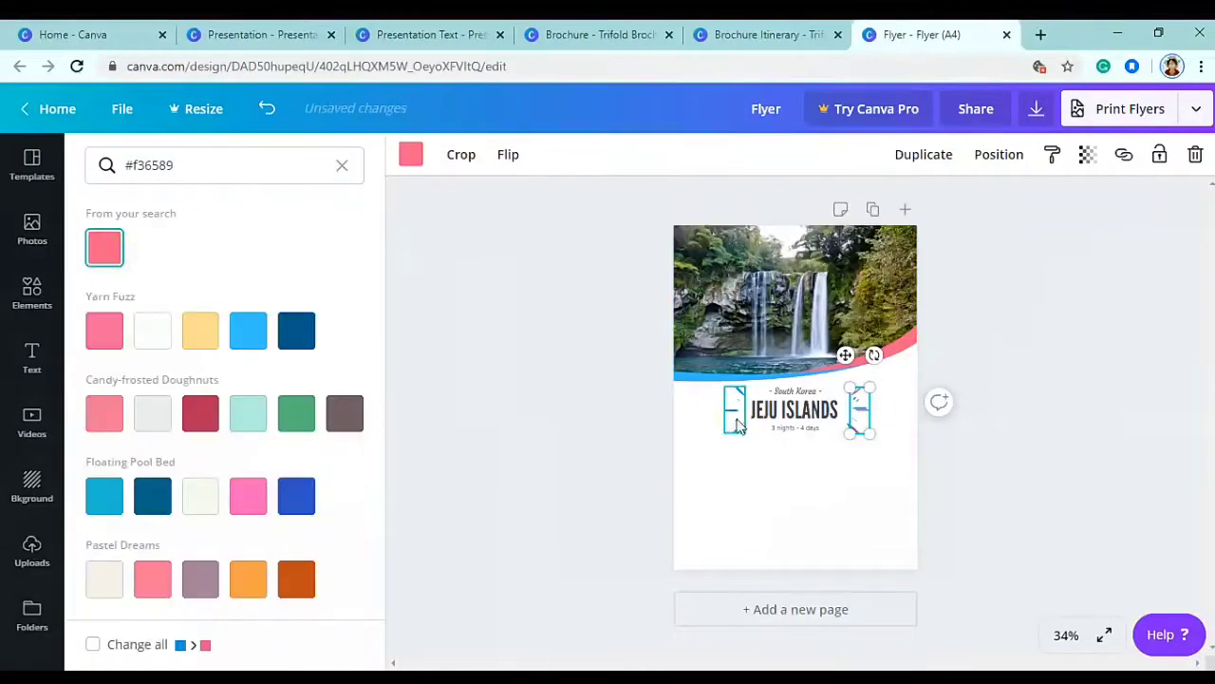
{"action": "left_click", "coordinate": [734, 430]}
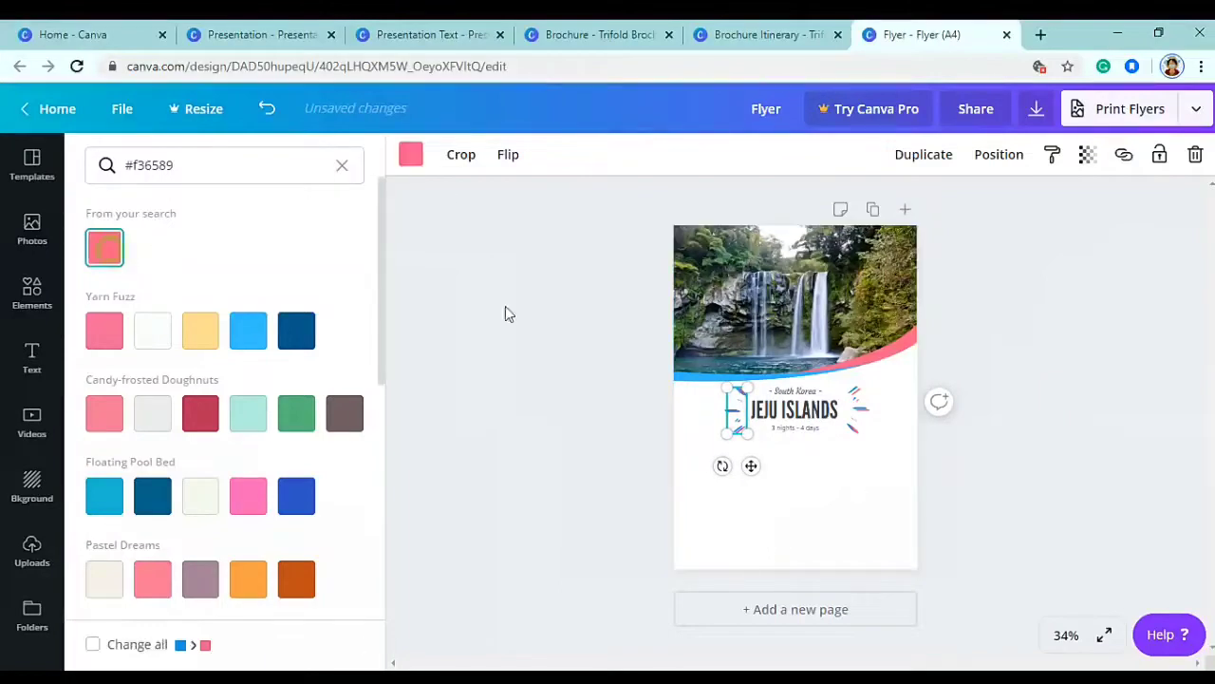
{"action": "left_click", "coordinate": [453, 313]}
{"action": "left_click", "coordinate": [1050, 479]}
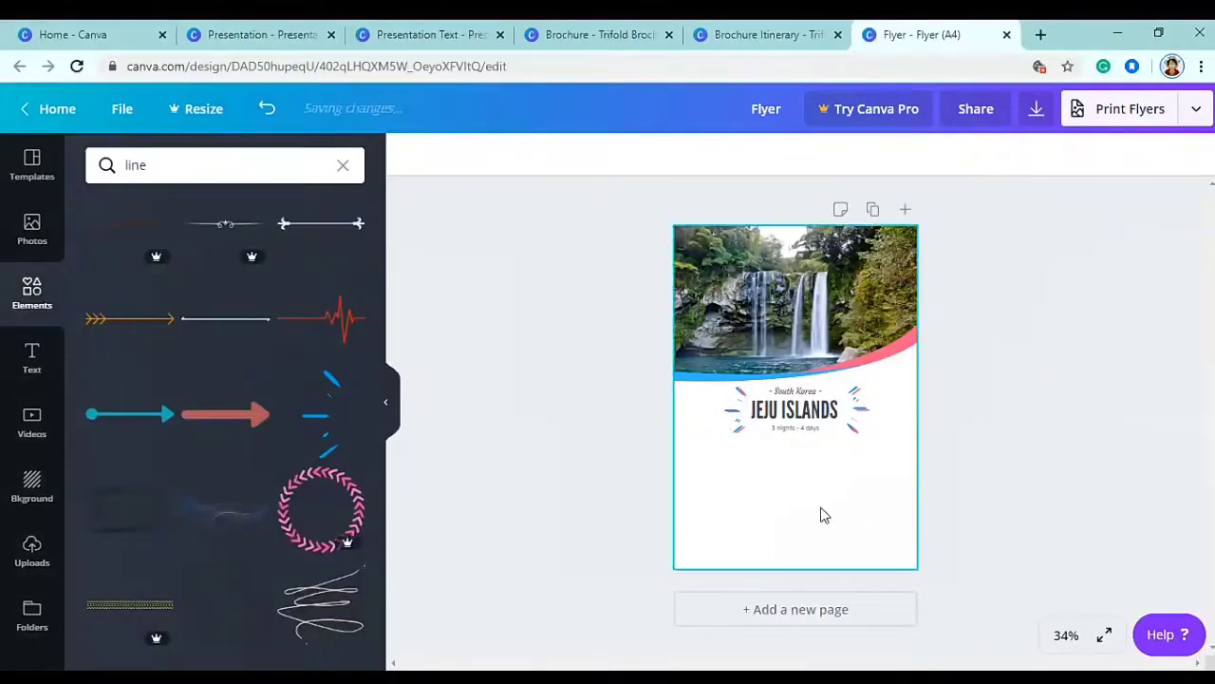
- Add the wavy line element and size it below the title
{"action": "left_click", "coordinate": [228, 510]}
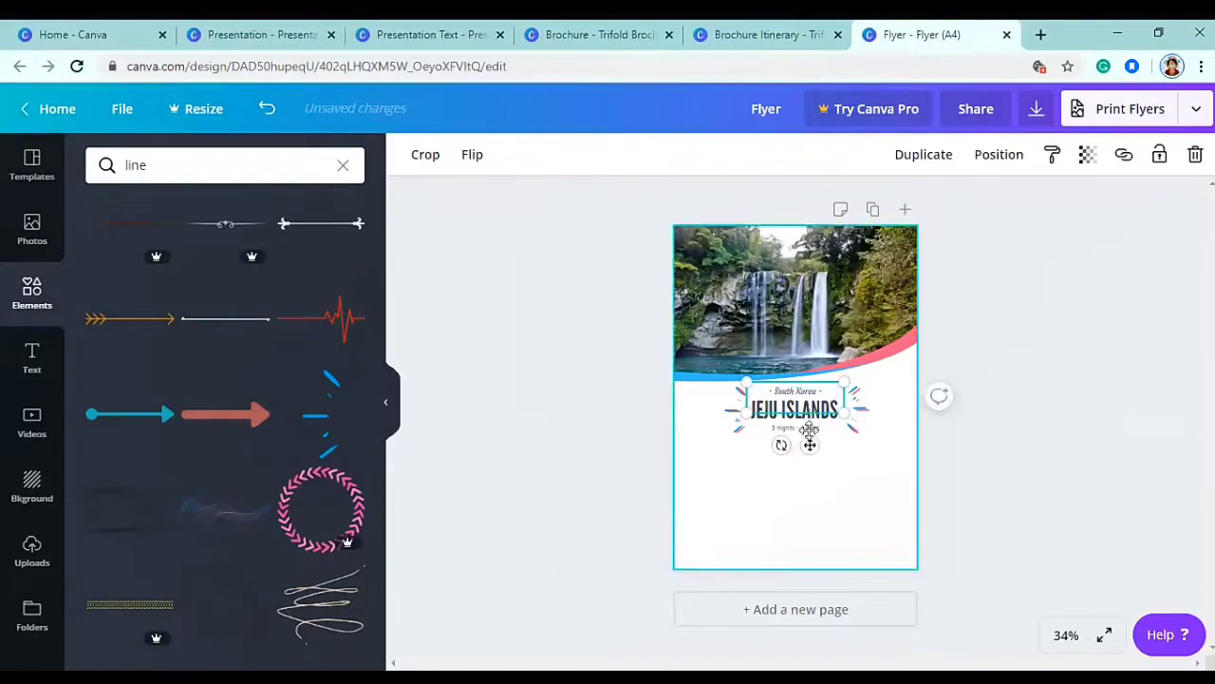
{"action": "left_click_drag", "start_coordinate": [780, 434], "coordinate": [875, 561]}
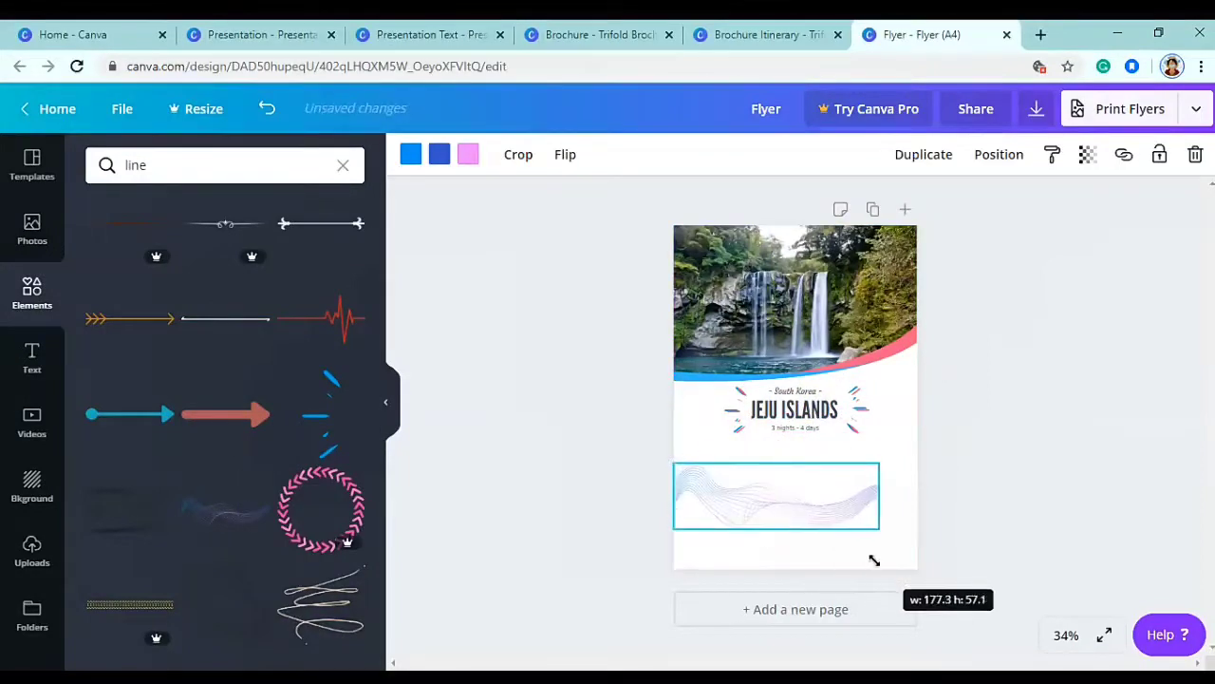
{"action": "left_click", "coordinate": [1029, 495]}
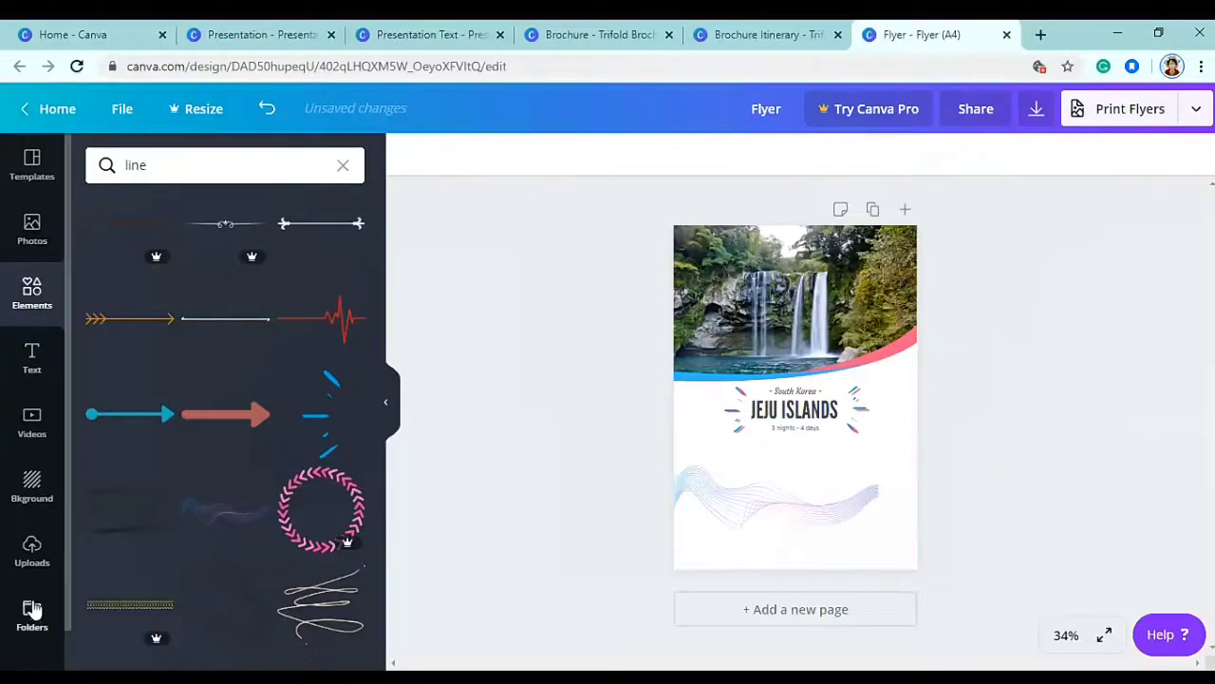
- Place the cherry-blossom and stone-statue photos side by side below the title
{"action": "left_click", "coordinate": [33, 550]}
{"action": "scroll", "coordinate": [190, 456], "scroll_direction": "down", "scroll_amount": 2}
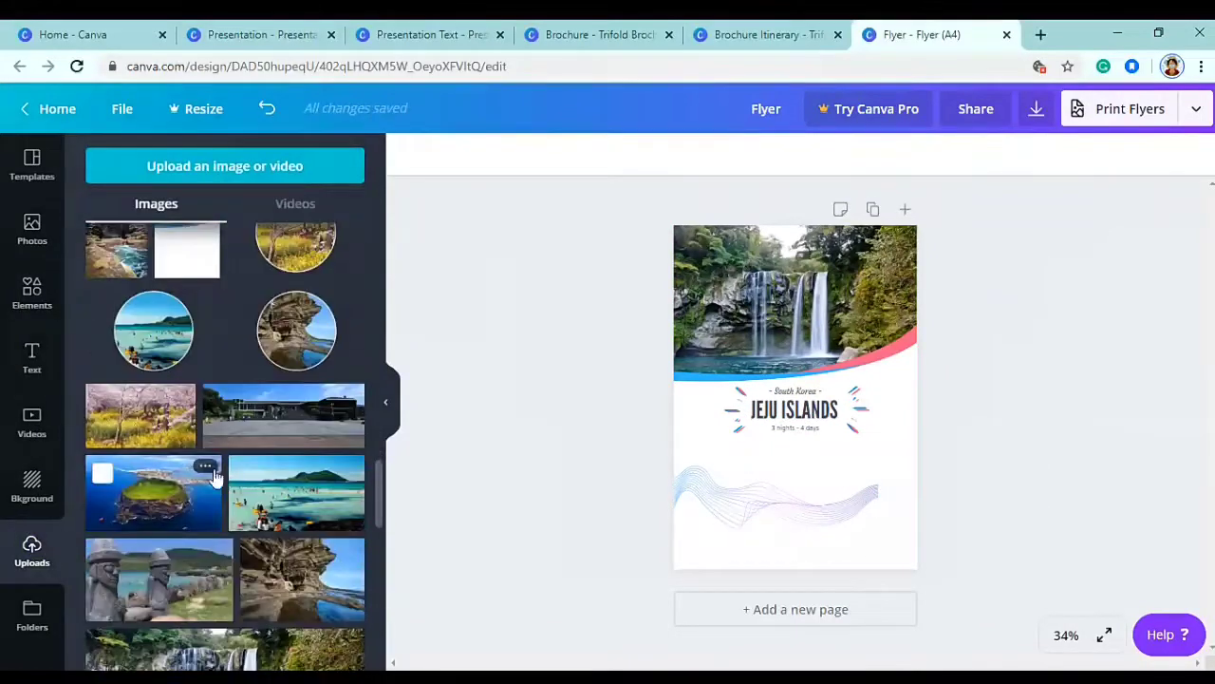
{"action": "left_click", "coordinate": [798, 438]}
{"action": "left_click_drag", "start_coordinate": [823, 376], "coordinate": [756, 485]}
{"action": "left_click_drag", "start_coordinate": [824, 447], "coordinate": [730, 489]}
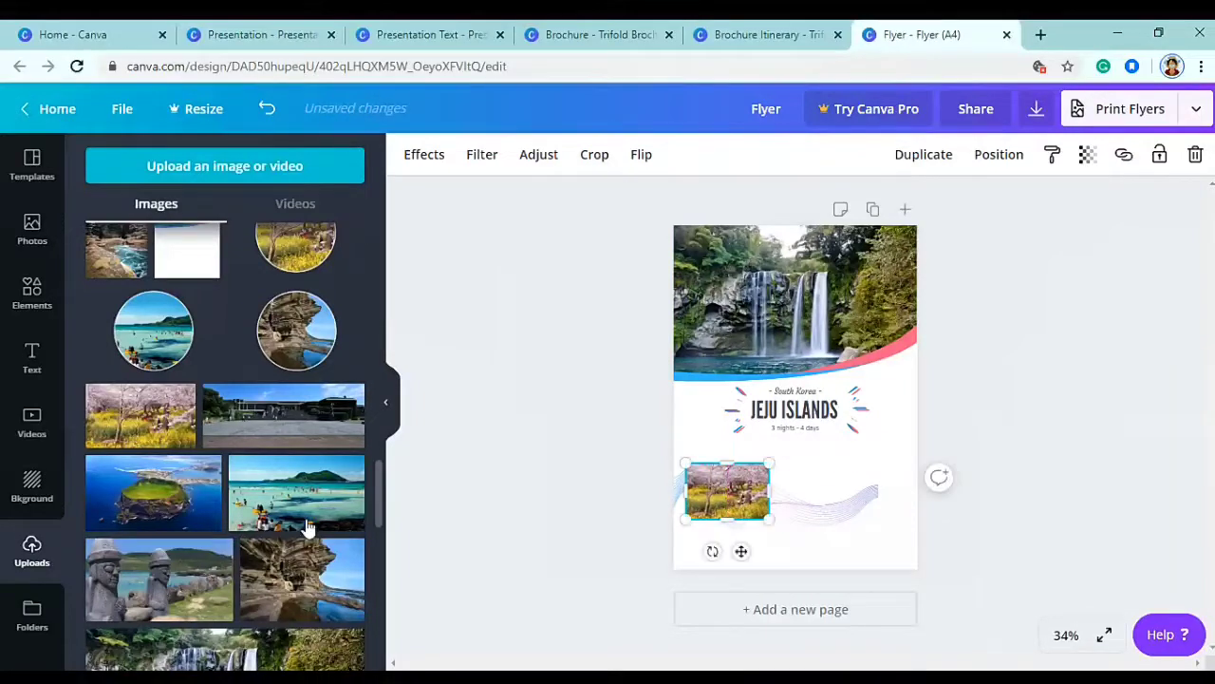
{"action": "scroll", "coordinate": [225, 456], "scroll_direction": "down", "scroll_amount": 4}
{"action": "left_click_drag", "start_coordinate": [866, 474], "coordinate": [790, 410]}
{"action": "left_click_drag", "start_coordinate": [757, 465], "coordinate": [819, 519]}
- Add the turquoise beach photo as the third photo in the row, sized to match
{"action": "scroll", "coordinate": [225, 475], "scroll_direction": "down", "scroll_amount": 5}
{"action": "scroll", "coordinate": [266, 539], "scroll_direction": "up", "scroll_amount": 5}
{"action": "scroll", "coordinate": [266, 540], "scroll_direction": "down", "scroll_amount": 10}
{"action": "left_click", "coordinate": [297, 491]}
{"action": "left_click_drag", "start_coordinate": [821, 385], "coordinate": [921, 488]}
{"action": "left_click_drag", "start_coordinate": [953, 533], "coordinate": [867, 484]}
{"action": "left_click", "coordinate": [867, 494], "text": "shift"}
- Stretch and move the wave pattern up behind the row of photos
{"action": "left_click", "coordinate": [760, 524]}
{"action": "left_click_drag", "start_coordinate": [673, 457], "coordinate": [654, 434]}
{"action": "left_click_drag", "start_coordinate": [885, 535], "coordinate": [899, 541]}
{"action": "left_click_drag", "start_coordinate": [813, 521], "coordinate": [838, 497]}
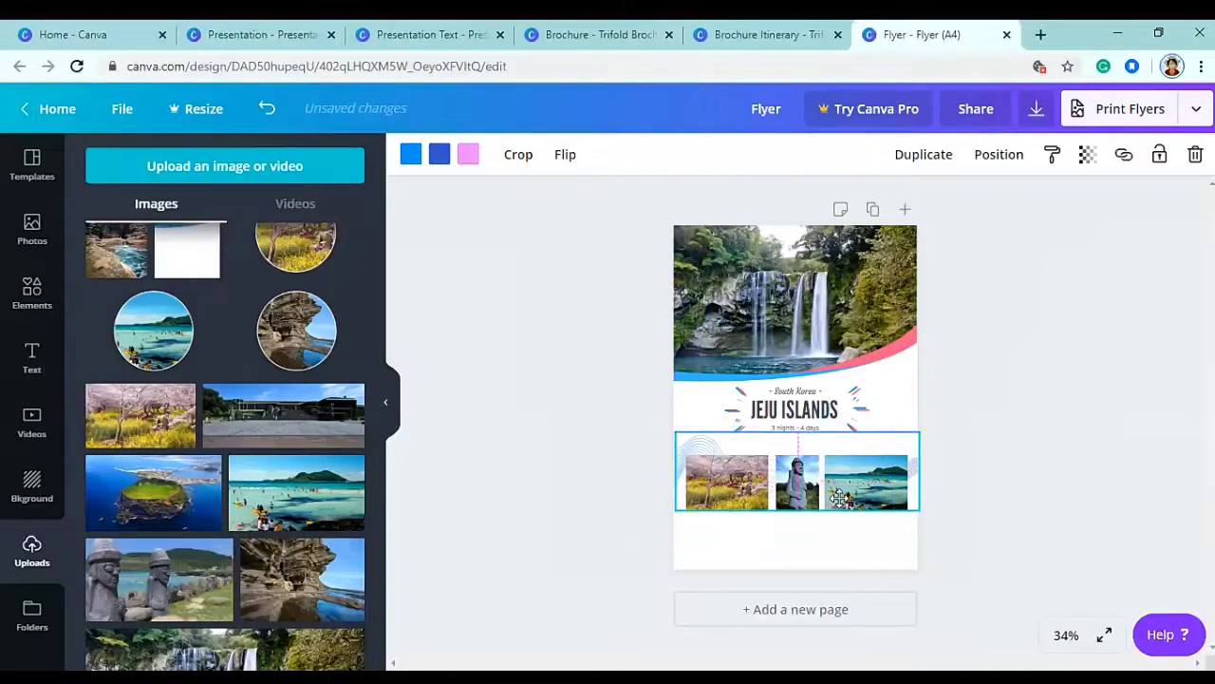
{"action": "left_click", "coordinate": [972, 502]}
{"action": "left_click", "coordinate": [700, 442]}
{"action": "left_click", "coordinate": [771, 451]}
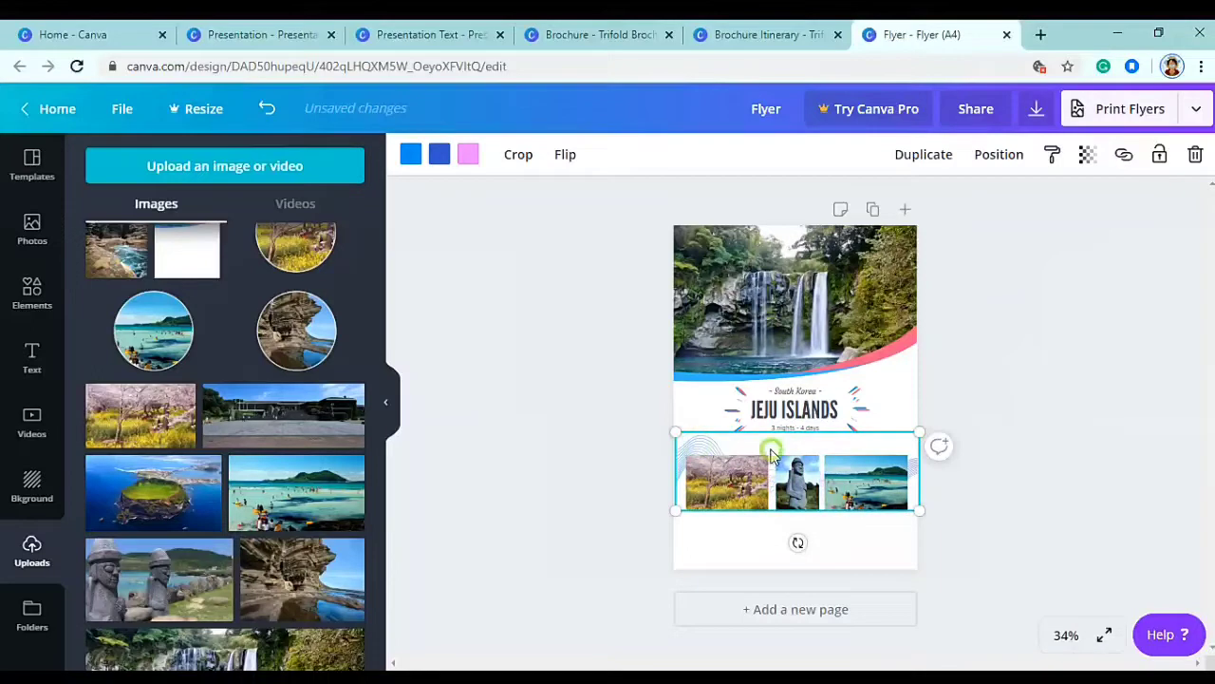
{"action": "left_click", "coordinate": [1033, 486]}
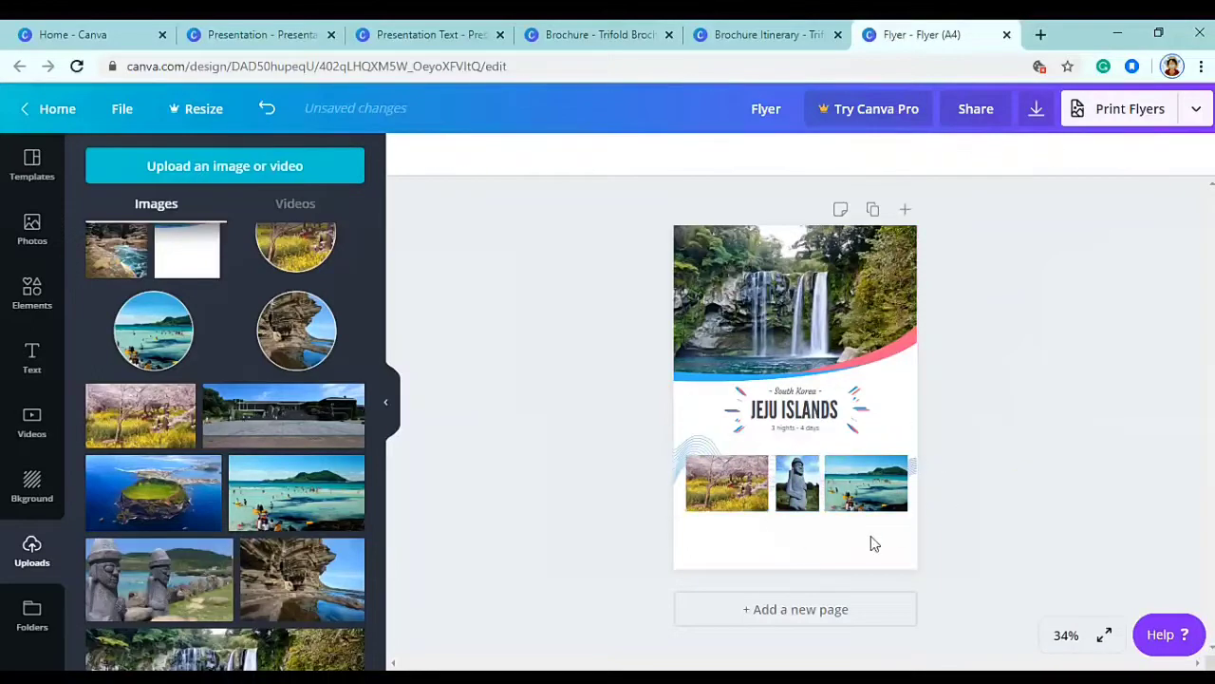
{"action": "left_click", "coordinate": [32, 285]}
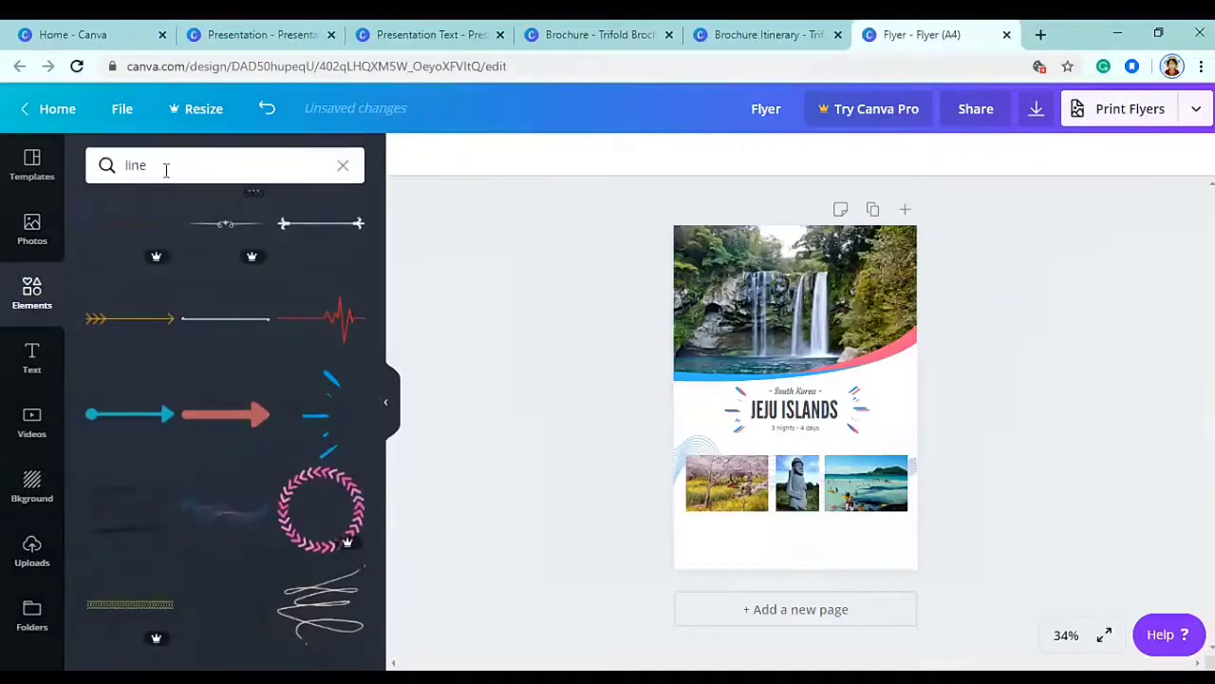
- Add a square from the 'shapes' search and flatten it into a bar along the page bottom
{"action": "left_click", "coordinate": [344, 166]}
{"action": "type", "text": "shapes"}
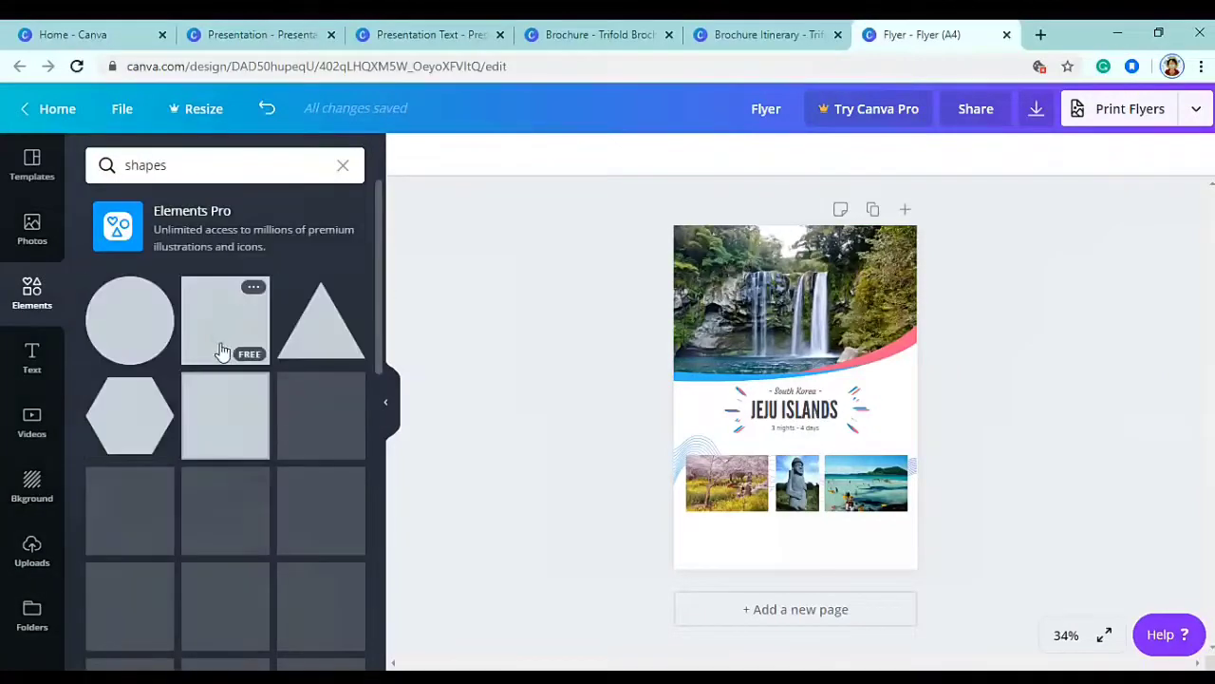
{"action": "left_click", "coordinate": [218, 349]}
{"action": "left_click_drag", "start_coordinate": [784, 467], "coordinate": [746, 572]}
{"action": "scroll", "coordinate": [744, 639], "scroll_direction": "down", "scroll_amount": 1}
{"action": "left_click_drag", "start_coordinate": [745, 639], "coordinate": [771, 528]}
- Nudge the row of photos upward to make room for the bar
{"action": "left_click", "coordinate": [727, 480]}
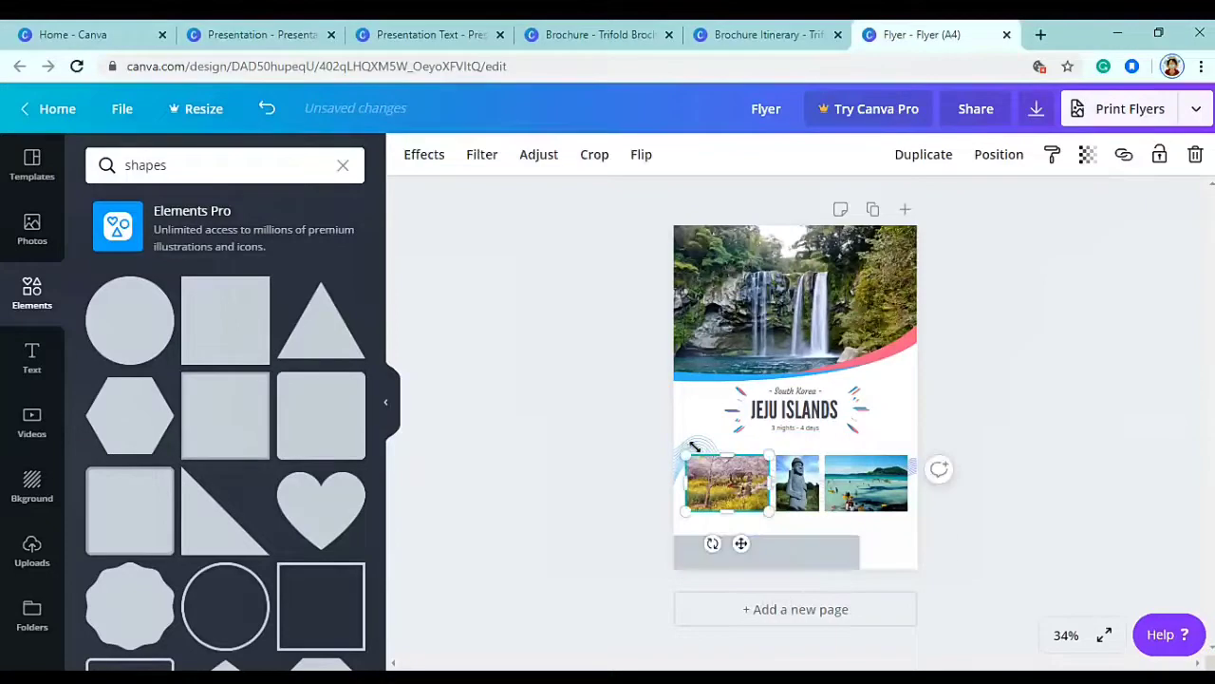
{"action": "left_click", "coordinate": [701, 444], "text": "shift"}
{"action": "left_click", "coordinate": [807, 476], "text": "shift"}
{"action": "key", "text": "shift+Up"}
{"action": "key", "text": "shift+Up"}
{"action": "key", "text": "shift+Up"}
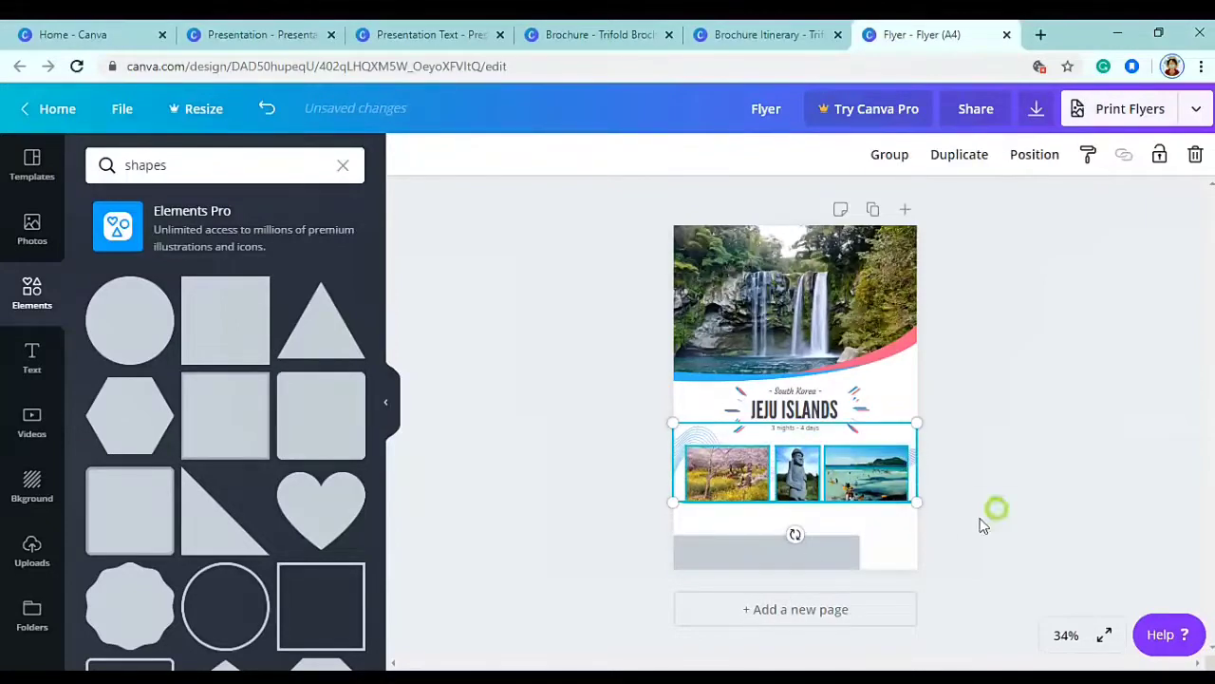
- Colour the bottom bar blue and shift it slightly into place
{"action": "left_click", "coordinate": [760, 553]}
{"action": "left_click", "coordinate": [410, 154]}
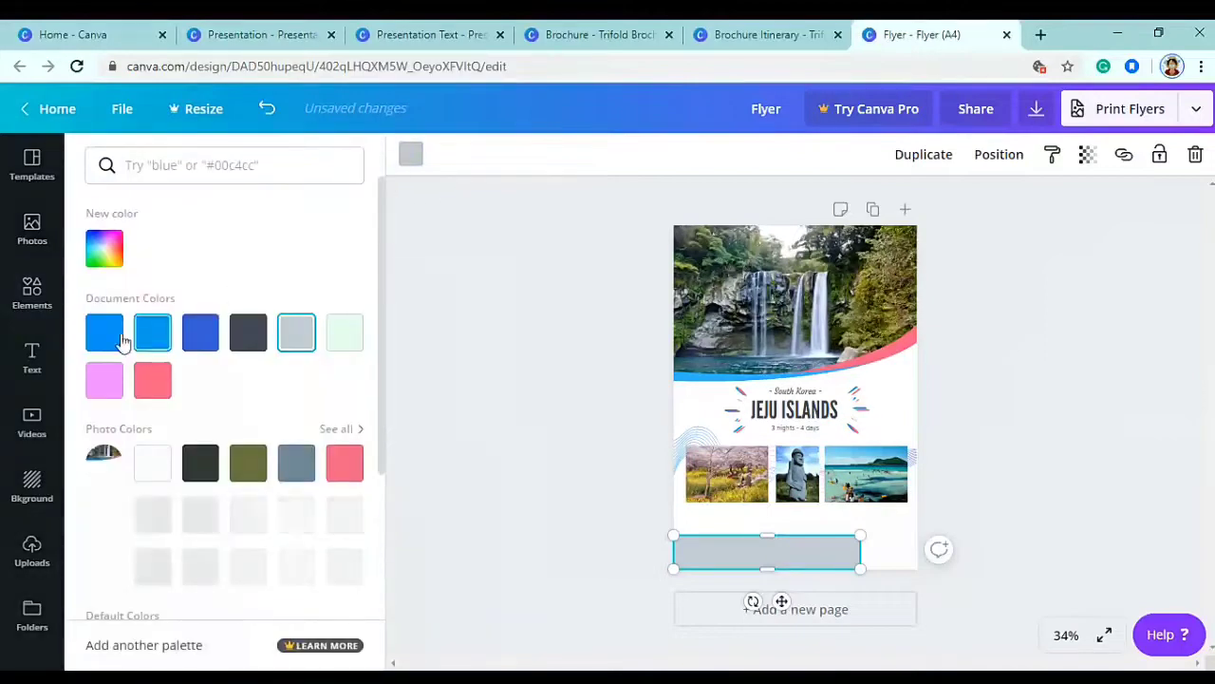
{"action": "left_click", "coordinate": [152, 341]}
{"action": "left_click", "coordinate": [704, 534]}
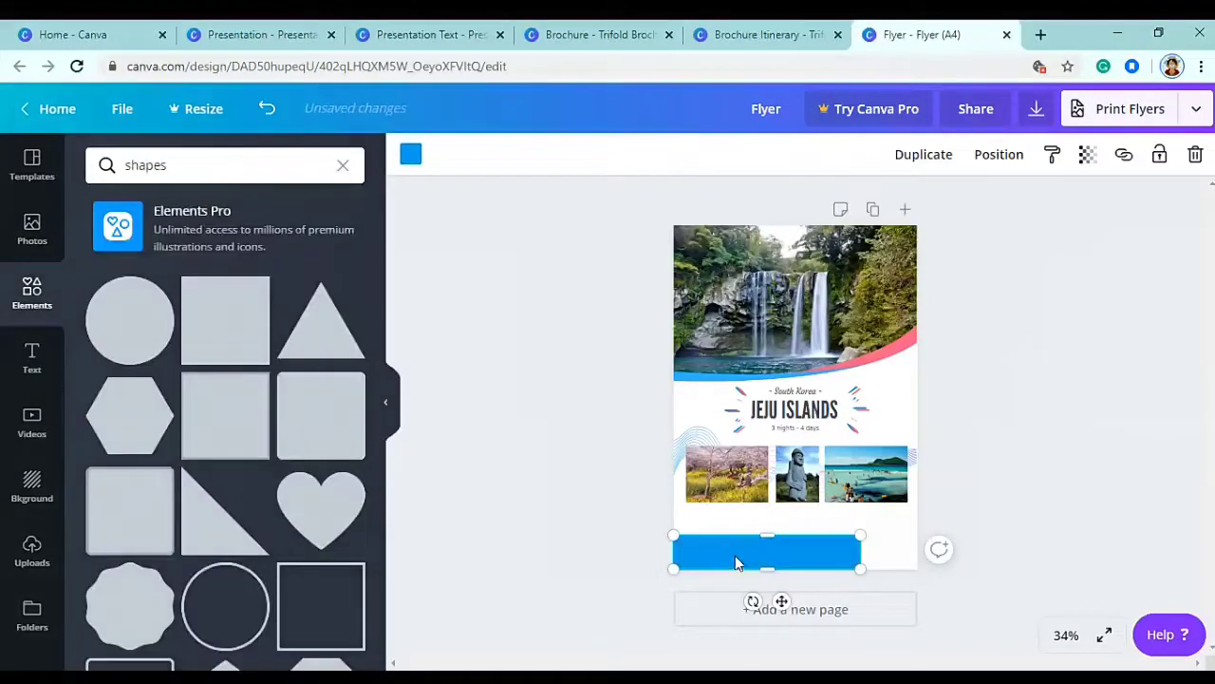
{"action": "left_click_drag", "start_coordinate": [736, 562], "coordinate": [761, 564]}
- Layer a pink edge behind the blue bar and add a 'FOR MORE DETAILS, CONTACT US' text box
{"action": "right_click", "coordinate": [771, 564]}
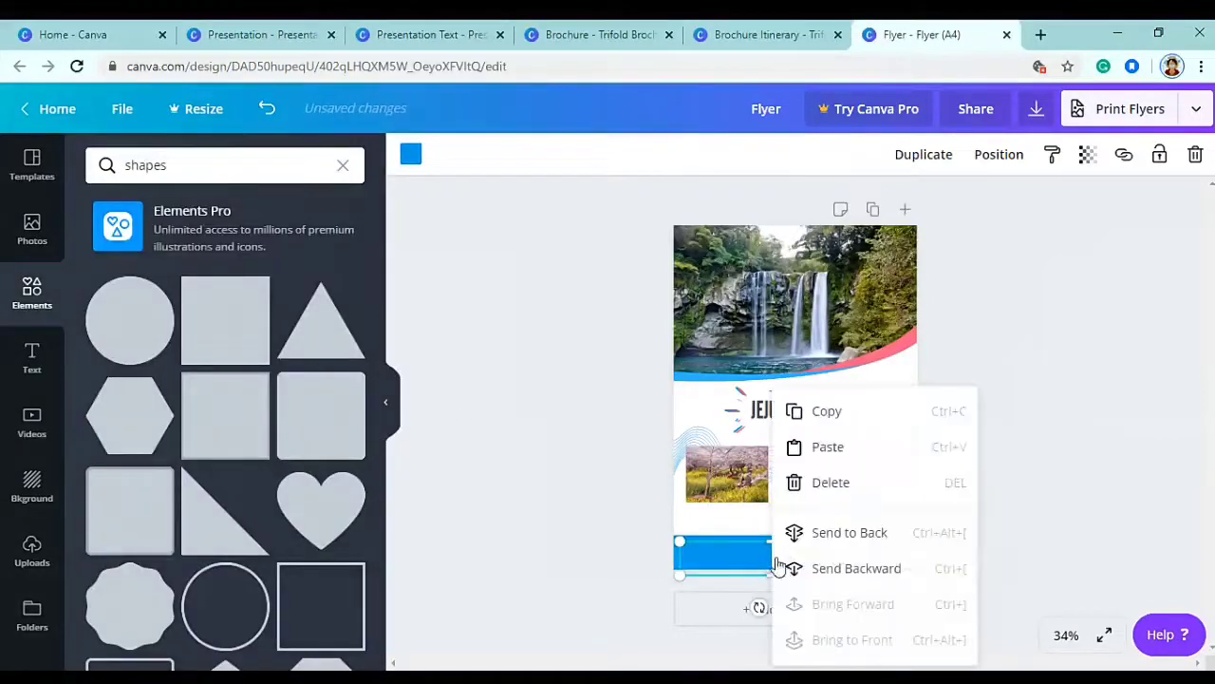
{"action": "left_click", "coordinate": [838, 538]}
{"action": "left_click", "coordinate": [411, 156]}
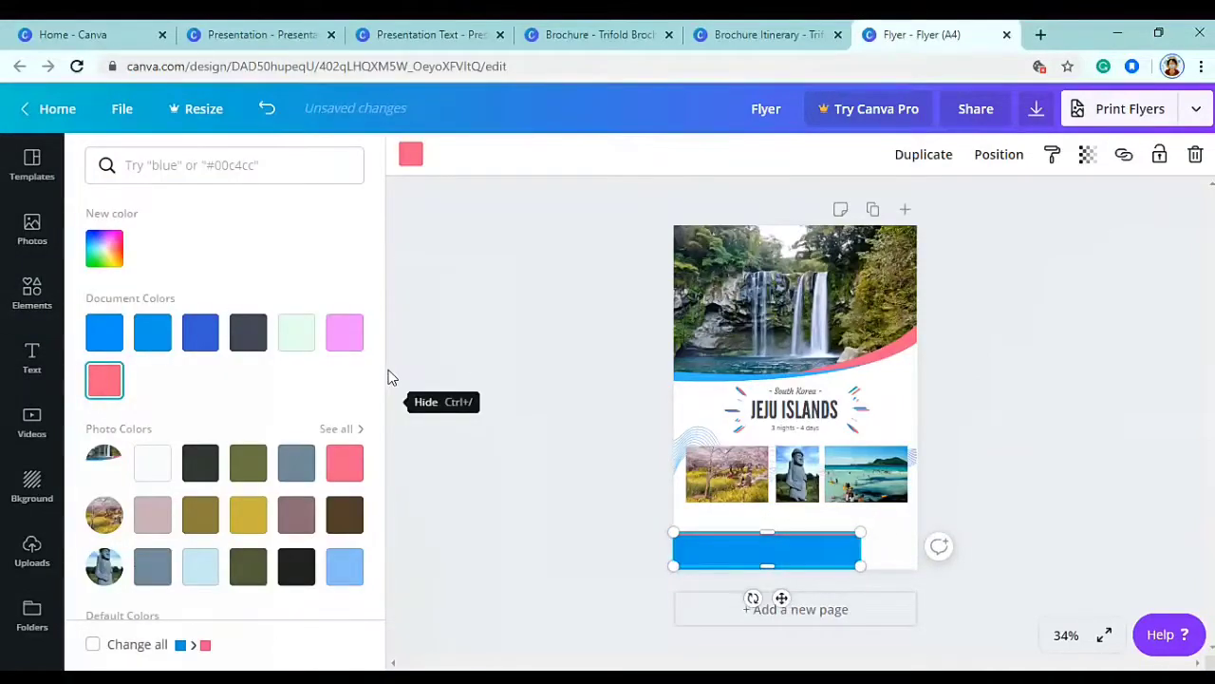
{"action": "left_click", "coordinate": [969, 448]}
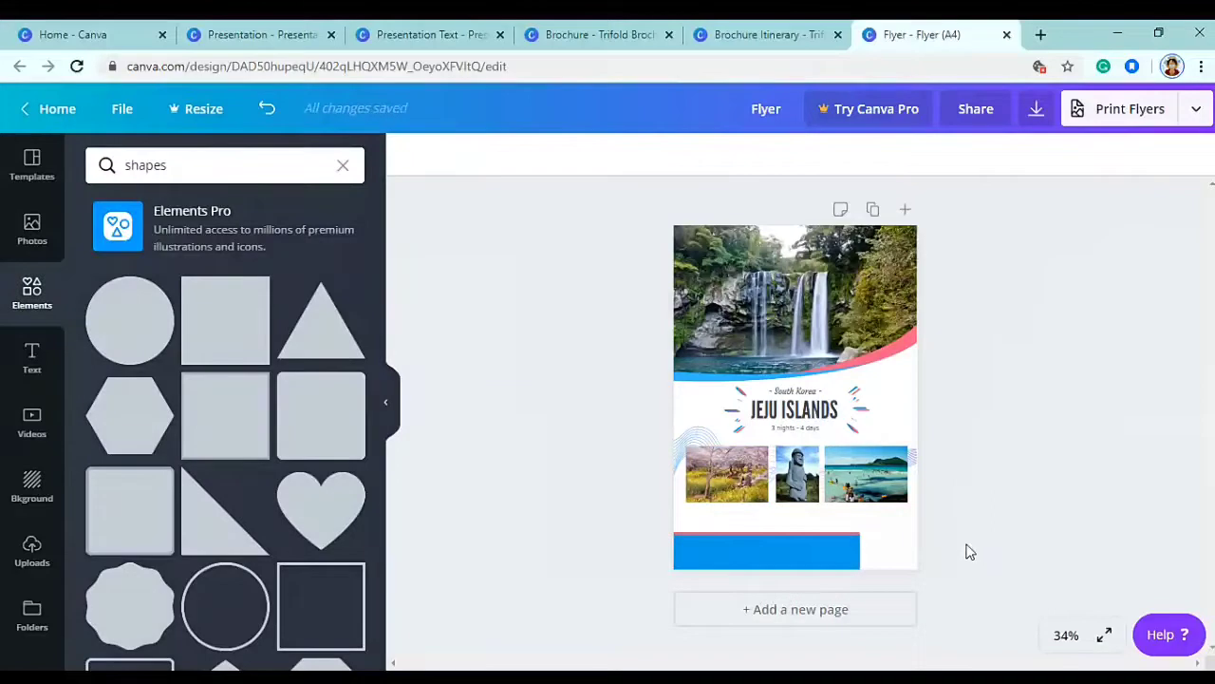
{"action": "type", "text": "t"}
{"action": "type", "text": "FOR MORE DE"}
{"action": "type", "text": "TAILS"}
{"action": "type", "text": ", CONTACT US"}
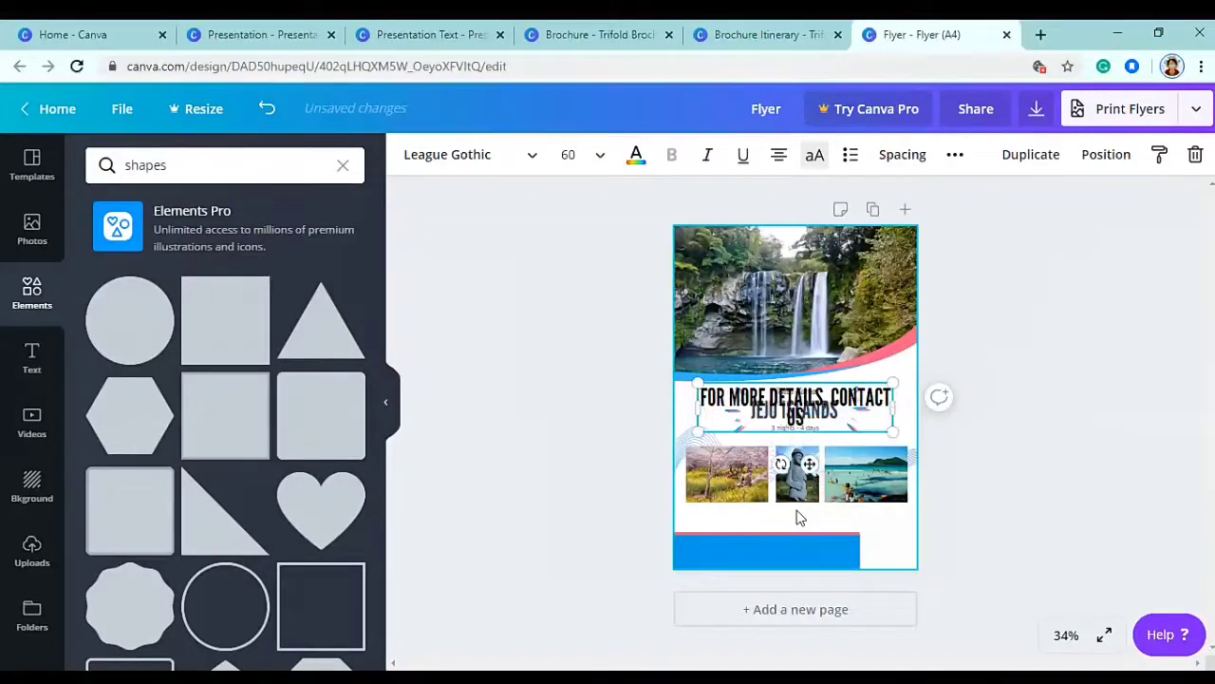
- Make the heading left-aligned Amiko size 15 in sentence case, placed just above the blue bar
{"action": "left_click_drag", "start_coordinate": [893, 406], "coordinate": [909, 406]}
{"action": "left_click", "coordinate": [251, 164]}
{"action": "left_click", "coordinate": [469, 150]}
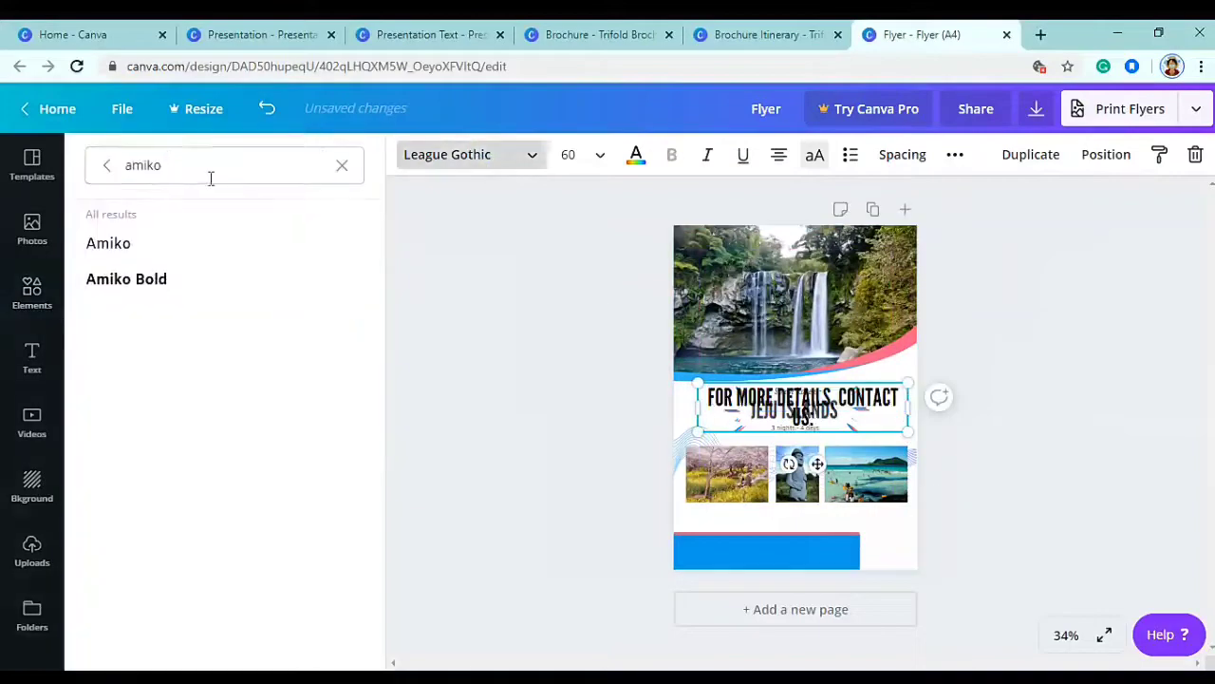
{"action": "left_click", "coordinate": [149, 249]}
{"action": "left_click", "coordinate": [816, 158]}
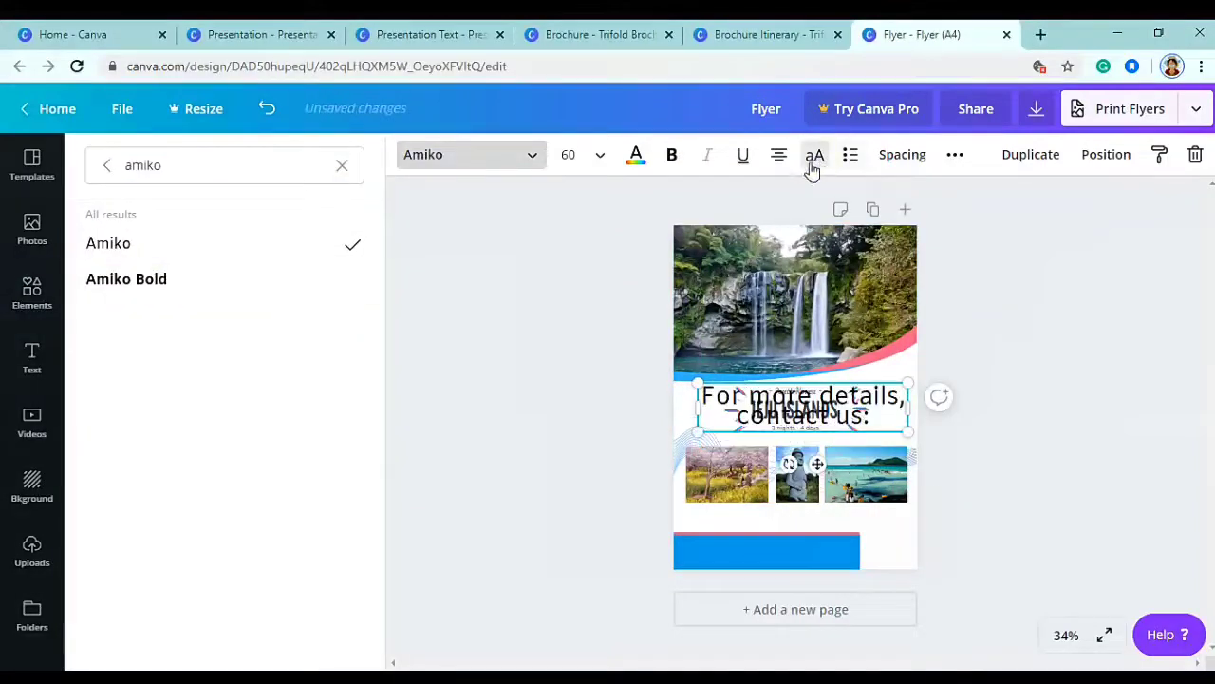
{"action": "left_click", "coordinate": [567, 154]}
{"action": "type", "text": "15"}
{"action": "key", "text": "Return"}
{"action": "left_click_drag", "start_coordinate": [816, 422], "coordinate": [803, 565]}
{"action": "left_click", "coordinate": [779, 154]}
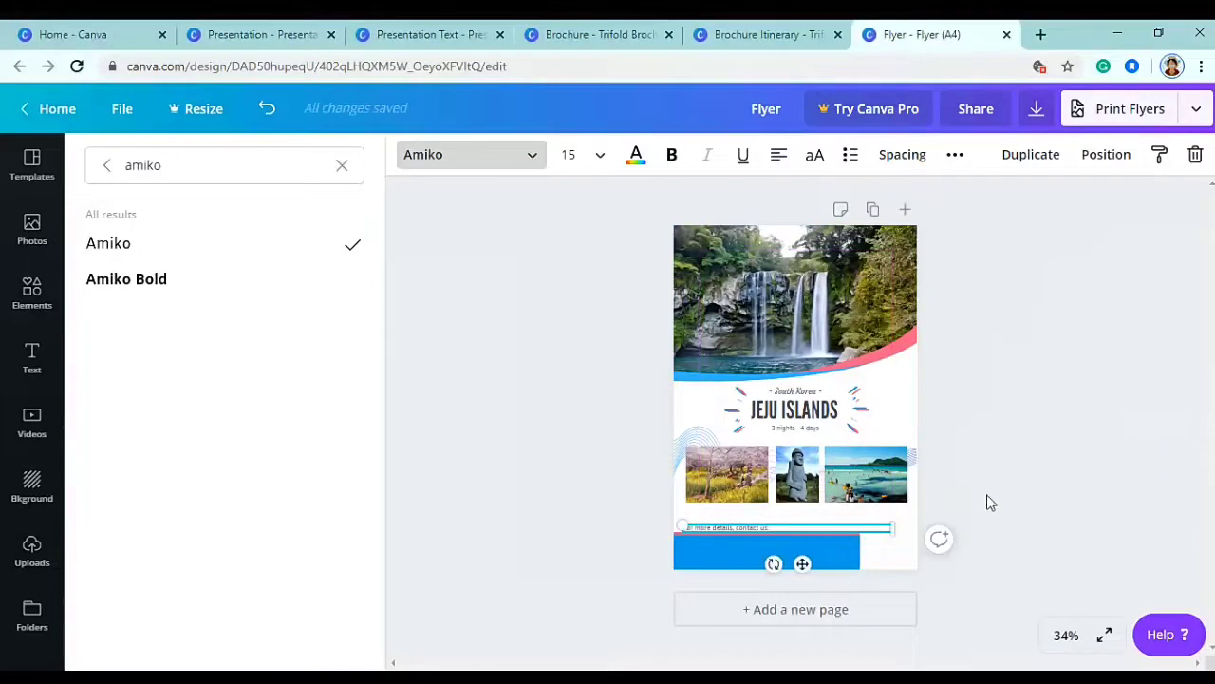
{"action": "left_click", "coordinate": [986, 497]}
- Search elements for 'mail' and add the black envelope icon
{"action": "left_click", "coordinate": [343, 165]}
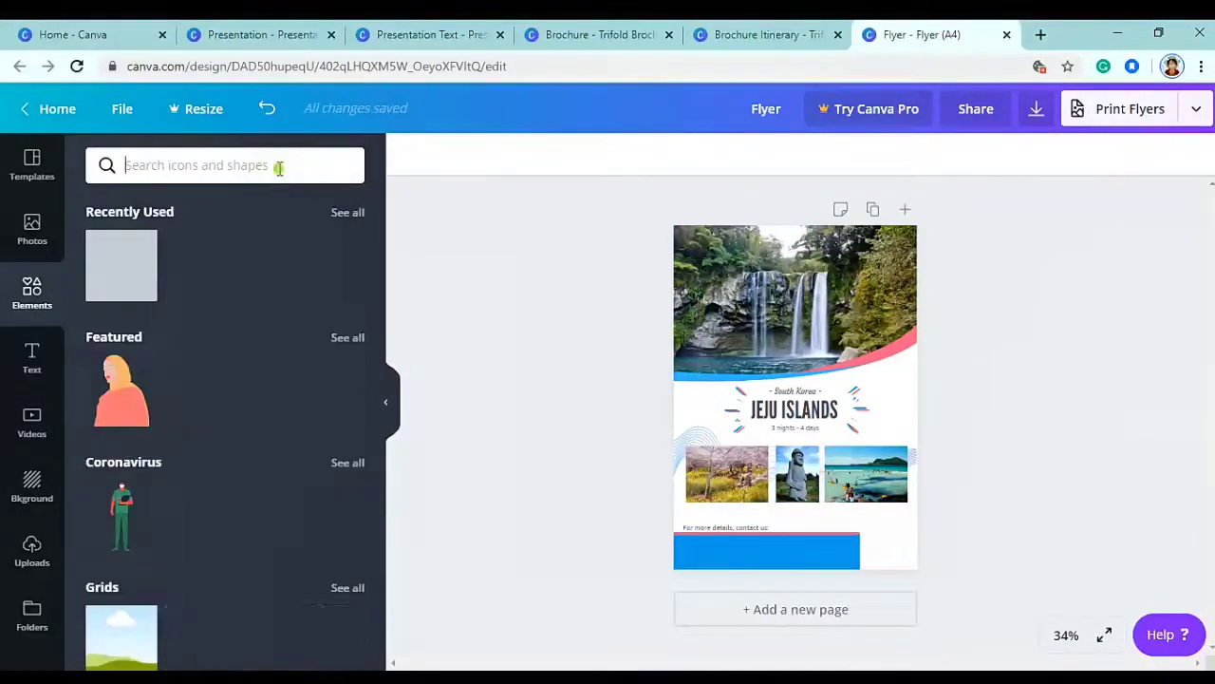
{"action": "type", "text": "mail"}
{"action": "key", "text": "Return"}
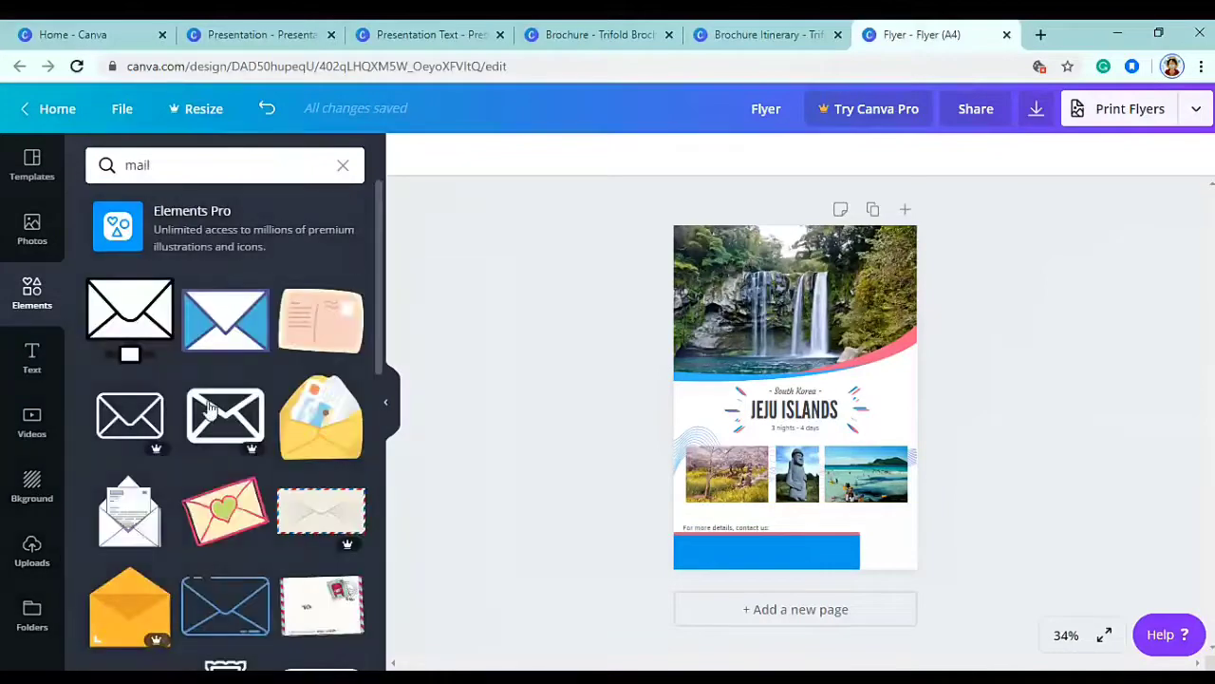
{"action": "scroll", "coordinate": [221, 387], "scroll_direction": "down", "scroll_amount": 3}
{"action": "left_click", "coordinate": [138, 439]}
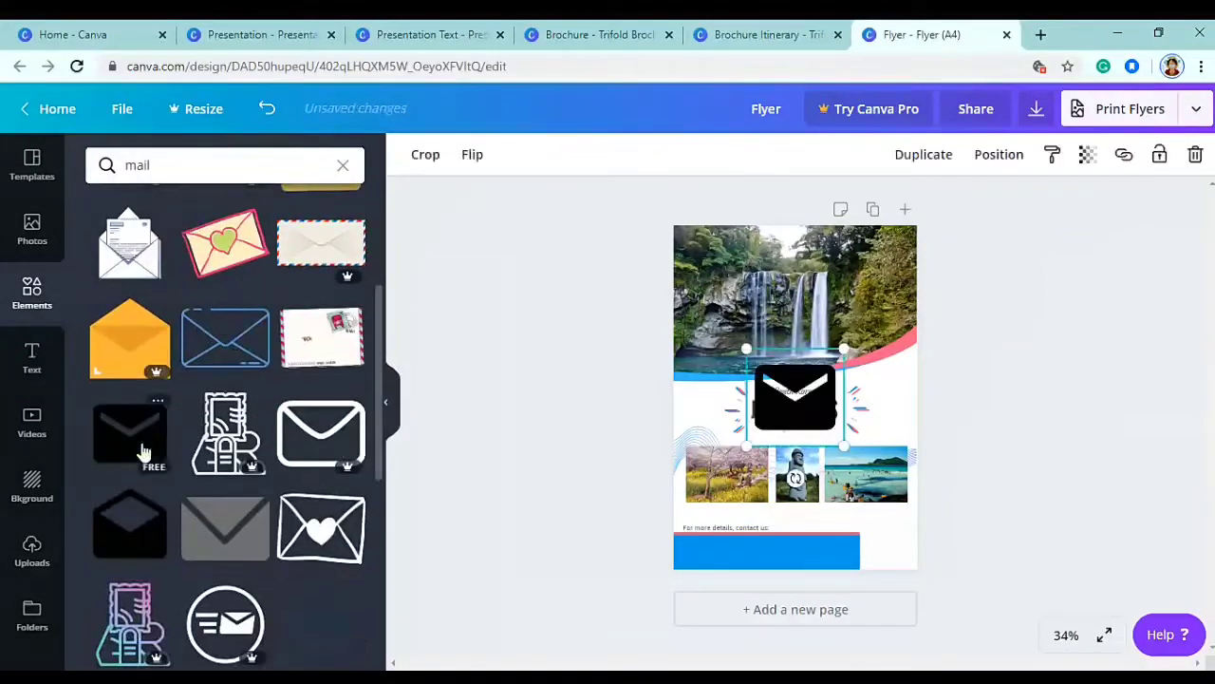
- Search elements for 'phone' and add the green phone graphic
{"action": "left_click", "coordinate": [343, 167]}
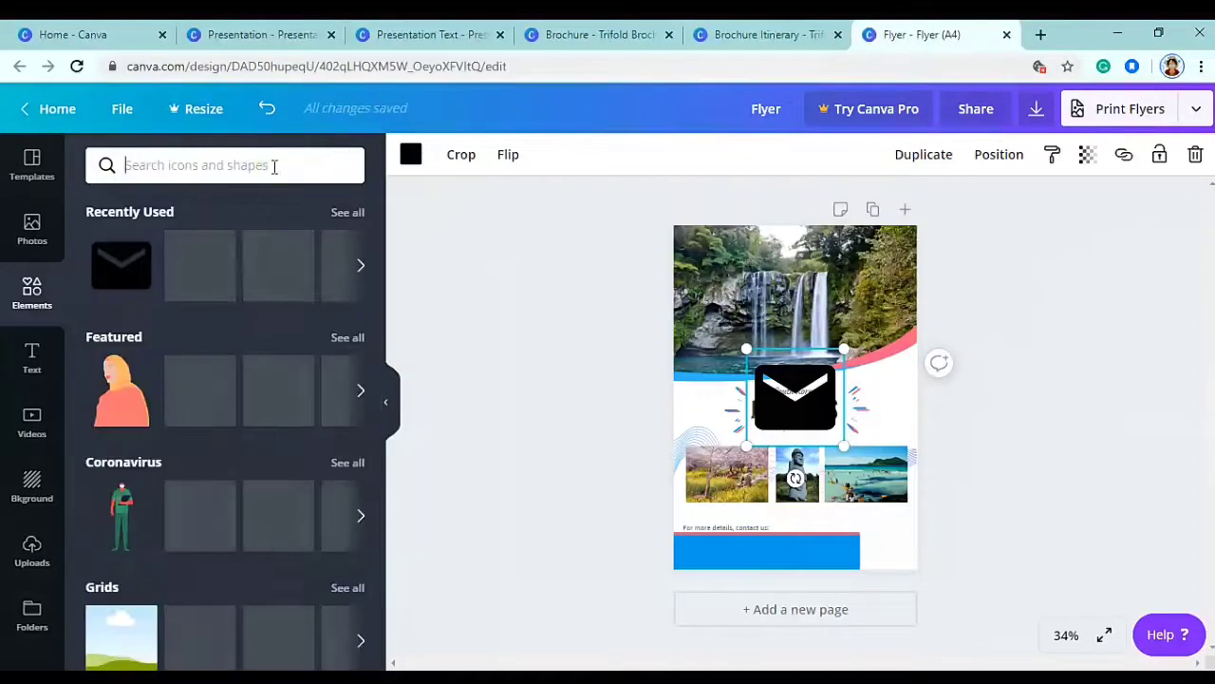
{"action": "type", "text": "phone"}
{"action": "key", "text": "Return"}
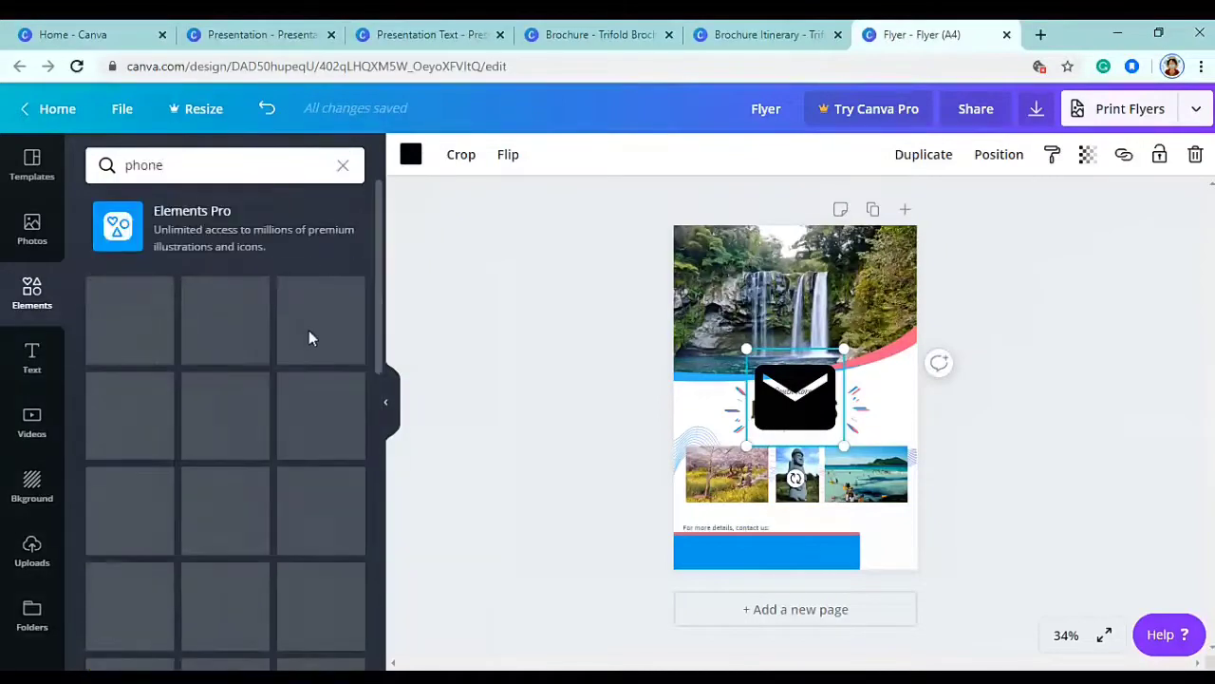
{"action": "scroll", "coordinate": [320, 432], "scroll_direction": "down", "scroll_amount": 3}
{"action": "scroll", "coordinate": [320, 432], "scroll_direction": "down", "scroll_amount": 4}
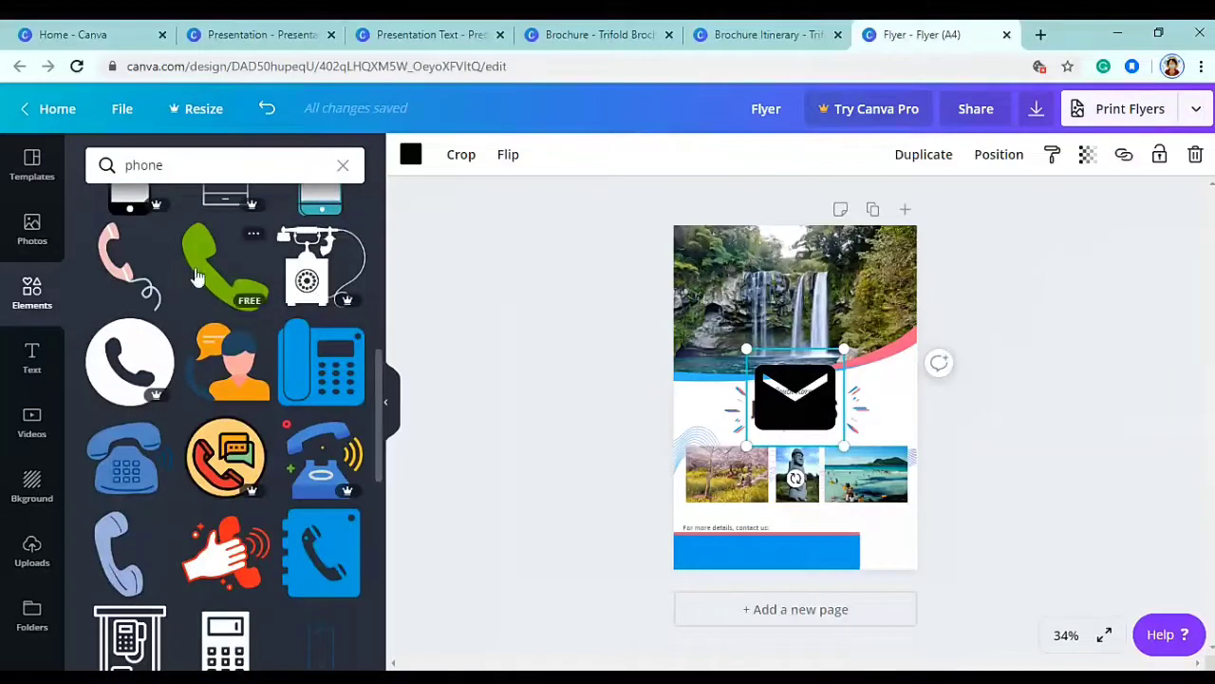
{"action": "left_click", "coordinate": [228, 271]}
- Recolour both the phone graphic and the envelope pale mint
{"action": "left_click", "coordinate": [410, 154]}
{"action": "left_click", "coordinate": [104, 380]}
{"action": "left_click_drag", "start_coordinate": [795, 402], "coordinate": [809, 558]}
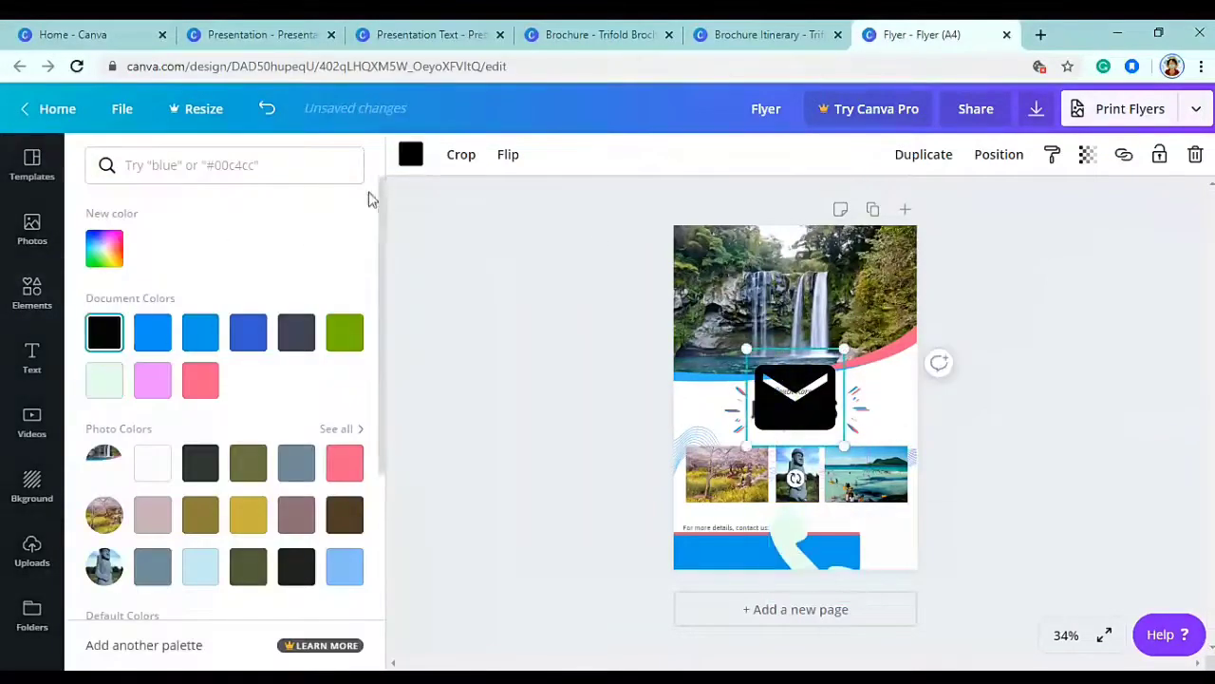
{"action": "left_click", "coordinate": [410, 155]}
{"action": "left_click", "coordinate": [410, 154]}
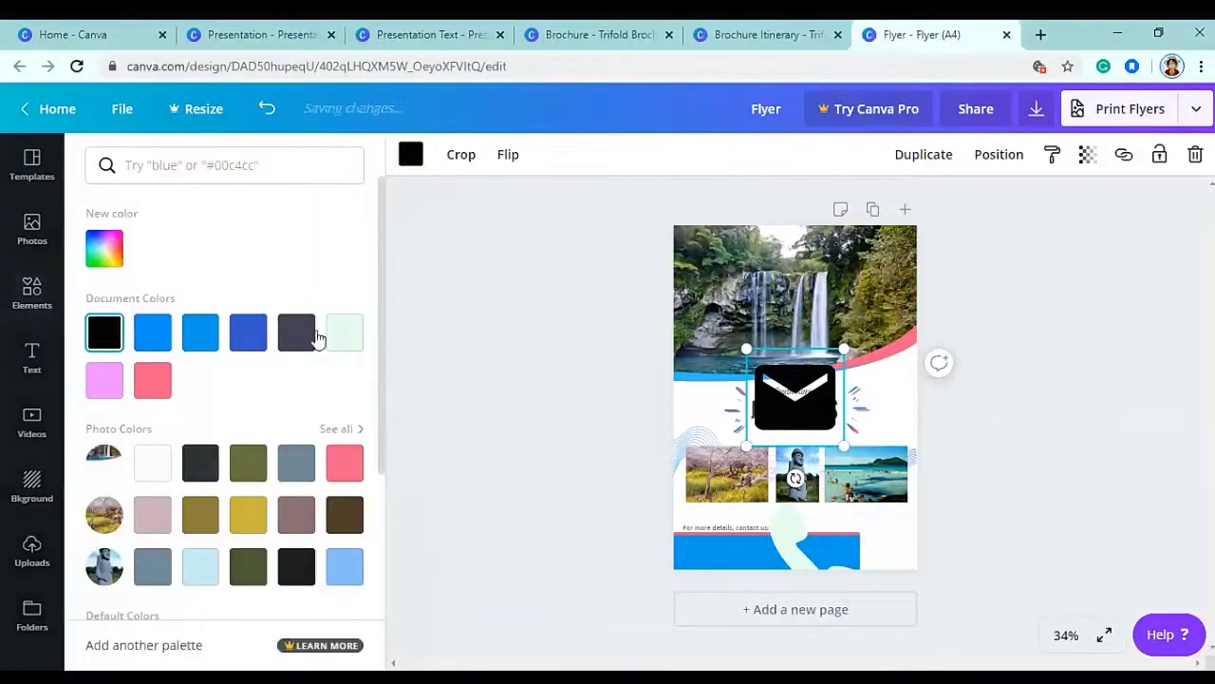
{"action": "left_click", "coordinate": [345, 331]}
- Shrink the envelope and phone together and move the phone into the blue bar
{"action": "left_click", "coordinate": [814, 546], "text": "shift"}
{"action": "left_click_drag", "start_coordinate": [866, 348], "coordinate": [776, 559]}
{"action": "left_click", "coordinate": [987, 520]}
{"action": "left_click", "coordinate": [745, 549]}
{"action": "left_click_drag", "start_coordinate": [740, 495], "coordinate": [700, 551]}
- Shrink both icons further and set them level, side by side inside the blue bar
{"action": "scroll", "coordinate": [756, 564], "scroll_direction": "up", "scroll_amount": 5}
{"action": "scroll", "coordinate": [757, 555], "scroll_direction": "down", "scroll_amount": 3}
{"action": "left_click_drag", "start_coordinate": [716, 668], "coordinate": [579, 667]}
{"action": "scroll", "coordinate": [1006, 504], "scroll_direction": "down", "scroll_amount": 3}
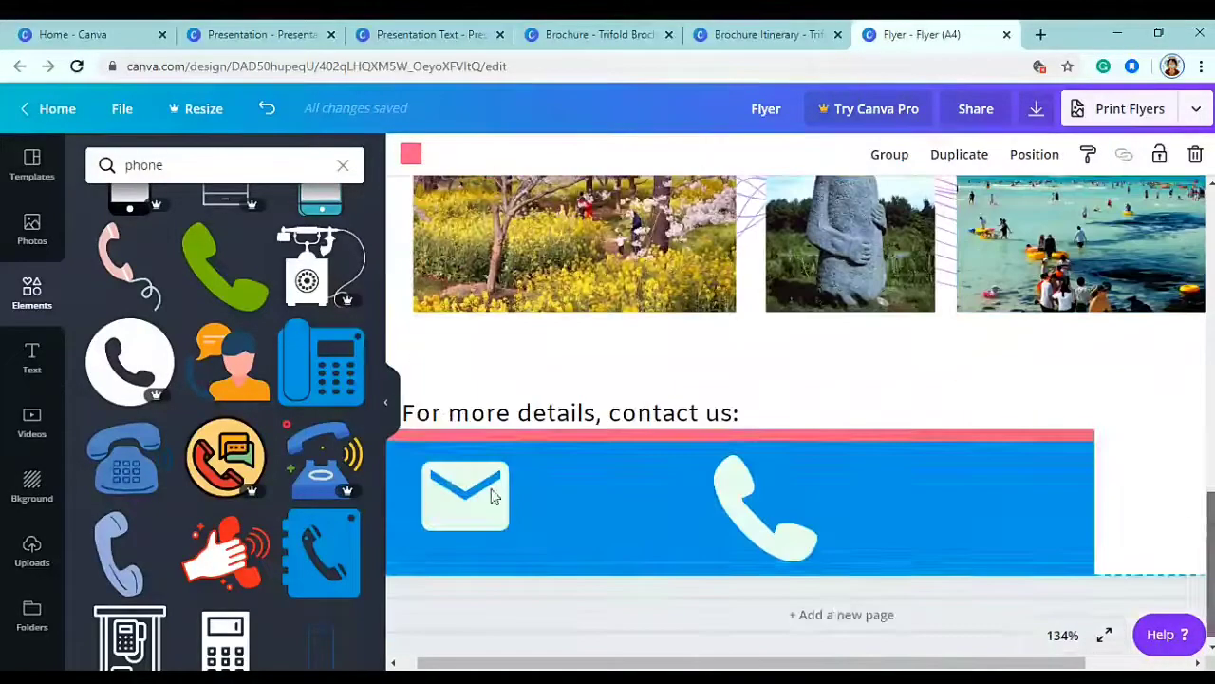
{"action": "left_click", "coordinate": [760, 503], "text": "shift"}
{"action": "left_click_drag", "start_coordinate": [817, 561], "coordinate": [620, 515]}
{"action": "left_click", "coordinate": [534, 543]}
{"action": "left_click_drag", "start_coordinate": [431, 539], "coordinate": [433, 508]}
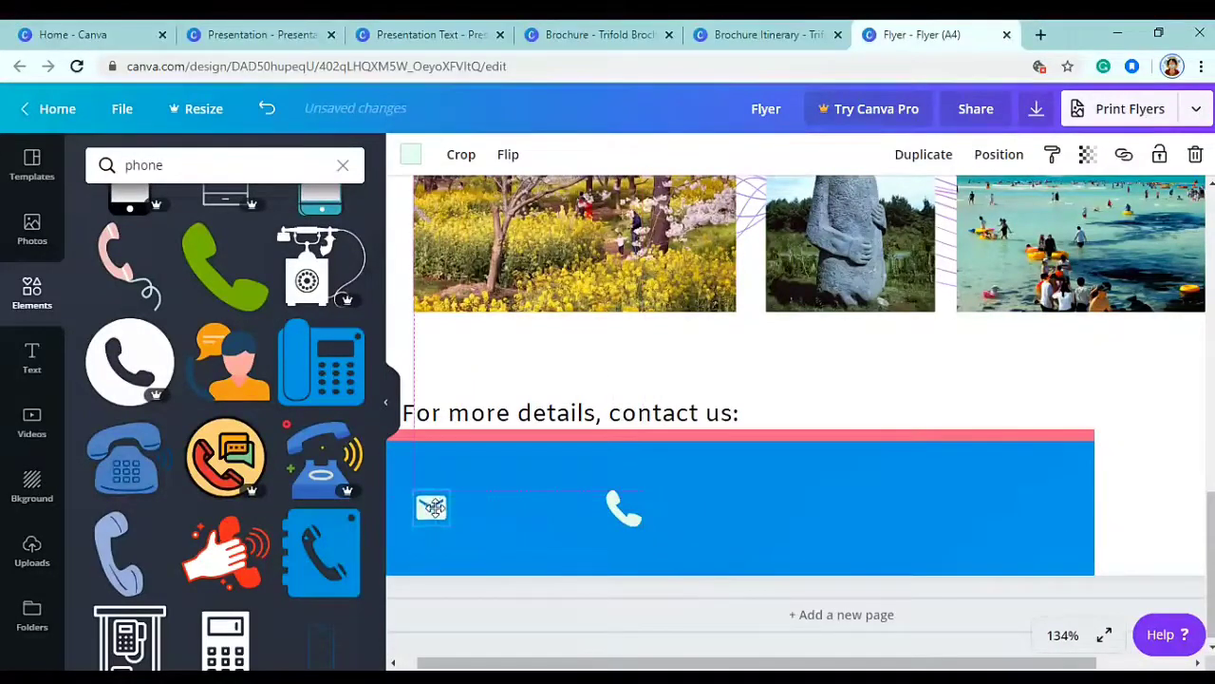
{"action": "scroll", "coordinate": [731, 659], "scroll_direction": "left", "scroll_amount": 2}
{"action": "left_click", "coordinate": [660, 549]}
{"action": "left_click_drag", "start_coordinate": [646, 512], "coordinate": [704, 510]}
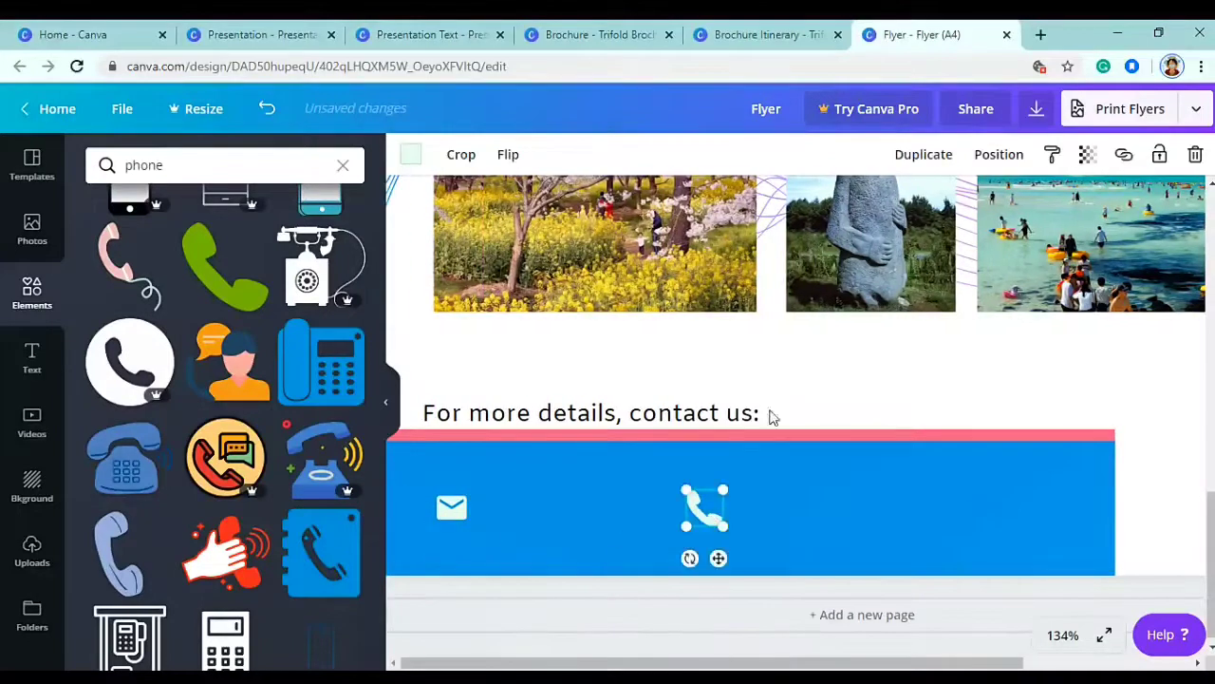
- Add a text box containing the contact e-mail address
{"action": "key", "text": "t"}
{"action": "scroll", "coordinate": [878, 285], "scroll_direction": "down", "scroll_amount": 2}
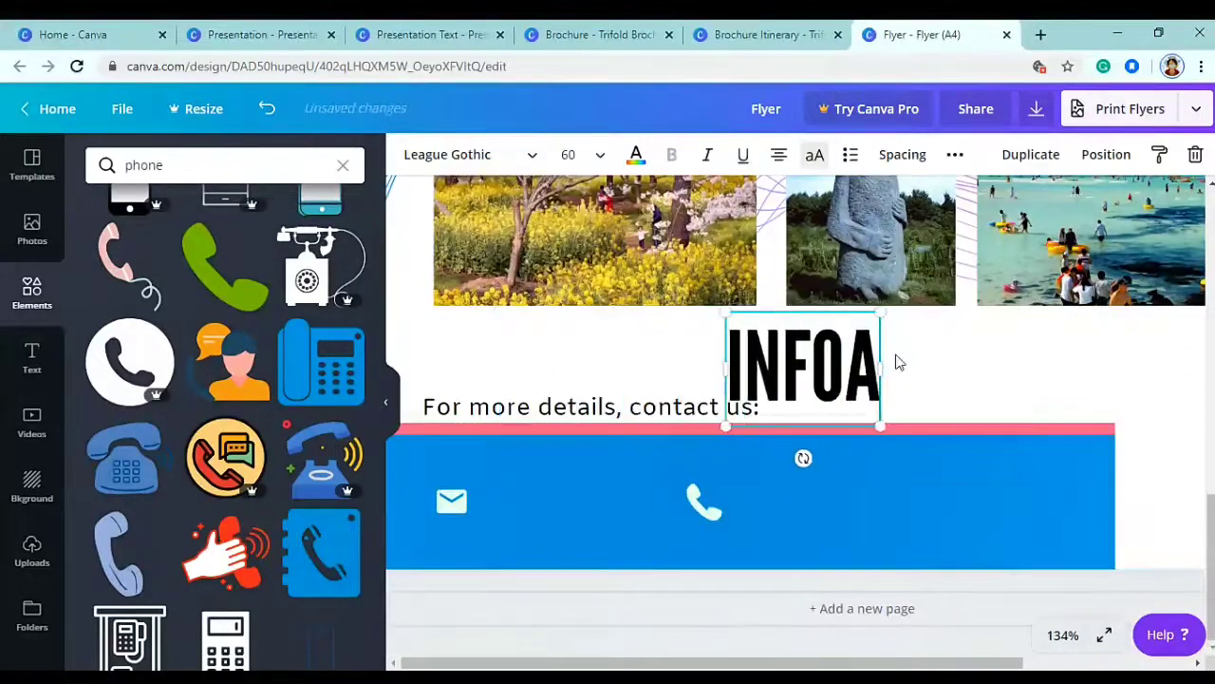
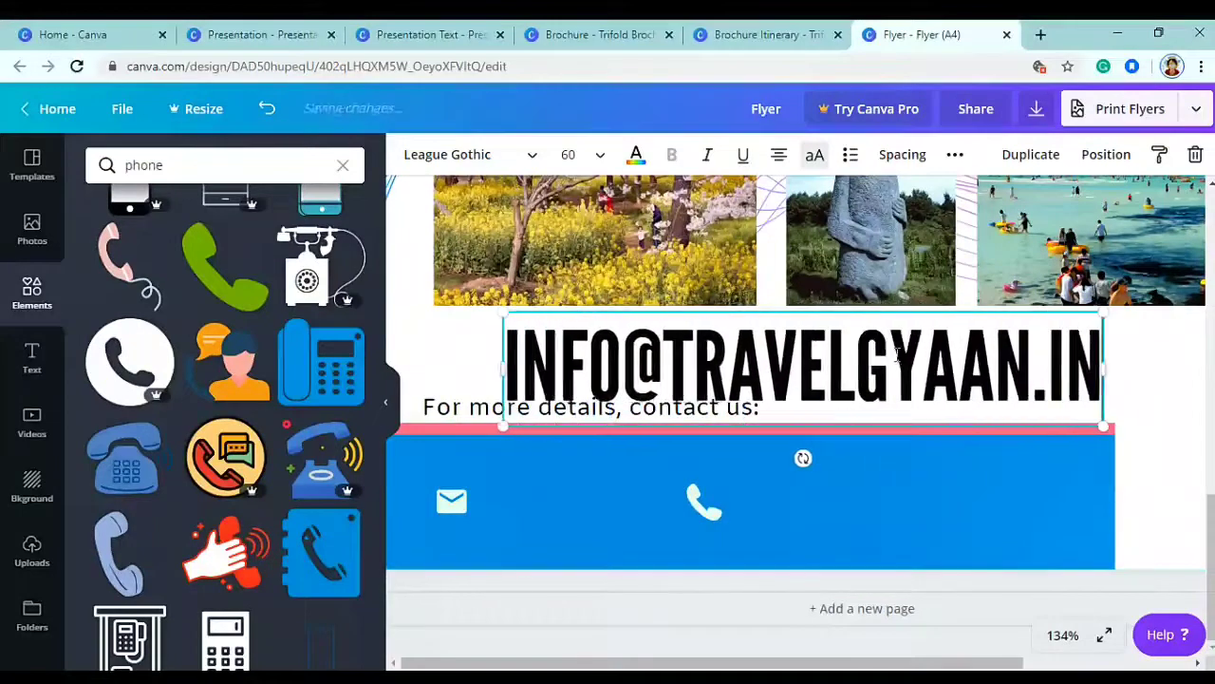
- Make the e-mail text lowercase Amiko at size 15
{"action": "key", "text": "ctrl+a"}
{"action": "left_click", "coordinate": [813, 153]}
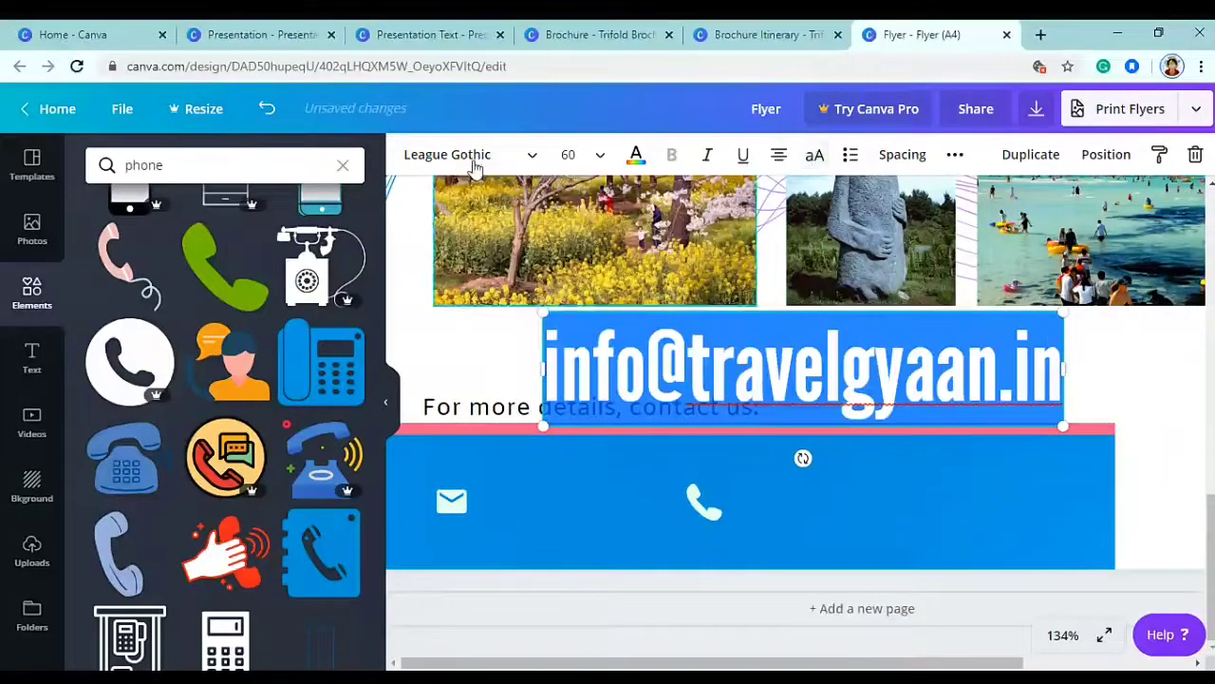
{"action": "left_click", "coordinate": [446, 153]}
{"action": "left_click", "coordinate": [152, 243]}
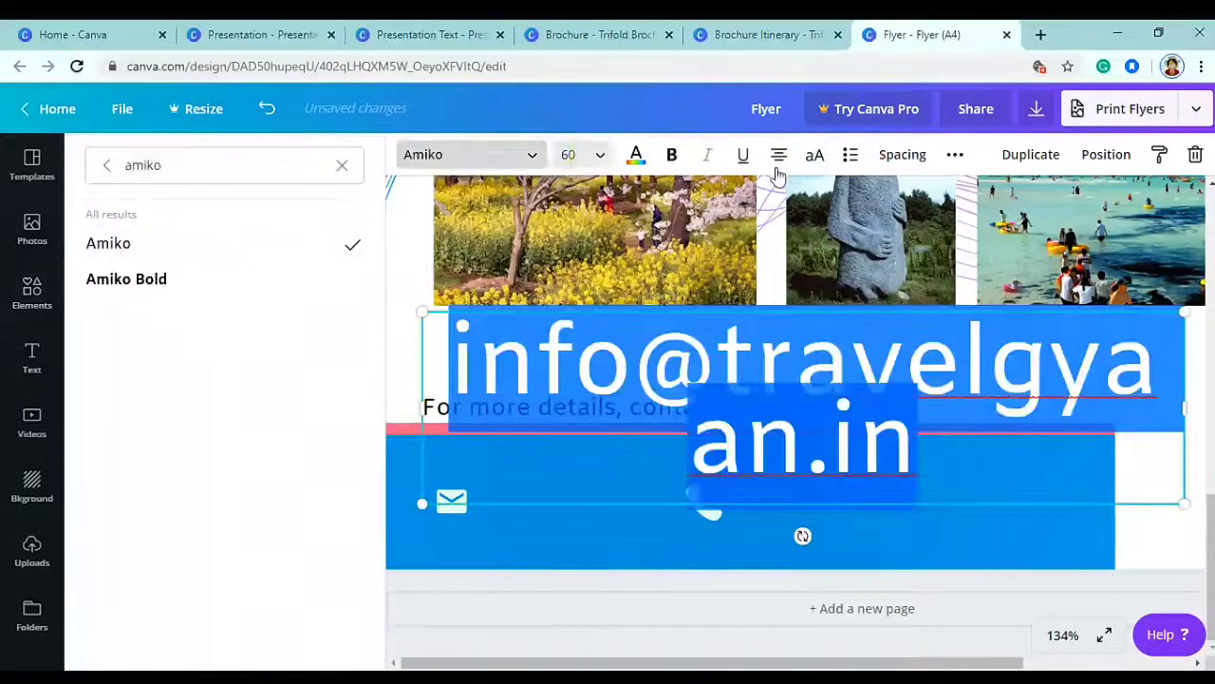
{"action": "left_click", "coordinate": [566, 155]}
{"action": "type", "text": "15"}
{"action": "key", "text": "Return"}
- Move the pale mint e-mail text into the blue bar and nudge the phone icon right of it
{"action": "left_click_drag", "start_coordinate": [834, 371], "coordinate": [624, 545]}
{"action": "left_click", "coordinate": [636, 154]}
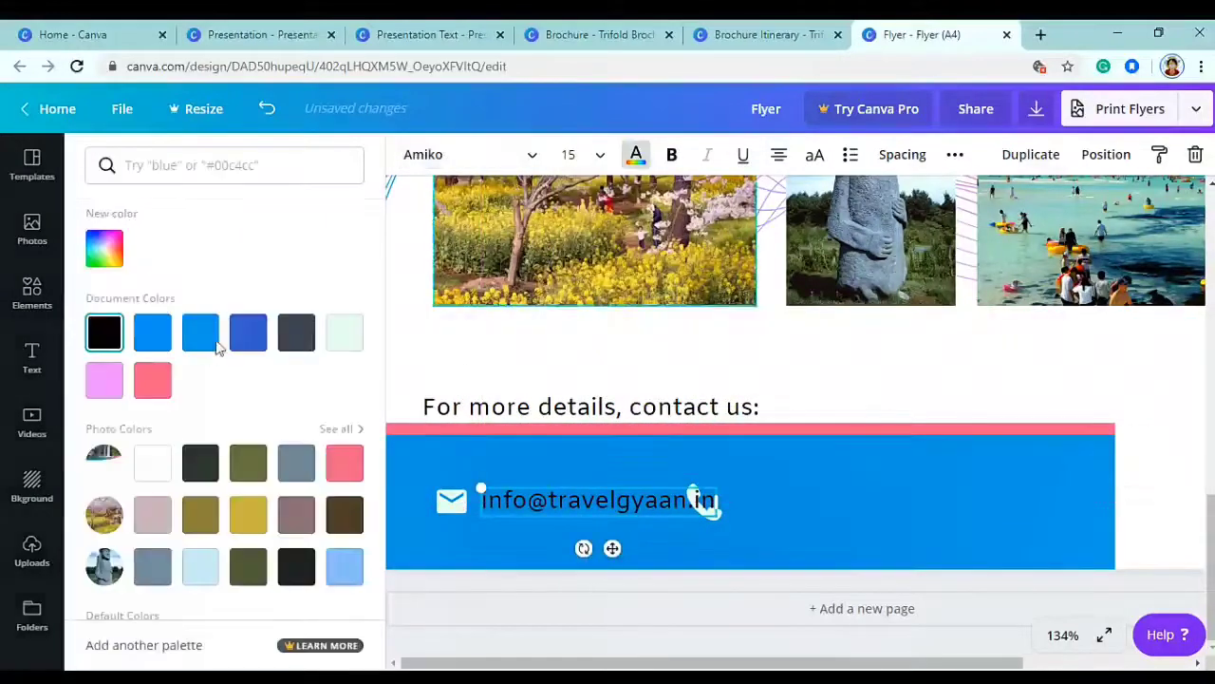
{"action": "left_click", "coordinate": [344, 333]}
{"action": "left_click", "coordinate": [768, 580]}
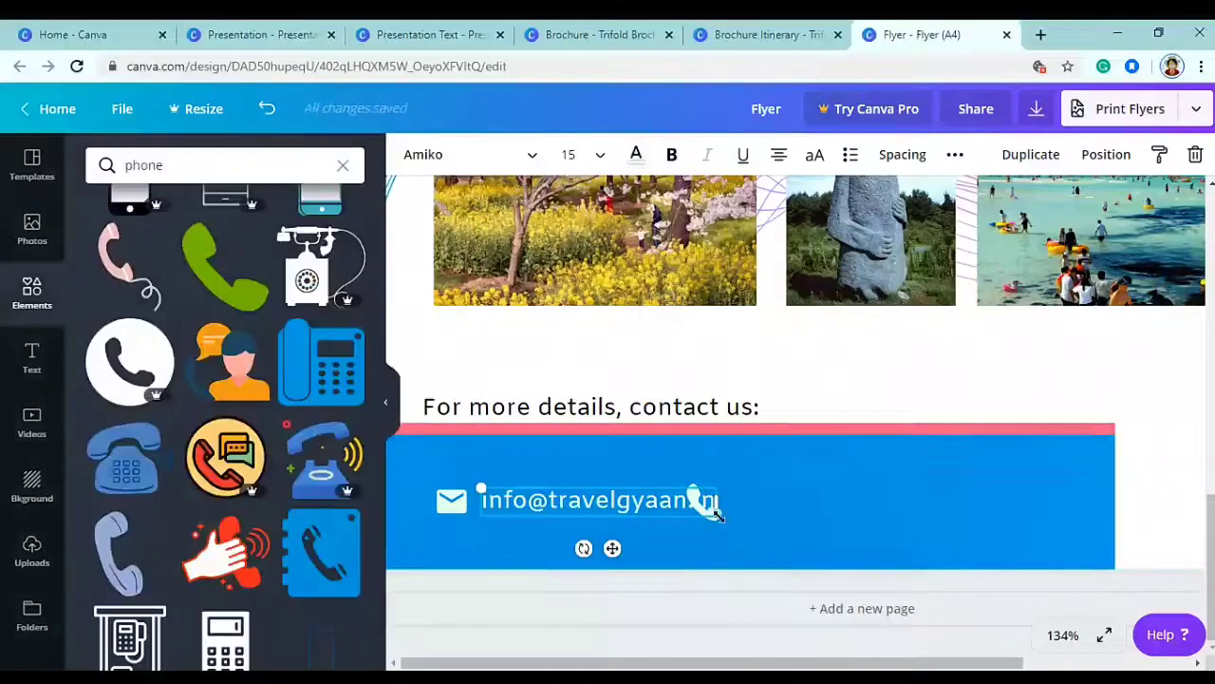
{"action": "left_click", "coordinate": [703, 500]}
{"action": "key", "text": "shift+Right"}
{"action": "key", "text": "shift+Right"}
{"action": "key", "text": "shift+Right"}
{"action": "key", "text": "shift+Right"}
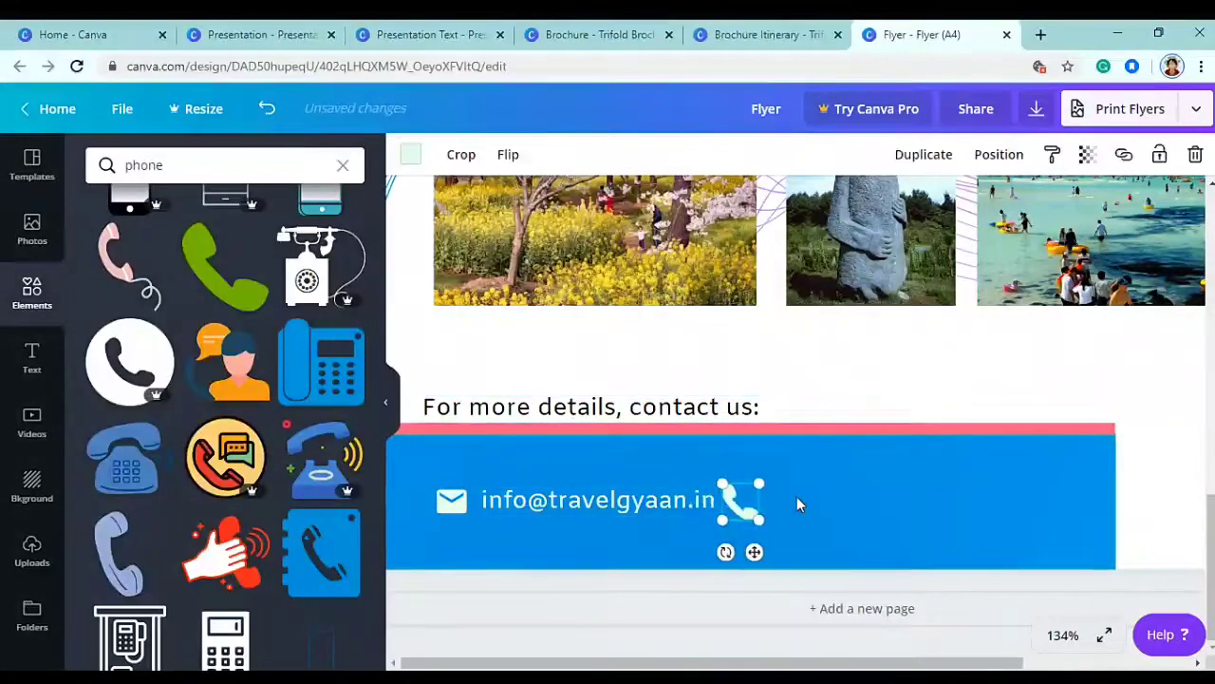
{"action": "key", "text": "shift+Right"}
- Duplicate the e-mail text, replace it with the phone number, and place it beside the phone icon
{"action": "left_click", "coordinate": [682, 501]}
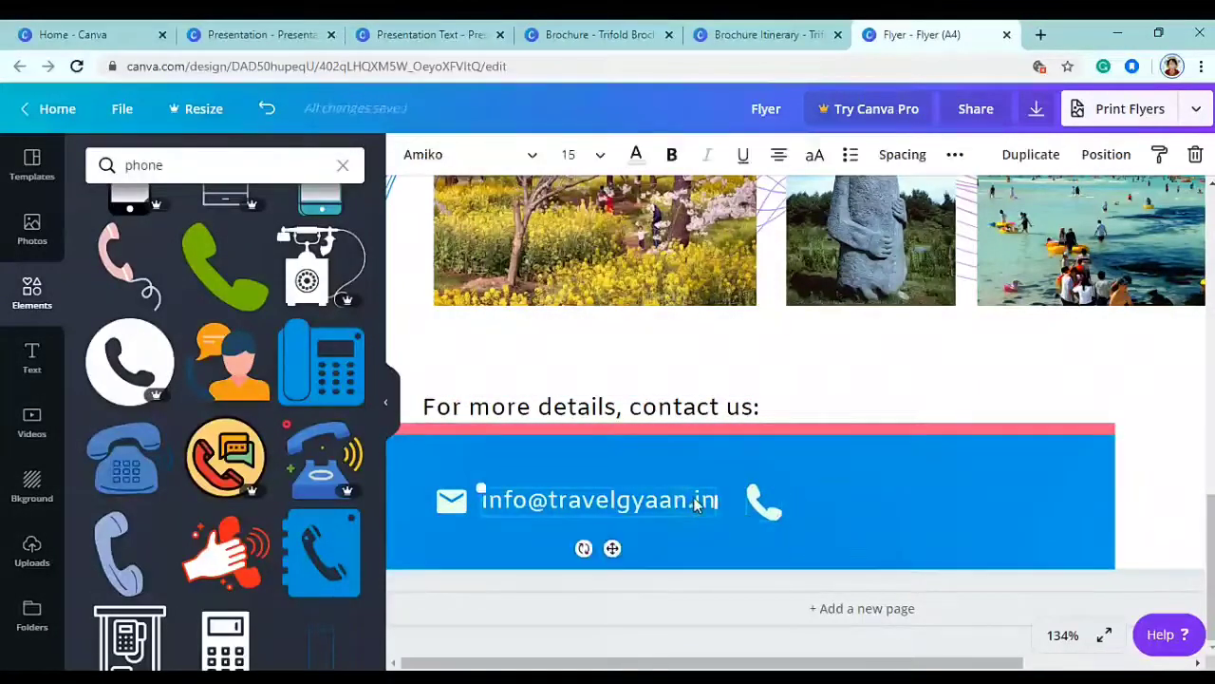
{"action": "key", "text": "ctrl+d"}
{"action": "left_click_drag", "start_coordinate": [795, 539], "coordinate": [929, 543]}
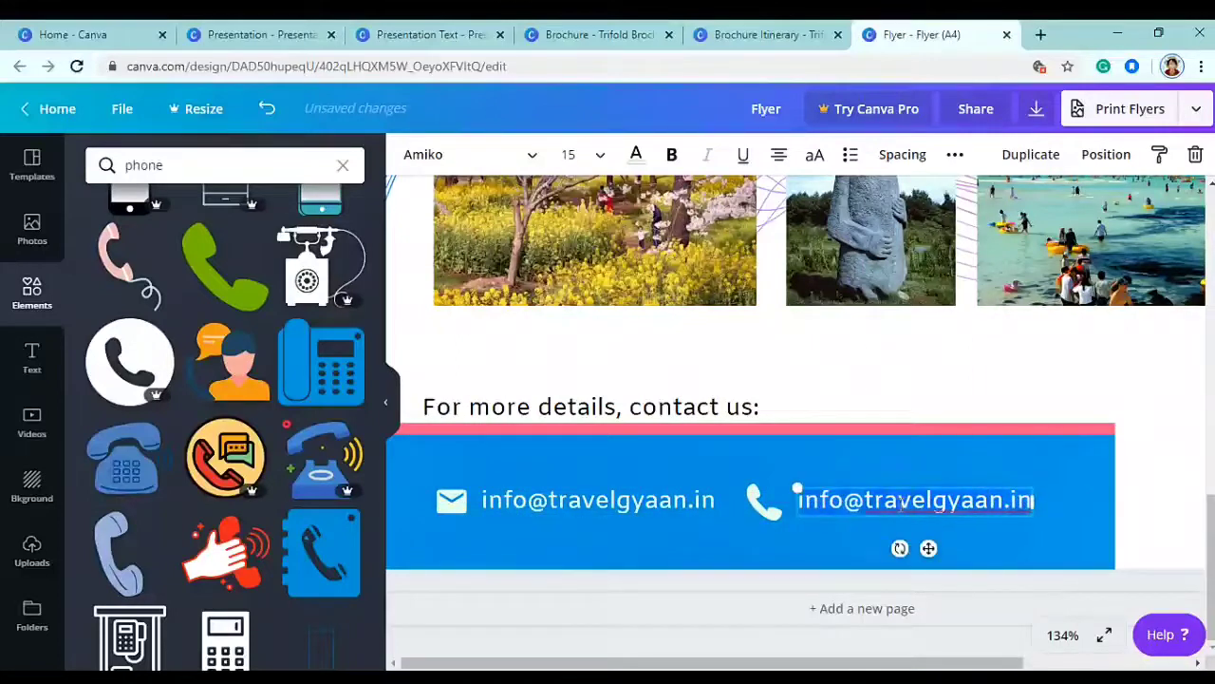
{"action": "left_click_drag", "start_coordinate": [796, 501], "coordinate": [897, 504]}
{"action": "type", "text": "380456"}
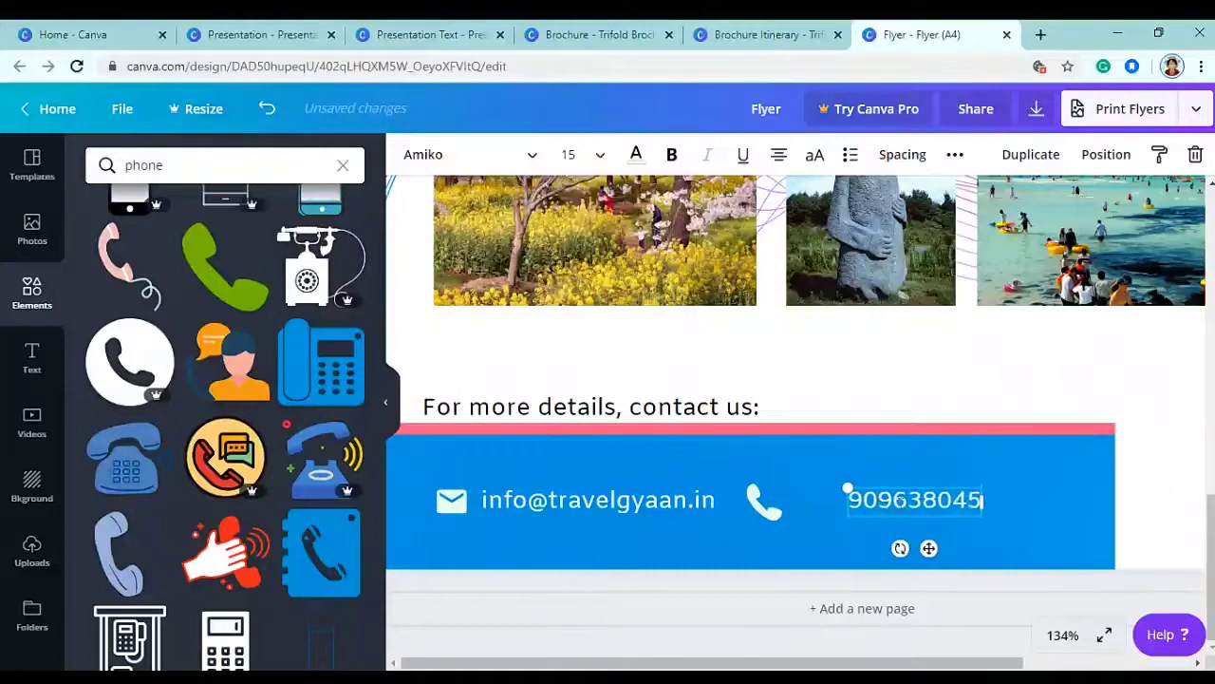
{"action": "left_click_drag", "start_coordinate": [929, 549], "coordinate": [887, 555]}
{"action": "left_click", "coordinate": [1063, 634]}
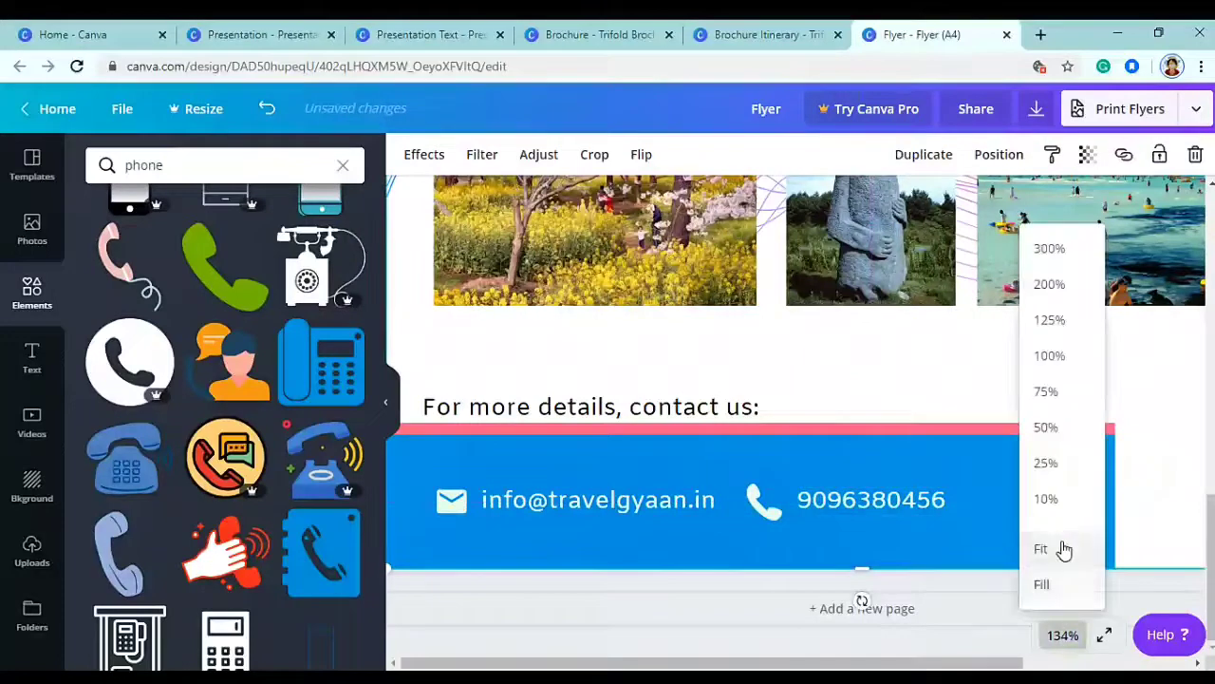
- Add the Travel Gyaan logo from Uploads, shrink it, and set it in the bottom-right corner
{"action": "left_click", "coordinate": [1062, 556]}
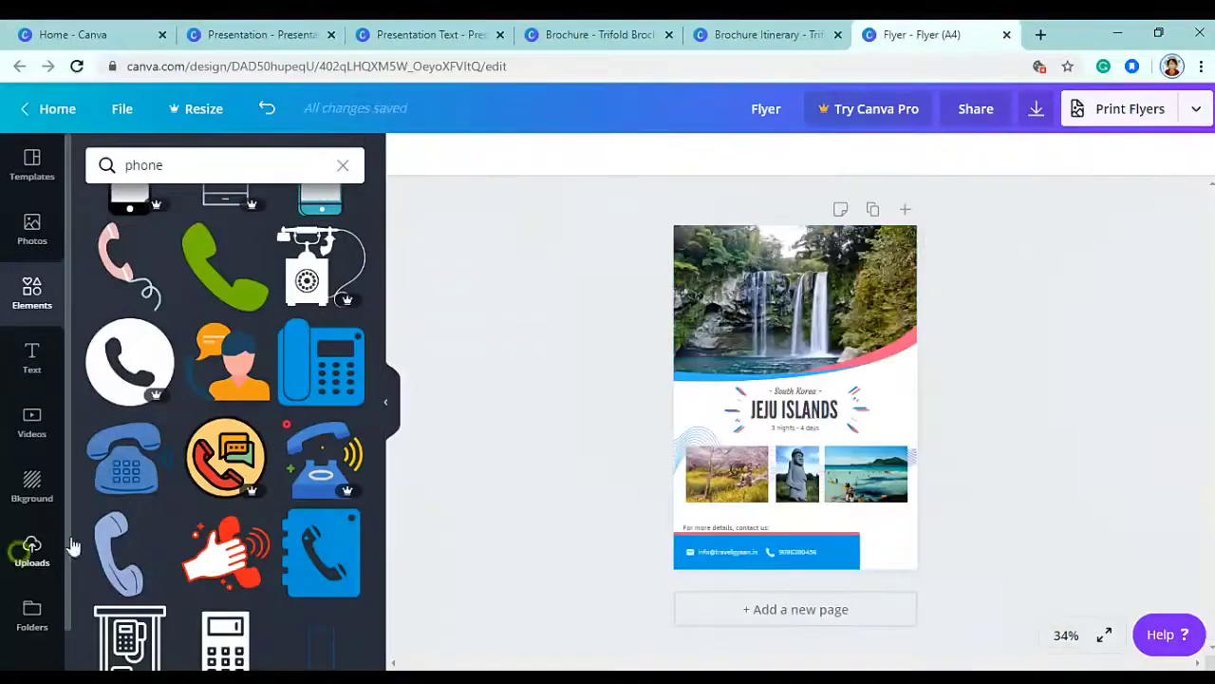
{"action": "left_click", "coordinate": [33, 551]}
{"action": "left_click_drag", "start_coordinate": [380, 484], "coordinate": [379, 610]}
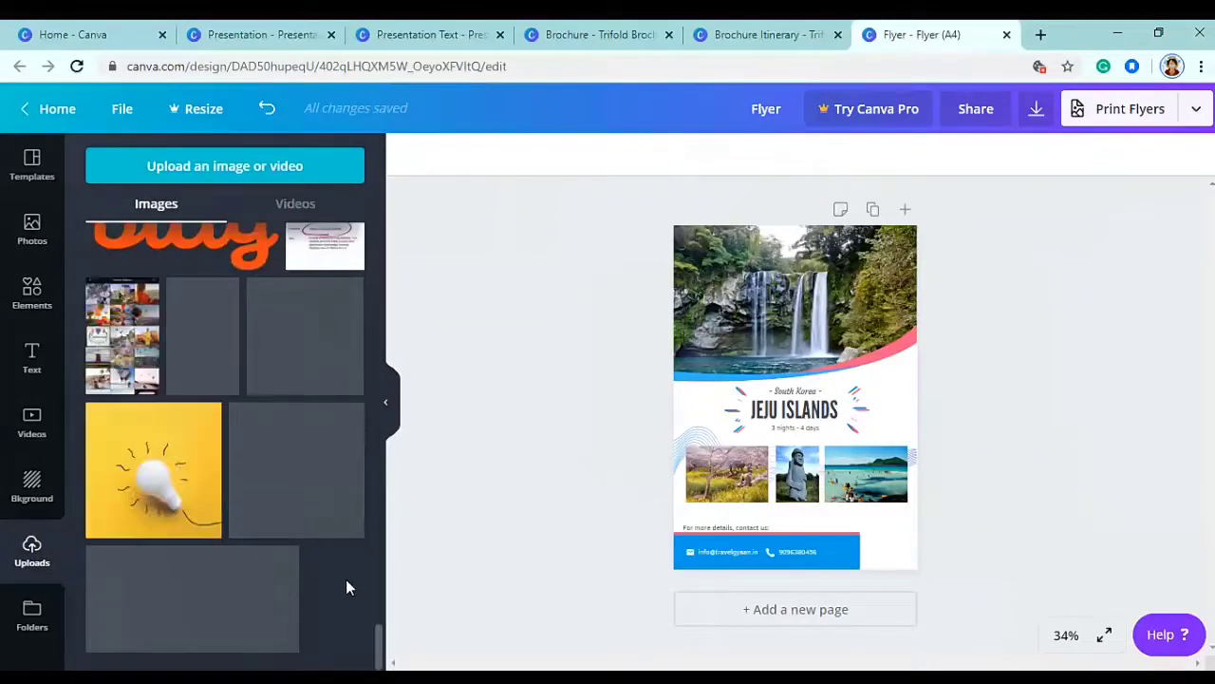
{"action": "left_click", "coordinate": [195, 600]}
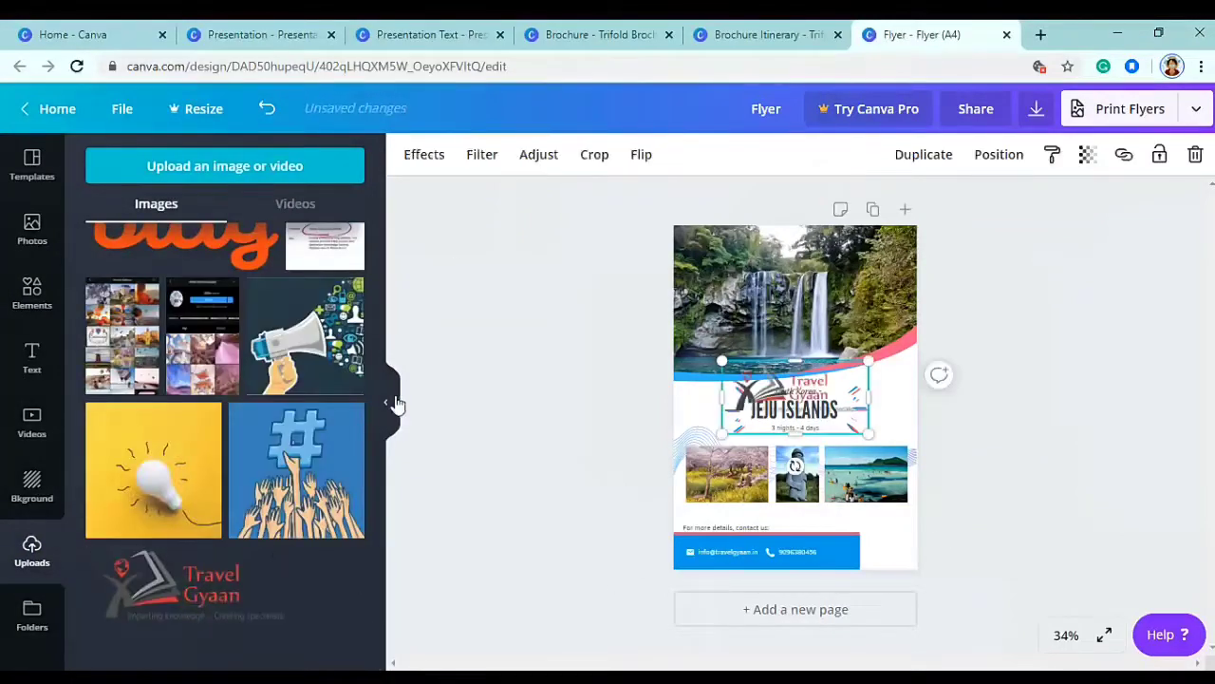
{"action": "left_click", "coordinate": [389, 402]}
{"action": "left_click_drag", "start_coordinate": [710, 366], "coordinate": [725, 550]}
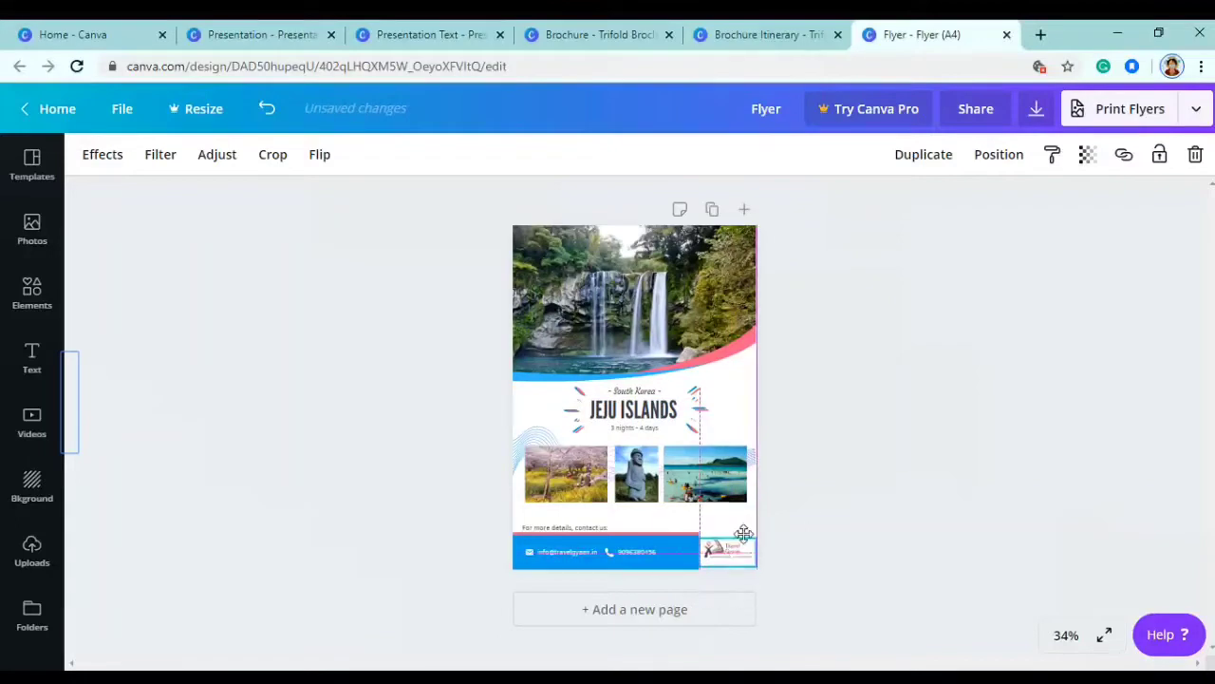
{"action": "left_click", "coordinate": [845, 501]}
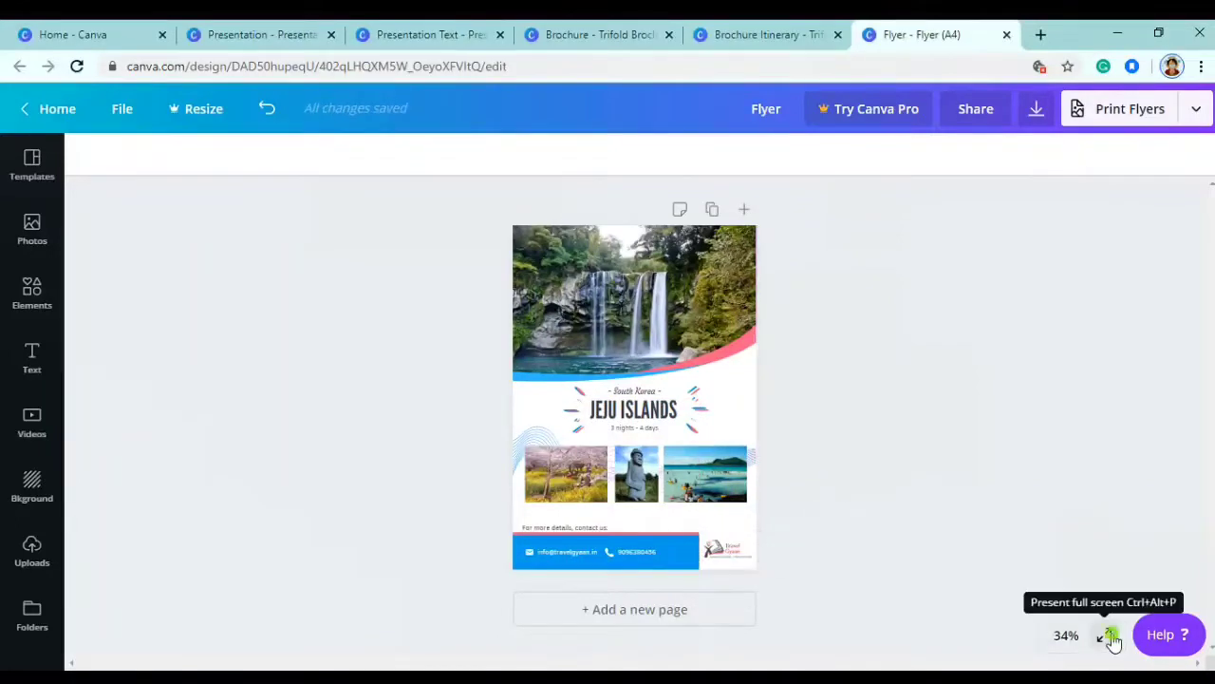
- Preview the finished flyer full screen, then return to the editor
{"action": "left_click", "coordinate": [1109, 636]}
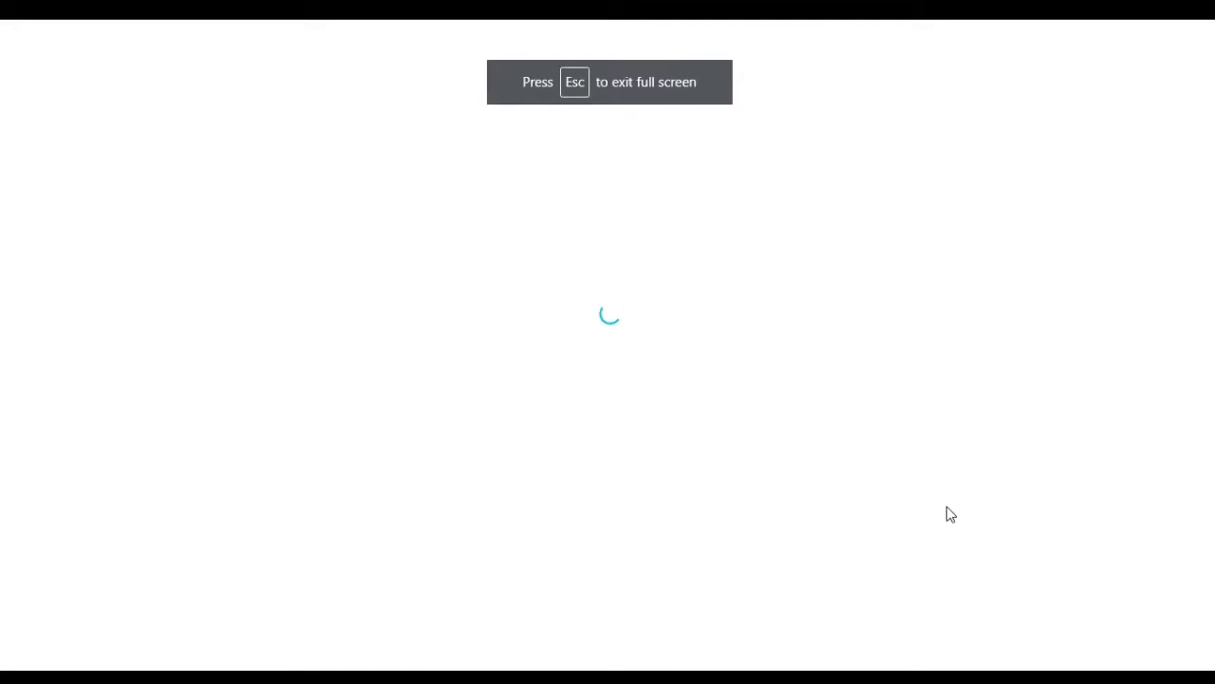
{"action": "key", "text": "Escape"}
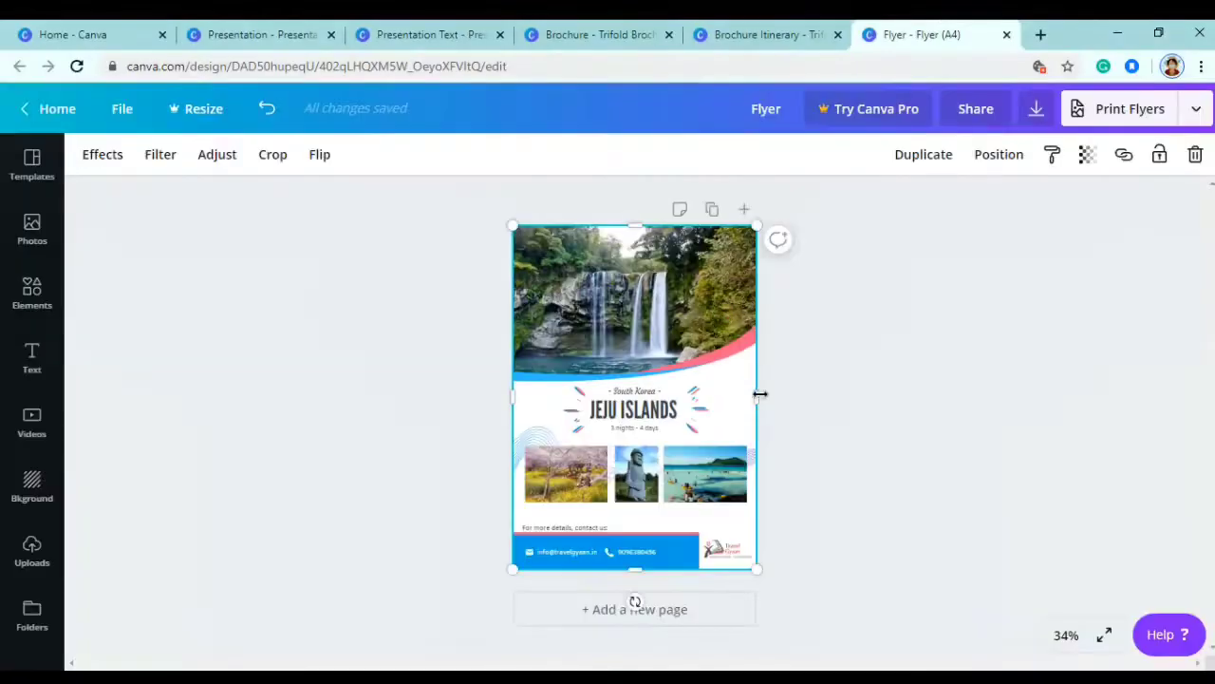
{"action": "left_click", "coordinate": [867, 360]}
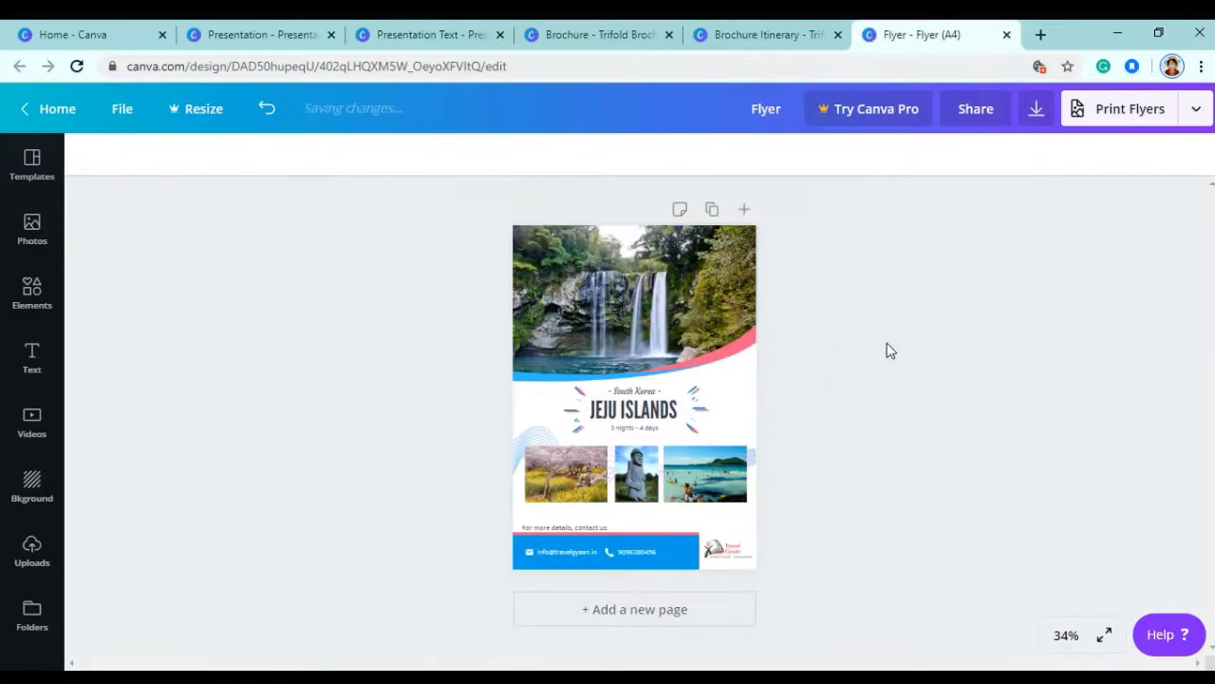
- Download the flyer as a PDF Print file and save it to the desktop
{"action": "left_click", "coordinate": [1048, 122]}
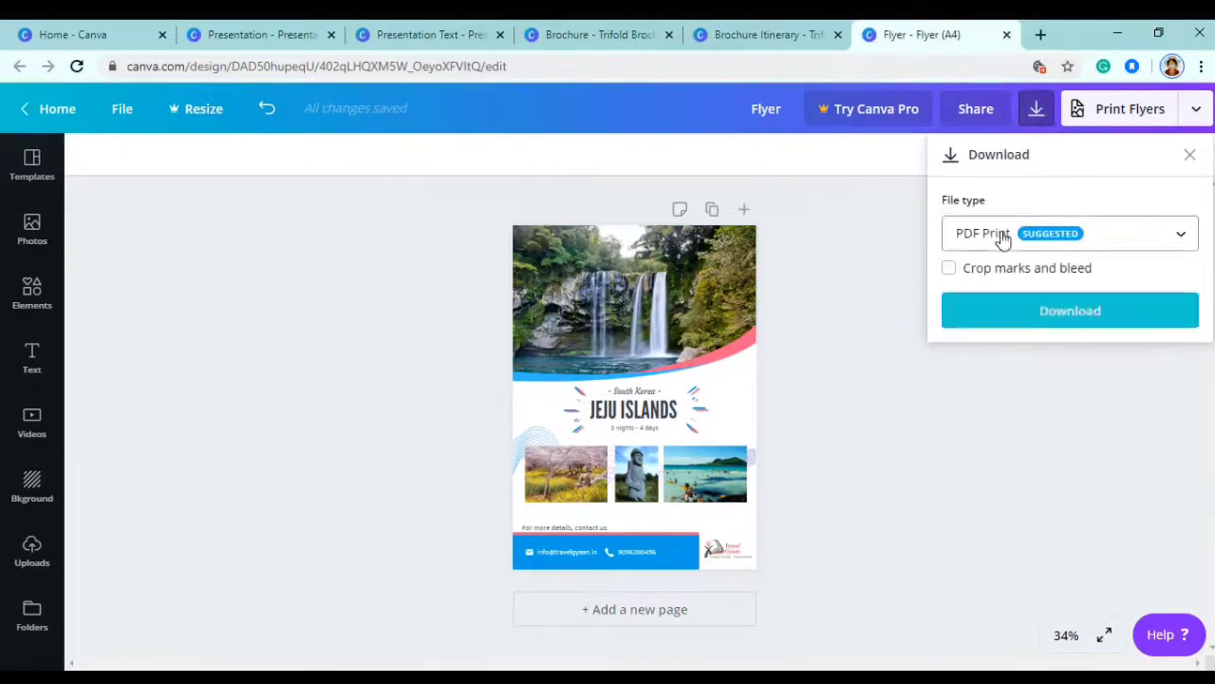
{"action": "left_click", "coordinate": [1001, 238]}
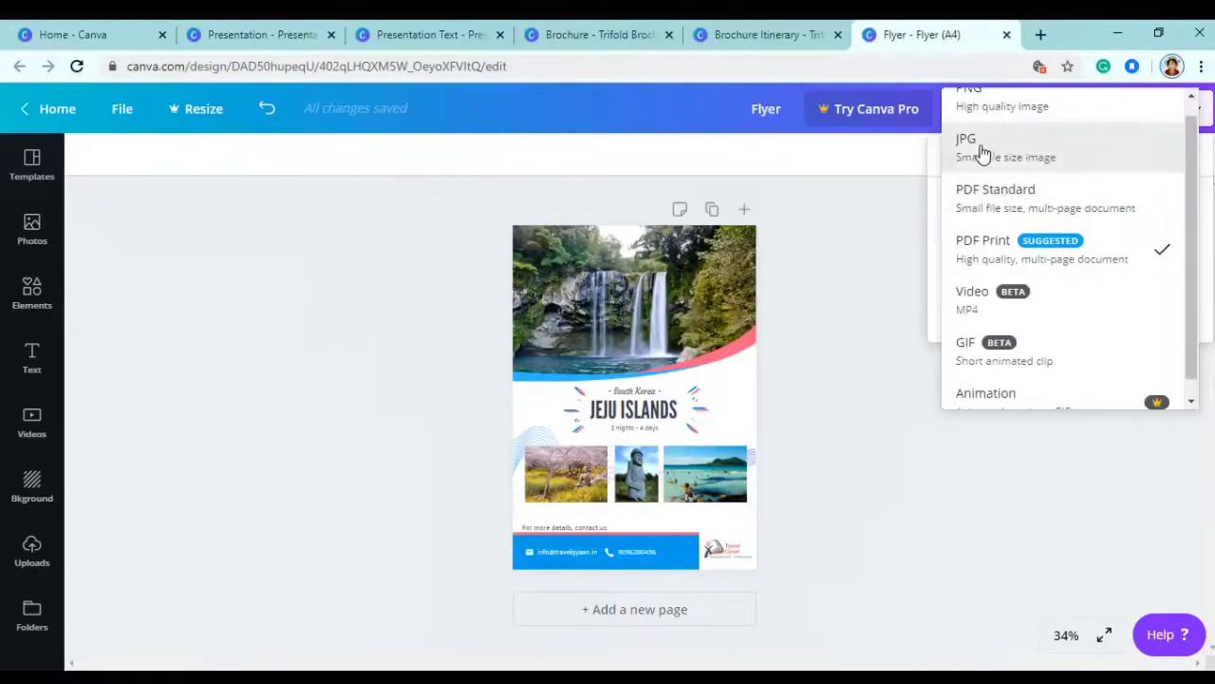
{"action": "left_click", "coordinate": [999, 249]}
{"action": "left_click", "coordinate": [1060, 317]}
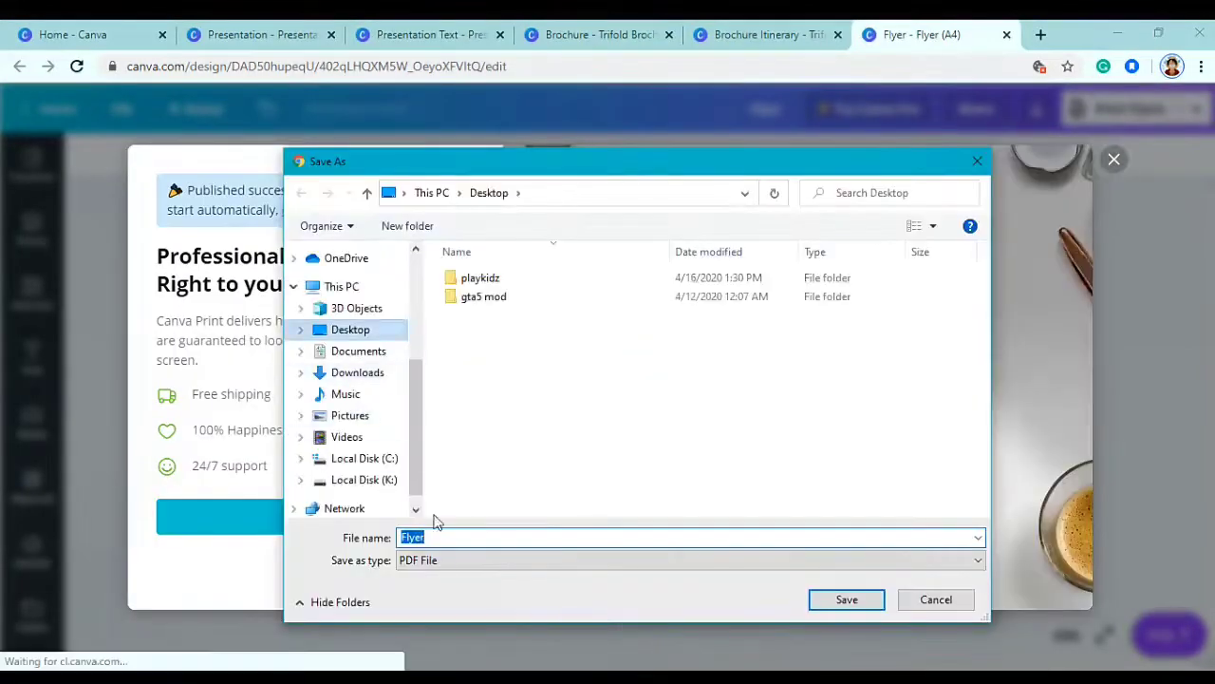
{"action": "left_click", "coordinate": [855, 600]}
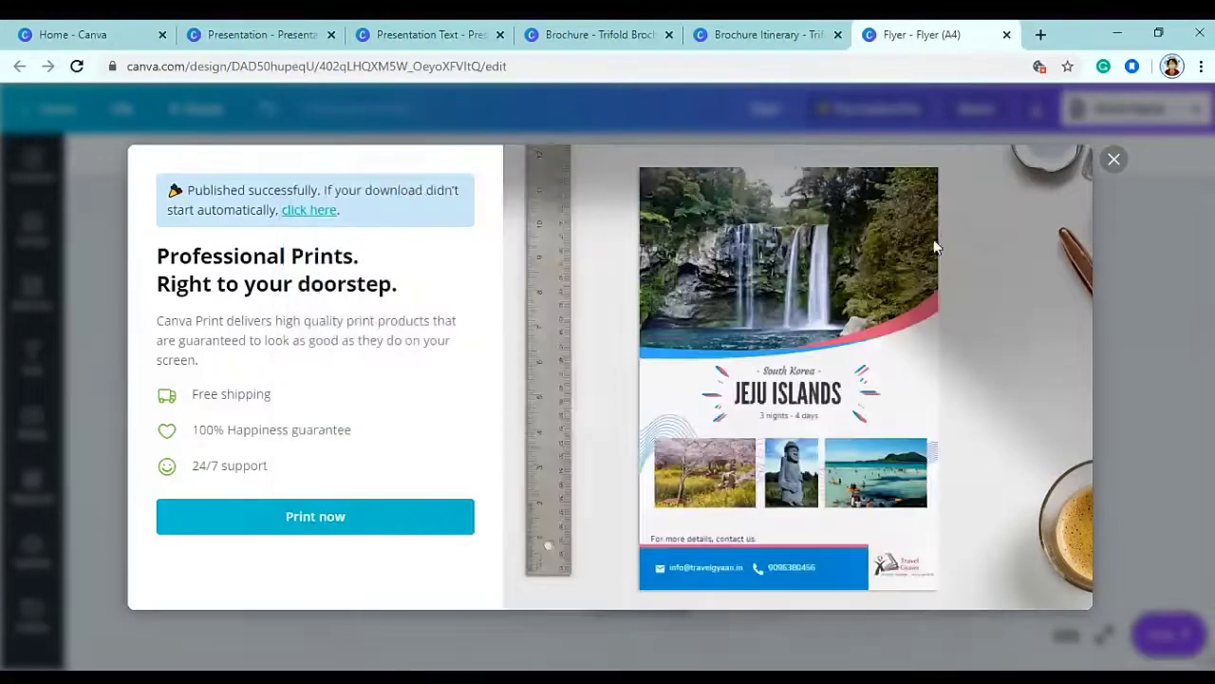